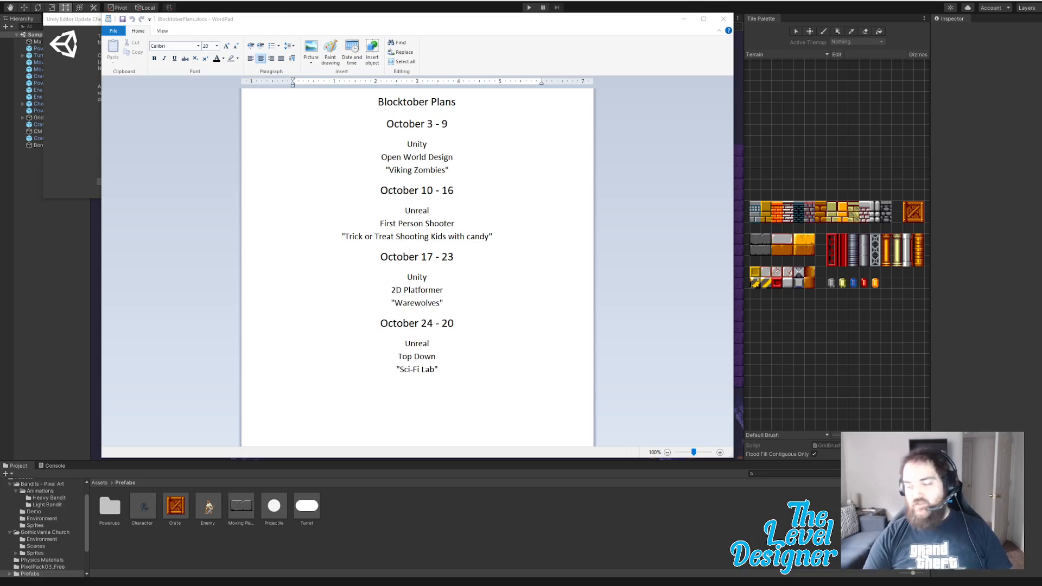
# Step: Minimize the Blocktober Plans document and skip the new Unity Editor version
pyautogui.click(684, 19)
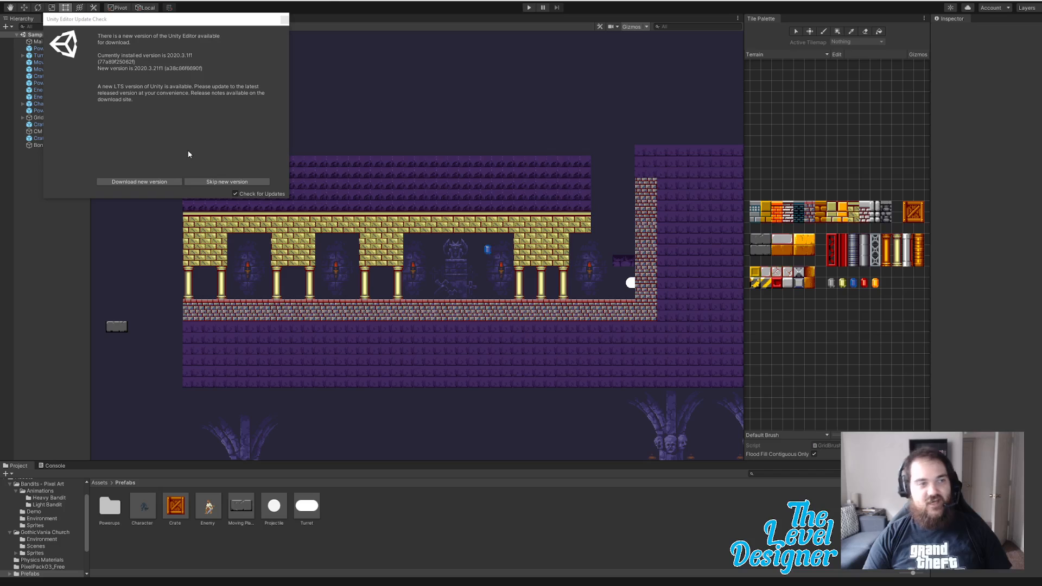
pyautogui.click(234, 181)
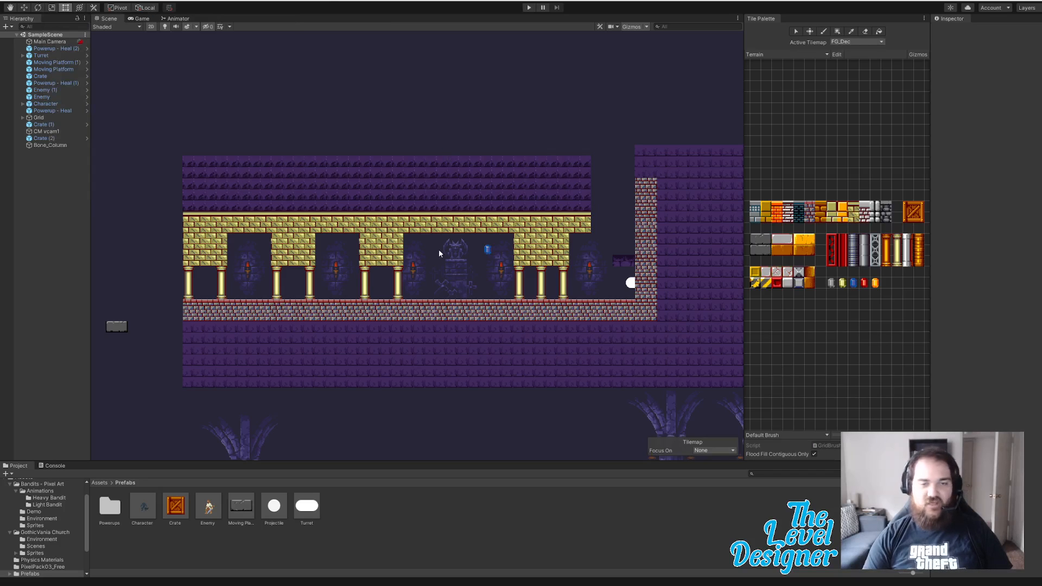
# Step: Look over the level layout, from the golden corridor and the tower to the floating platforms and the crate ledge
pyautogui.moveTo(509, 284); pyautogui.dragTo(570, 258, button='middle')
pyautogui.scroll(-2, 597, 282)
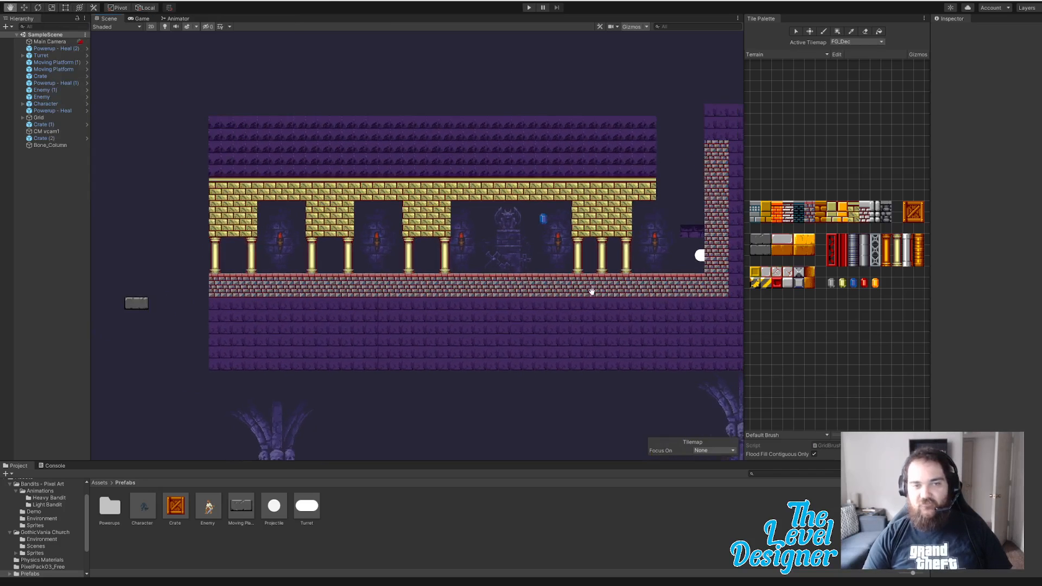
pyautogui.moveTo(592, 291); pyautogui.dragTo(444, 221, button='middle')
pyautogui.scroll(-3, 443, 221)
pyautogui.moveTo(635, 250); pyautogui.dragTo(534, 246, button='middle')
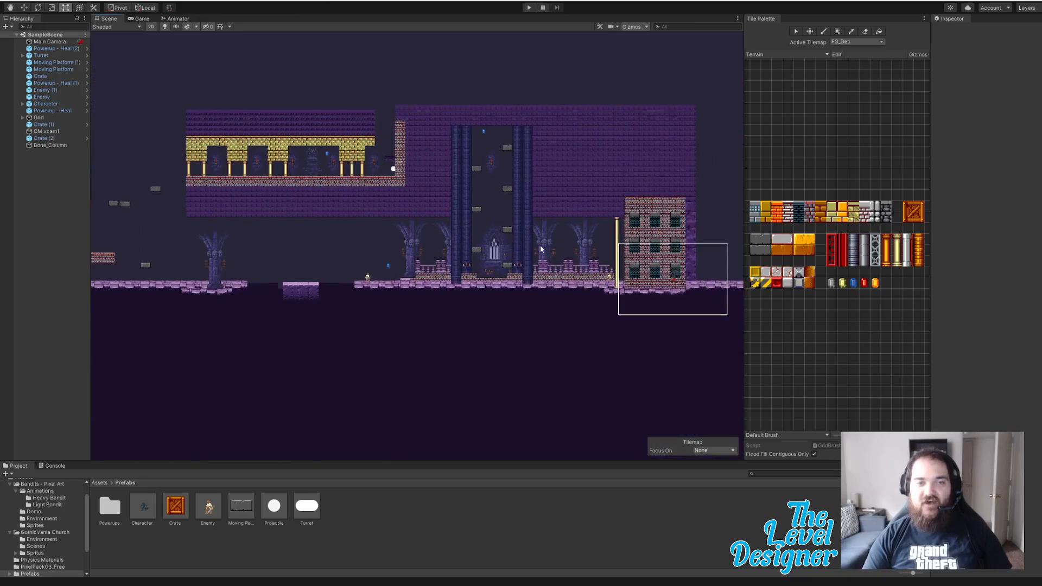
pyautogui.scroll(5, 534, 246)
pyautogui.scroll(2, 472, 230)
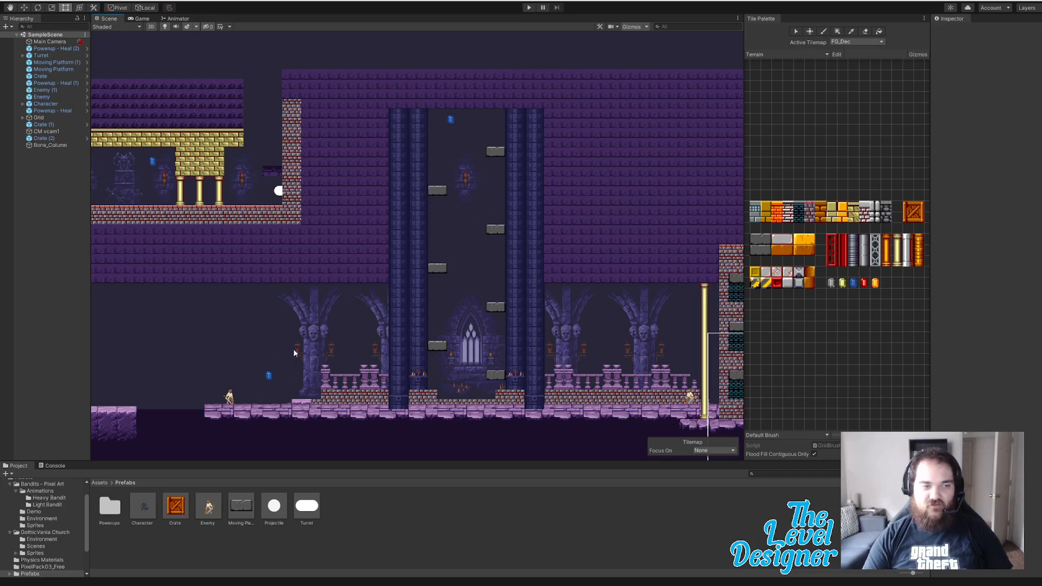
pyautogui.moveTo(228, 281); pyautogui.dragTo(460, 272, button='middle')
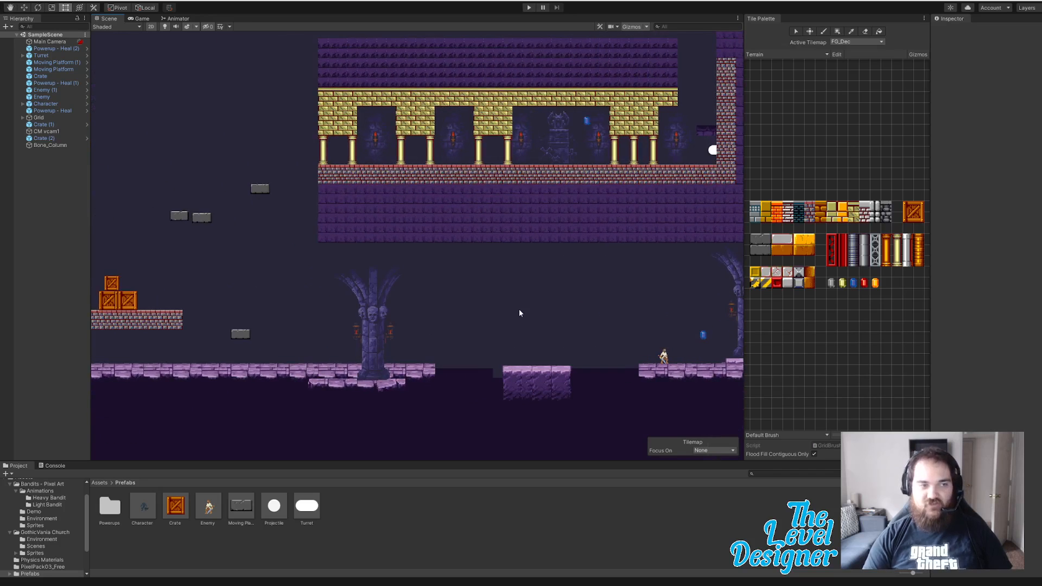
pyautogui.moveTo(212, 268); pyautogui.dragTo(372, 282, button='middle')
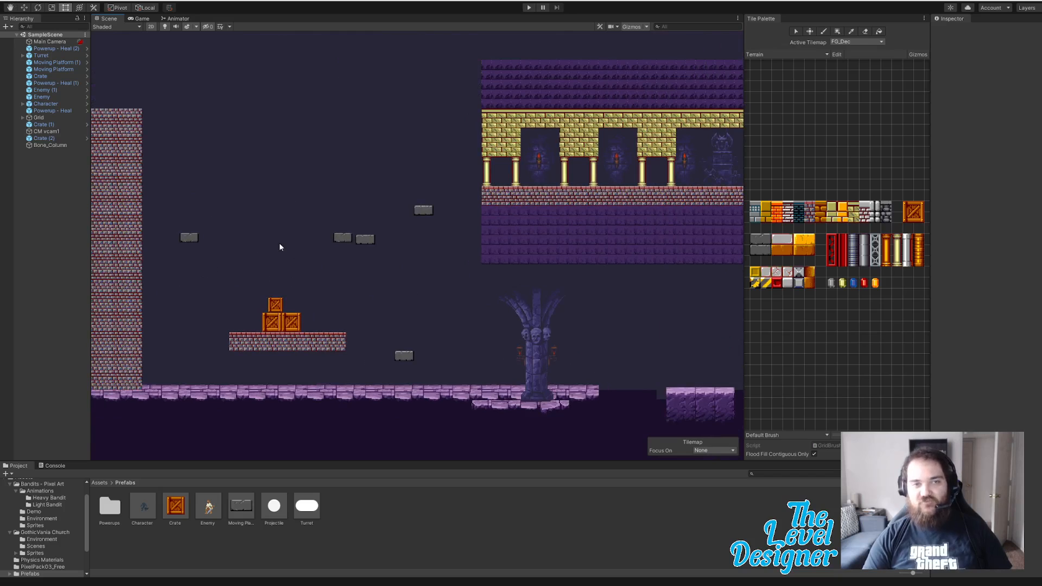
pyautogui.moveTo(525, 234); pyautogui.dragTo(343, 274, button='middle')
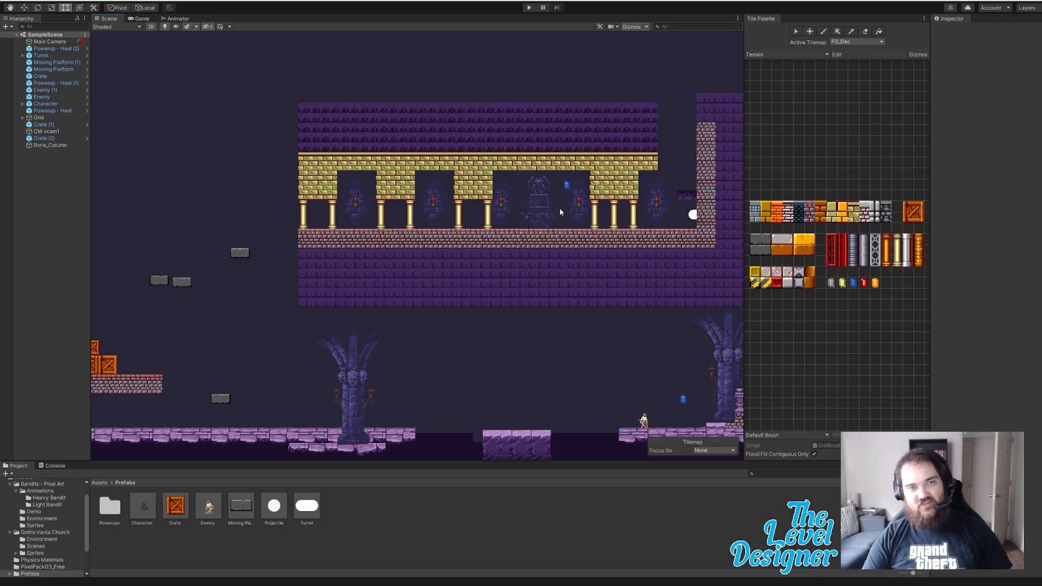
pyautogui.moveTo(590, 222); pyautogui.dragTo(493, 221, button='middle')
pyautogui.moveTo(596, 211); pyautogui.dragTo(429, 218, button='middle')
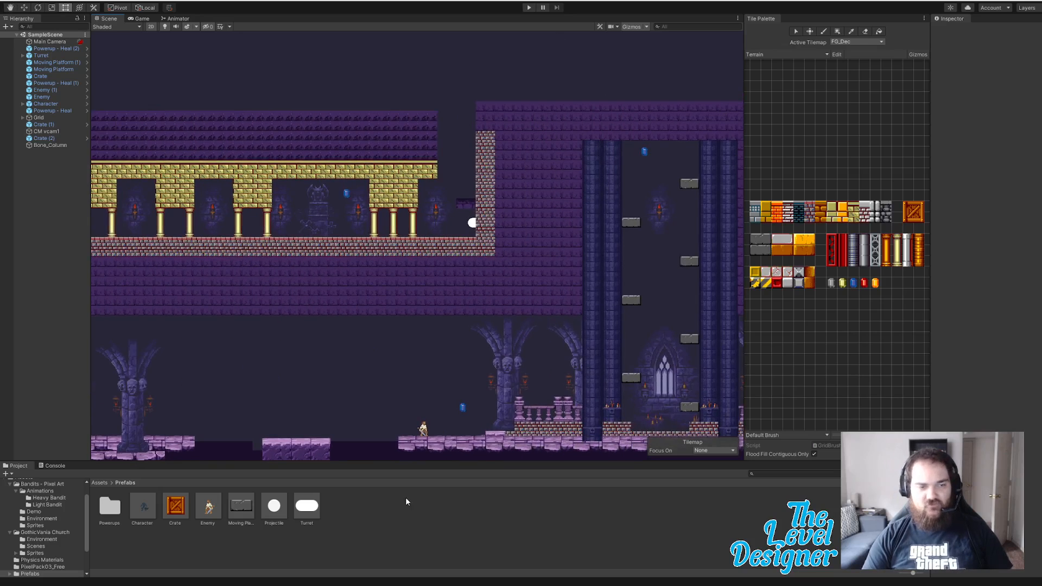
# Step: Delete the heal powerup floating beside the enemy on the ground before the tower
pyautogui.scroll(1, 468, 415)
pyautogui.click(461, 407)
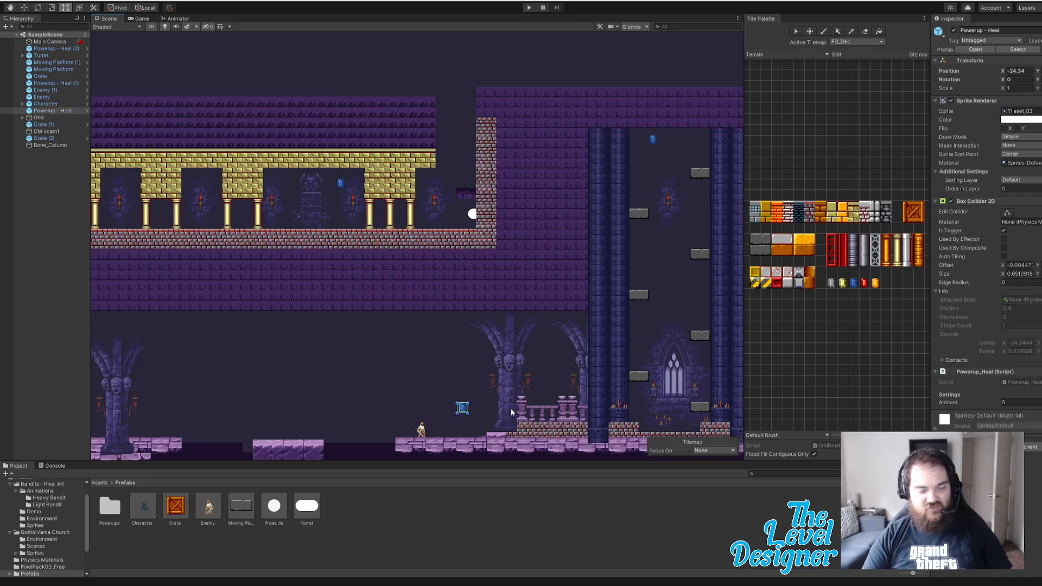
pyautogui.press('f')
pyautogui.scroll(-10, 543, 347)
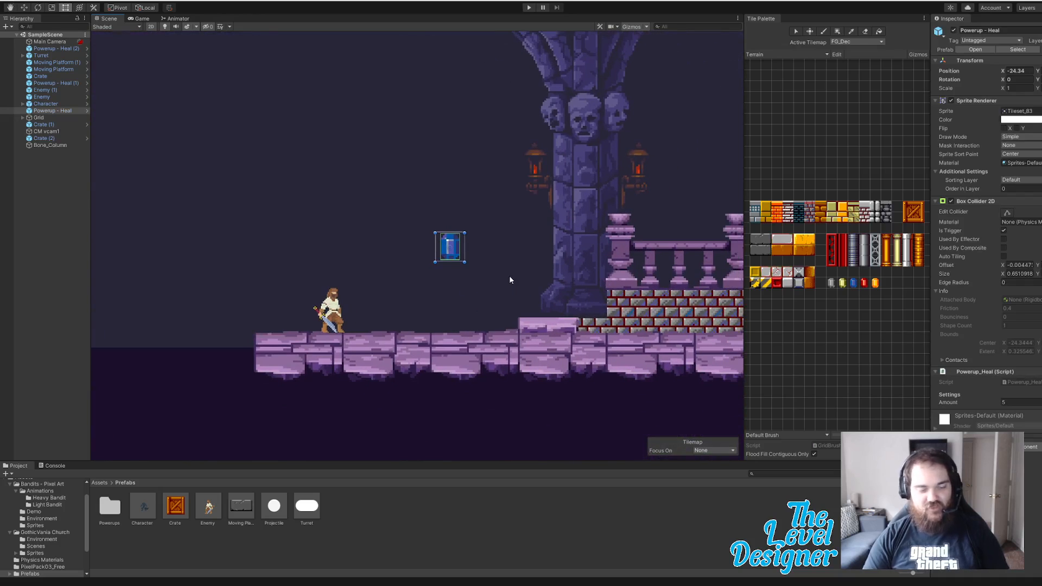
pyautogui.press('Delete')
# Step: Examine the gap at the golden corridor's turret end and the route from the crate ledge to the corridor
pyautogui.scroll(-10, 474, 223)
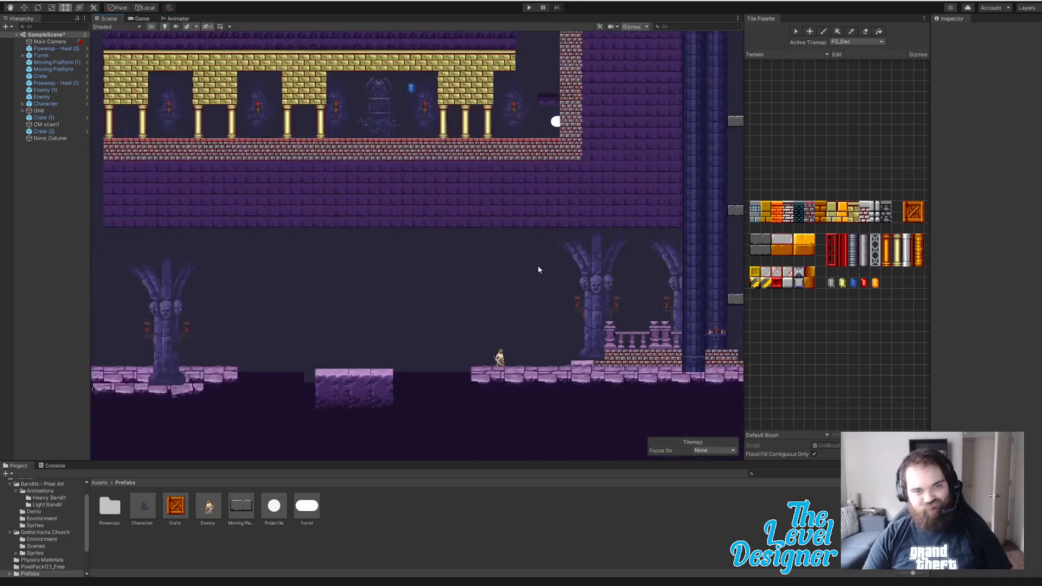
pyautogui.click(542, 126)
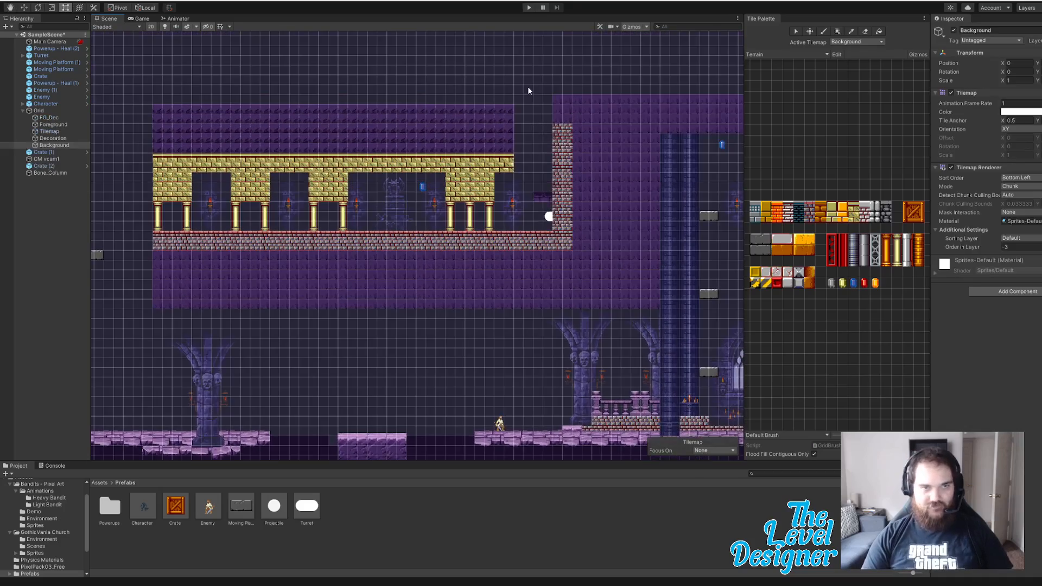
pyautogui.scroll(5, 534, 159)
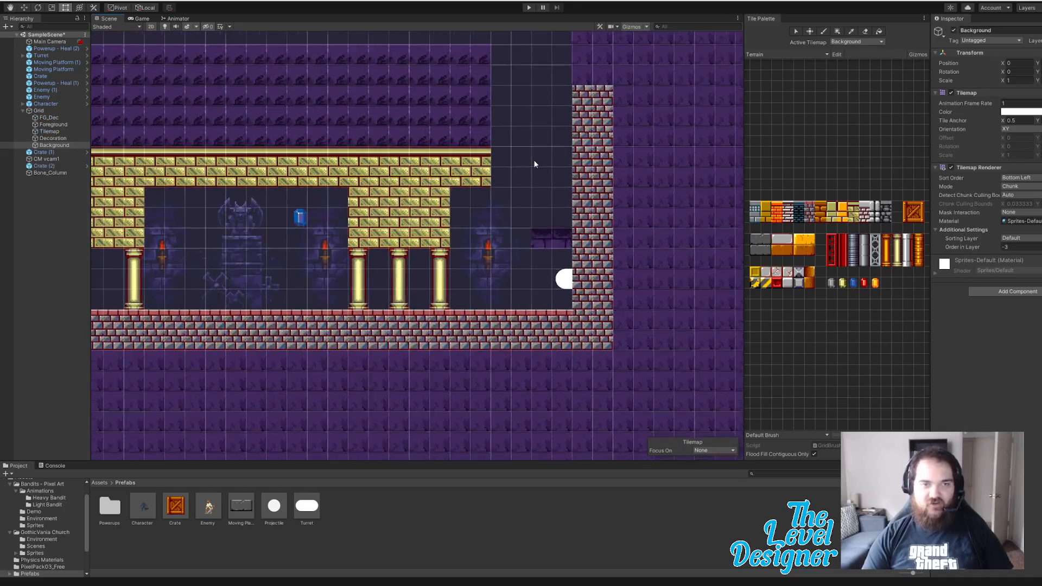
pyautogui.scroll(-6, 534, 164)
pyautogui.moveTo(372, 282); pyautogui.dragTo(383, 271, button='middle')
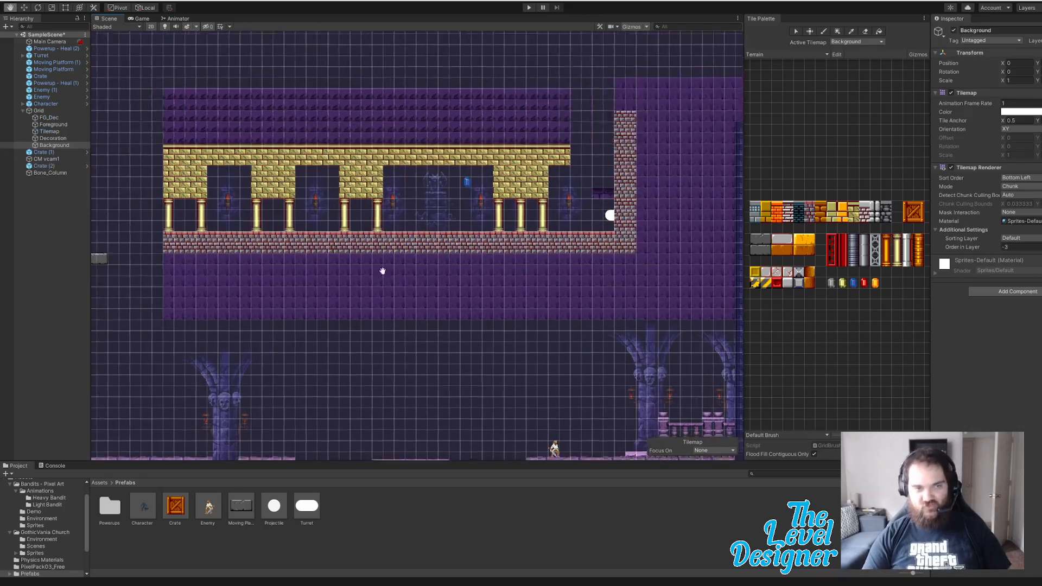
pyautogui.scroll(-3, 291, 185)
pyautogui.moveTo(291, 185); pyautogui.dragTo(500, 176, button='middle')
pyautogui.scroll(1, 617, 270)
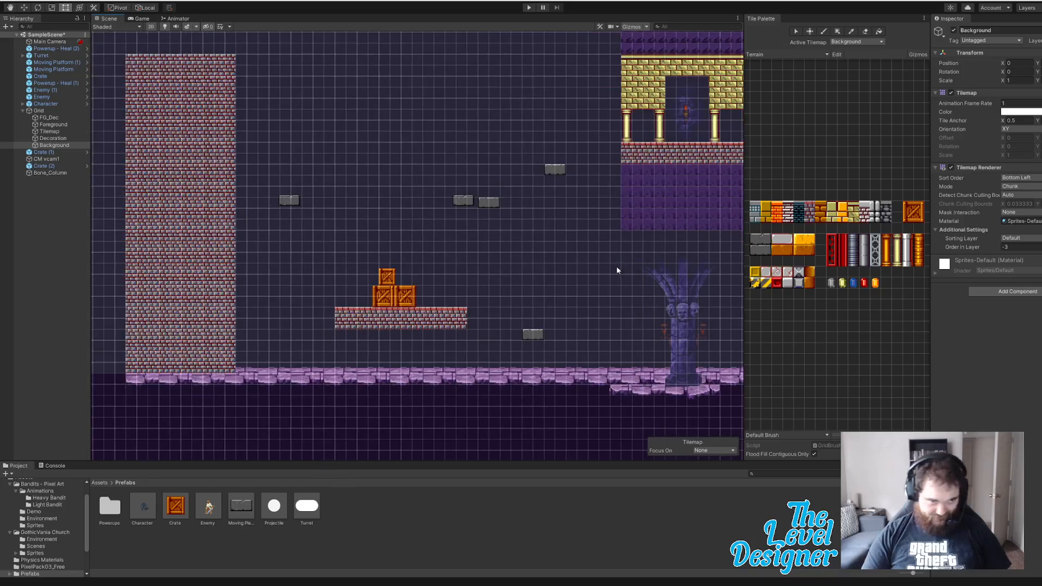
pyautogui.moveTo(617, 270); pyautogui.dragTo(242, 245, button='middle')
pyautogui.moveTo(487, 201); pyautogui.dragTo(397, 206, button='middle')
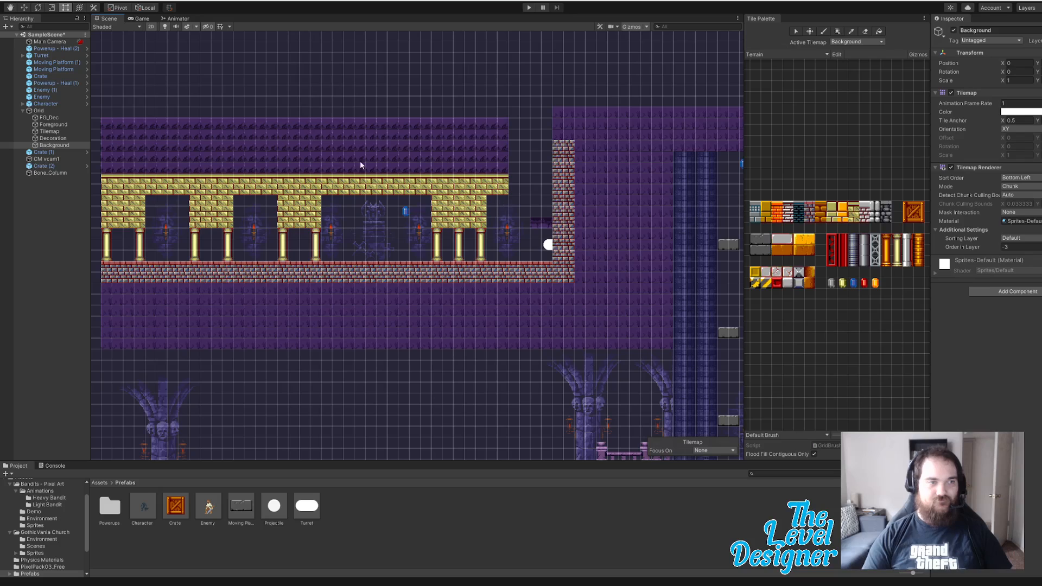
# Step: Make Tilemap the active tilemap and switch the tile palette to GothicVania
pyautogui.click(60, 131)
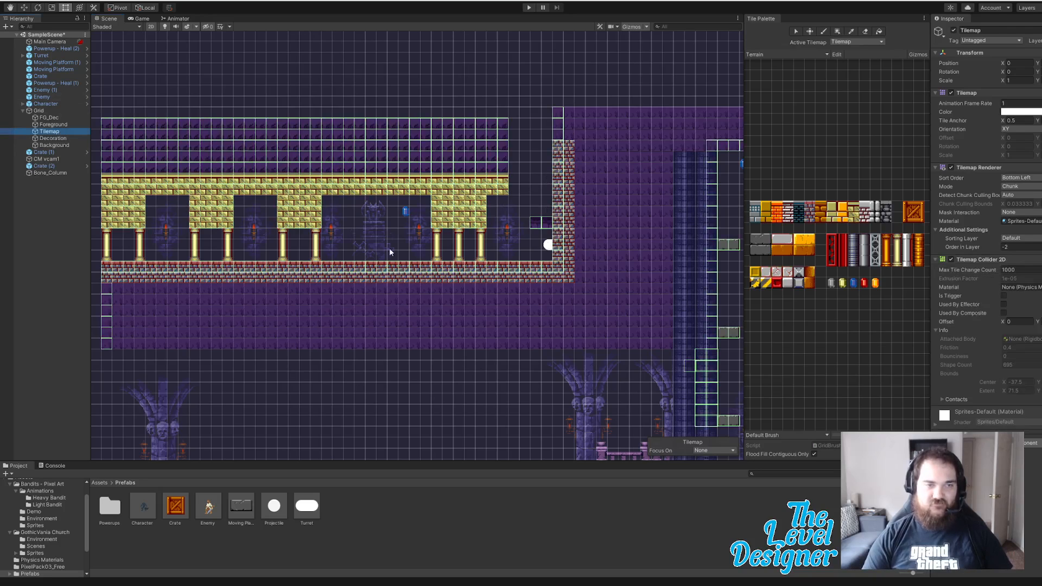
pyautogui.moveTo(536, 183); pyautogui.dragTo(514, 212, button='middle')
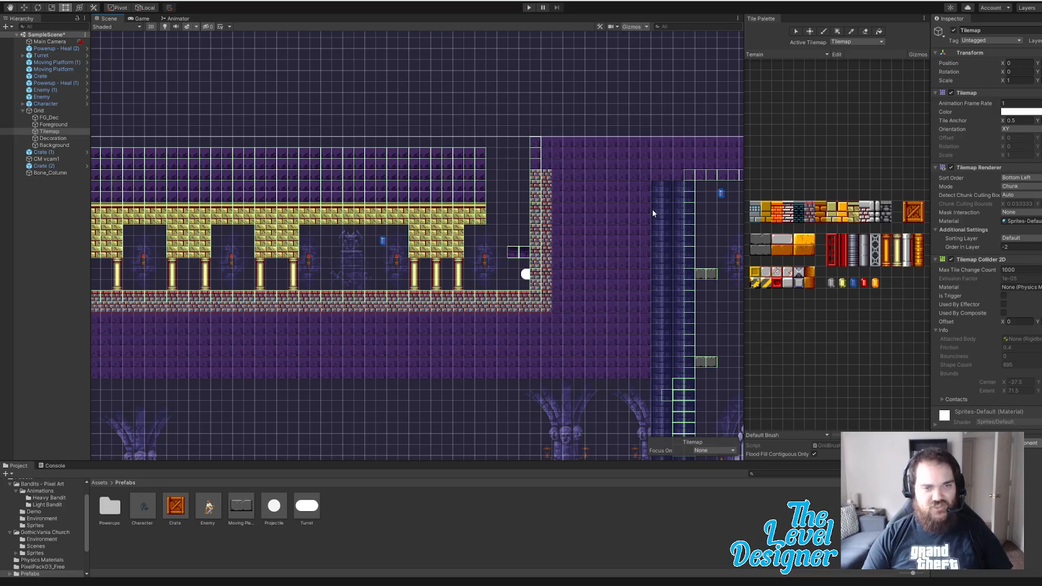
pyautogui.click(785, 55)
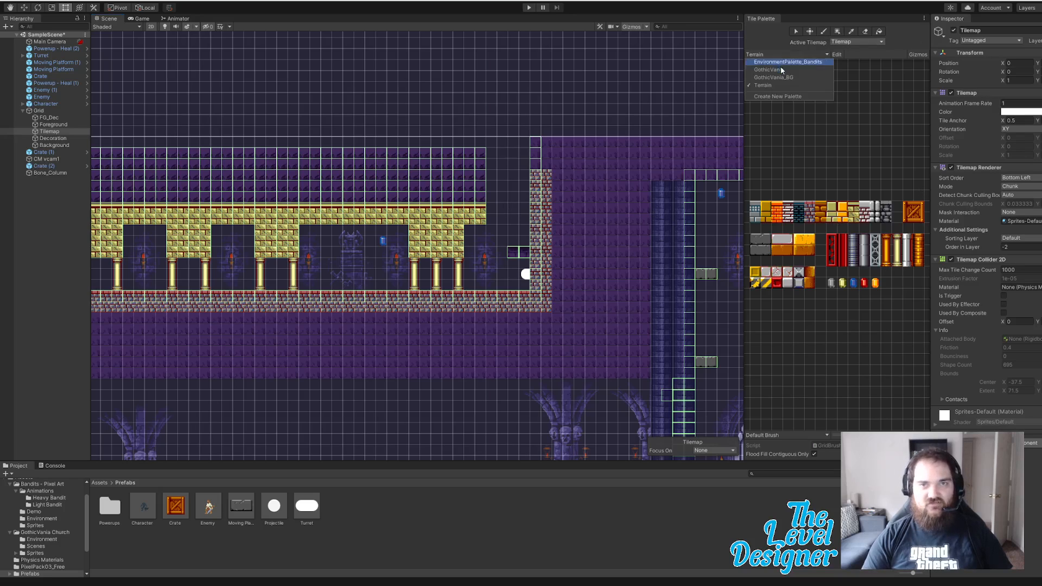
pyautogui.click(780, 71)
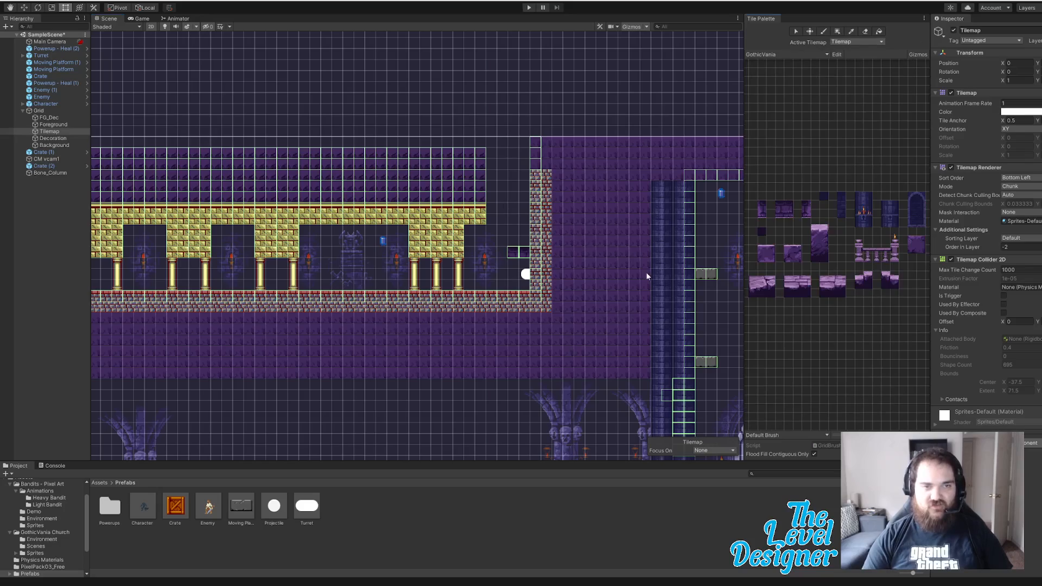
# Step: Paint two two-tile purple ledges in the gap, one against the golden corridor's end and one higher beside the brick wall
pyautogui.scroll(5, 646, 272)
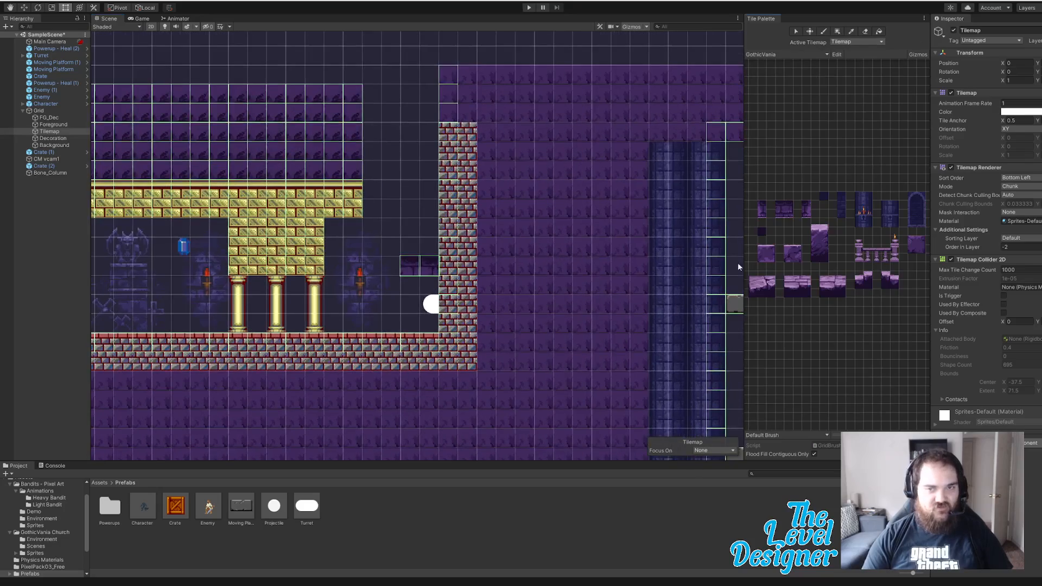
pyautogui.click(788, 213)
pyautogui.click(780, 205)
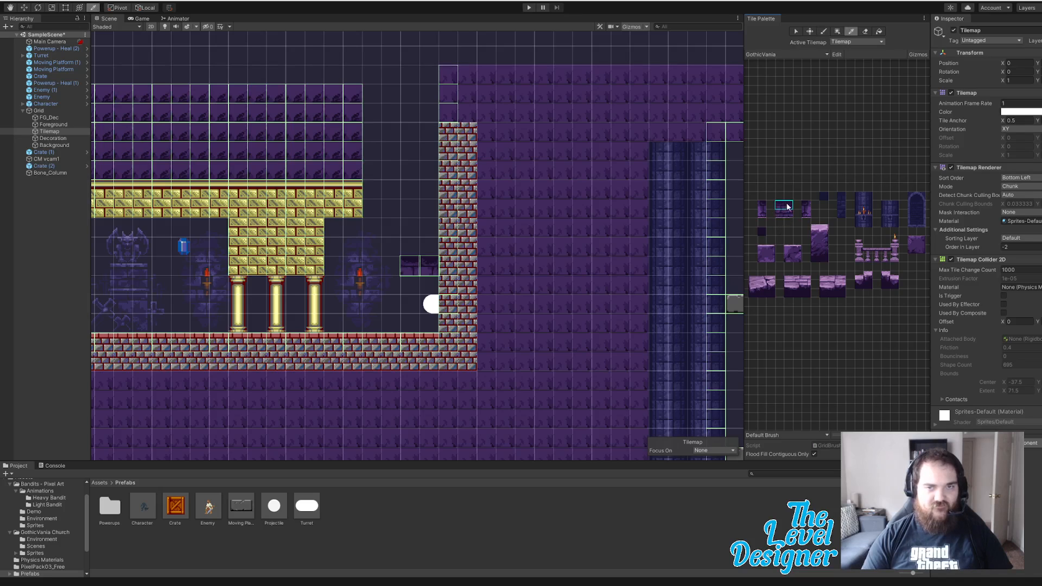
pyautogui.moveTo(788, 206); pyautogui.dragTo(788, 206)
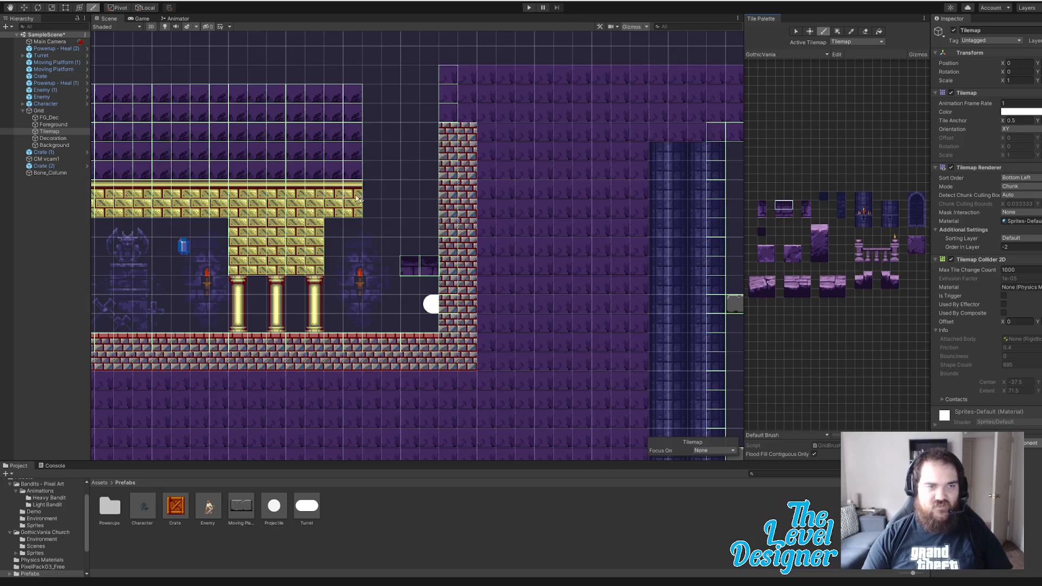
pyautogui.click(388, 188)
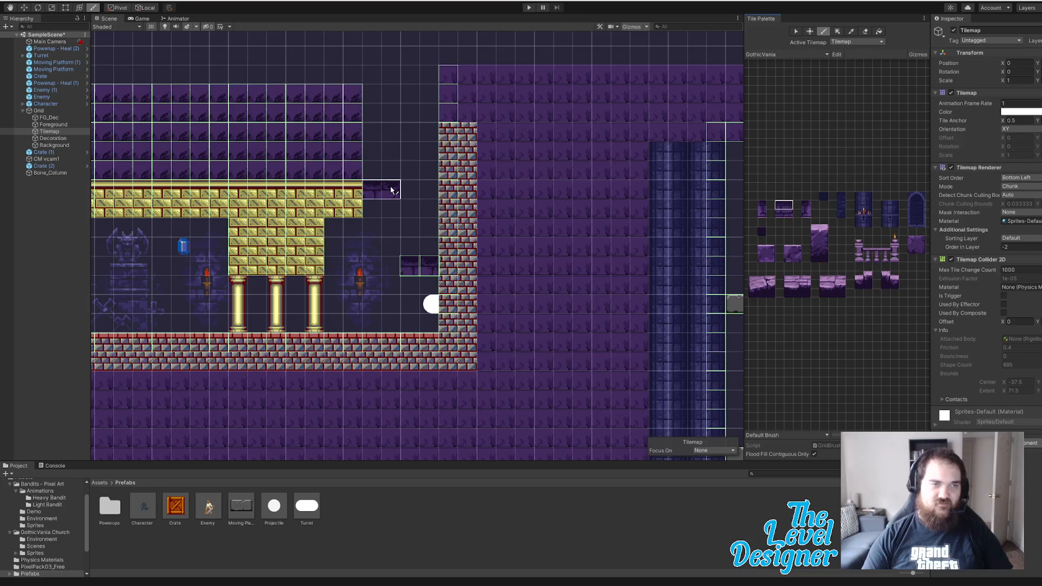
pyautogui.click(391, 189)
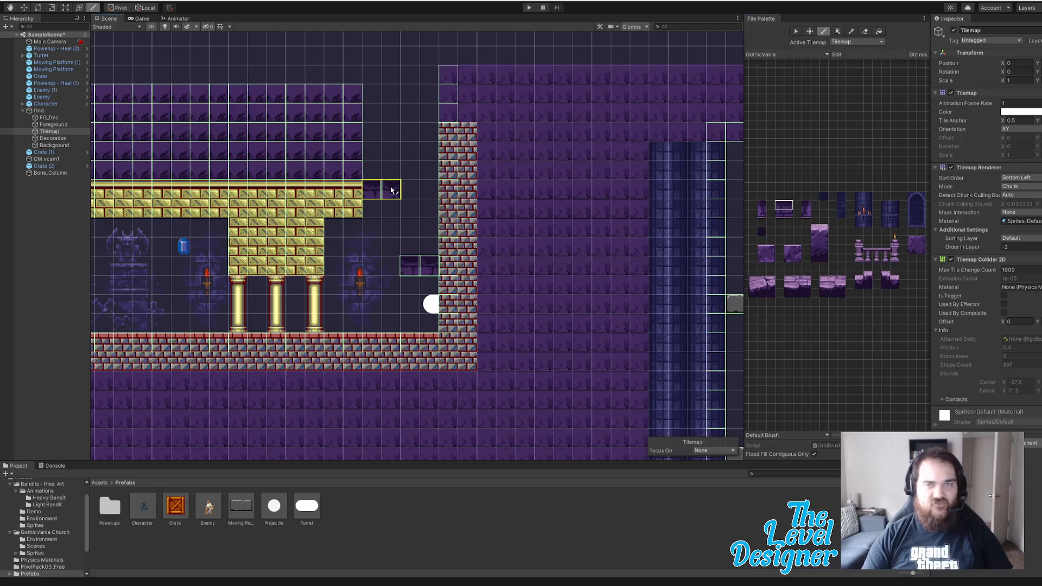
pyautogui.click(432, 120)
pyautogui.moveTo(367, 179); pyautogui.dragTo(497, 202, button='middle')
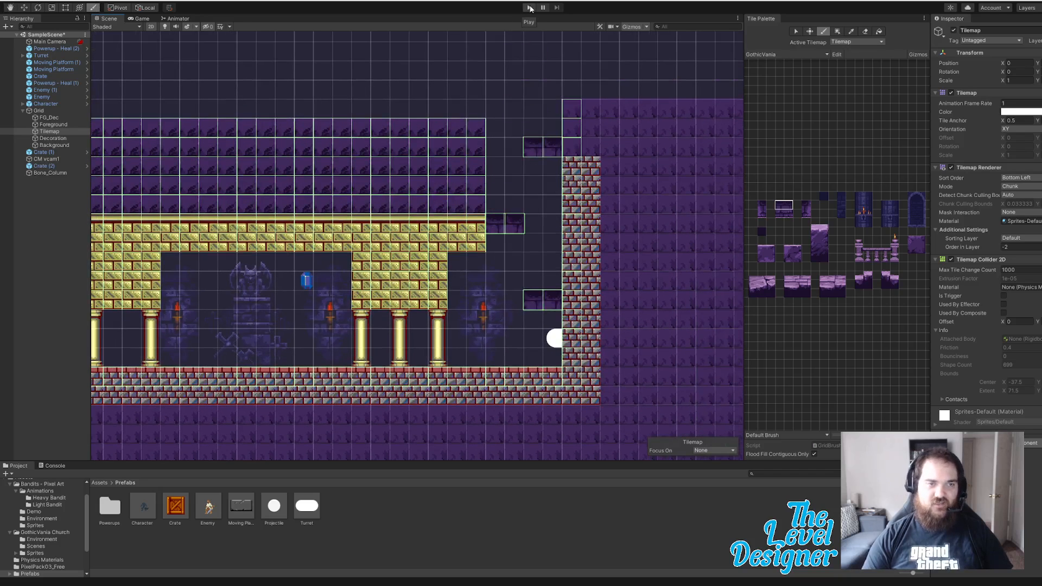
# Step: Start play-testing the level, fire a ranged attack and run the werewolf to the tower entrance
pyautogui.click(529, 8)
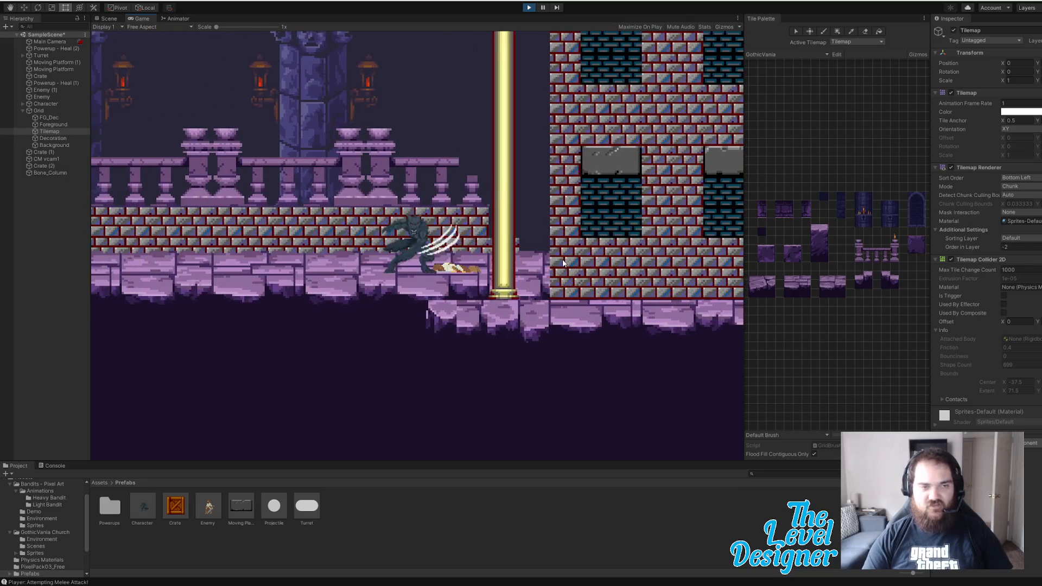
pyautogui.press('a')
pyautogui.rightClick(562, 259)
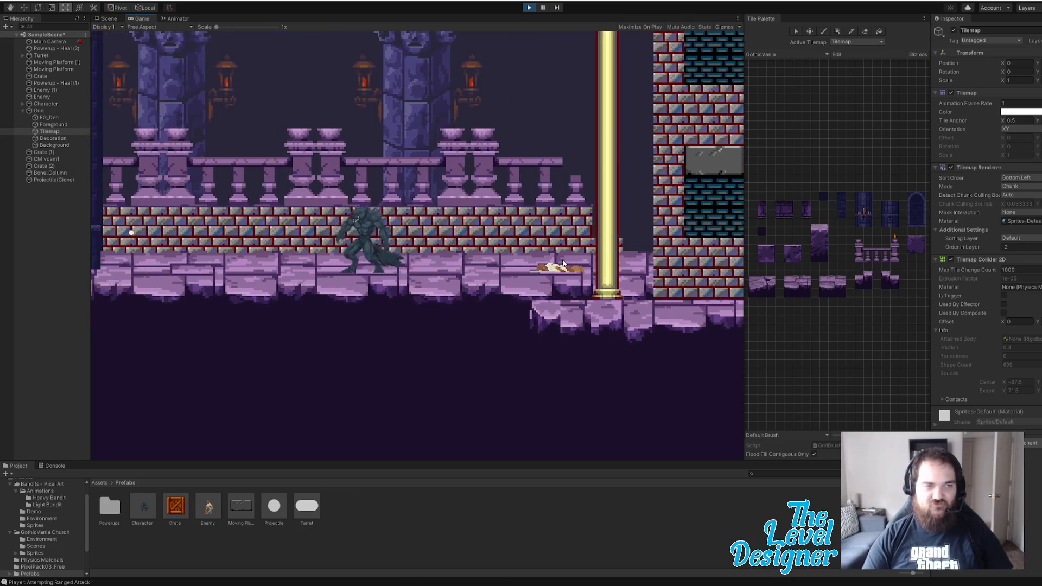
pyautogui.press('a')
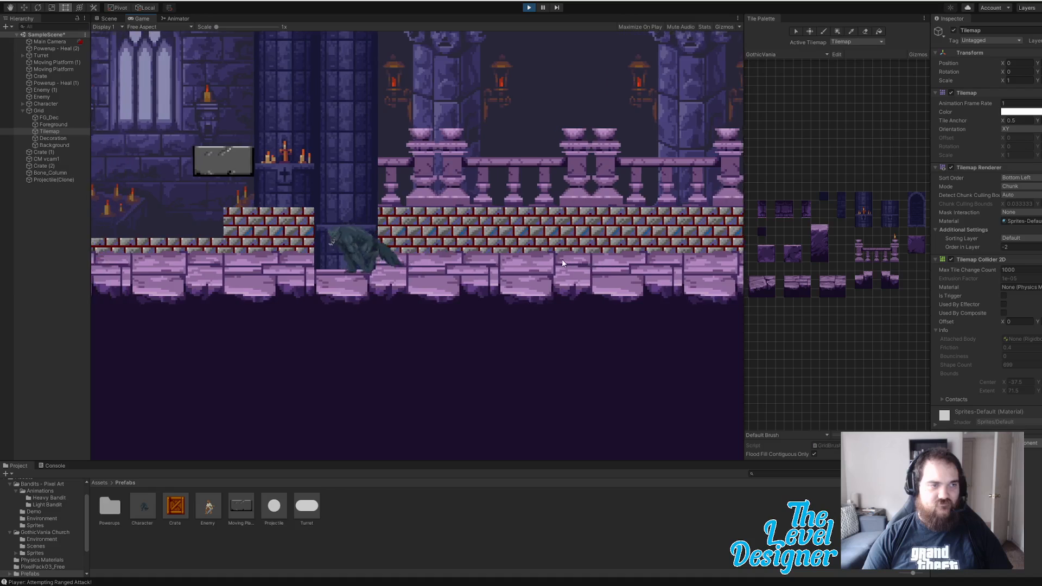
# Step: Climb the werewolf up the tower's lower stone platforms
pyautogui.press('space')
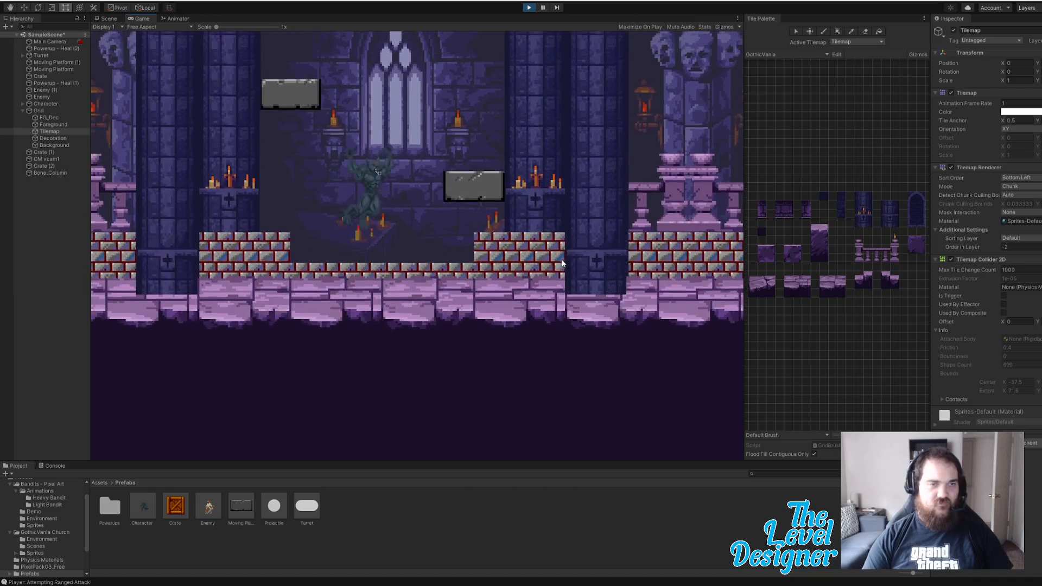
pyautogui.press('space')
pyautogui.press('a')
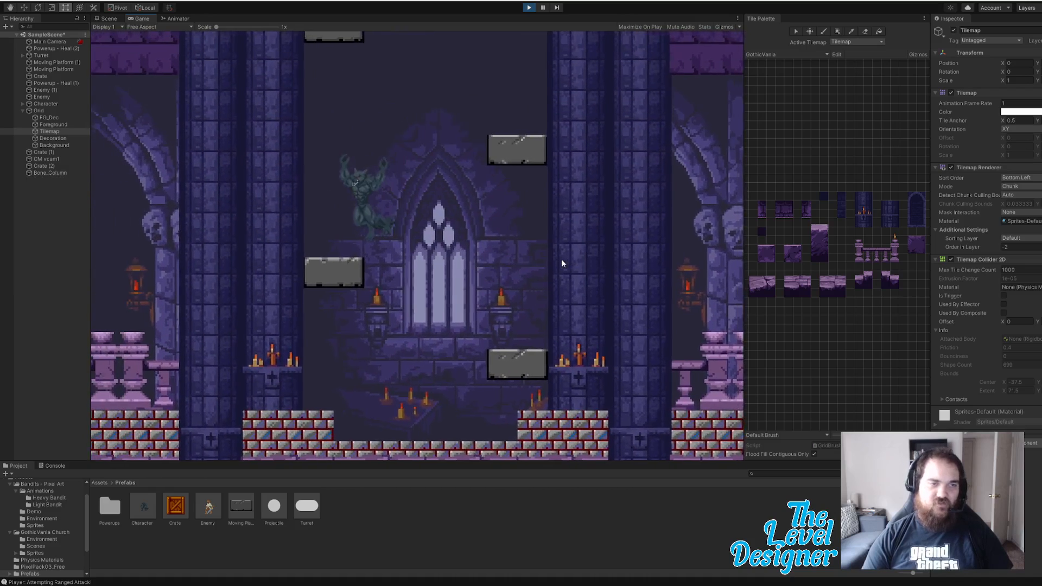
pyautogui.press('space')
pyautogui.press('a')
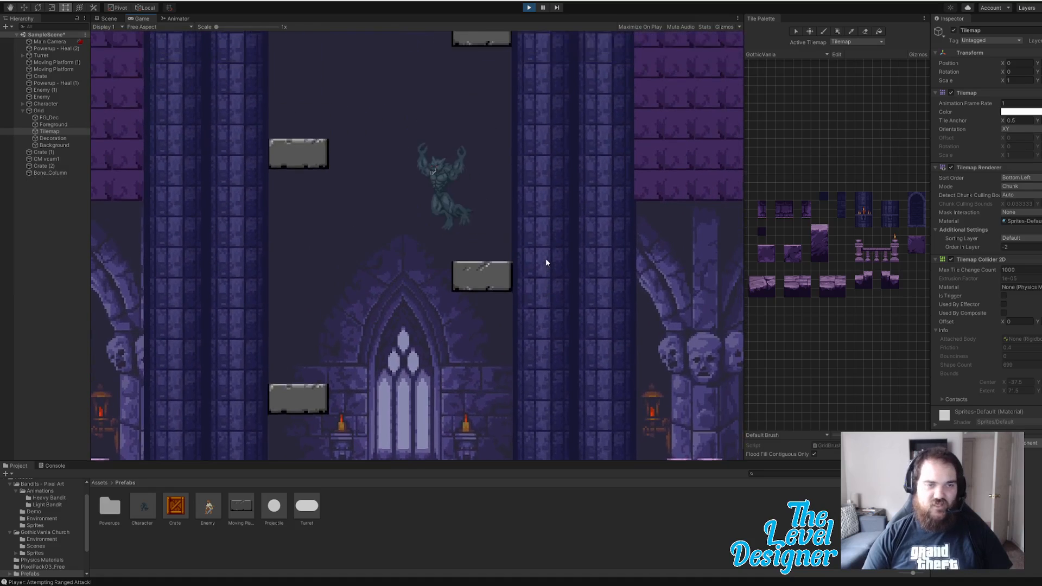
pyautogui.press('space')
pyautogui.press('d')
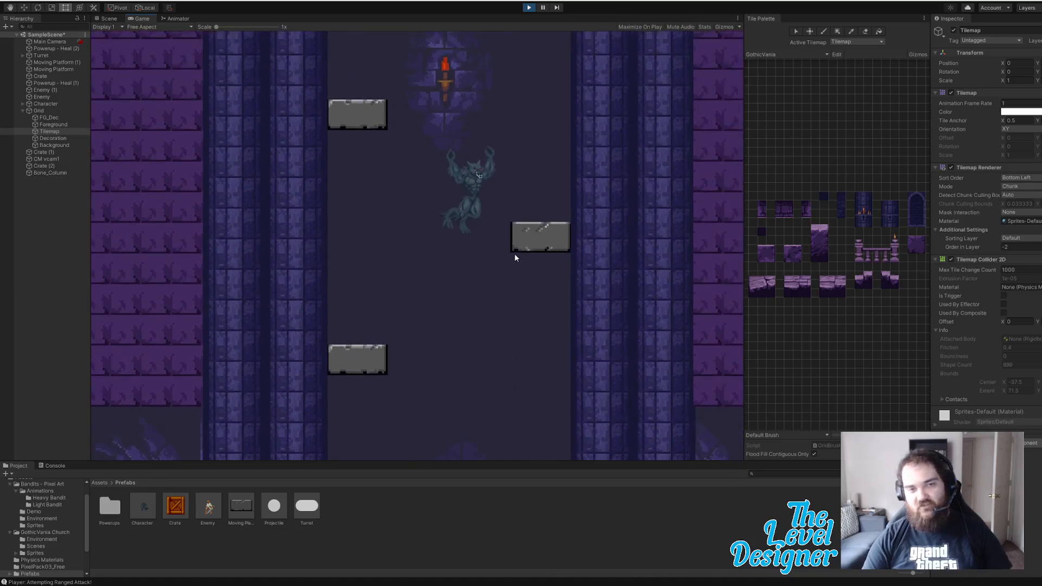
# Step: Jump the werewolf up the remaining tower platforms past the torch and collect the blue heal powerup
pyautogui.press('a')
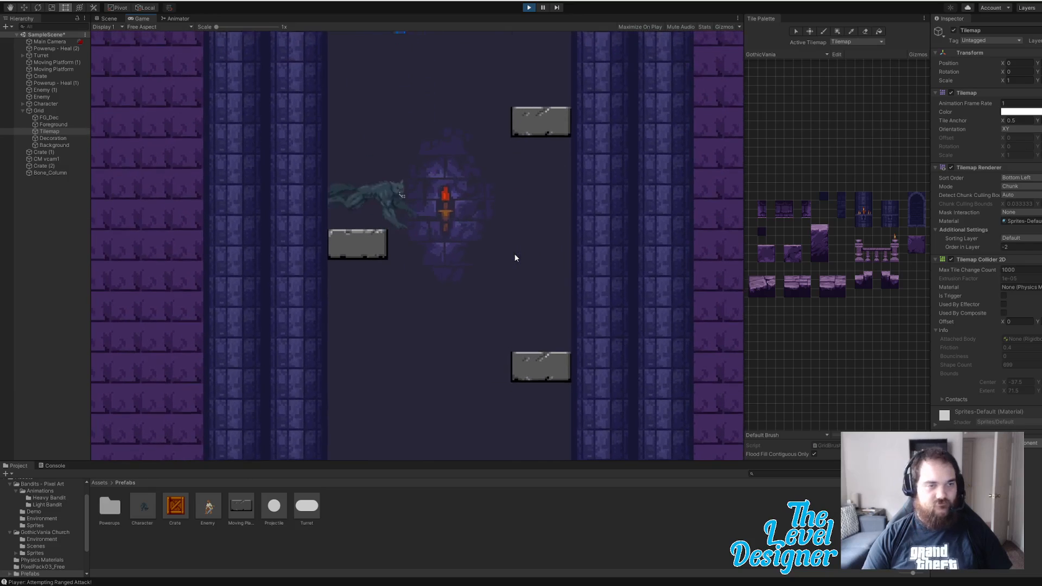
pyautogui.press('space')
pyautogui.press('d')
pyautogui.press('space')
pyautogui.press('a')
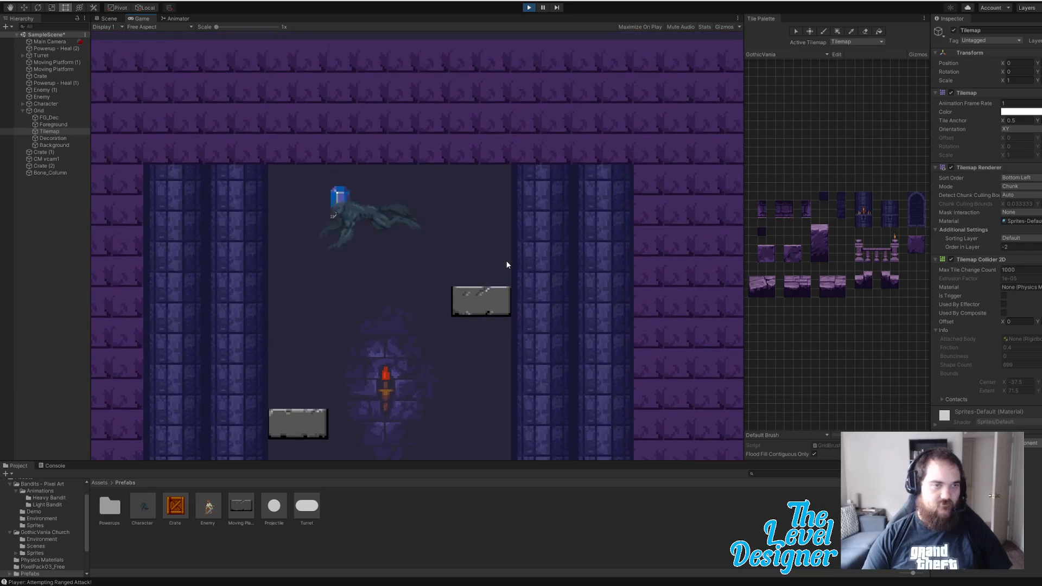
# Step: Drop the werewolf to the tower floor and run it out through the side opposite the entrance
pyautogui.press('d')
pyautogui.press('a')
pyautogui.press('d')
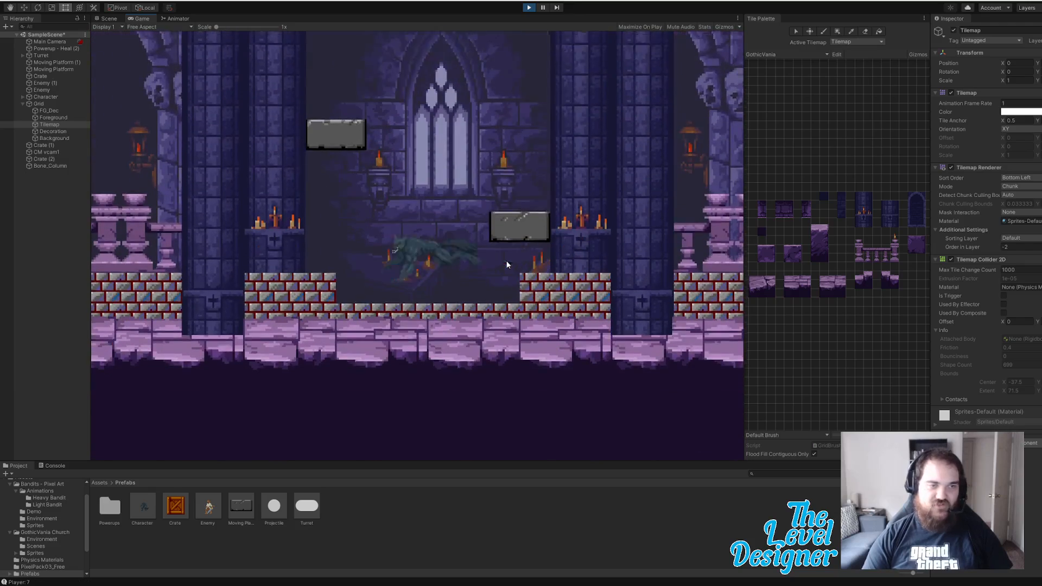
pyautogui.press('a')
pyautogui.press('a')
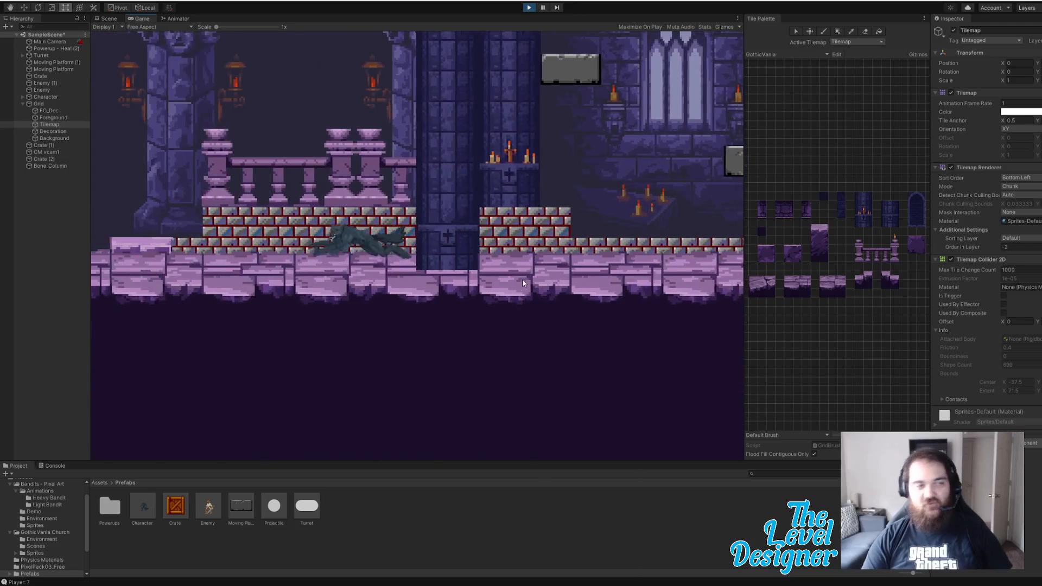
# Step: Attack the sword-carrying enemy outside the tower, firing ranged attacks until it is defeated
pyautogui.press('a')
pyautogui.press('q')
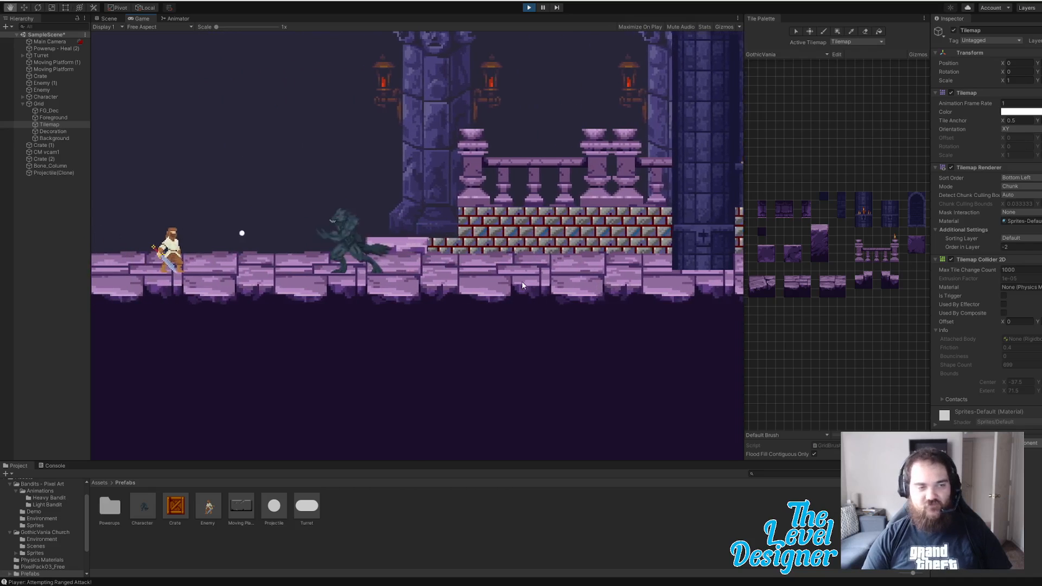
pyautogui.press('q')
pyautogui.rightClick(528, 283)
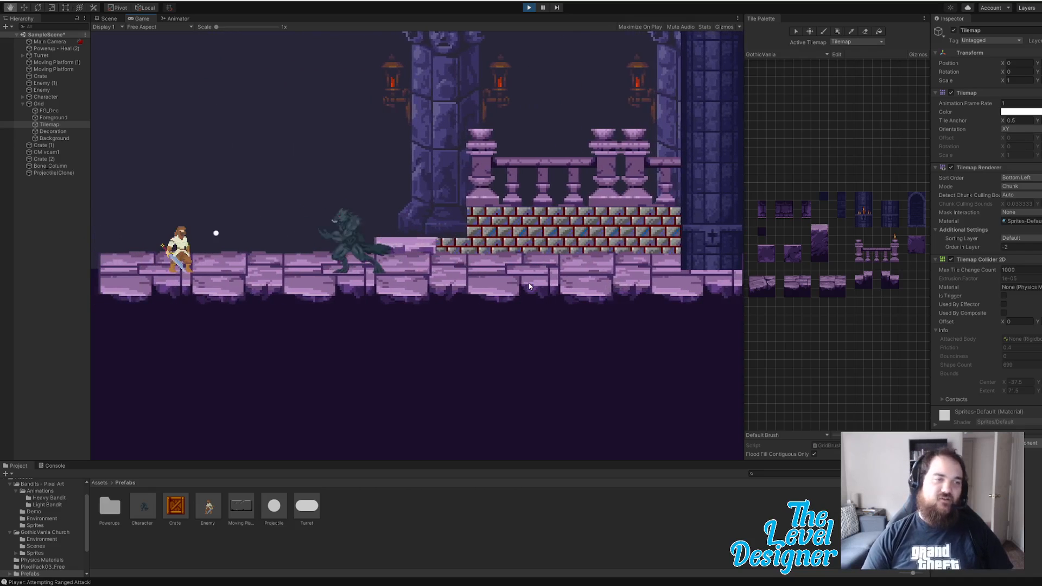
pyautogui.rightClick(528, 282)
pyautogui.press('a')
pyautogui.rightClick(528, 283)
pyautogui.press('a')
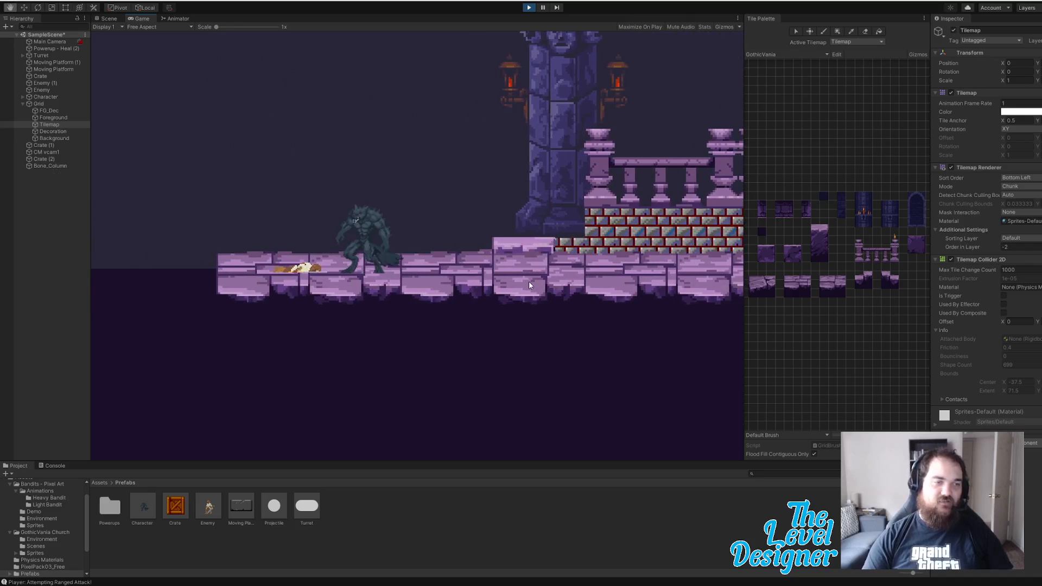
# Step: Jump the werewolf across both gaps beyond the defeated enemy and run it past the skull pillar
pyautogui.press('space')
pyautogui.press('a')
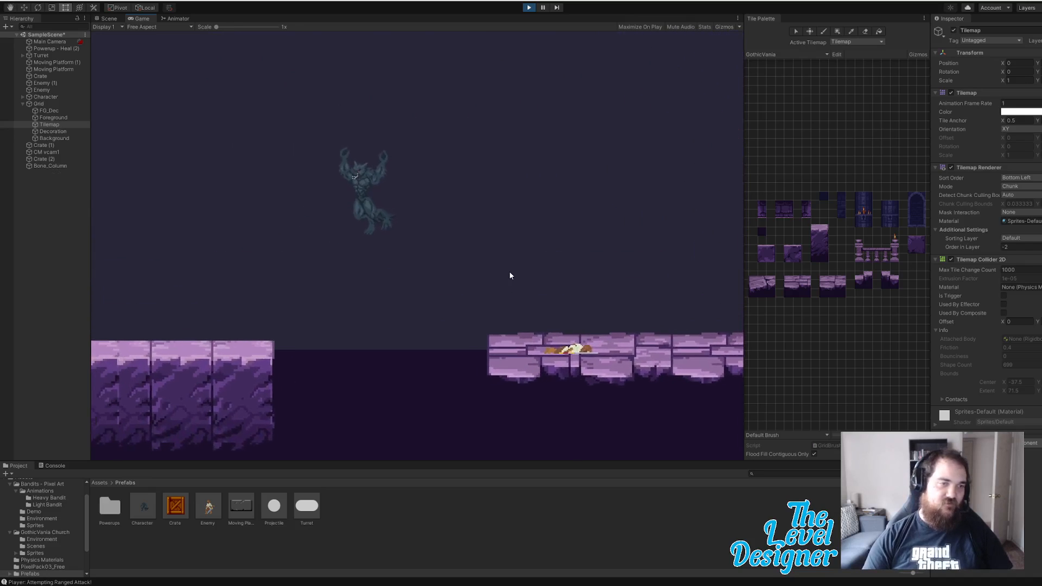
pyautogui.press('a')
pyautogui.press('space')
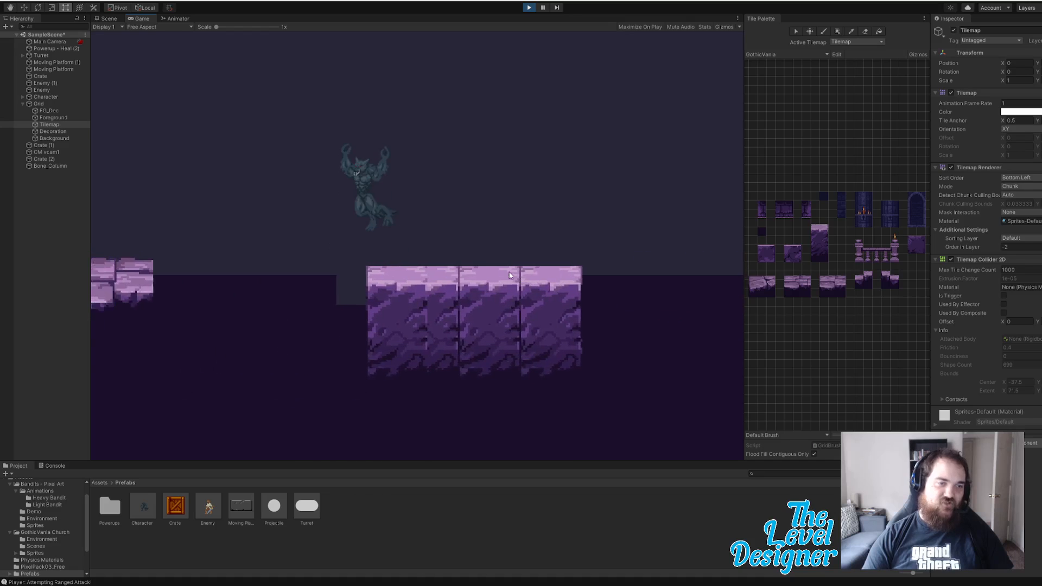
pyautogui.press('a')
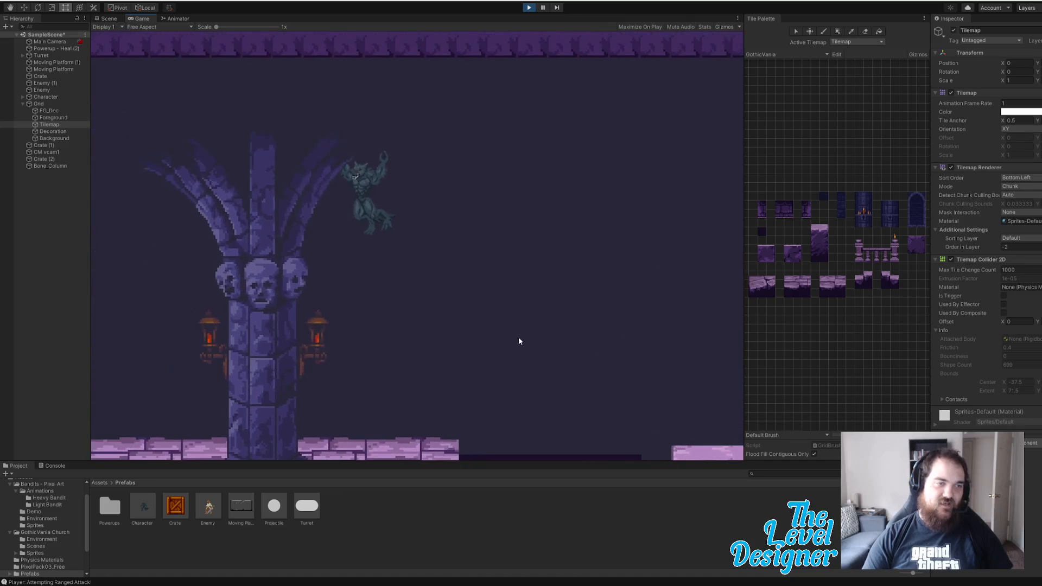
pyautogui.press('d')
pyautogui.press('space')
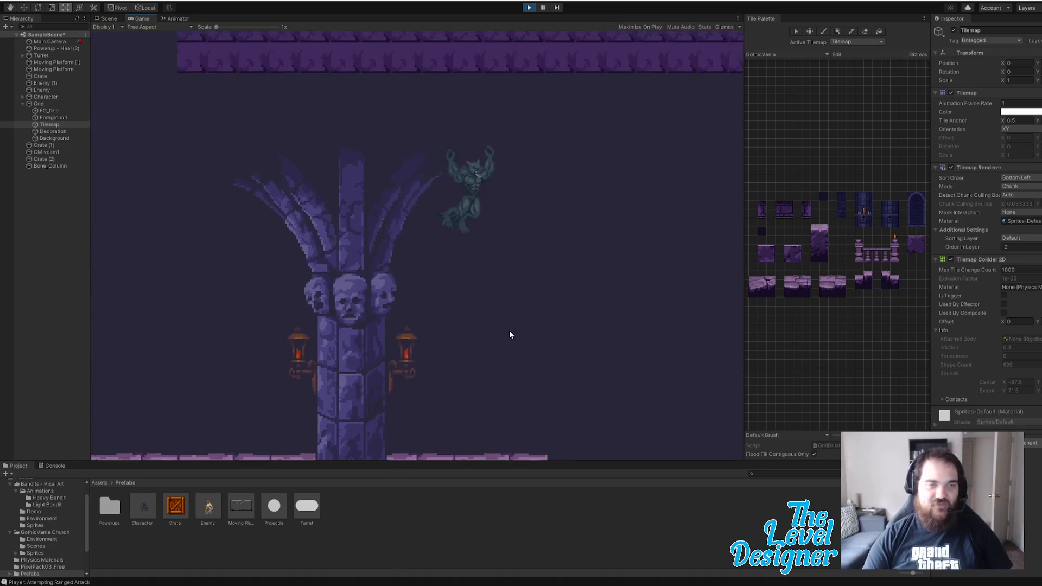
pyautogui.press('a')
pyautogui.press('a')
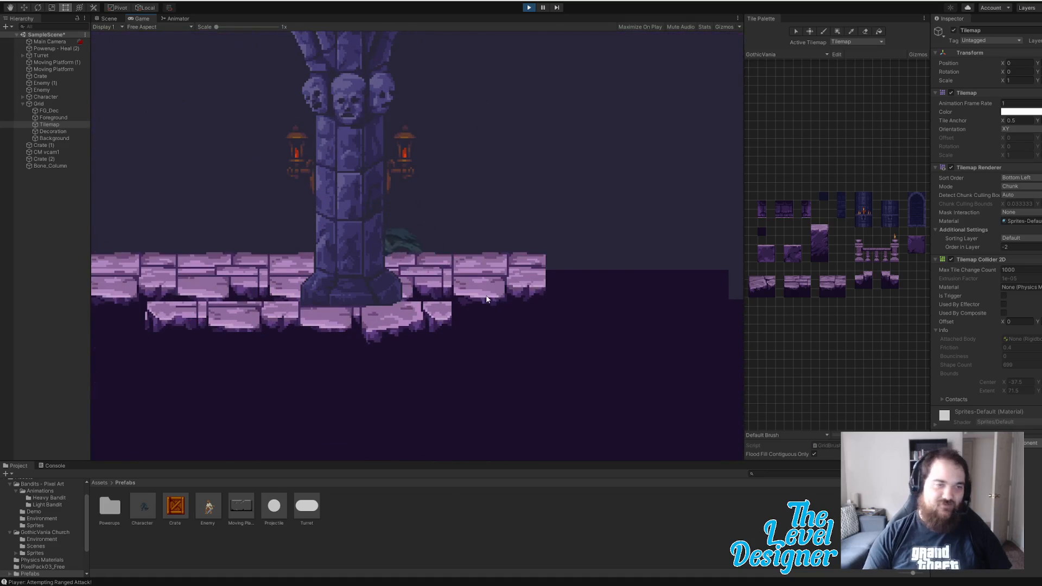
pyautogui.press('a')
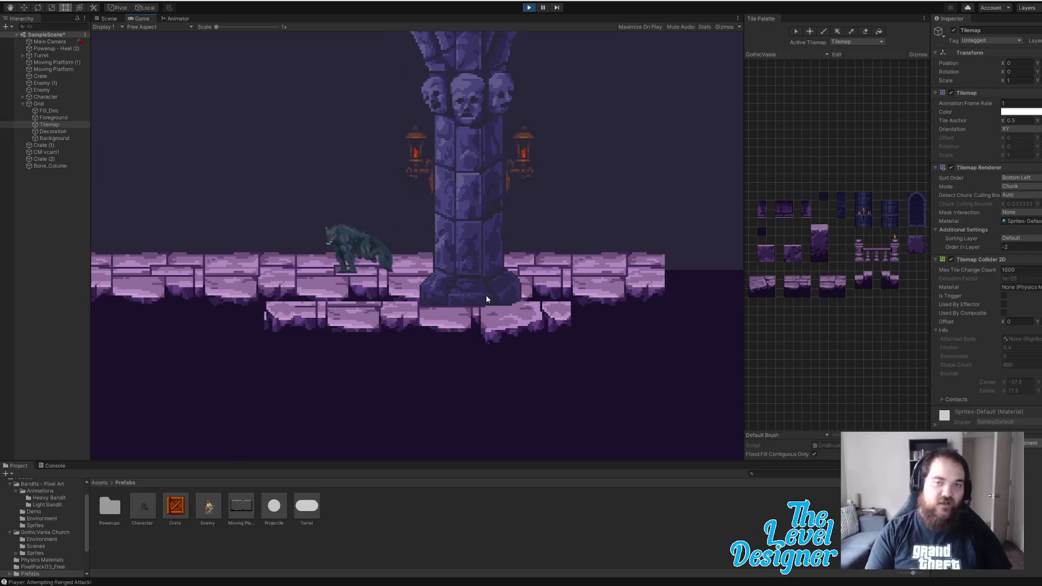
# Step: Jump the werewolf over the grey platform to the brick ledge and across its stacked crates
pyautogui.press('space')
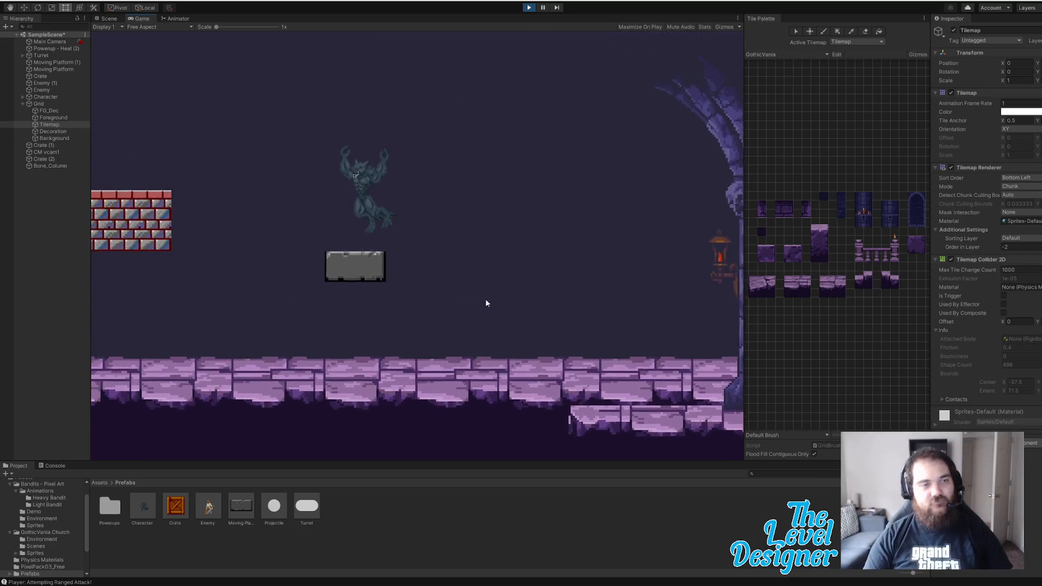
pyautogui.press('space')
pyautogui.press('a')
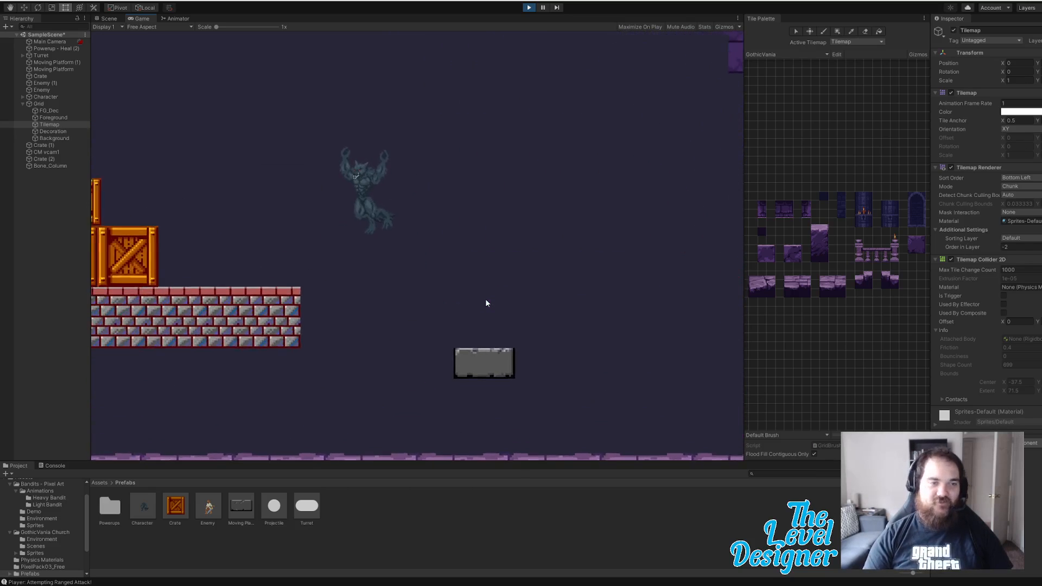
pyautogui.press('a')
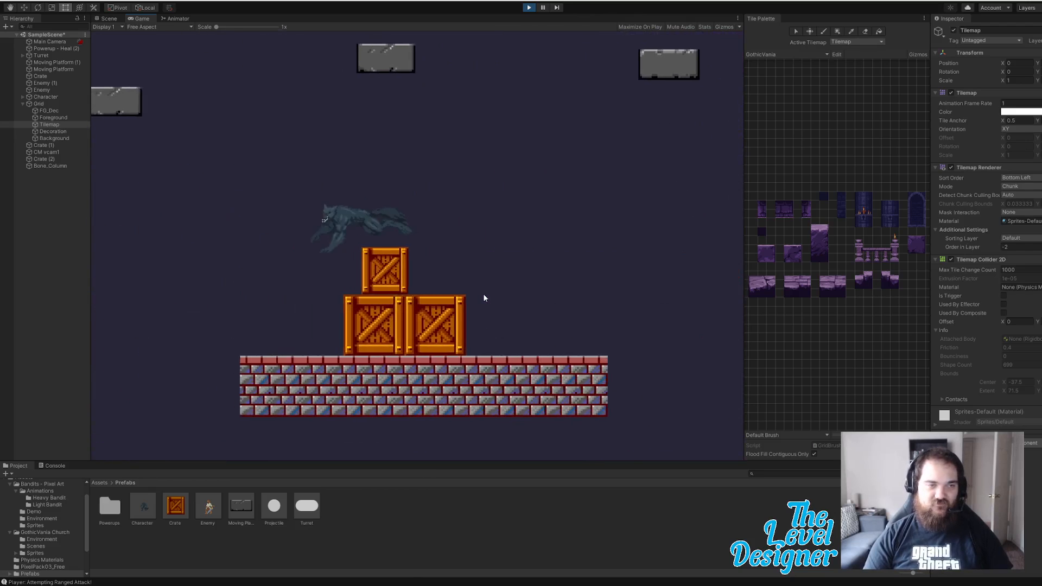
pyautogui.press('a')
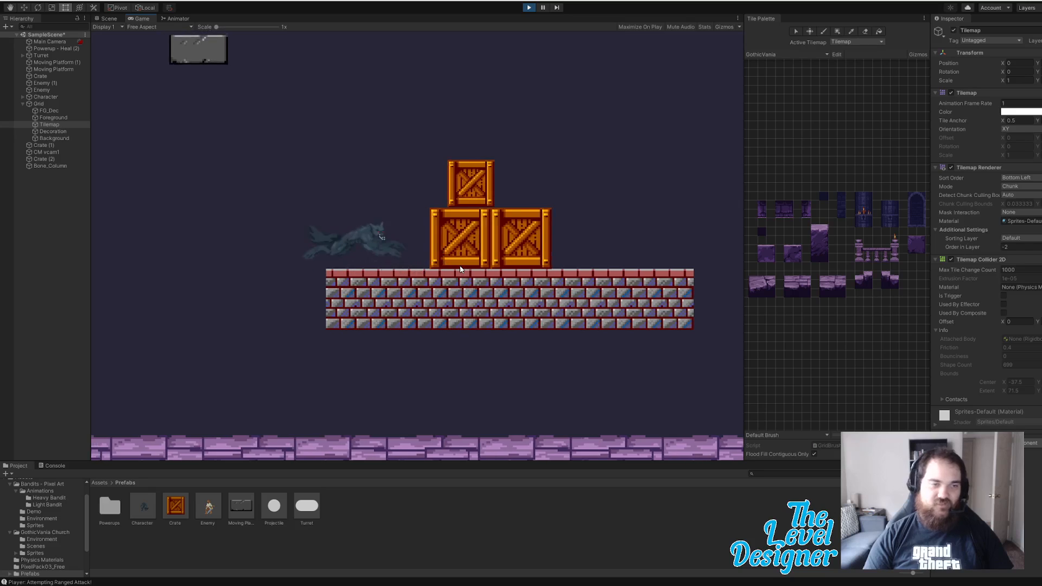
pyautogui.press('d')
pyautogui.press('a')
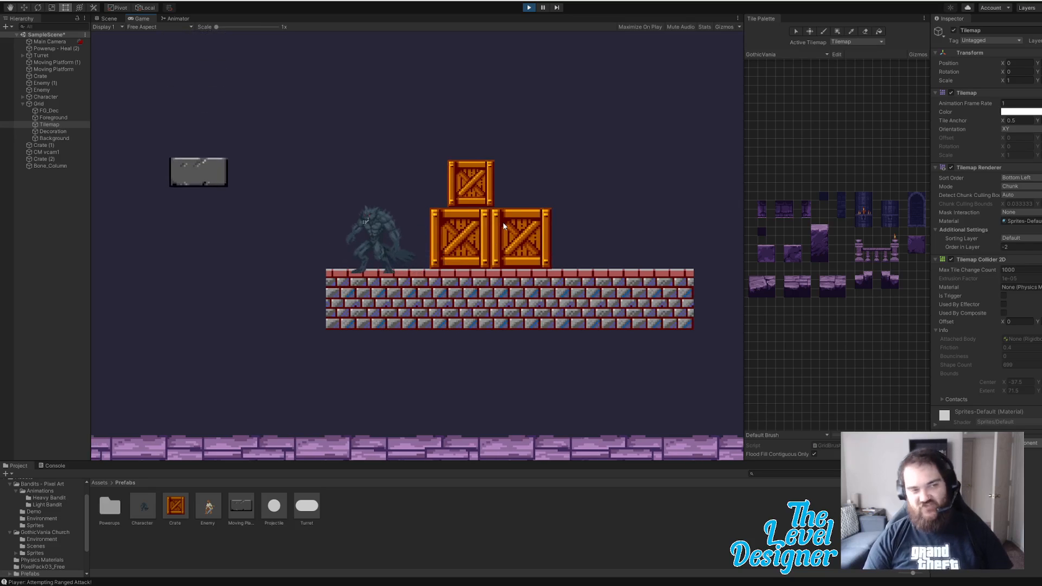
# Step: Jump the werewolf from the crate ledge onto the moving platforms beside the tall brick wall
pyautogui.press('space')
pyautogui.press('a')
pyautogui.press('a')
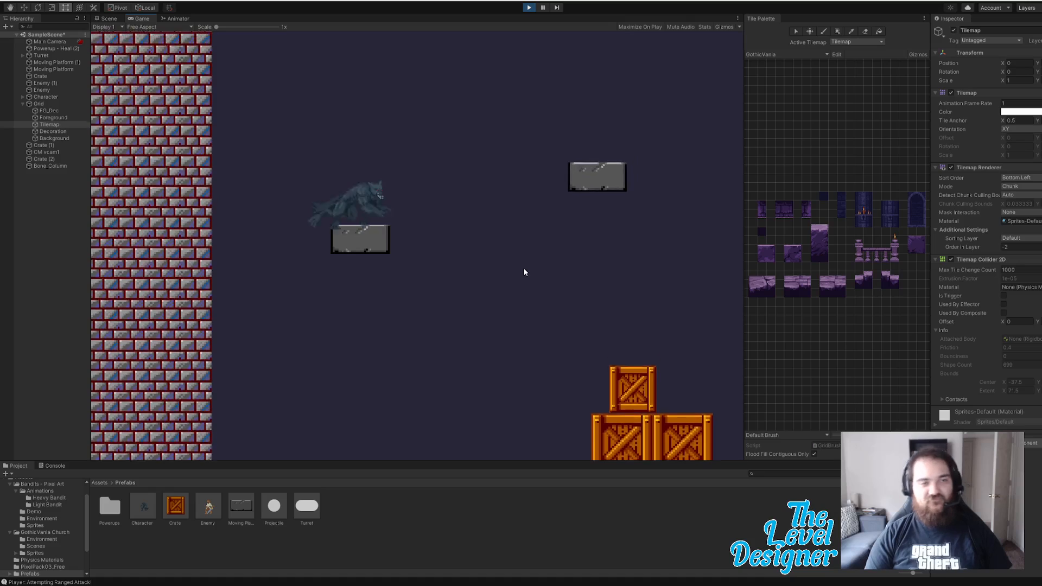
pyautogui.press('space')
pyautogui.press('d')
pyautogui.press('a')
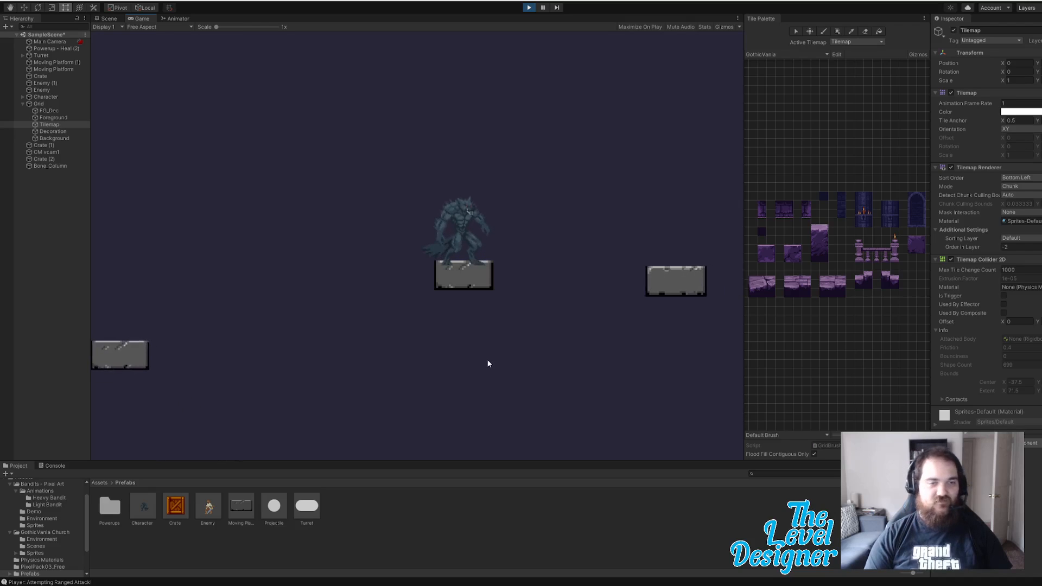
# Step: Cross the upper floating platforms and take the werewolf through the golden corridor to the new purple ledges
pyautogui.press('space')
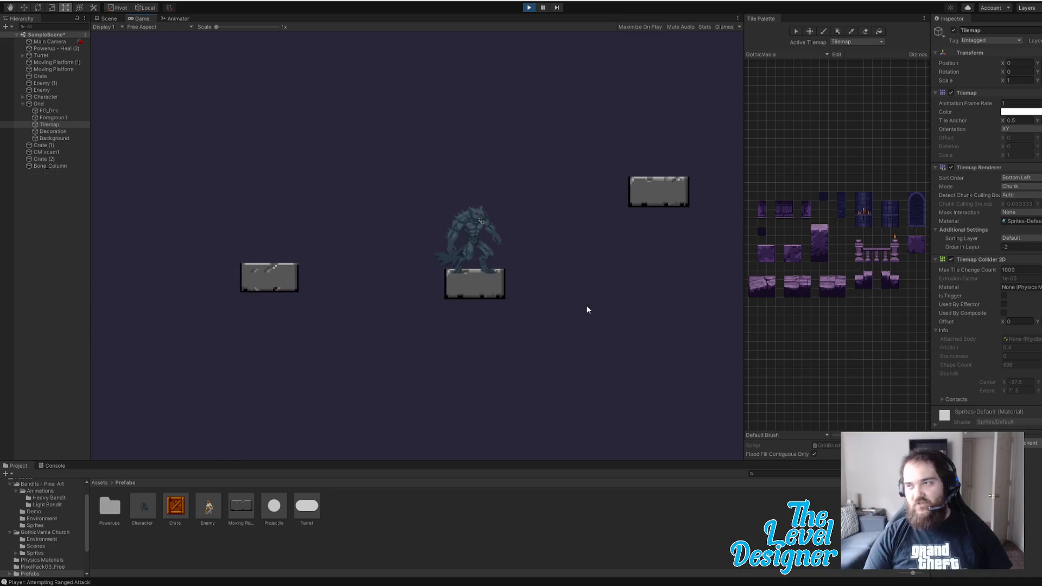
pyautogui.press('space')
pyautogui.press('d')
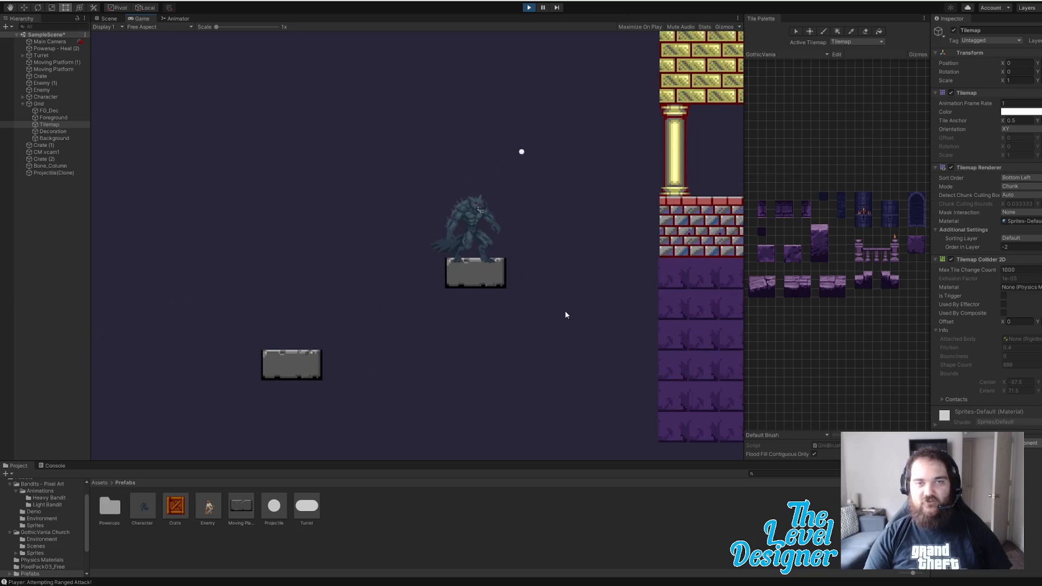
pyautogui.press('space')
pyautogui.press('d')
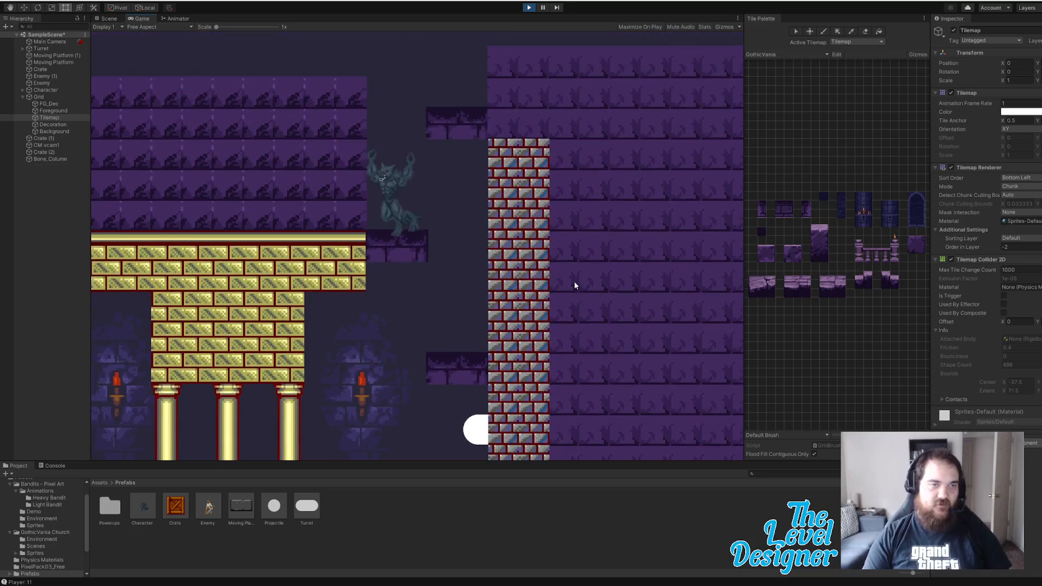
# Step: Test the climb from the ledge at the golden corridor's end up onto the corridor's purple roof
pyautogui.press('a')
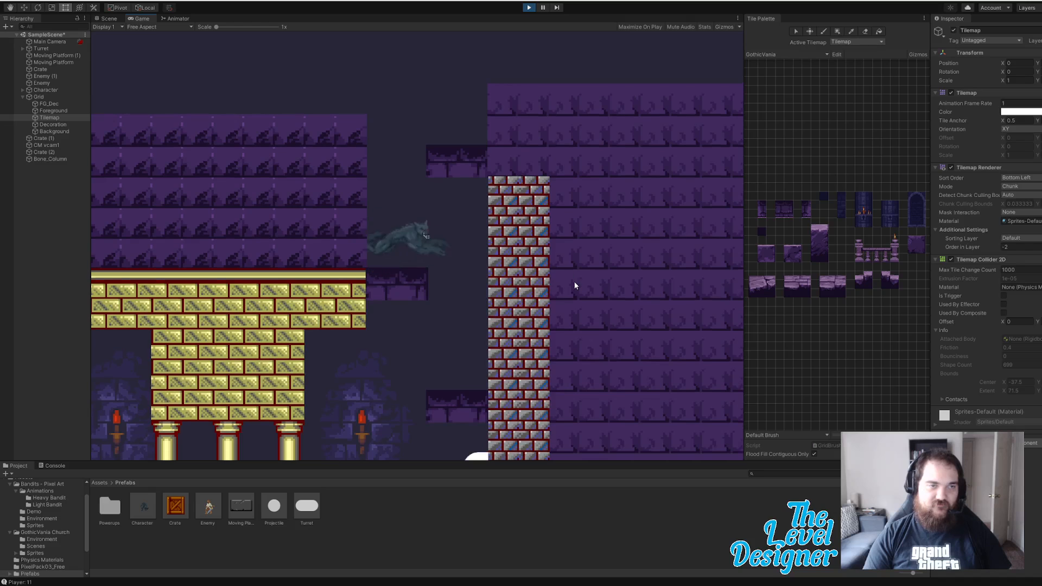
pyautogui.press('space')
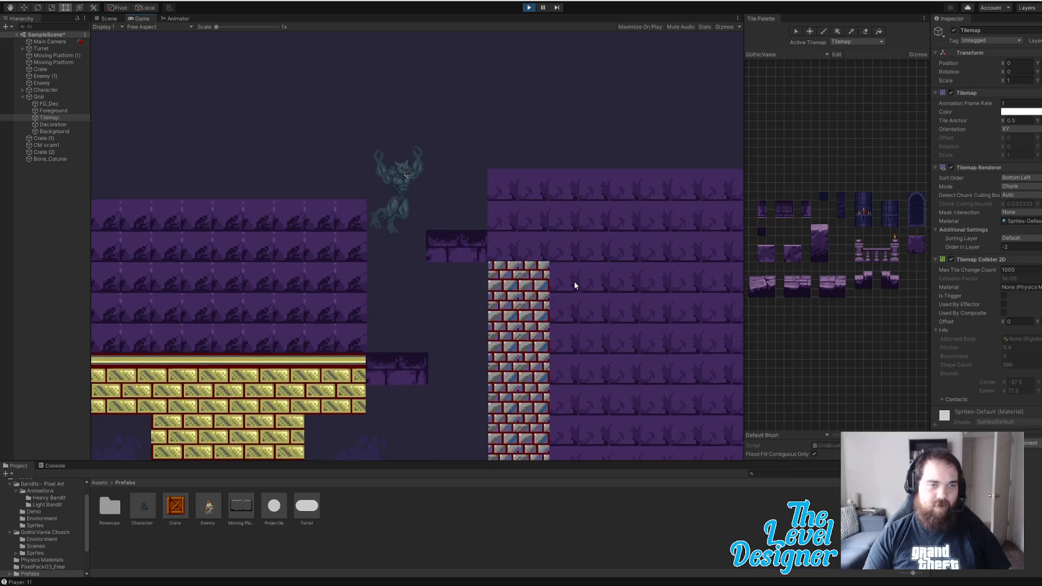
pyautogui.press('d')
pyautogui.press('a')
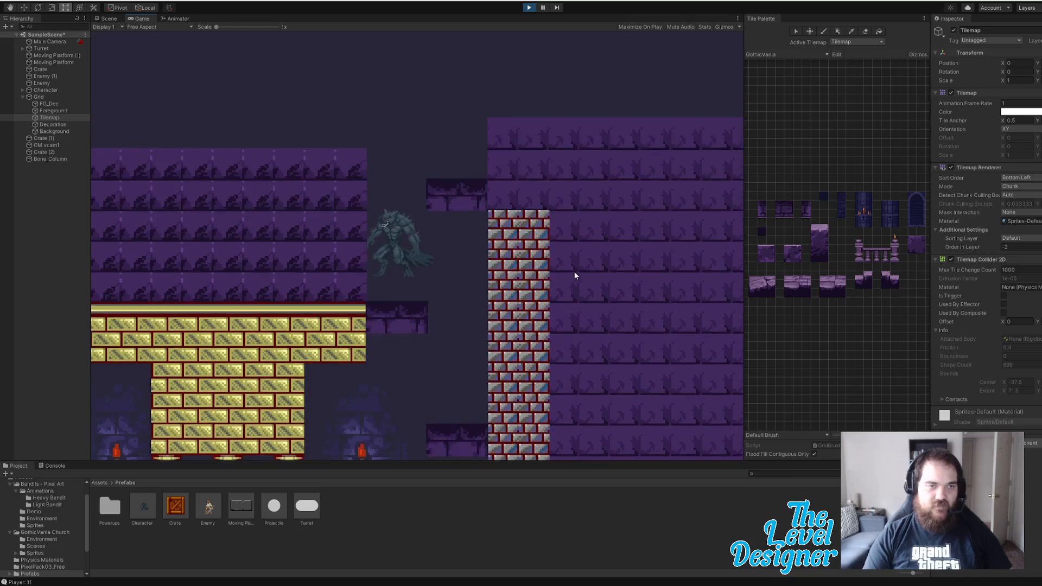
pyautogui.press('space')
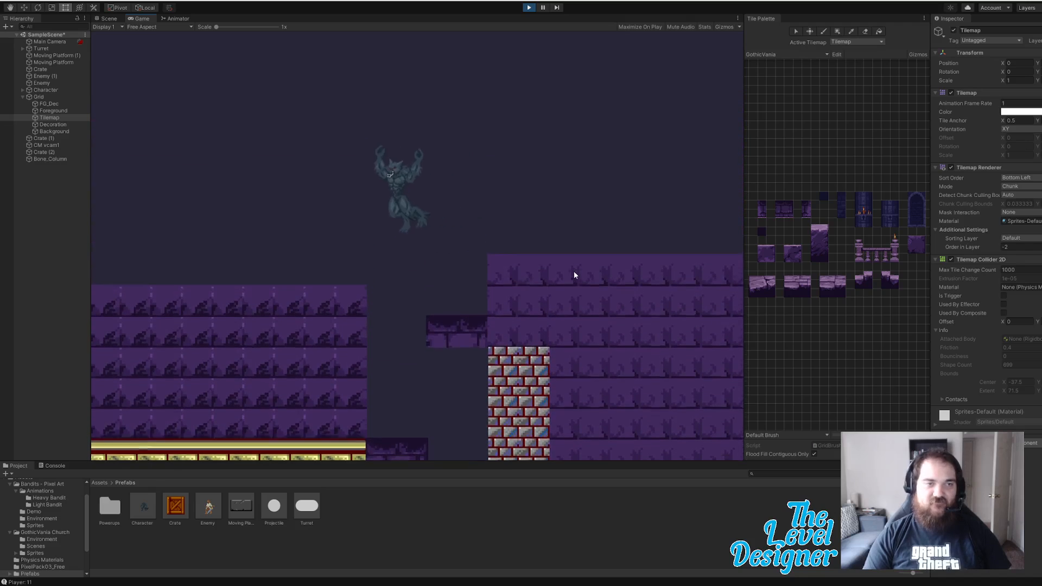
pyautogui.press('a')
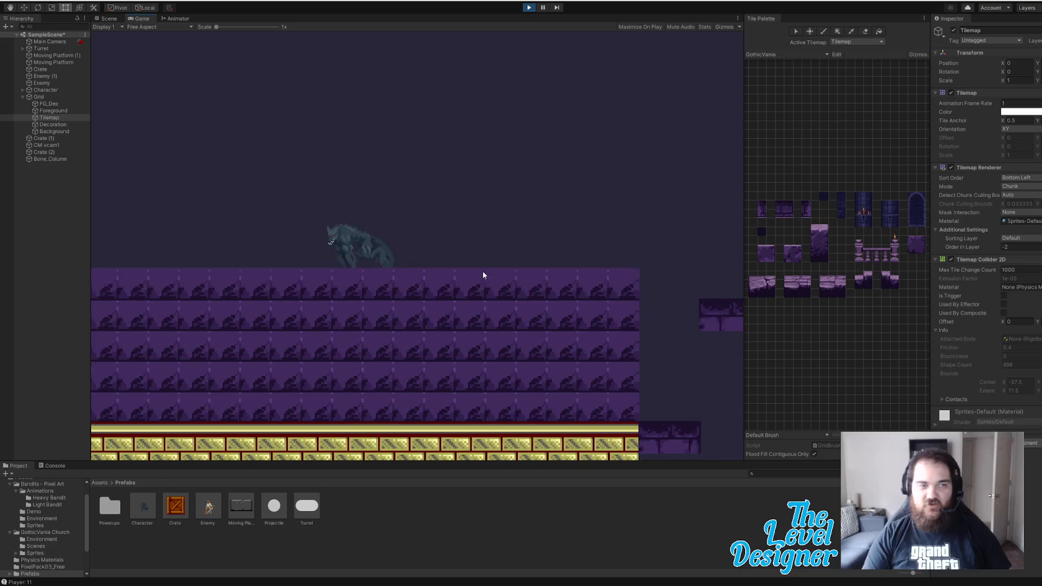
# Step: Run the werewolf back along the corridor roof and jump the gap onto the purple blocks above the brick wall
pyautogui.press('d')
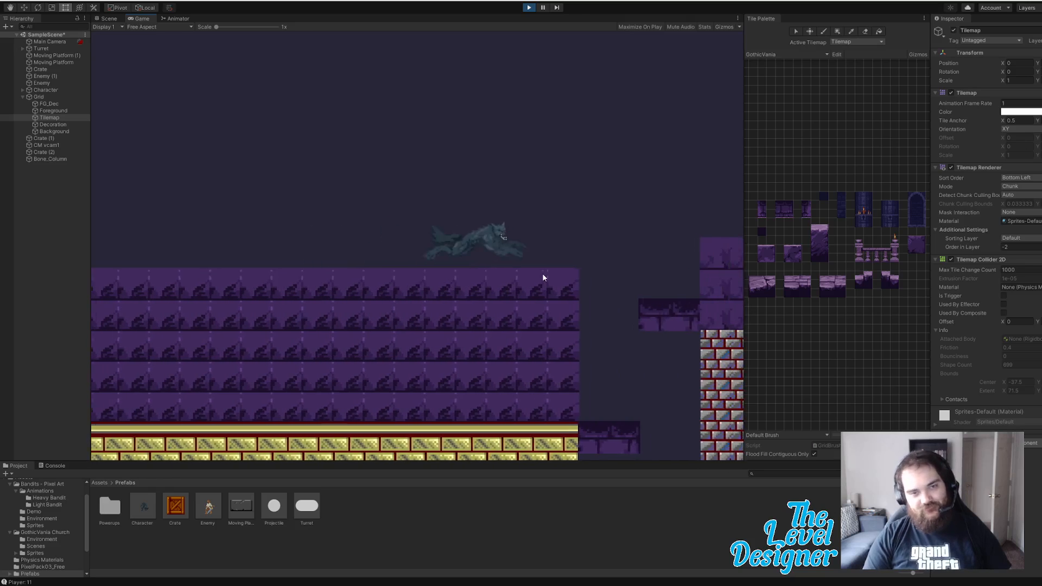
pyautogui.press('space')
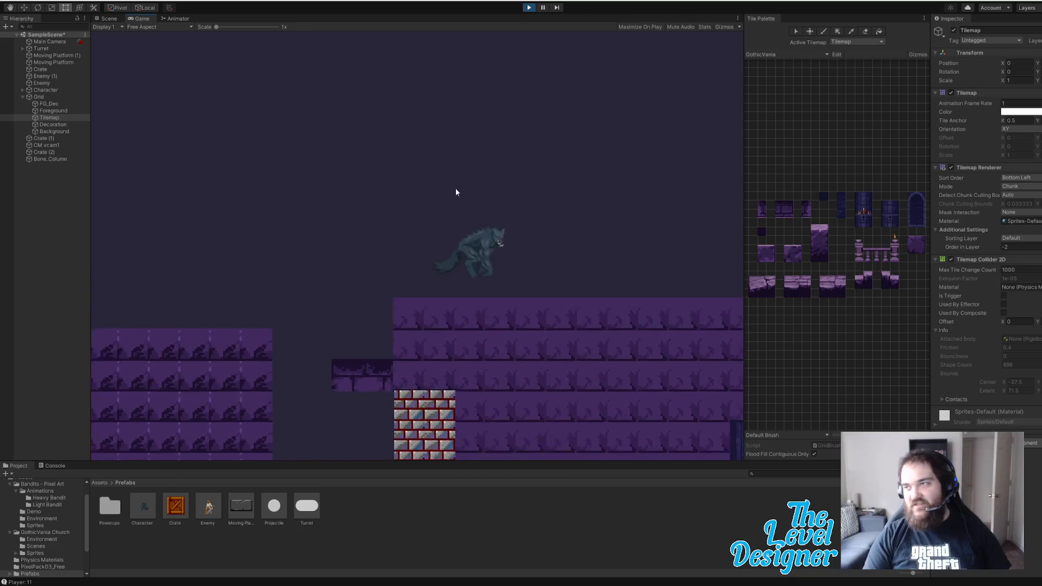
pyautogui.press('d')
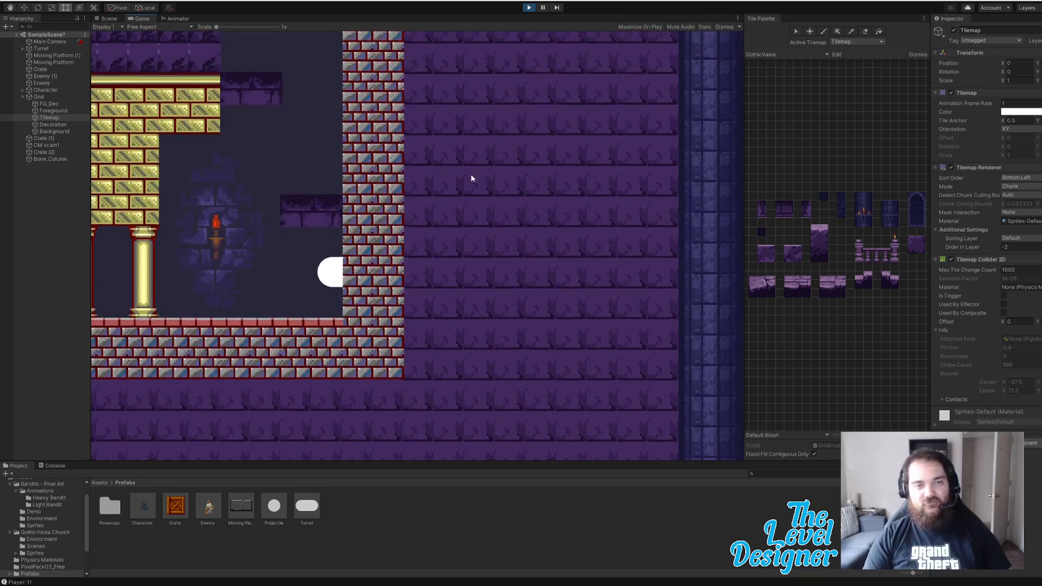
# Step: Drop the werewolf to the ground beside the blue tower and jump both gaps around the purple rock block
pyautogui.press('d')
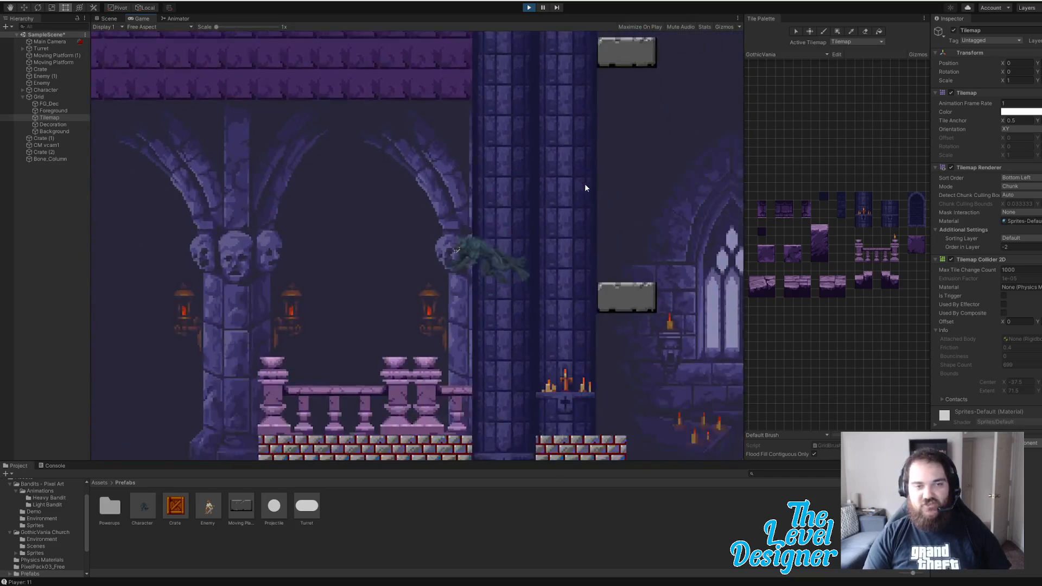
pyautogui.press('a')
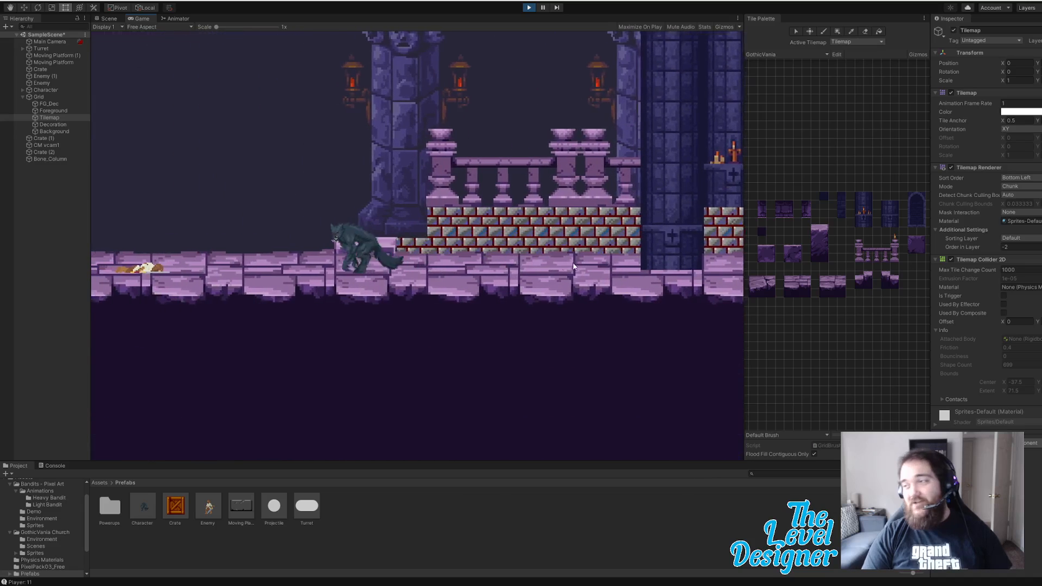
pyautogui.press('space')
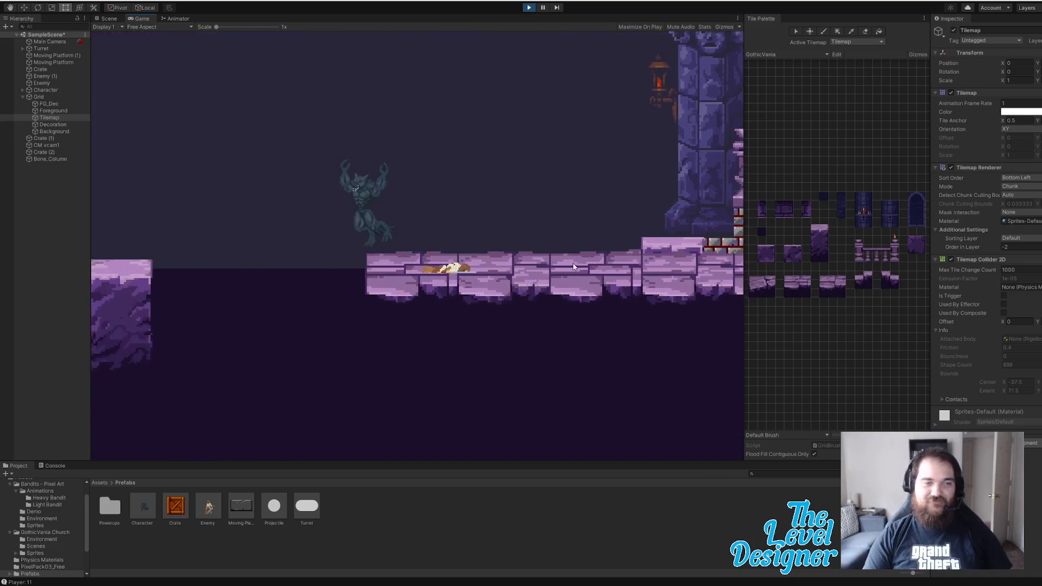
pyautogui.press('a')
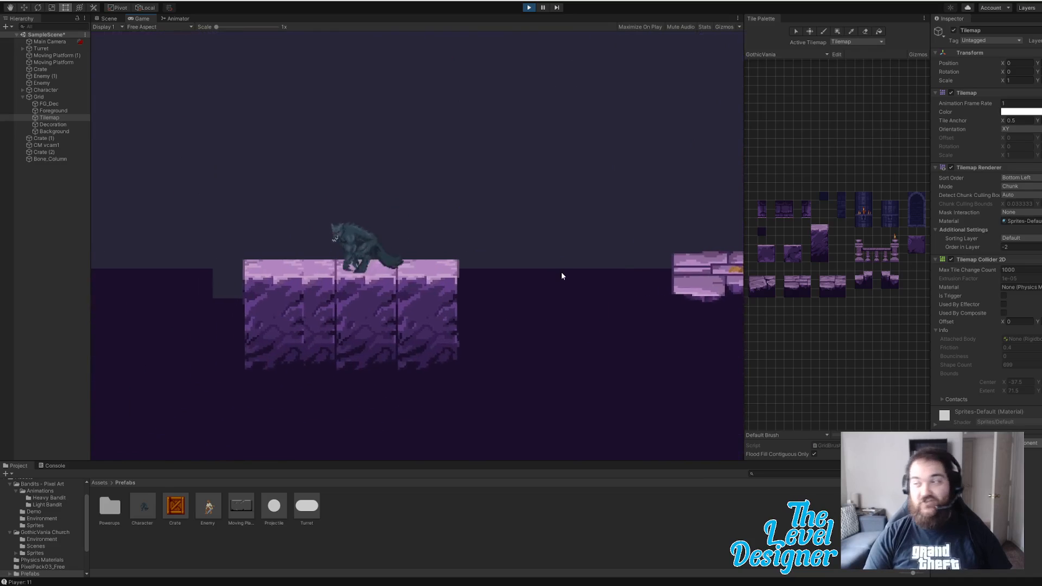
pyautogui.press('a')
pyautogui.press('space')
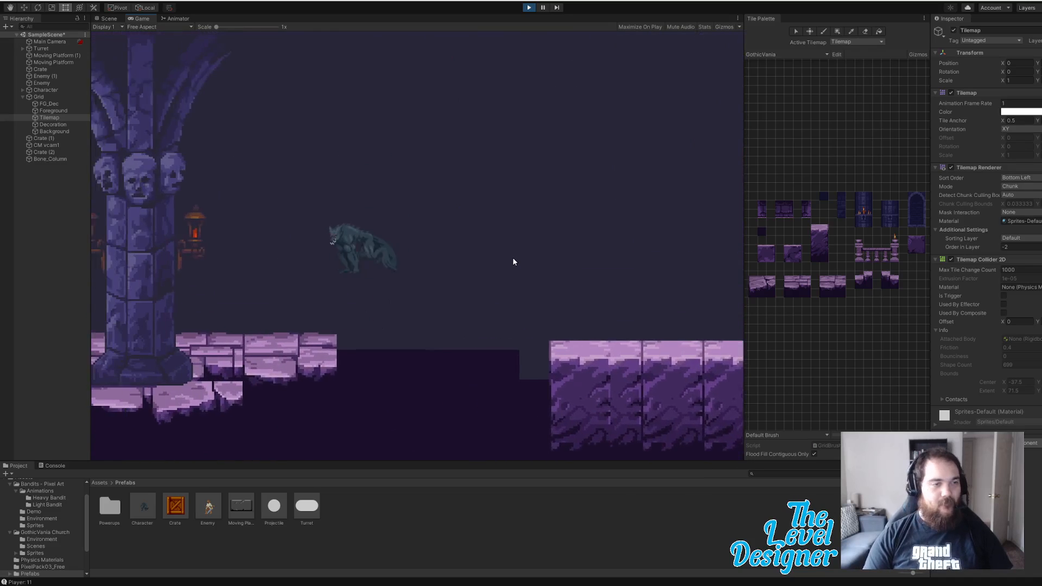
# Step: Run the werewolf past the skull column and jump over the grey platform and crate ledge to the moving platform by the brick wall
pyautogui.press('a')
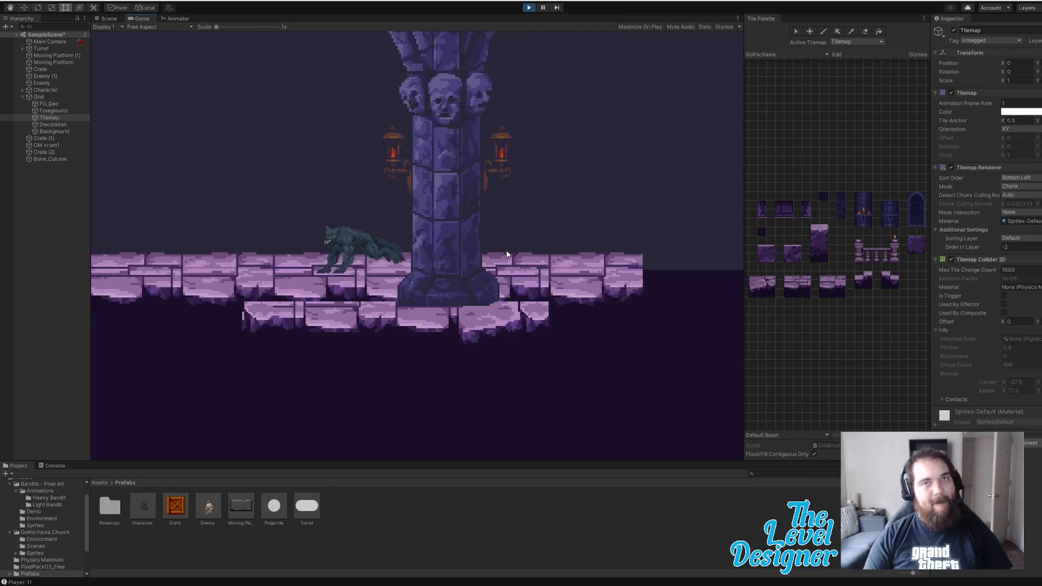
pyautogui.press('a')
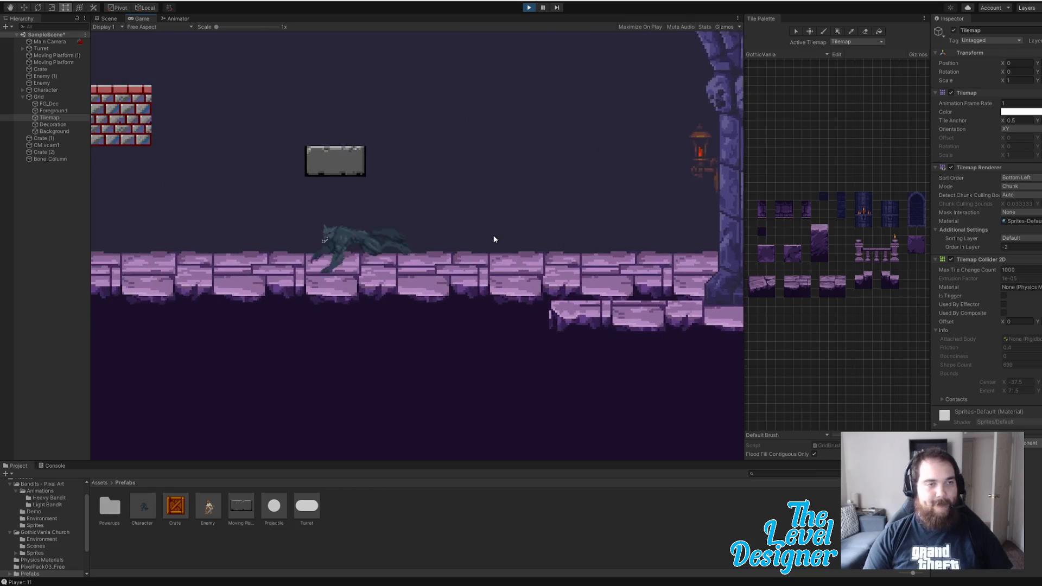
pyautogui.press('a')
pyautogui.press('space')
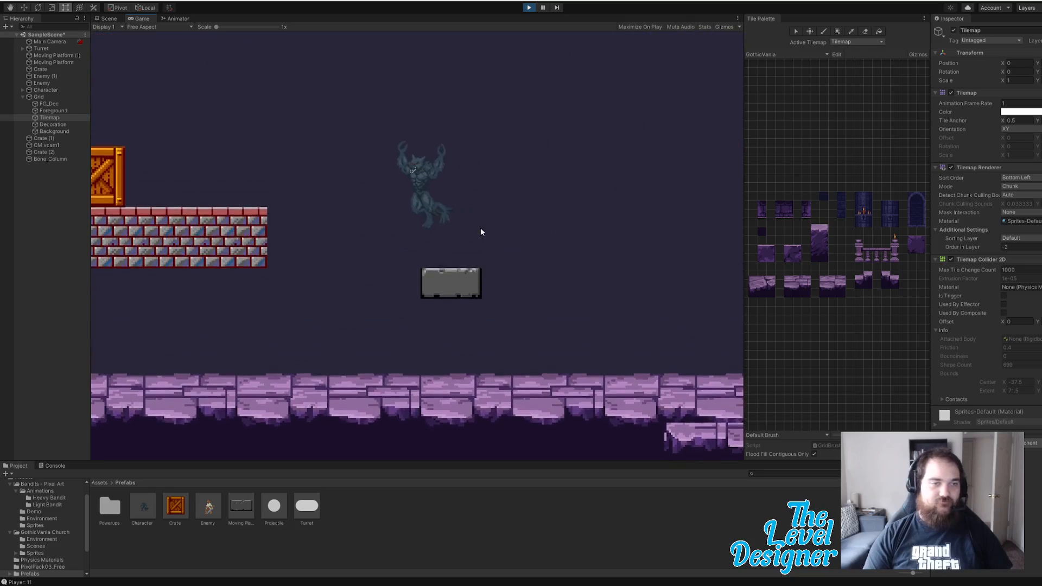
pyautogui.press('a')
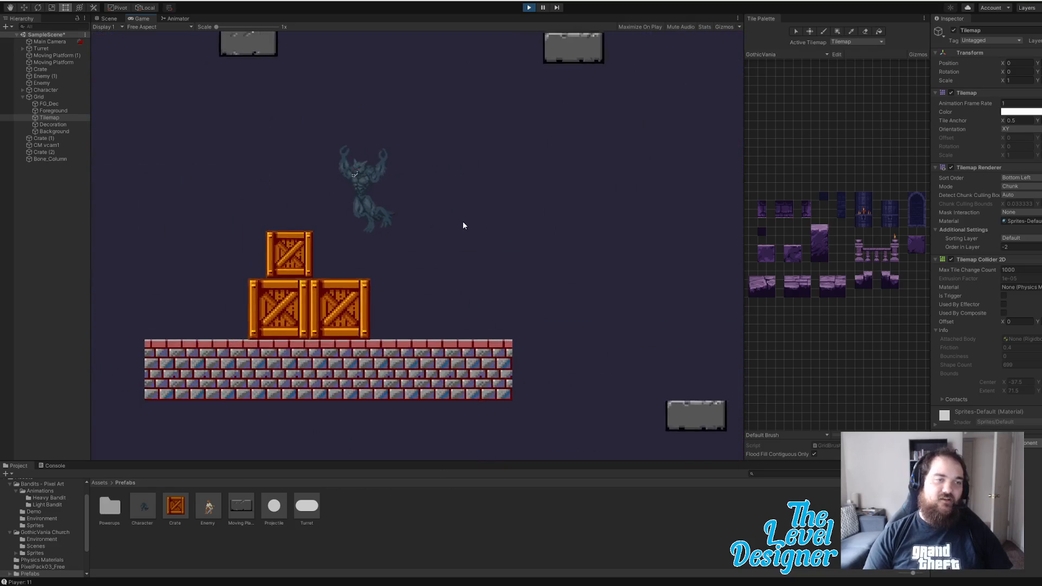
pyautogui.press('a')
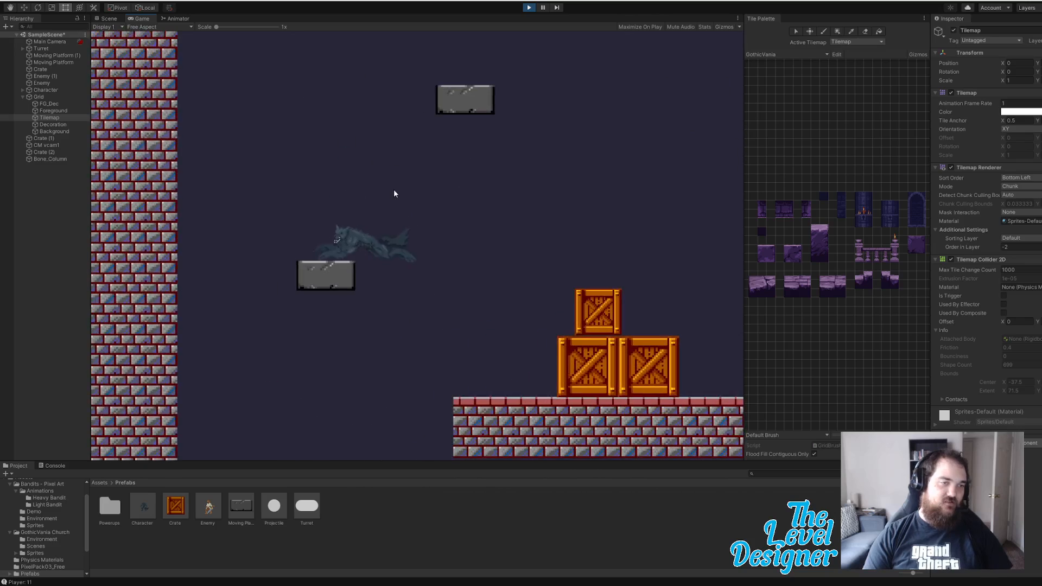
# Step: Try to jump the werewolf from the moving platform by the brick wall to the next higher platform
pyautogui.press('space')
pyautogui.press('d')
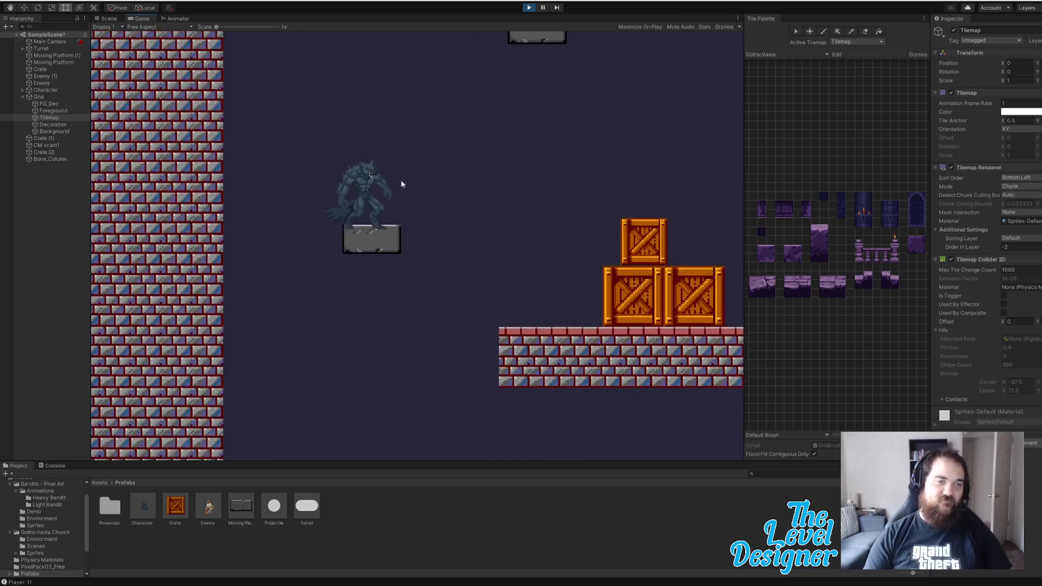
pyautogui.press('space')
pyautogui.press('d')
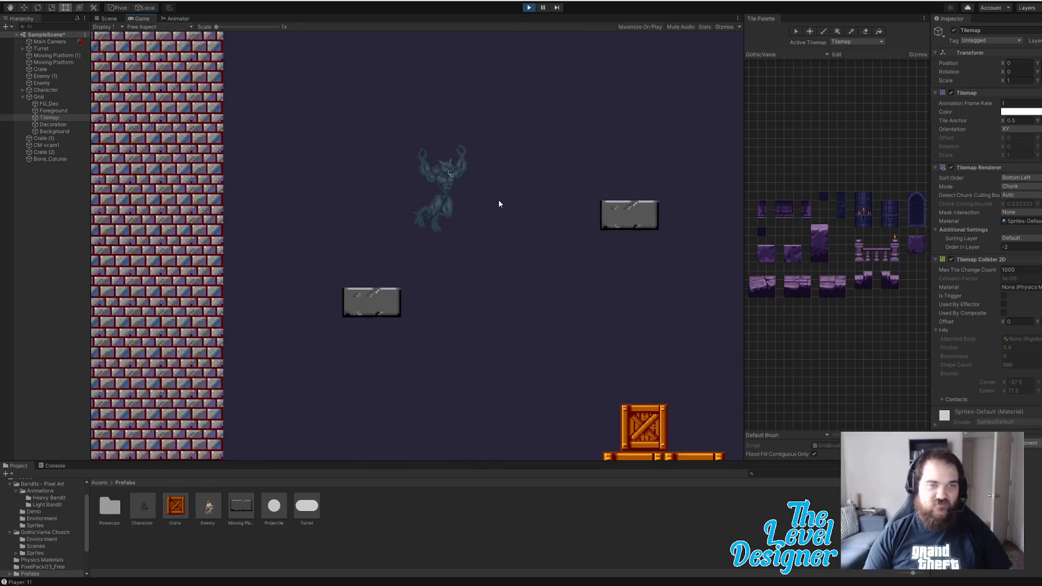
pyautogui.press('a')
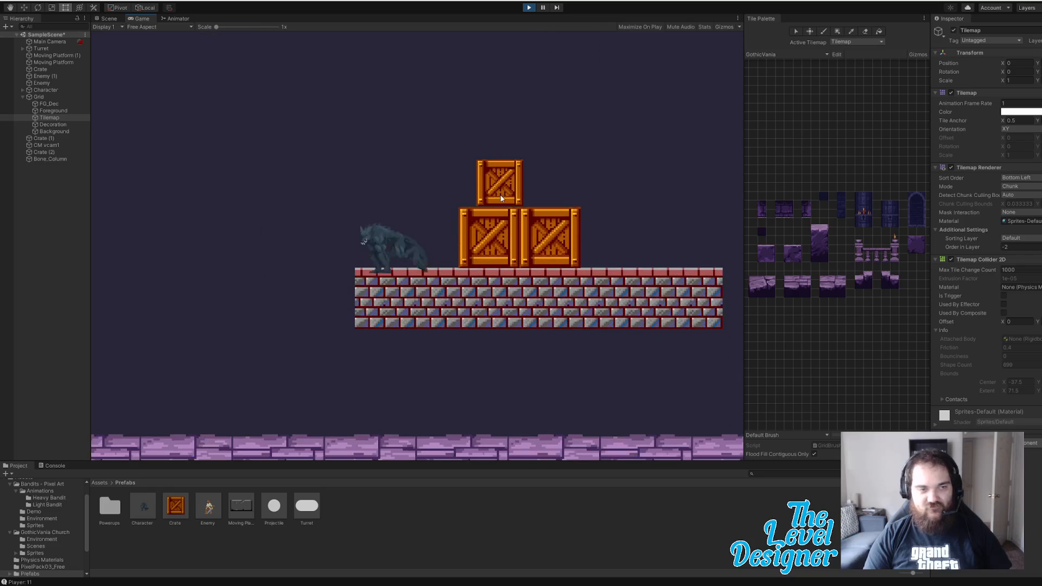
# Step: Retry the climb from the crate ledge over the moving platform by the wall onto the second moving platform
pyautogui.press('space')
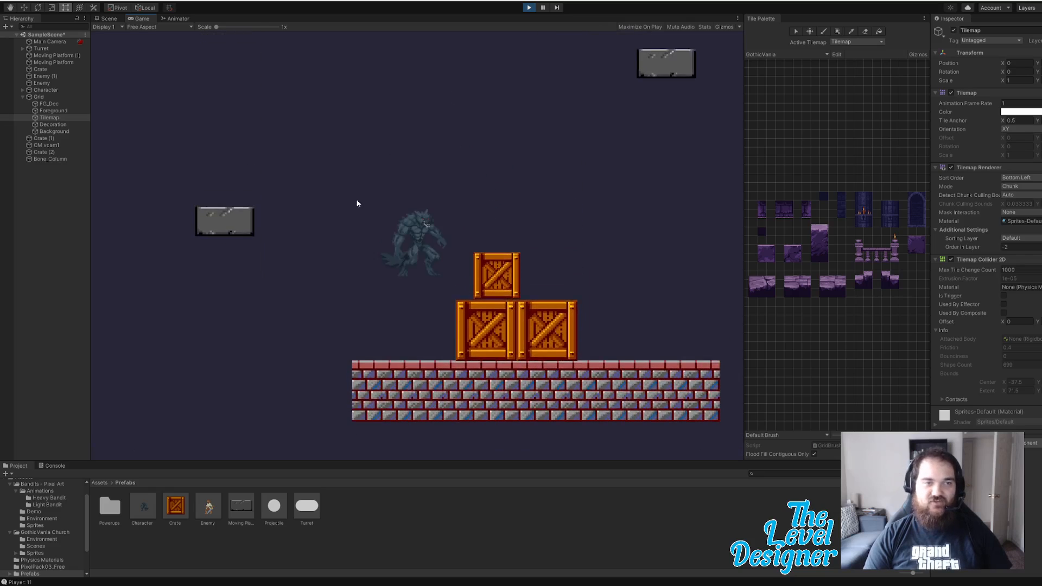
pyautogui.press('a')
pyautogui.press('space')
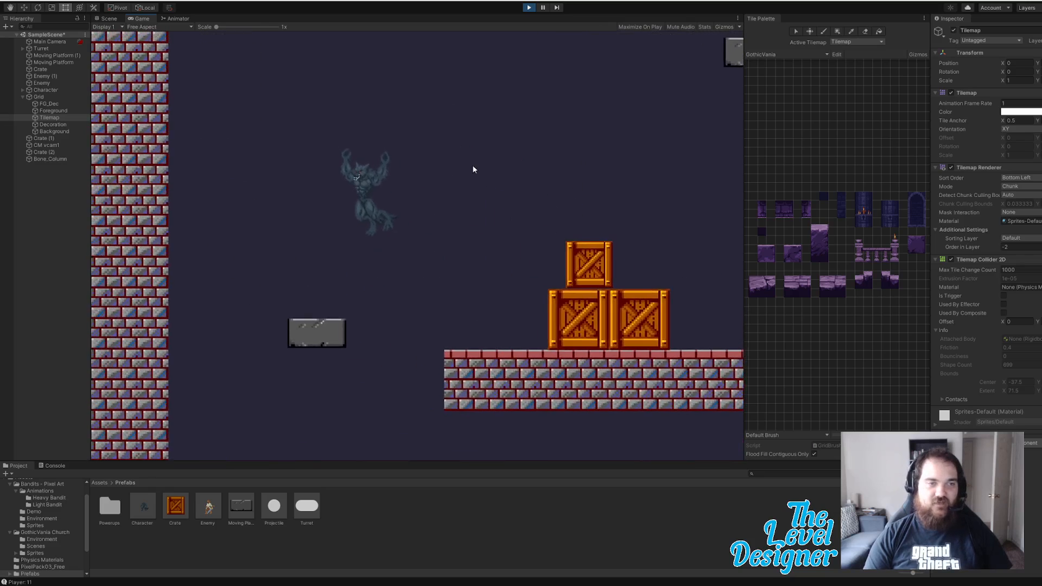
pyautogui.press('a')
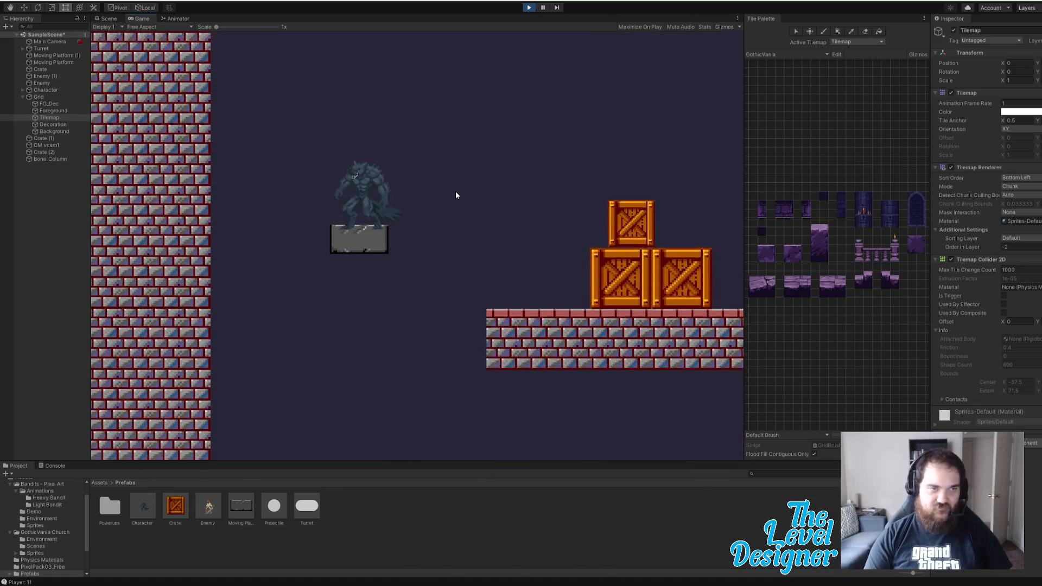
pyautogui.press('d')
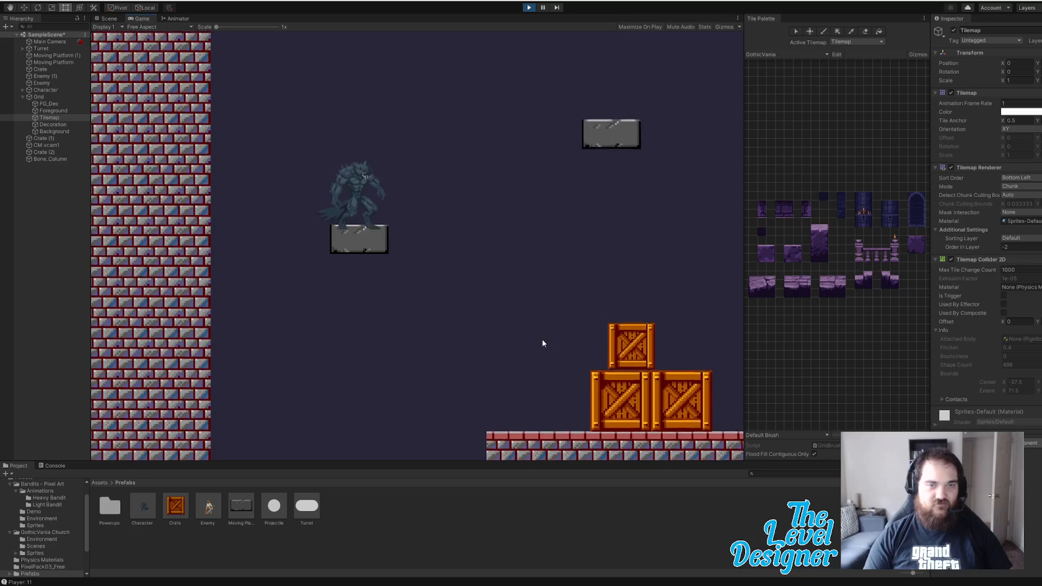
pyautogui.press('space')
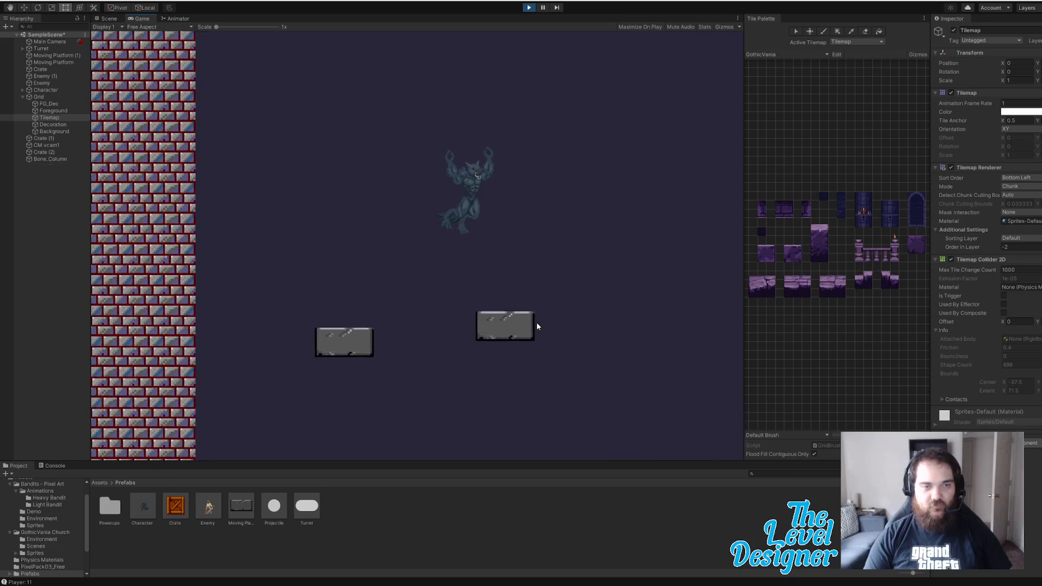
pyautogui.press('a')
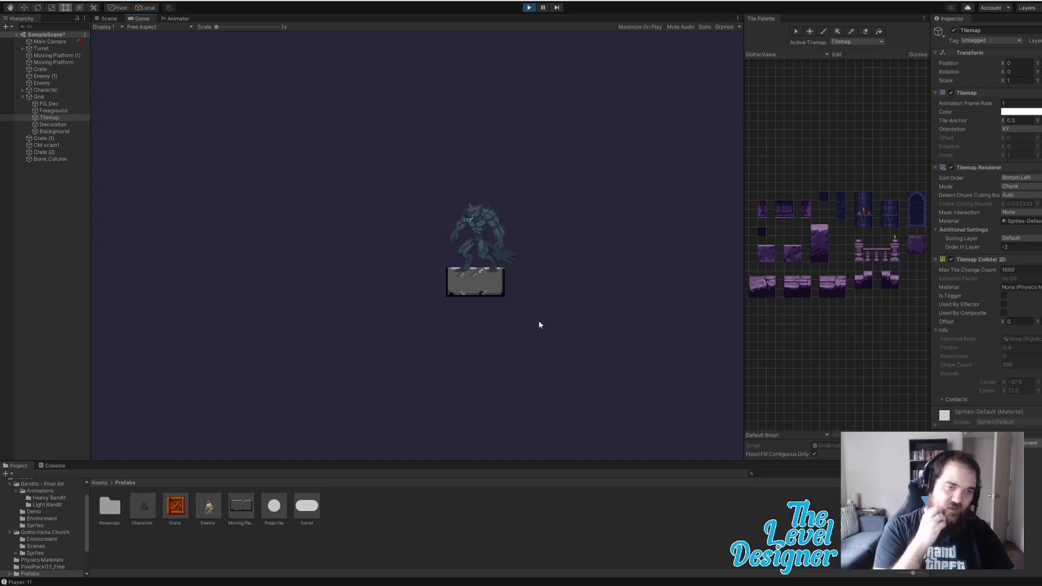
# Step: Cross the remaining floating grey platforms and jump toward the golden corridor's entrance
pyautogui.press('d')
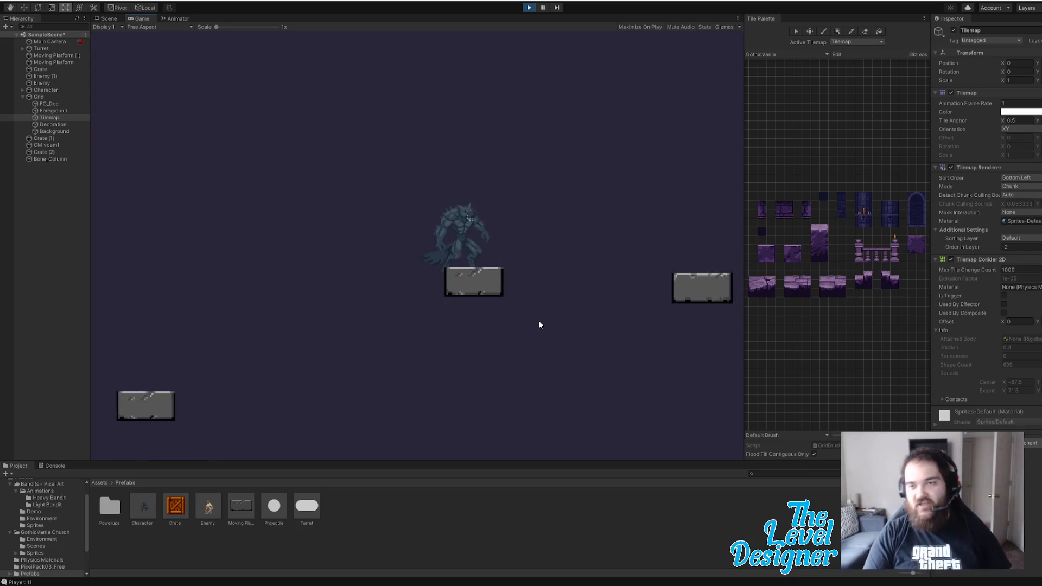
pyautogui.press('space')
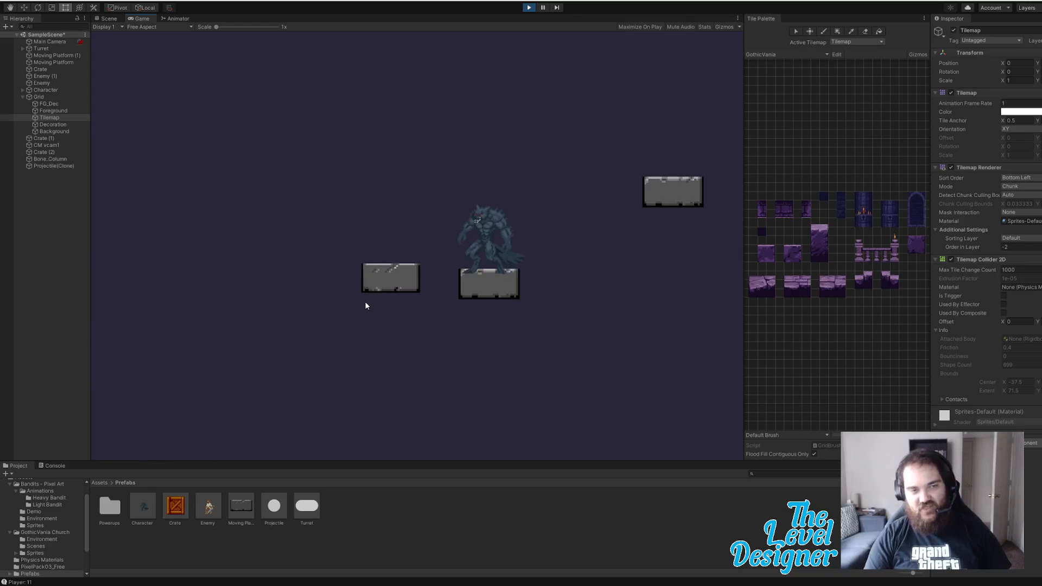
pyautogui.press('space')
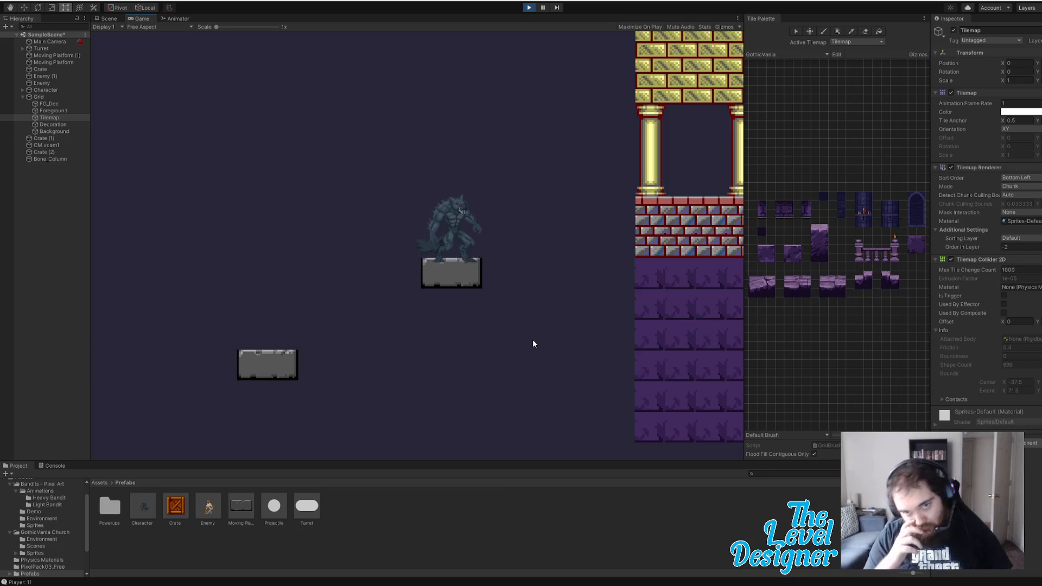
pyautogui.press('d')
pyautogui.press('space')
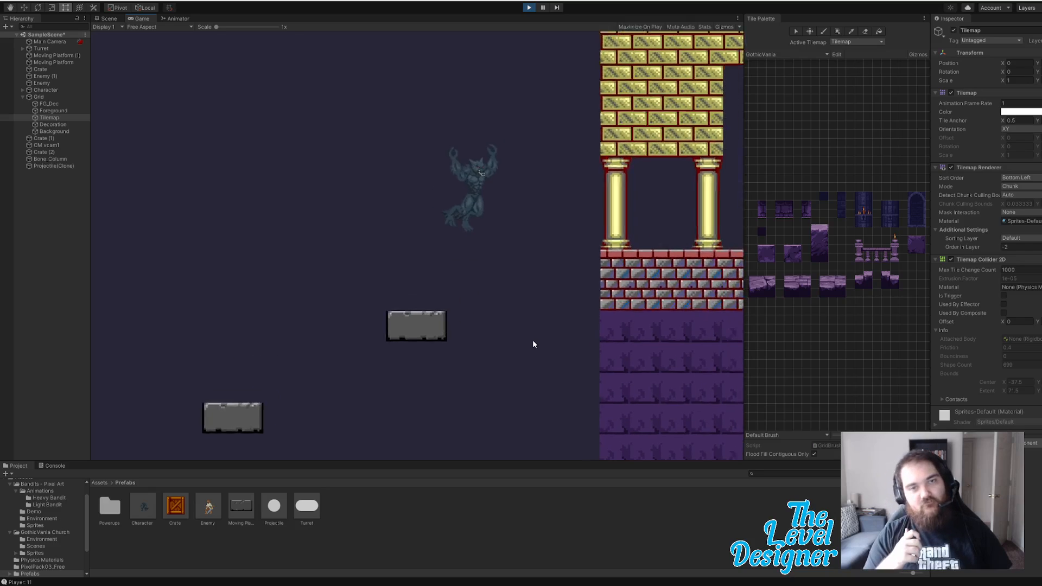
# Step: Run and jump the werewolf through the golden corridor past the gargoyle statue to the turret at its end
pyautogui.press('d')
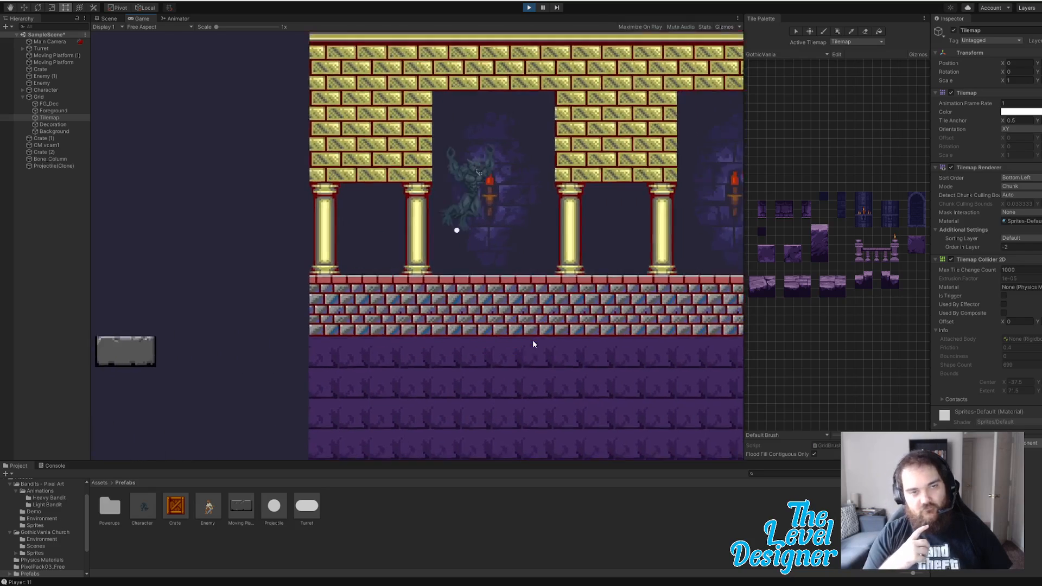
pyautogui.press('d')
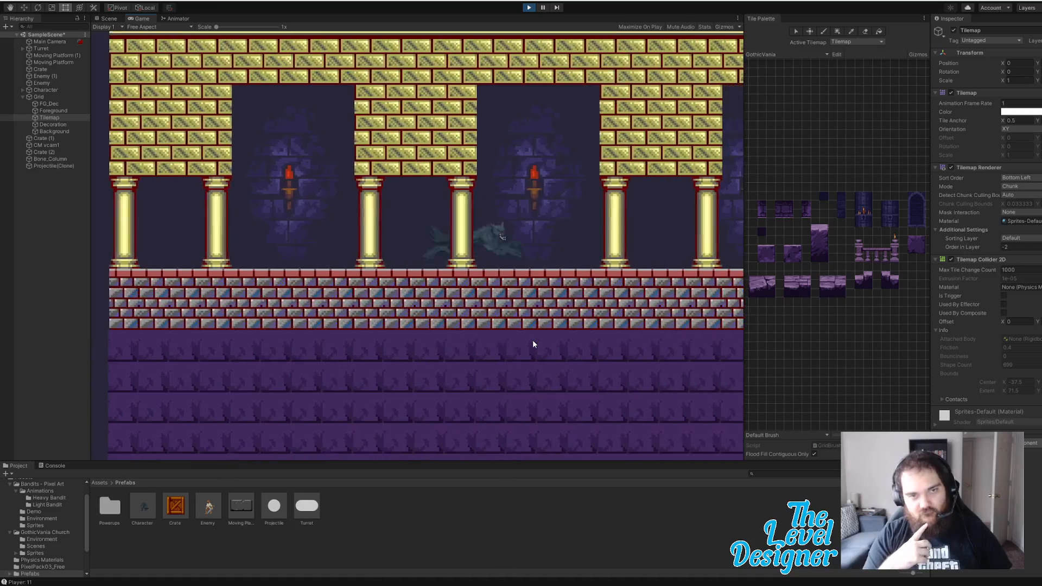
pyautogui.press('space')
pyautogui.press('d')
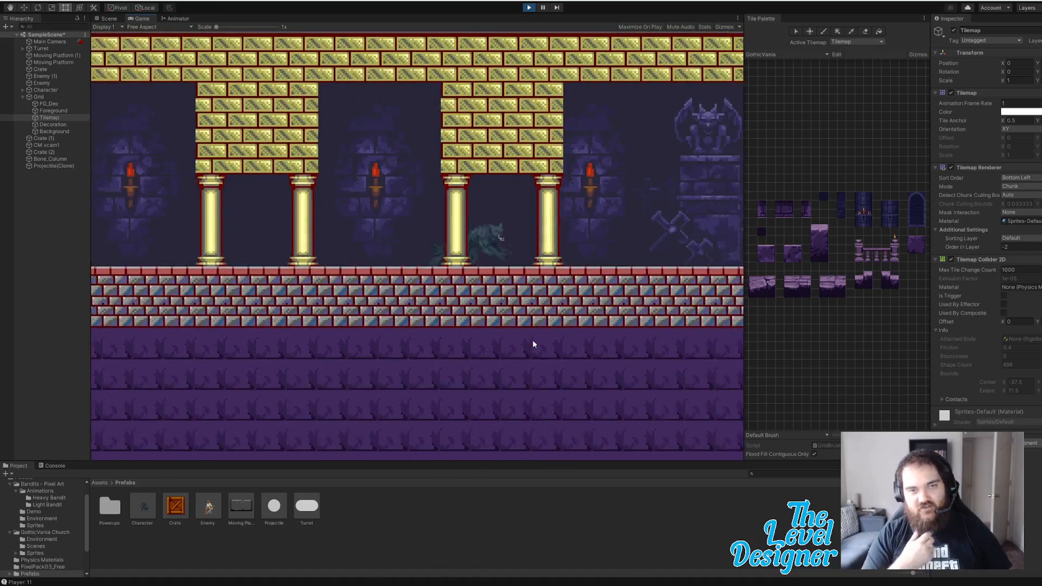
pyautogui.press('d')
pyautogui.press('space')
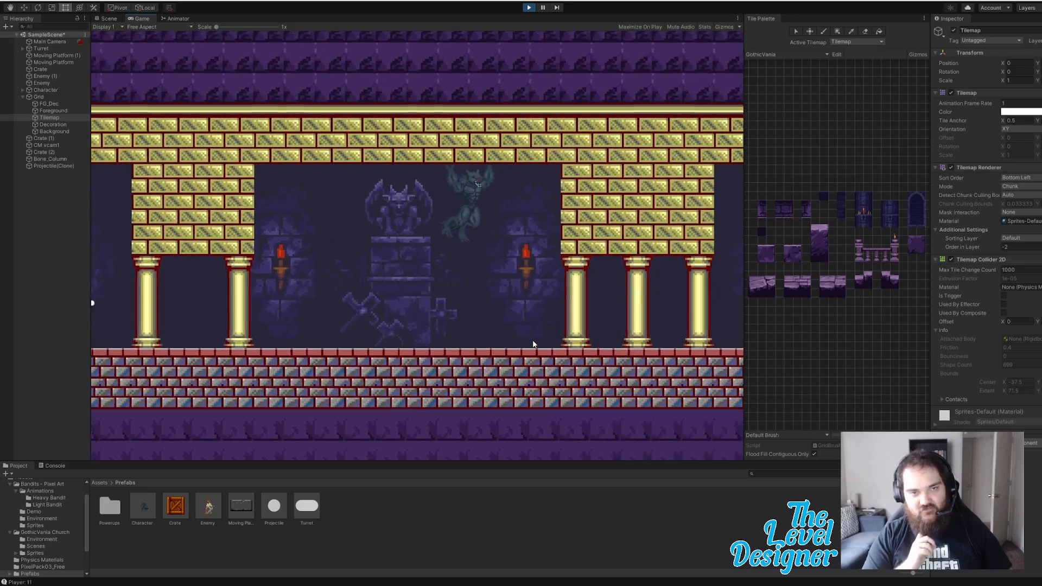
pyautogui.press('d')
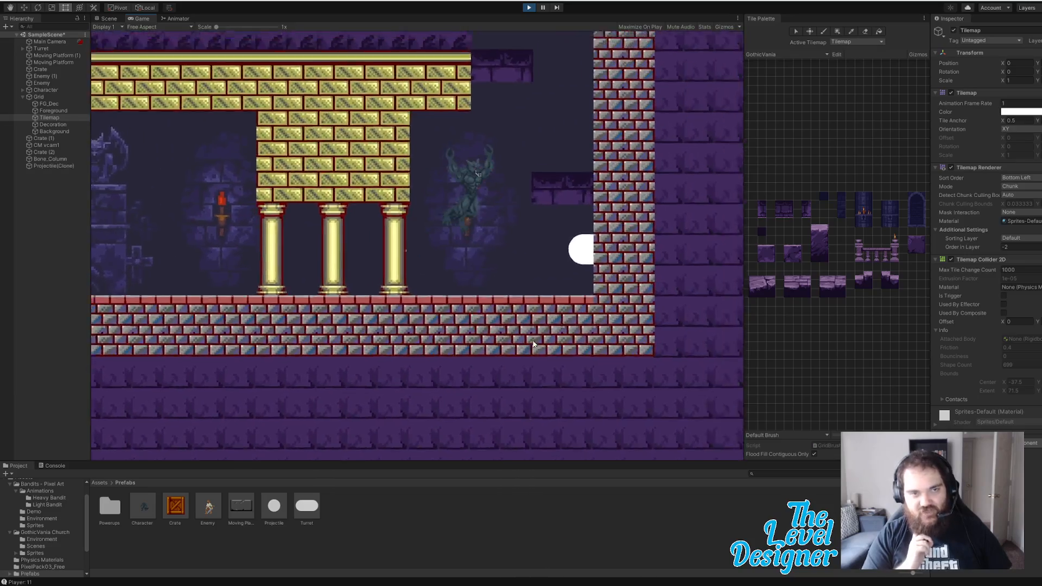
# Step: Test the climb up the purple ledges at the corridor's end, dropping to the floor once and climbing again
pyautogui.press('d')
pyautogui.press('space')
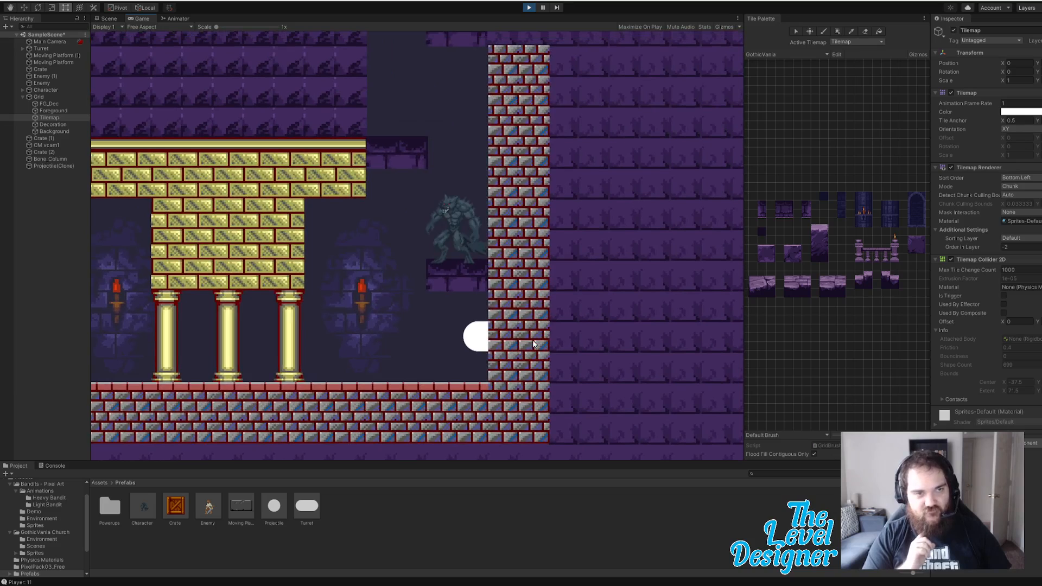
pyautogui.press('a')
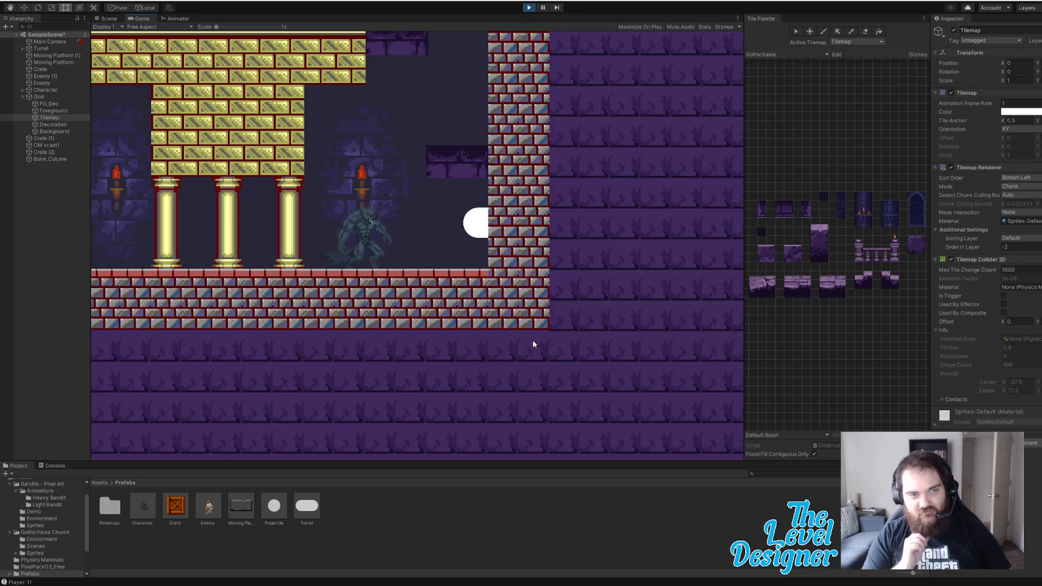
pyautogui.press('space')
pyautogui.press('d')
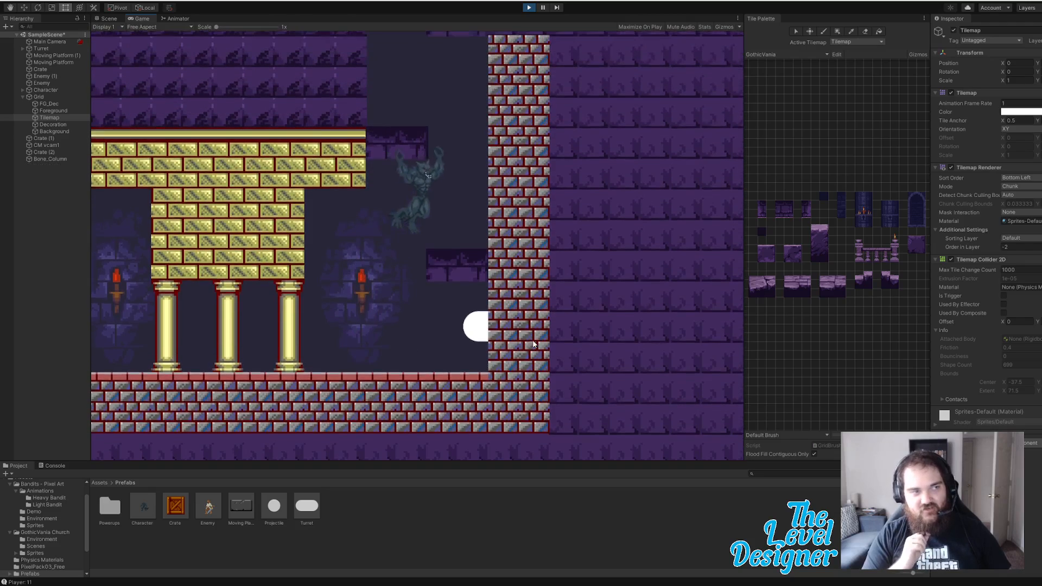
pyautogui.press('space')
pyautogui.press('a')
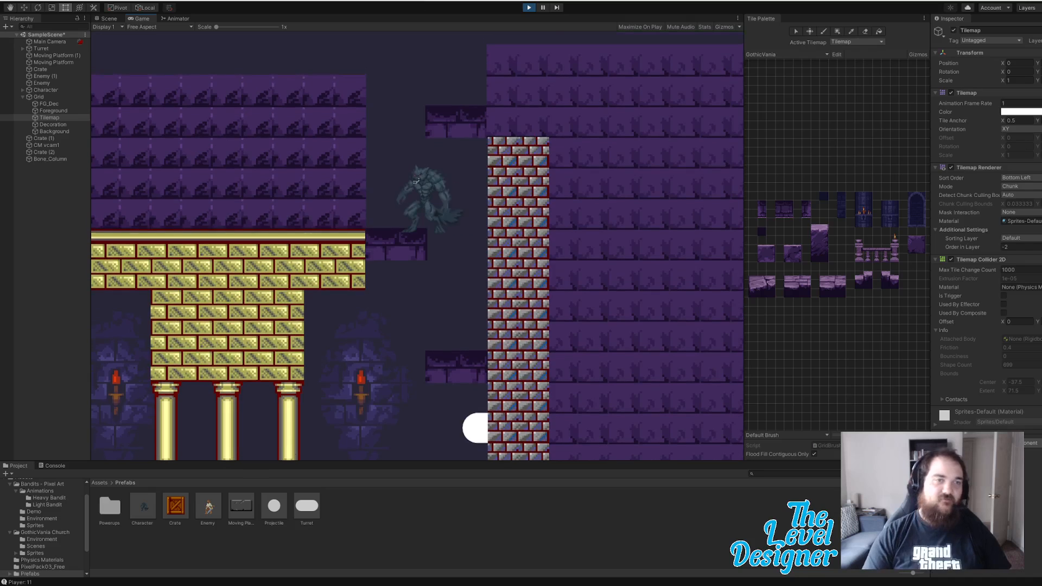
# Step: End the play-test and paint a row of dark grey Terrain palette tiles on Tilemap along the purple mass's upper edge beyond the brick wall
pyautogui.click(531, 9)
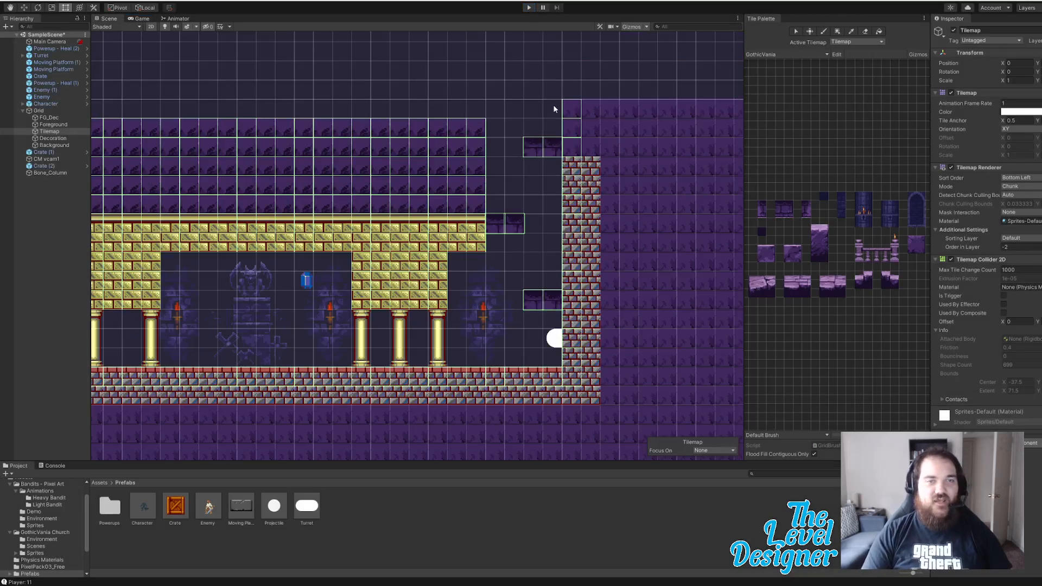
pyautogui.moveTo(683, 207); pyautogui.dragTo(487, 305, button='middle')
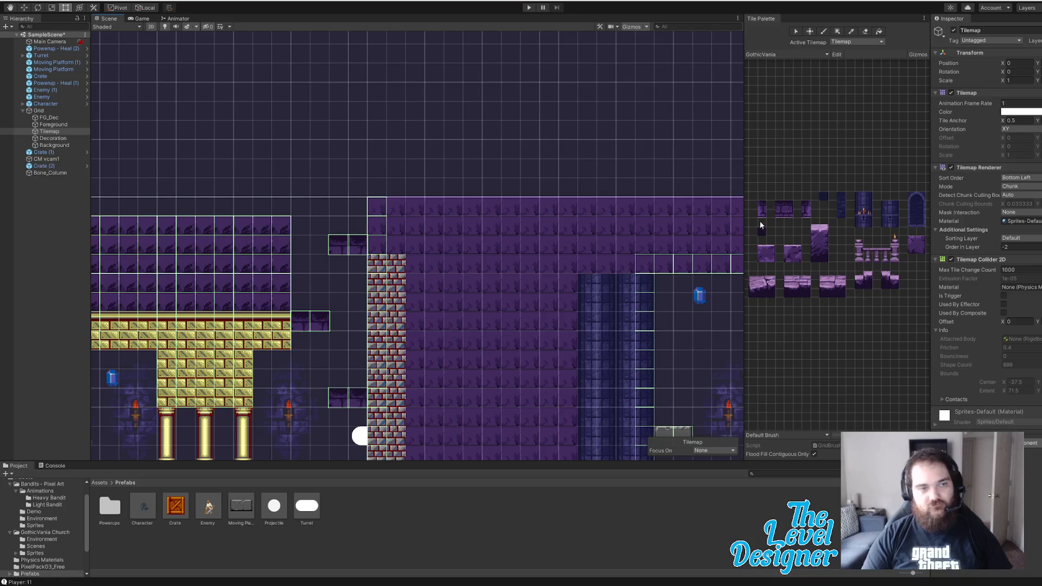
pyautogui.click(793, 53)
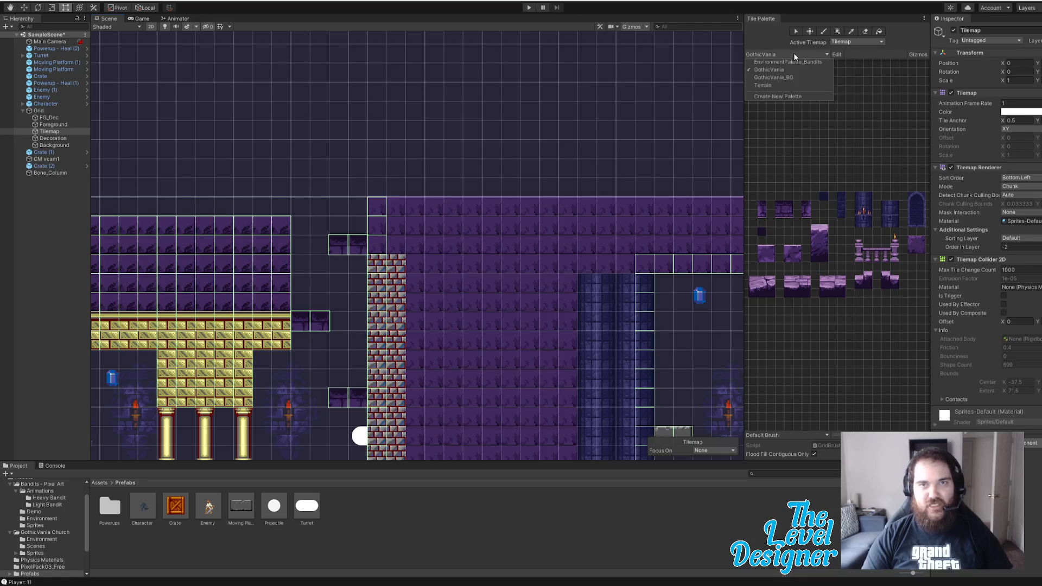
pyautogui.click(783, 82)
pyautogui.click(886, 214)
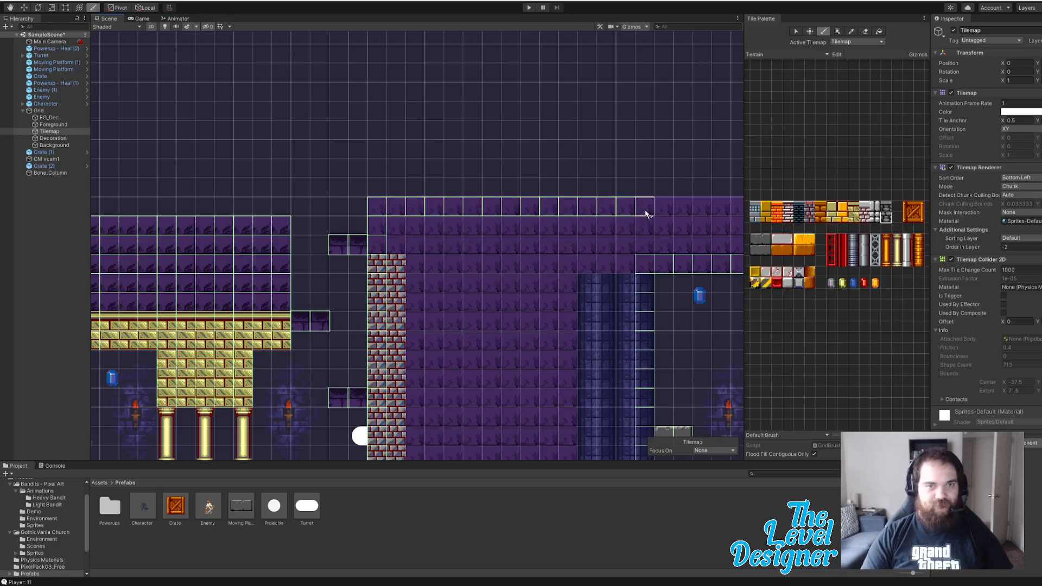
pyautogui.moveTo(653, 231); pyautogui.dragTo(311, 230, button='middle')
pyautogui.moveTo(292, 220); pyautogui.dragTo(351, 225)
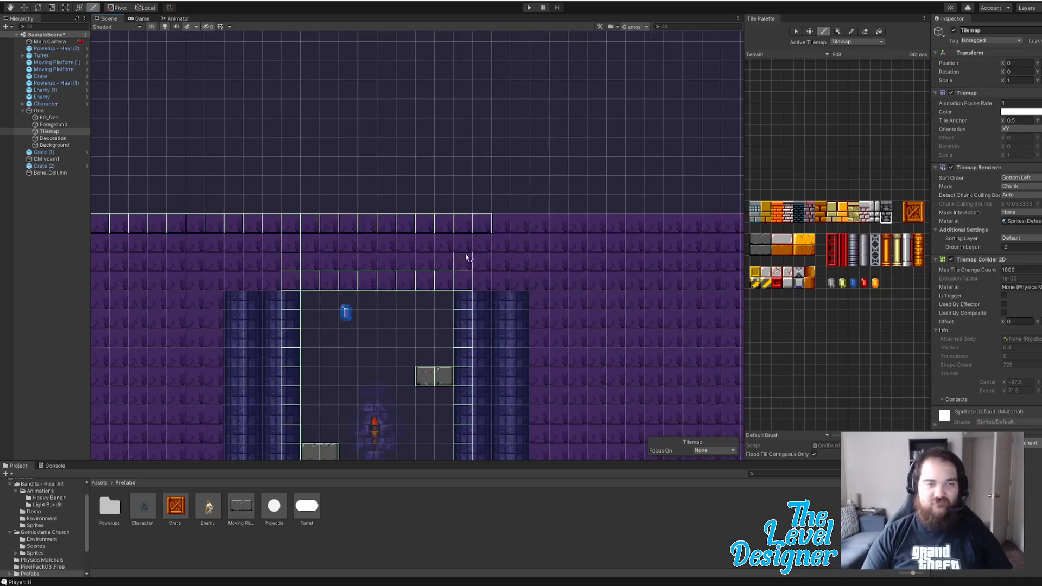
# Step: Box-fill a tall one-tile-wide wall rising straight up from the far end of the new tile row
pyautogui.moveTo(353, 266); pyautogui.dragTo(564, 326, button='middle')
pyautogui.scroll(-14, 523, 302)
pyautogui.moveTo(301, 317); pyautogui.dragTo(216, 247, button='middle')
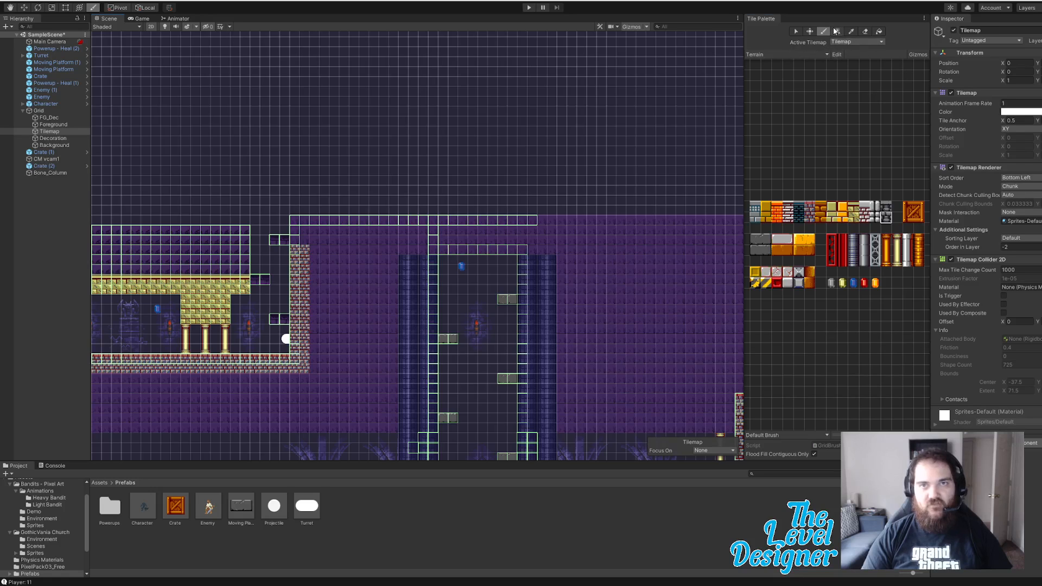
pyautogui.moveTo(562, 202); pyautogui.dragTo(607, 304, button='middle')
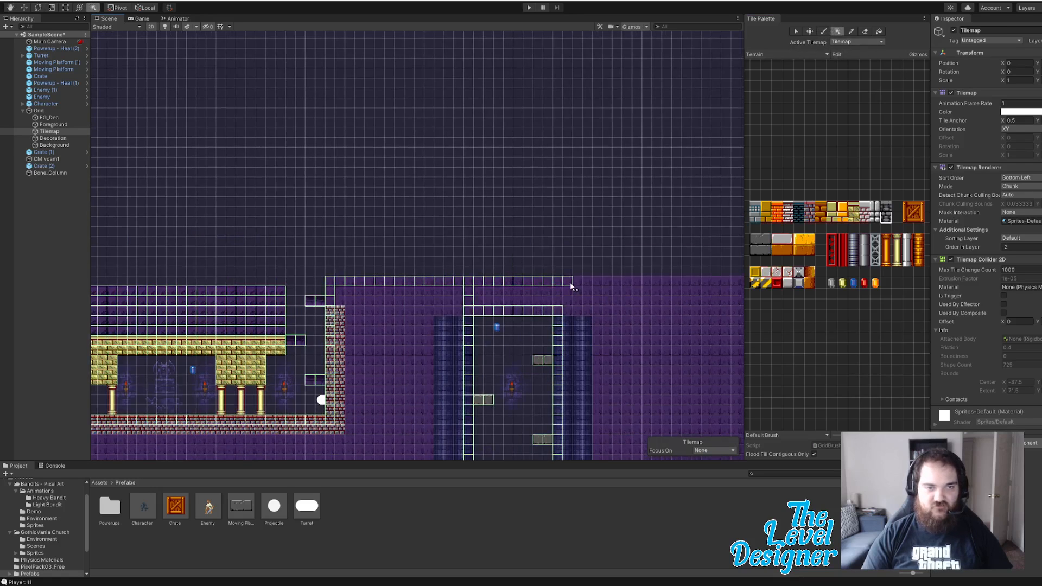
pyautogui.moveTo(571, 286); pyautogui.dragTo(565, 45)
pyautogui.moveTo(595, 121)
pyautogui.mouseDown(button='middle')
pyautogui.moveTo(616, 325)
pyautogui.moveTo(641, 283)
pyautogui.mouseUp(button='middle')
pyautogui.hotkey('ctrl', 'z')
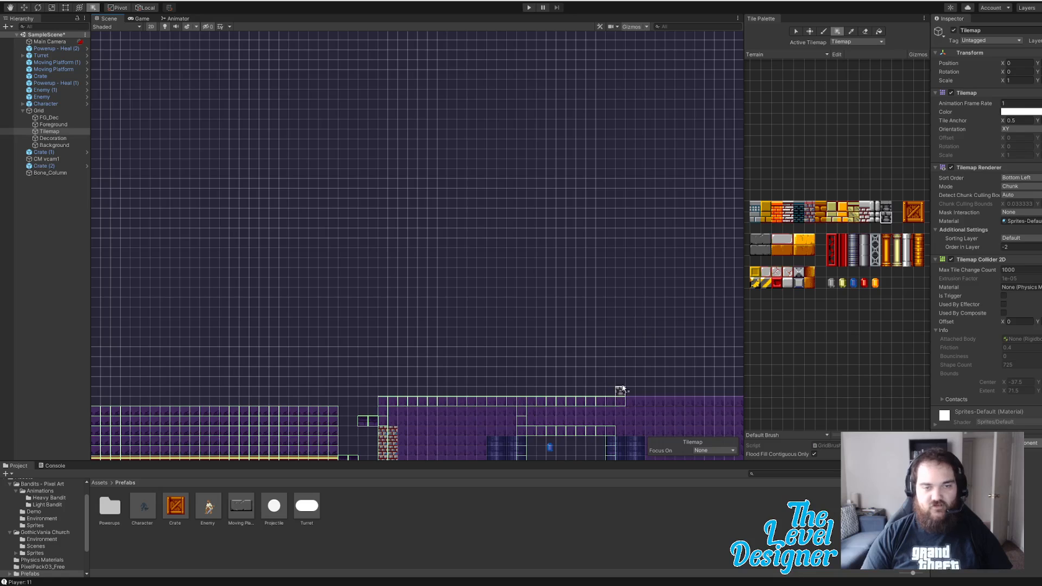
pyautogui.moveTo(622, 389); pyautogui.dragTo(620, 39)
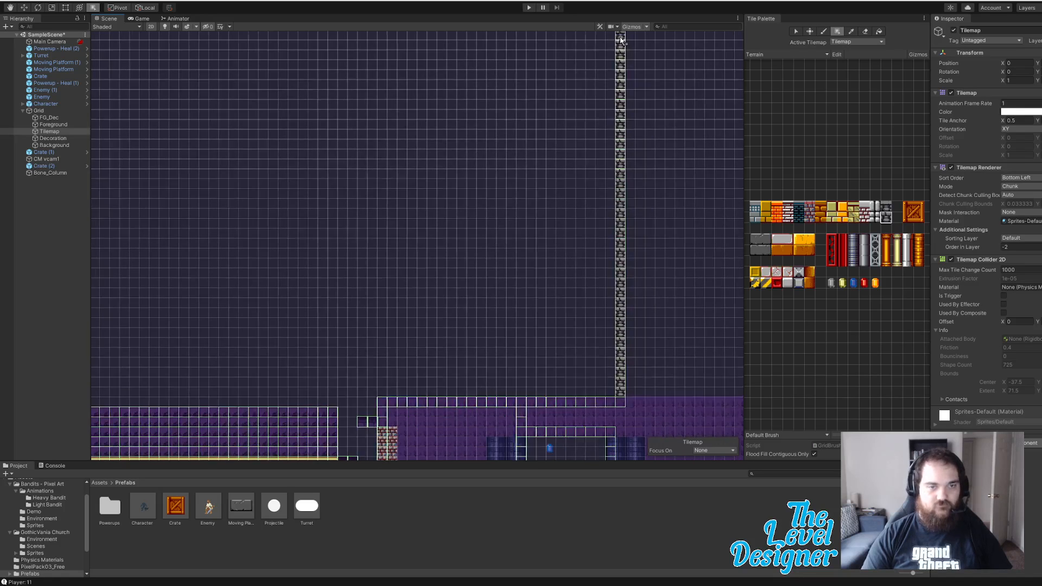
# Step: Outline the large room's opposite wall with a gap framed by two outward ledges, and span a ceiling across to the tall wall
pyautogui.moveTo(567, 120); pyautogui.dragTo(624, 179, button='middle')
pyautogui.scroll(-5, 541, 217)
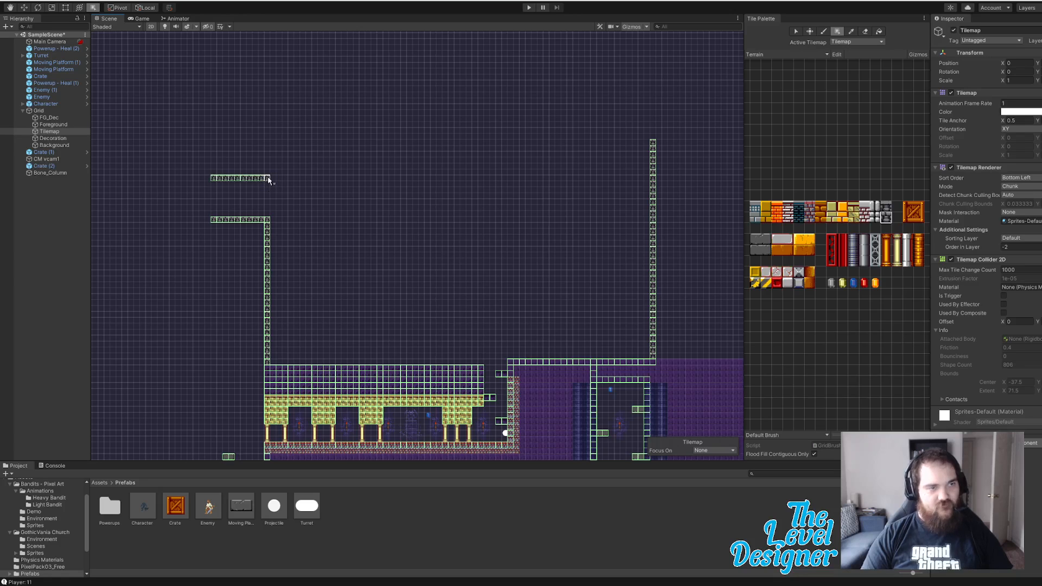
pyautogui.moveTo(294, 108); pyautogui.dragTo(269, 72)
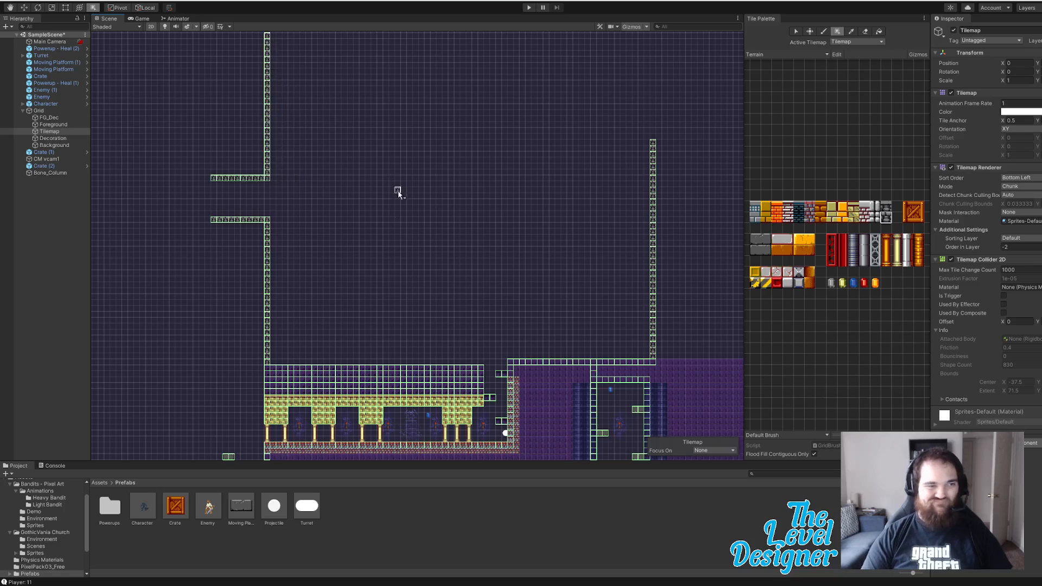
pyautogui.moveTo(325, 134); pyautogui.dragTo(300, 195, button='middle')
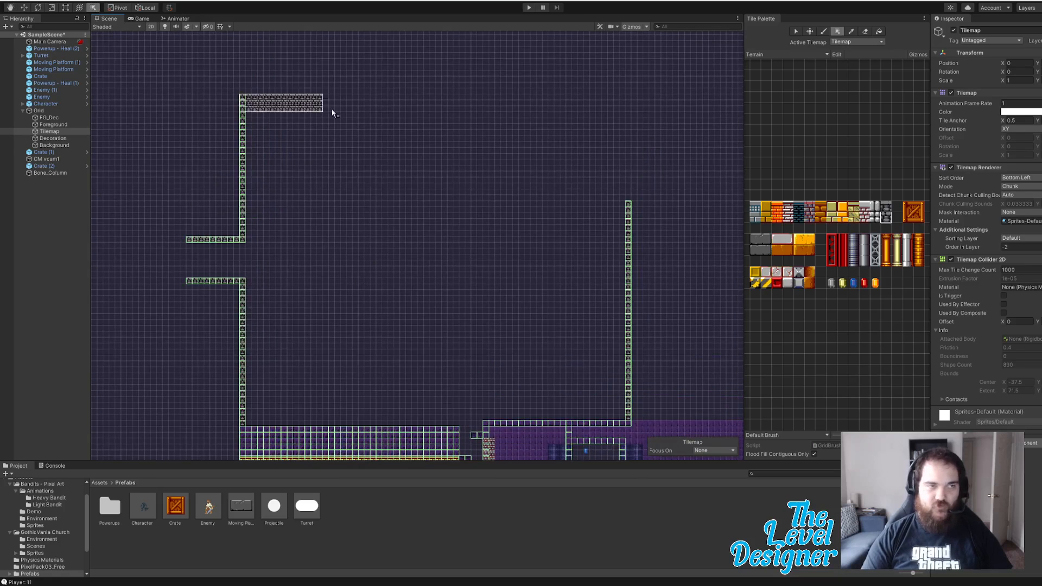
pyautogui.moveTo(558, 96); pyautogui.dragTo(625, 99)
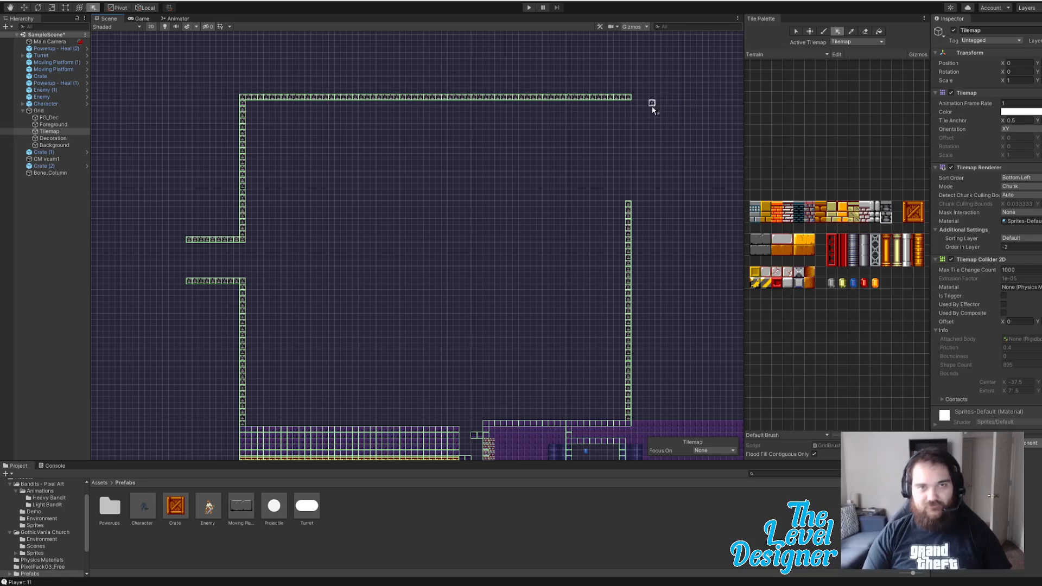
# Step: Frame an exit near the top of the tall wall and outline an adjoining closed shaft with two staggered ledges
pyautogui.moveTo(628, 103); pyautogui.dragTo(628, 133)
pyautogui.moveTo(634, 199)
pyautogui.mouseDown()
pyautogui.moveTo(630, 163)
pyautogui.moveTo(681, 164)
pyautogui.mouseUp()
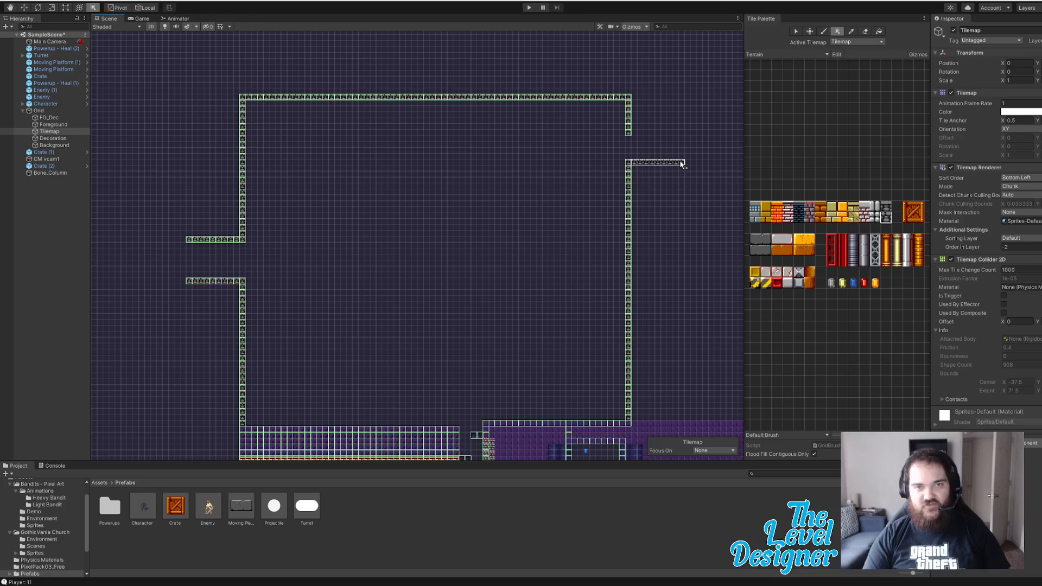
pyautogui.moveTo(630, 133); pyautogui.dragTo(709, 140)
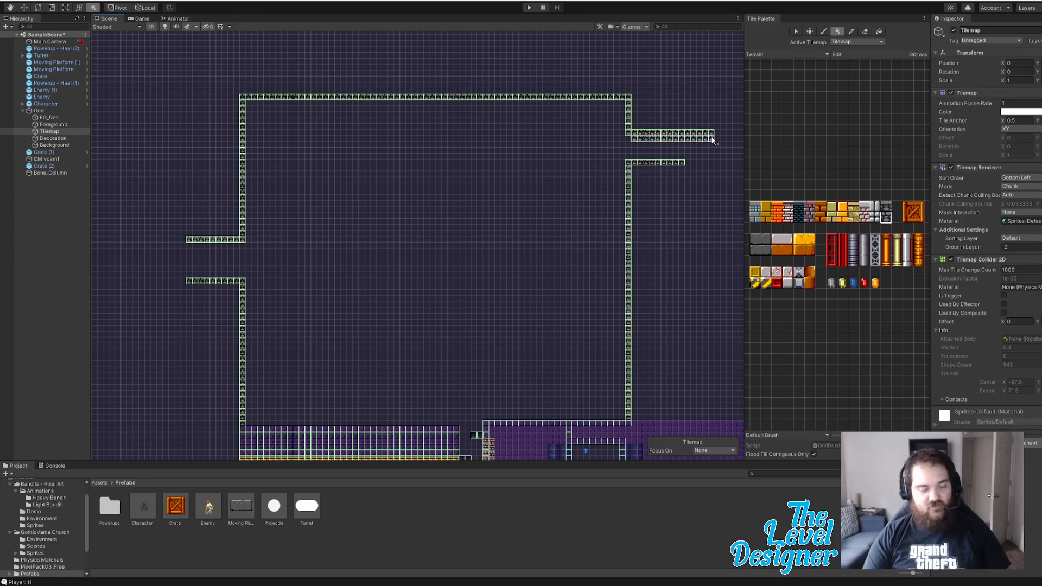
pyautogui.hotkey('ctrl', 'z')
pyautogui.moveTo(631, 134)
pyautogui.mouseDown()
pyautogui.moveTo(707, 137)
pyautogui.moveTo(704, 194)
pyautogui.moveTo(646, 188)
pyautogui.moveTo(661, 190)
pyautogui.mouseUp()
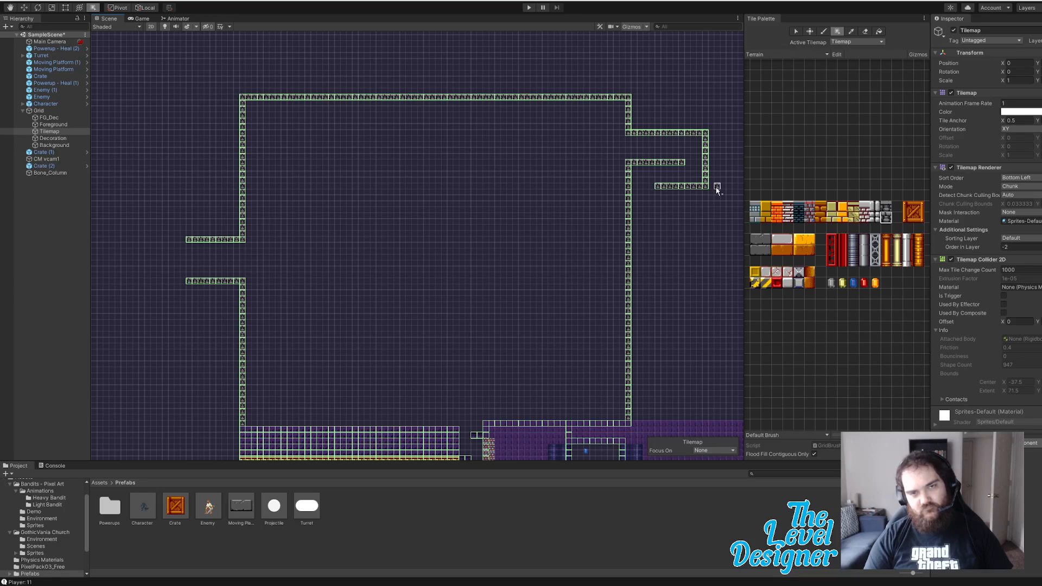
pyautogui.moveTo(706, 190)
pyautogui.mouseDown()
pyautogui.moveTo(705, 422)
pyautogui.moveTo(633, 422)
pyautogui.mouseUp()
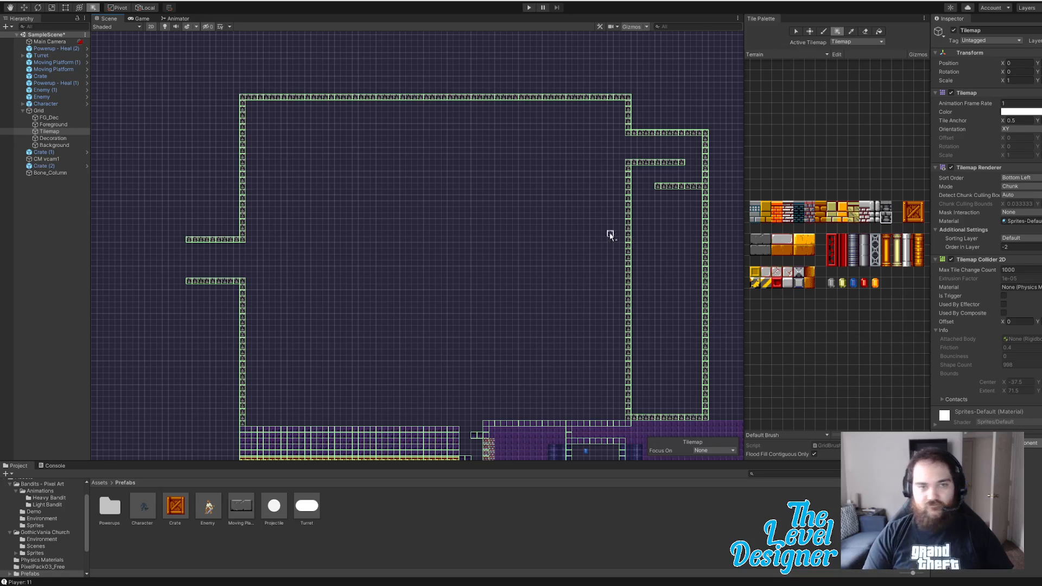
# Step: Examine the outlined room and shaft against the golden corridor and tower below
pyautogui.moveTo(602, 274); pyautogui.dragTo(446, 218, button='middle')
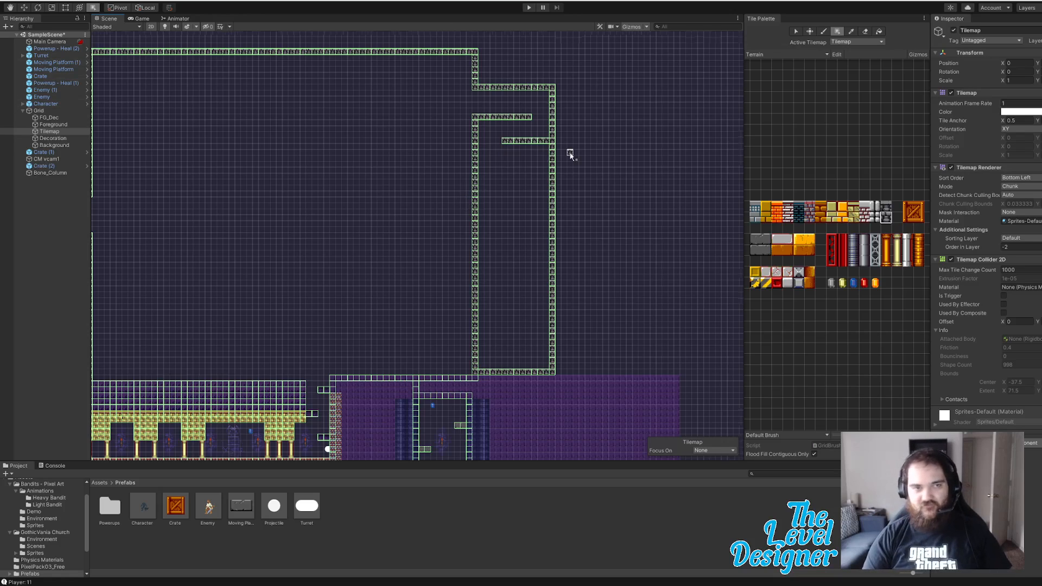
pyautogui.scroll(2, 570, 155)
pyautogui.moveTo(353, 181); pyautogui.dragTo(516, 165, button='middle')
pyautogui.press('Left')
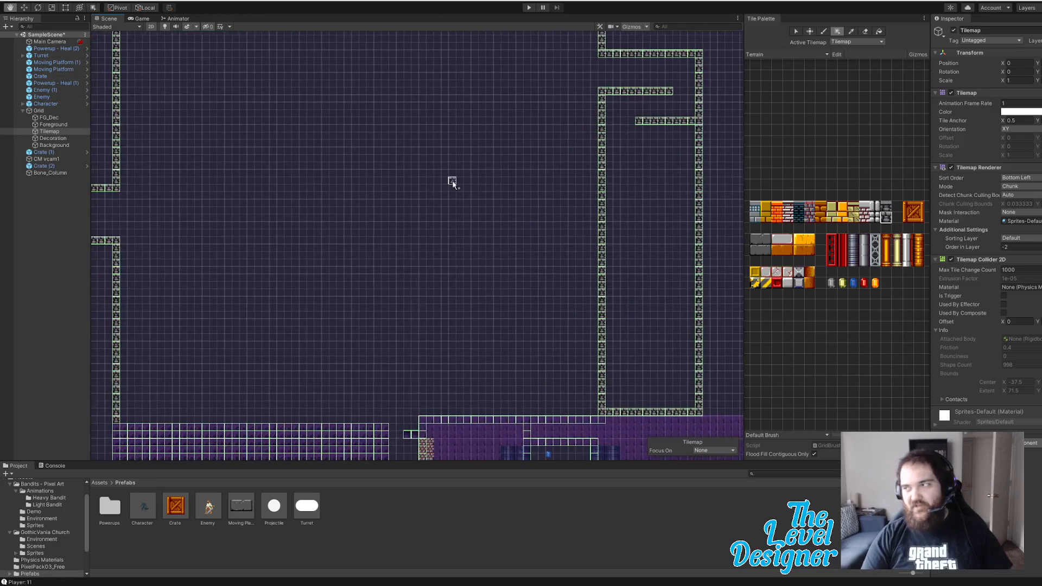
pyautogui.press('Up')
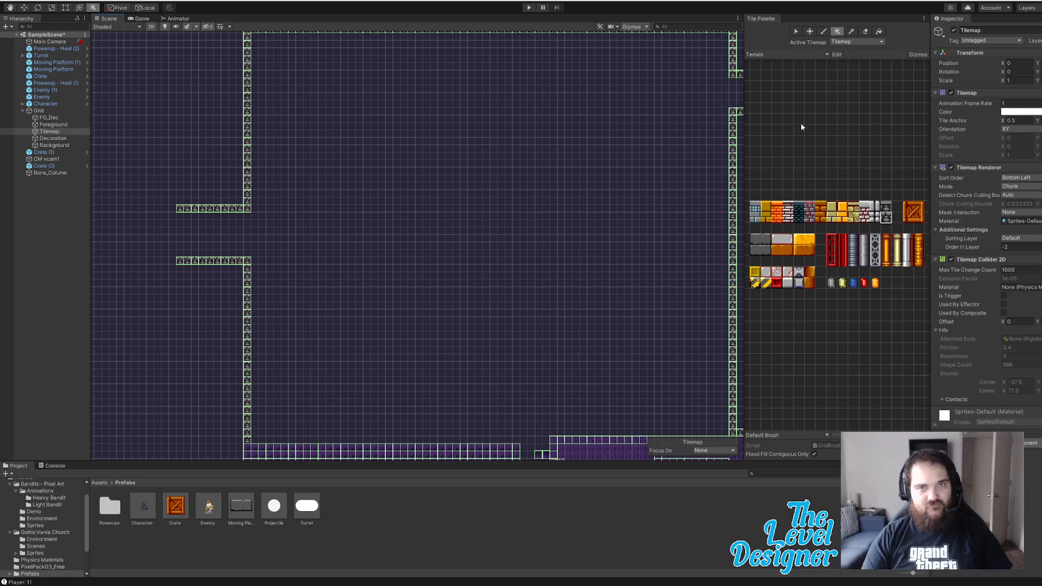
pyautogui.moveTo(554, 320); pyautogui.dragTo(483, 191, button='middle')
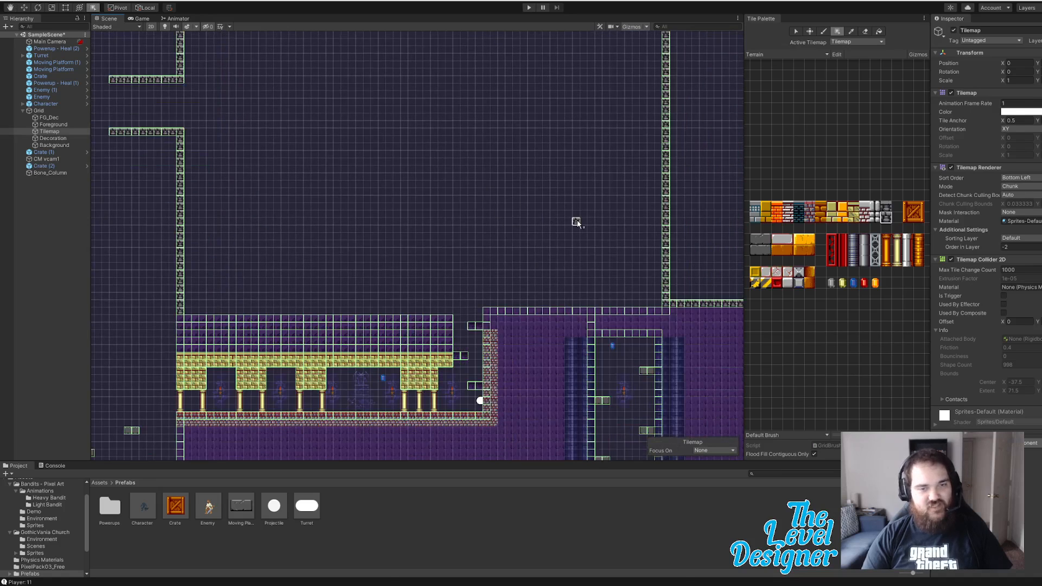
pyautogui.moveTo(584, 213); pyautogui.dragTo(390, 235, button='middle')
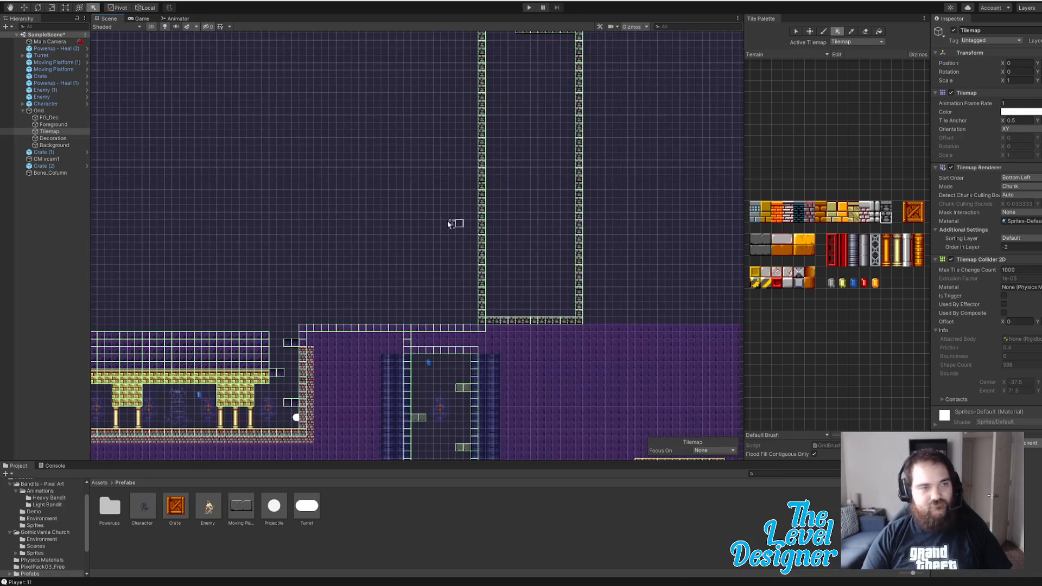
# Step: Box-fill the whole shaft outline on the Foreground tilemap with the plain purple wall tile from the GothicVania palette
pyautogui.click(853, 42)
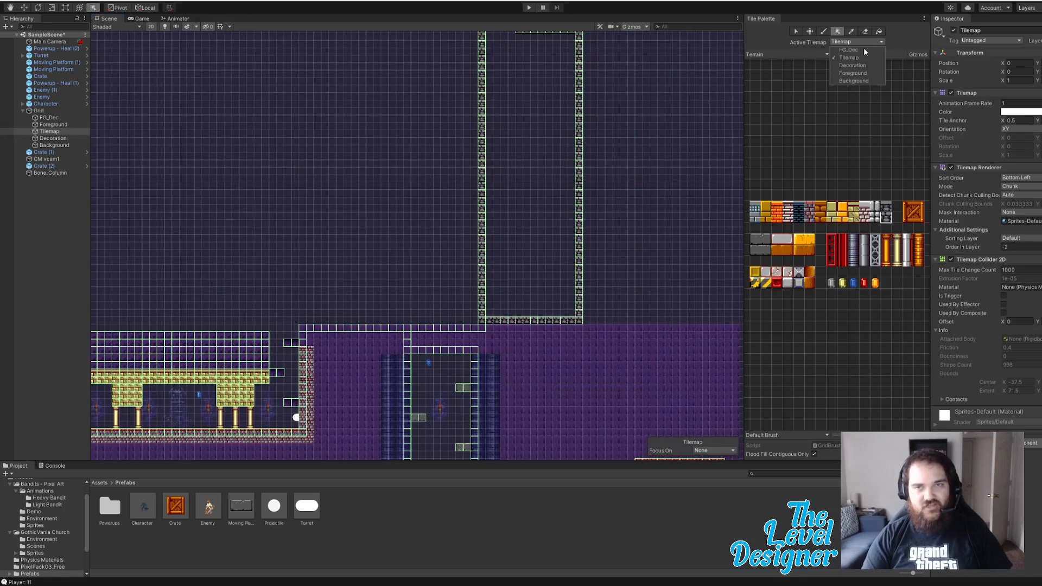
pyautogui.click(866, 51)
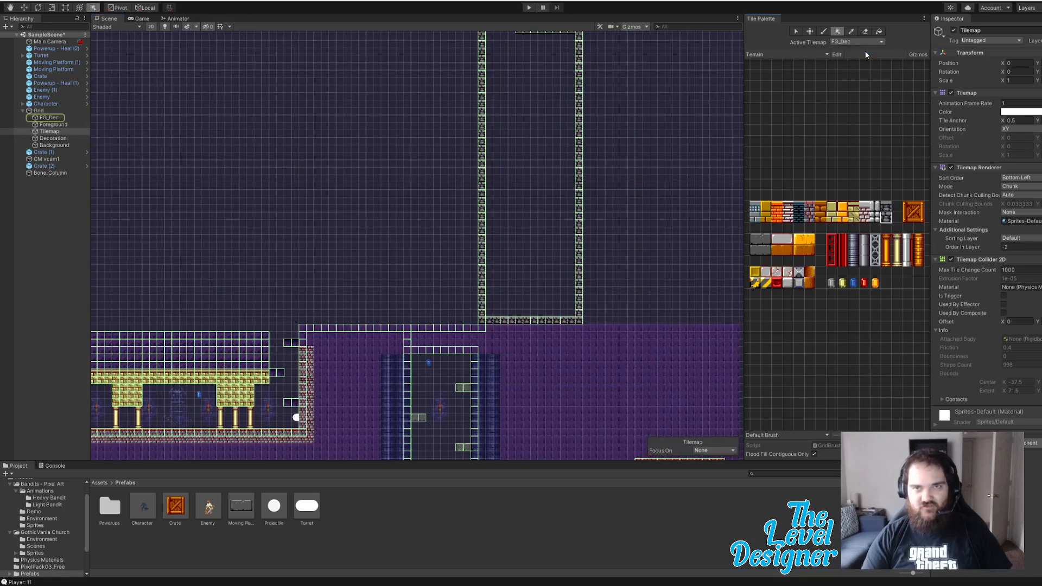
pyautogui.click(53, 125)
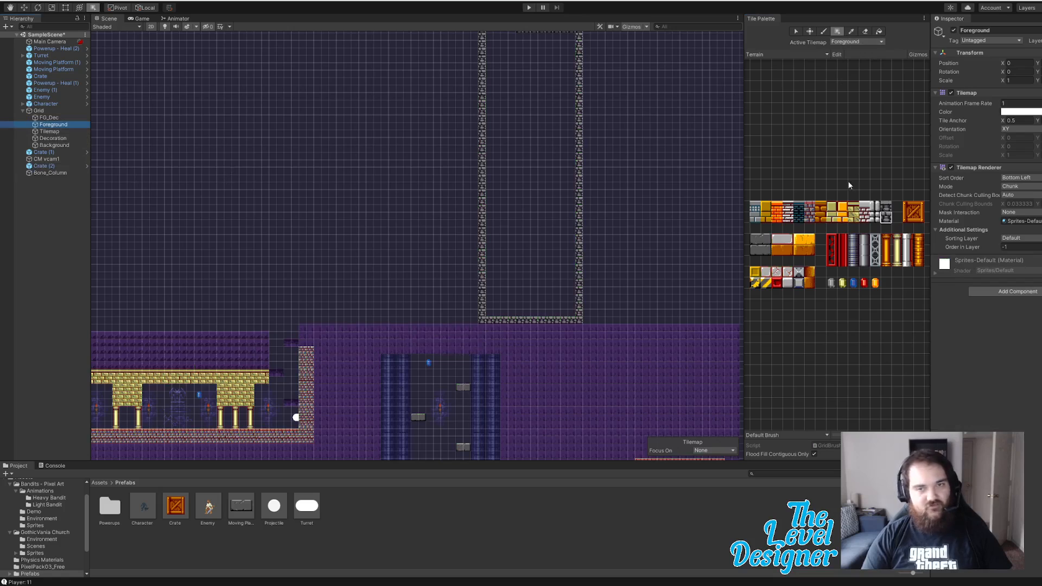
pyautogui.click(789, 54)
pyautogui.click(803, 73)
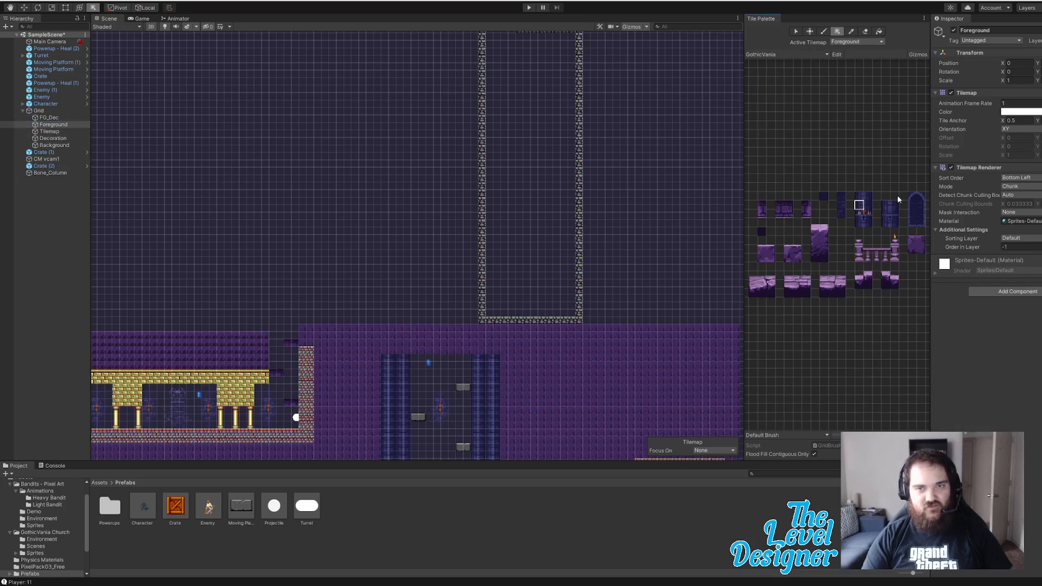
pyautogui.click(912, 248)
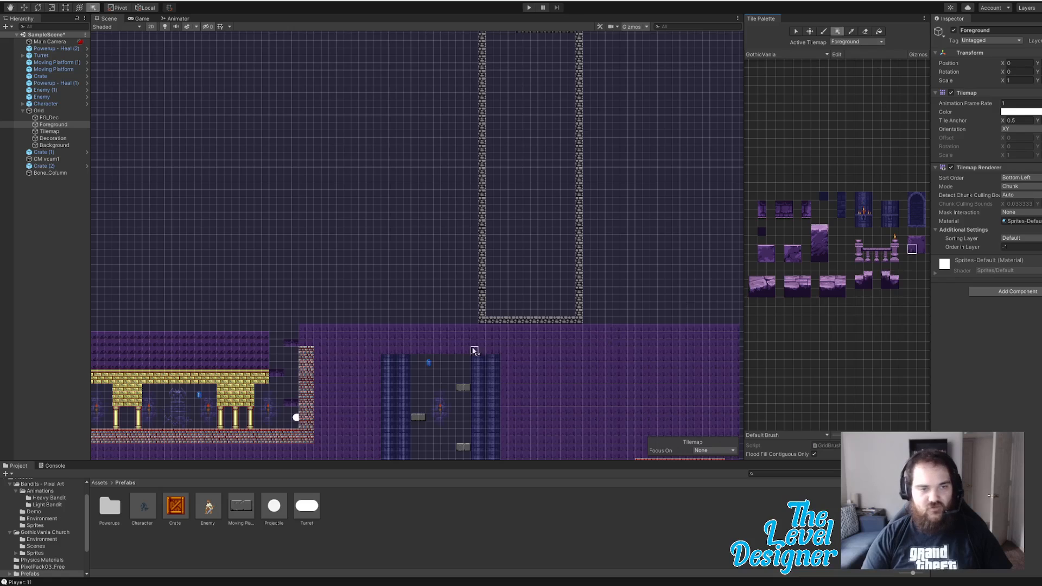
pyautogui.moveTo(596, 251); pyautogui.dragTo(583, 337, button='middle')
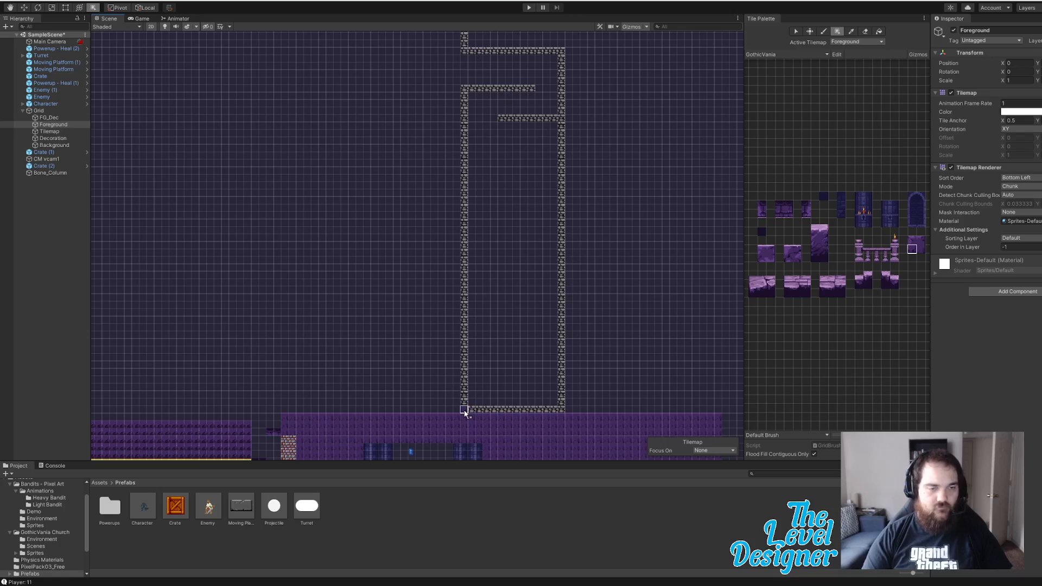
pyautogui.moveTo(464, 408); pyautogui.dragTo(558, 90)
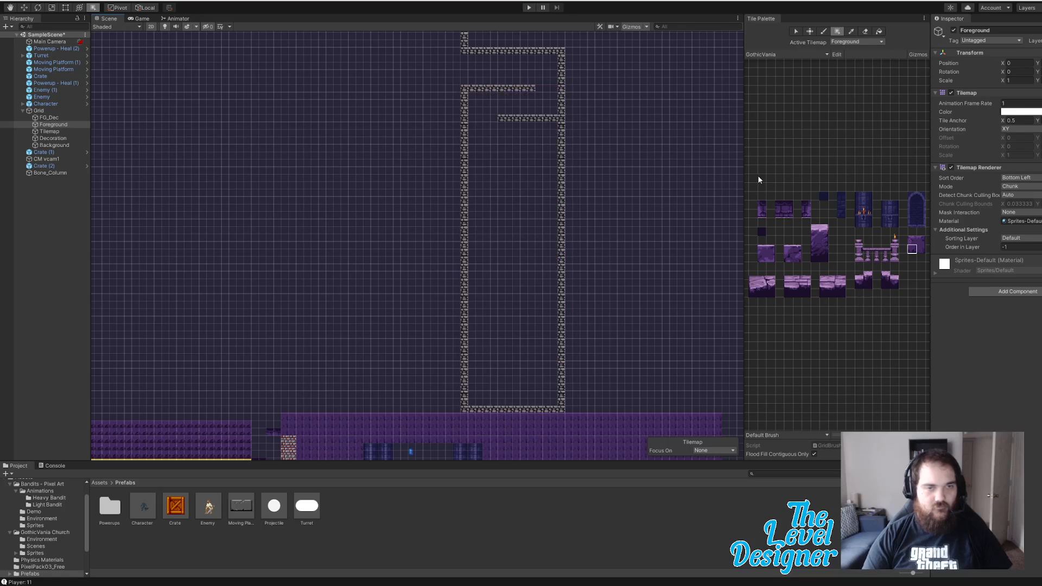
pyautogui.click(921, 249)
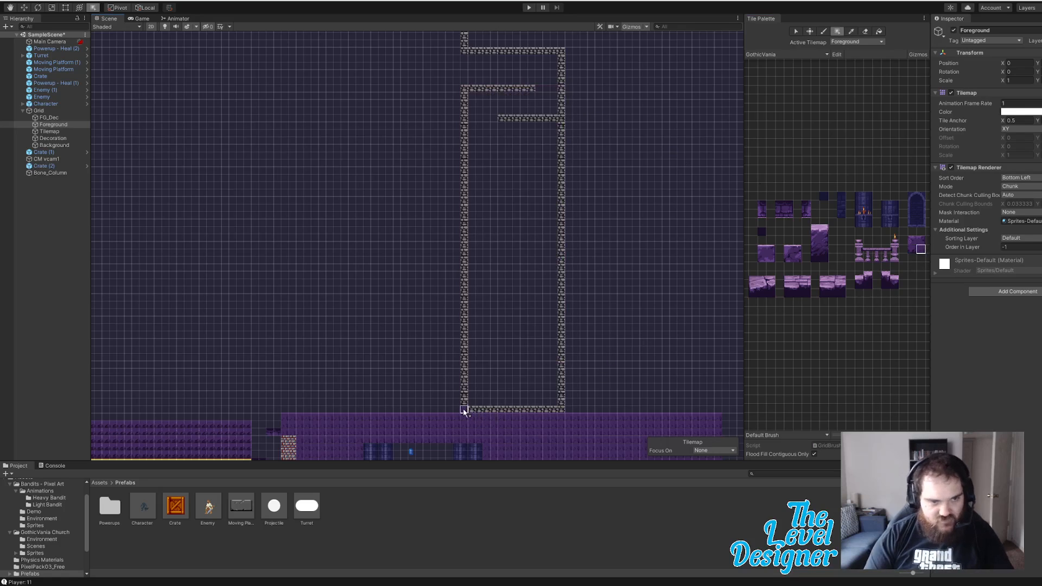
pyautogui.moveTo(464, 408); pyautogui.dragTo(560, 58)
# Step: Erase a three-row opening at the base of the shaft's Foreground fill and eleven one-row slots above it, two rows apart, keeping the side walls
pyautogui.click(866, 31)
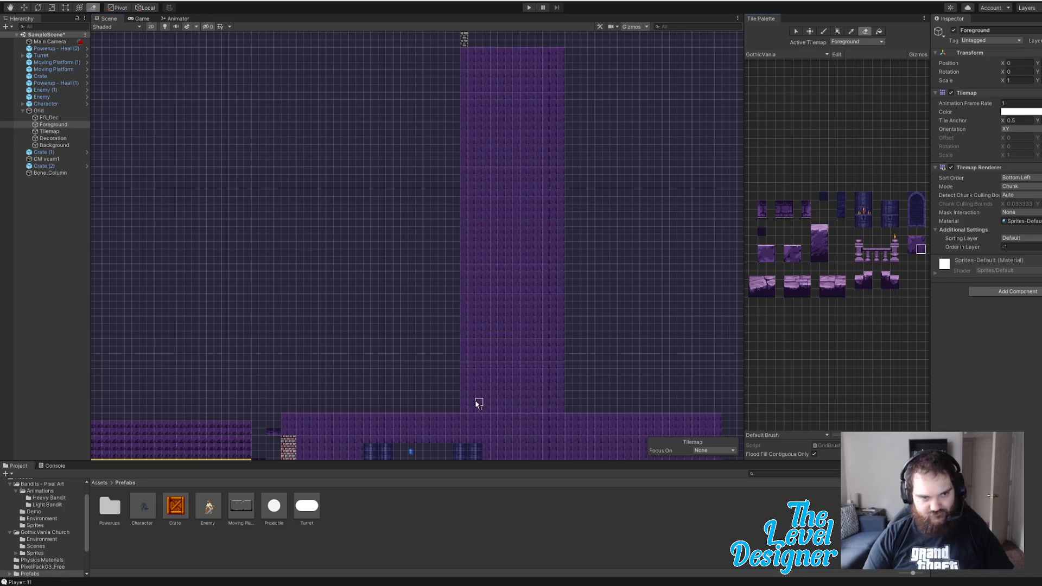
pyautogui.moveTo(479, 397)
pyautogui.mouseDown()
pyautogui.moveTo(476, 389)
pyautogui.moveTo(546, 393)
pyautogui.moveTo(483, 395)
pyautogui.moveTo(516, 397)
pyautogui.mouseUp()
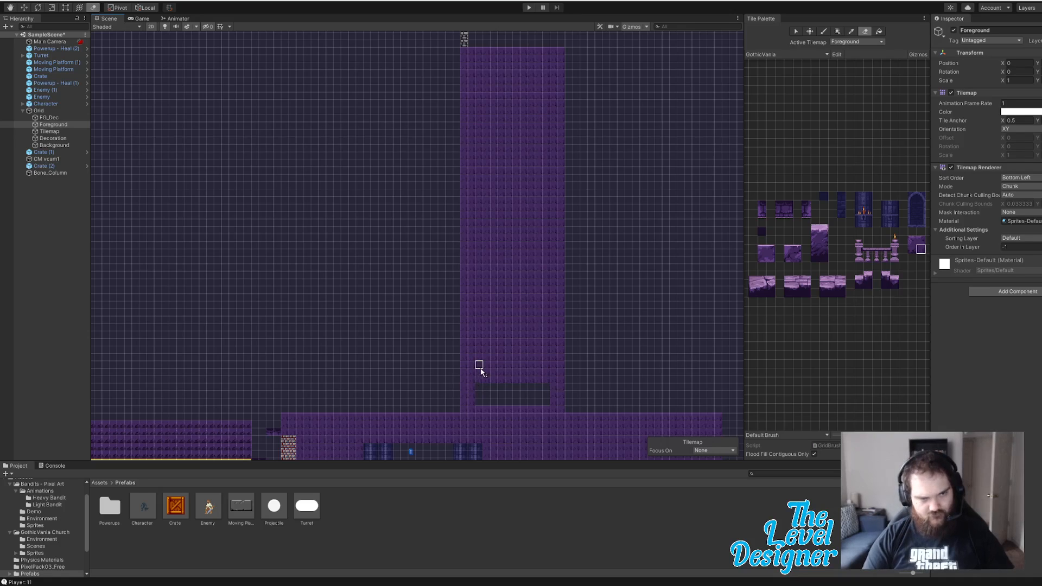
pyautogui.moveTo(481, 372); pyautogui.dragTo(520, 371)
pyautogui.hotkey('ctrl', 'z')
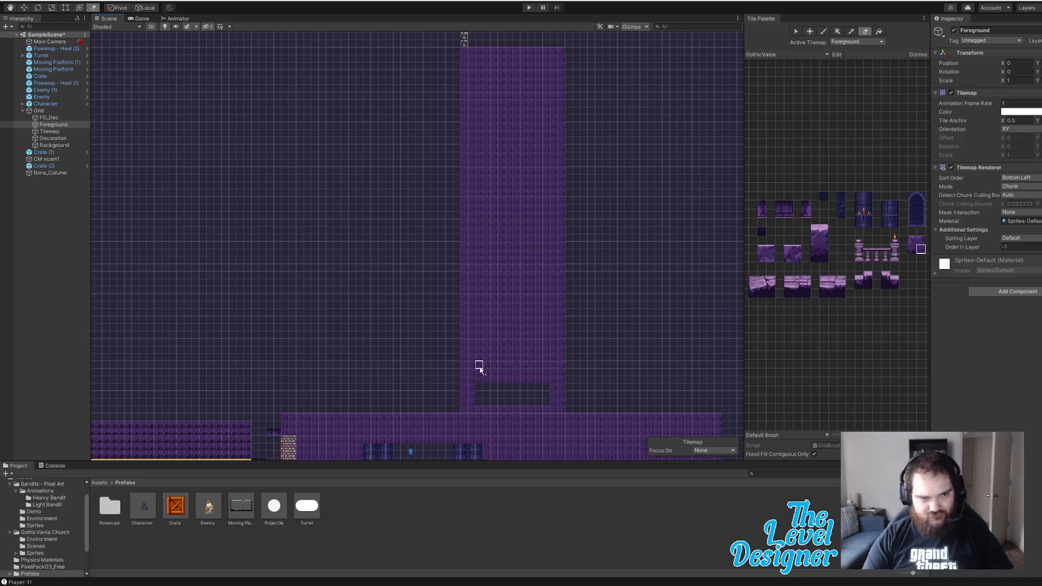
pyautogui.moveTo(476, 366); pyautogui.dragTo(545, 367)
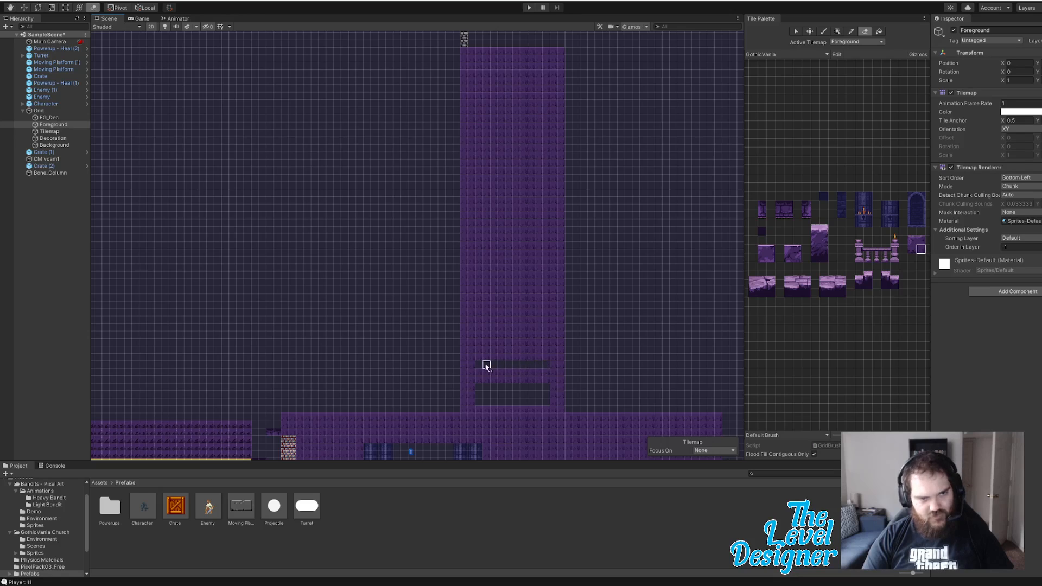
pyautogui.moveTo(479, 342); pyautogui.dragTo(538, 342)
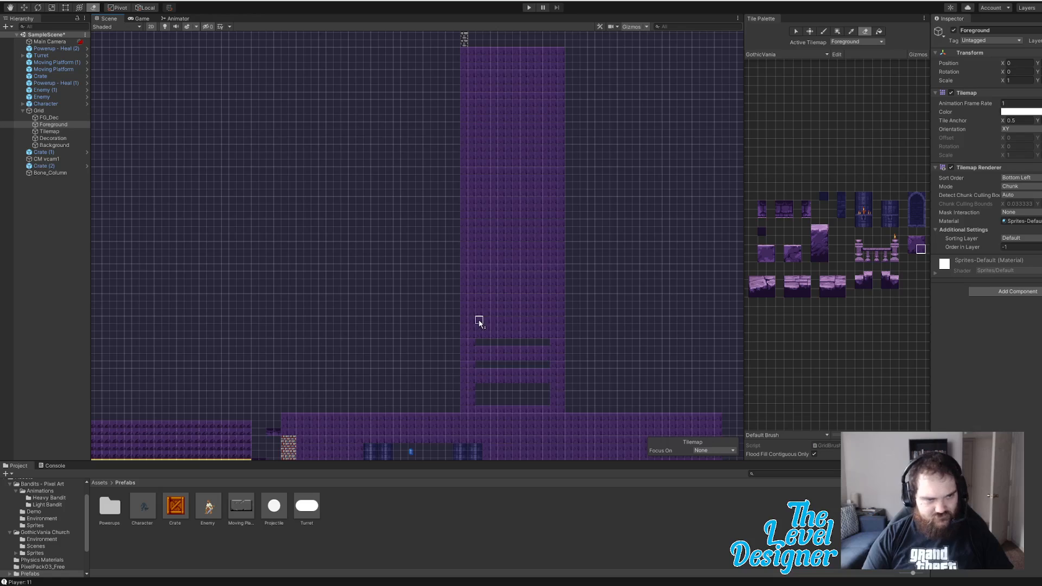
pyautogui.moveTo(479, 321); pyautogui.dragTo(538, 322)
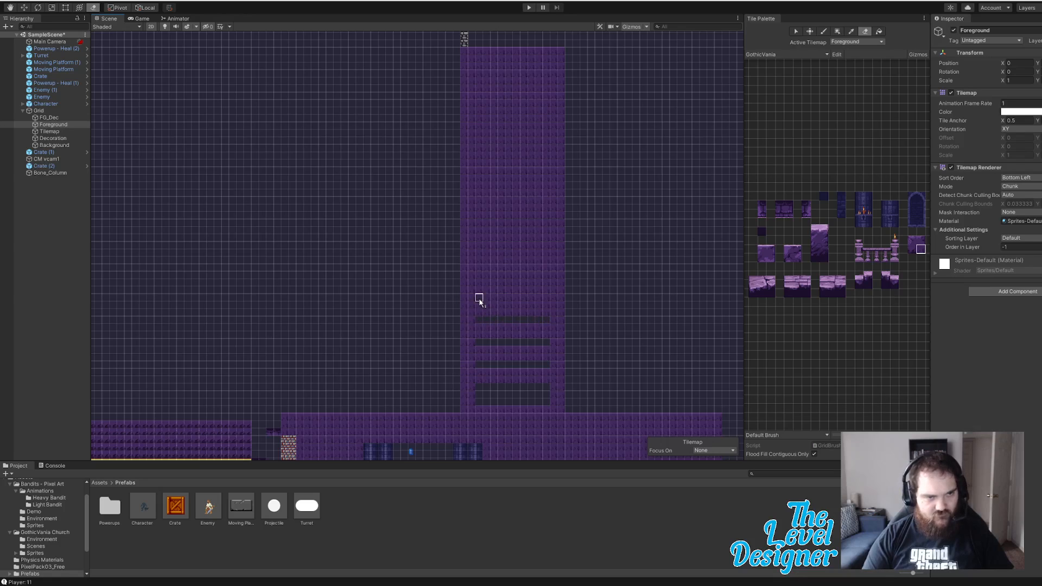
pyautogui.click(536, 301)
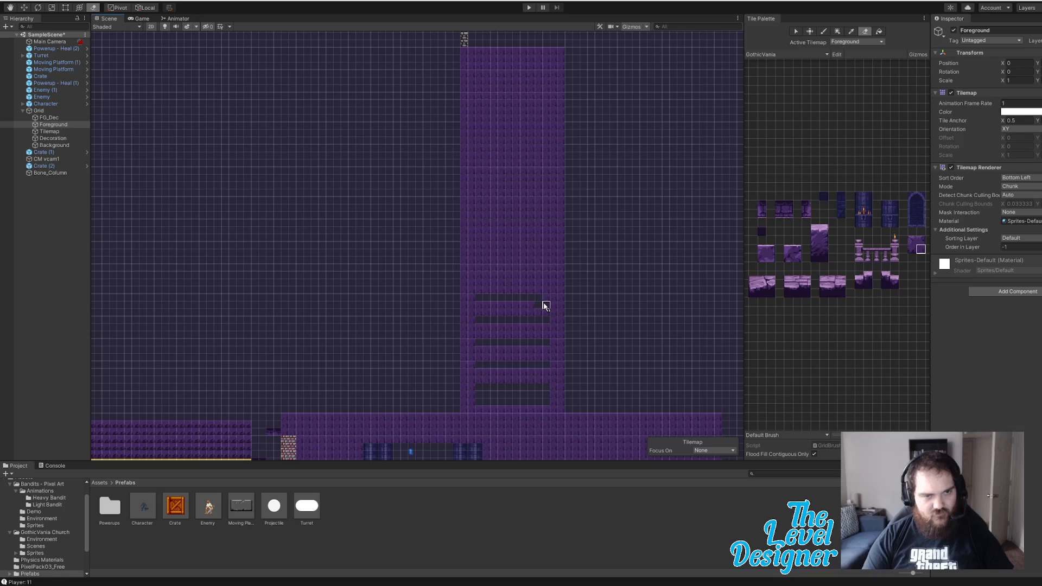
pyautogui.hotkey('ctrl', 'z')
pyautogui.moveTo(479, 300); pyautogui.dragTo(547, 302)
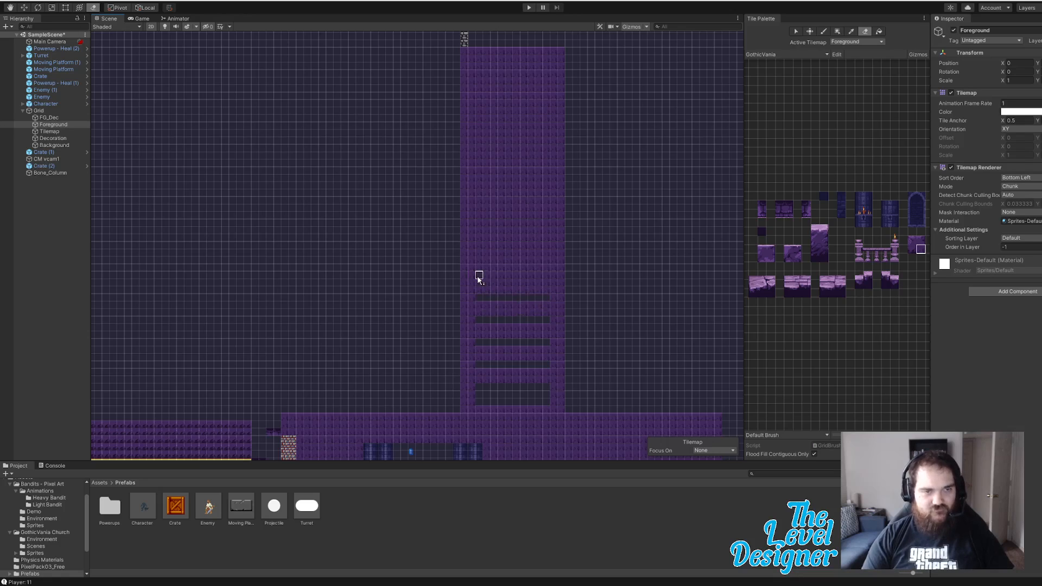
pyautogui.moveTo(478, 277); pyautogui.dragTo(521, 277)
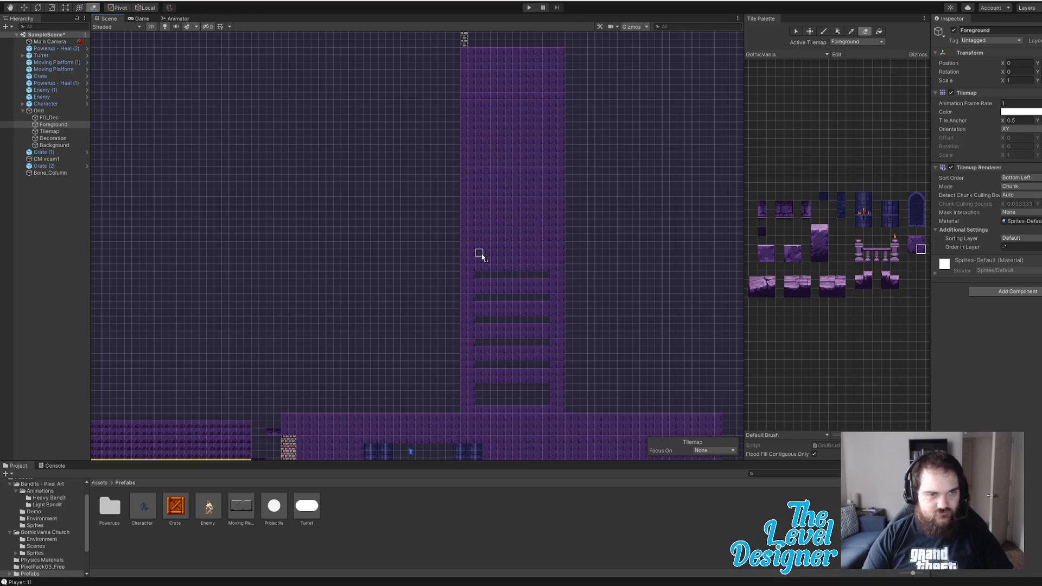
pyautogui.moveTo(479, 252); pyautogui.dragTo(545, 253)
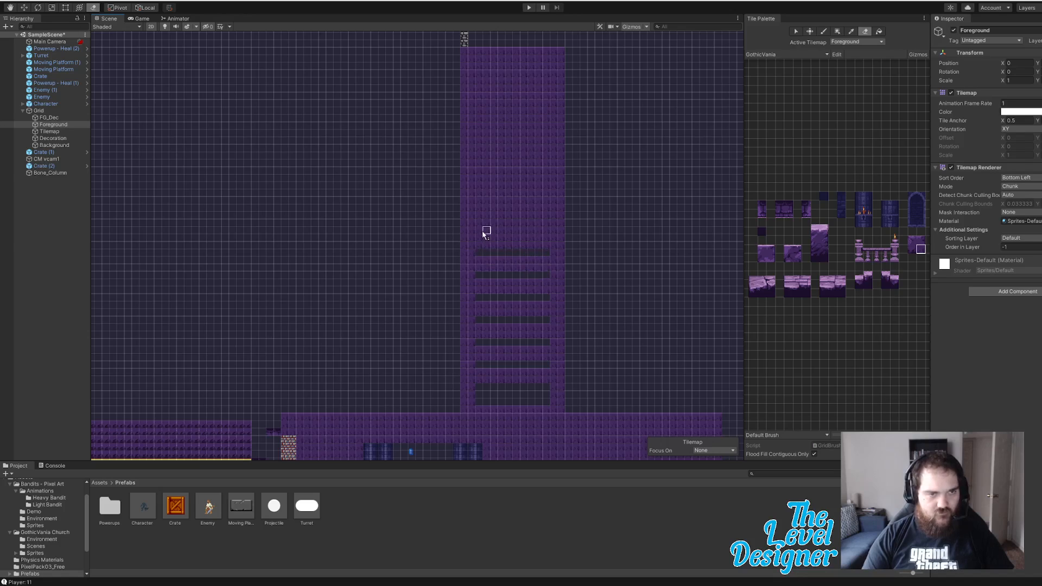
pyautogui.moveTo(486, 233); pyautogui.dragTo(541, 239)
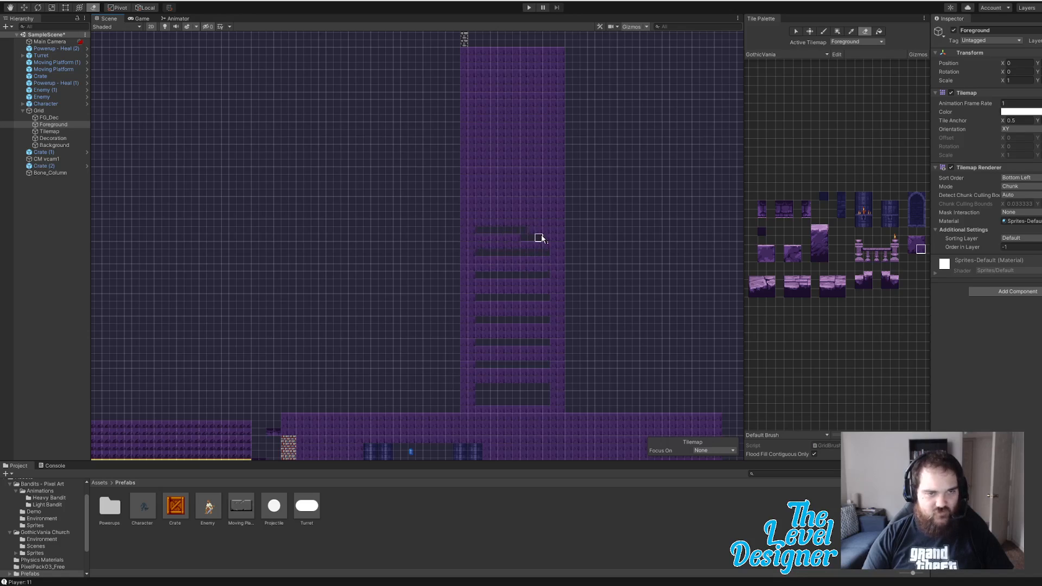
pyautogui.hotkey('ctrl', 'z')
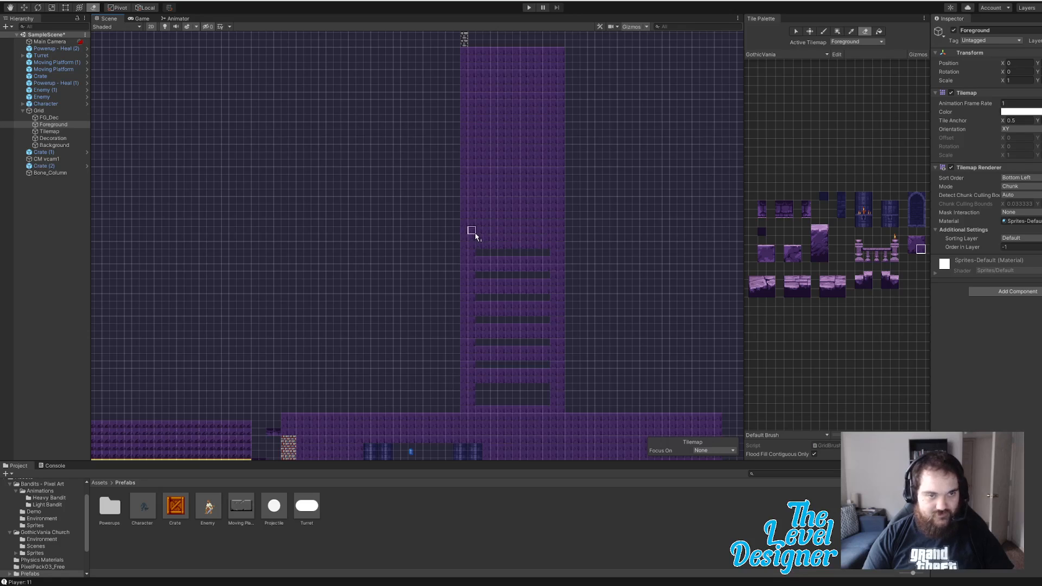
pyautogui.moveTo(479, 233); pyautogui.dragTo(538, 232)
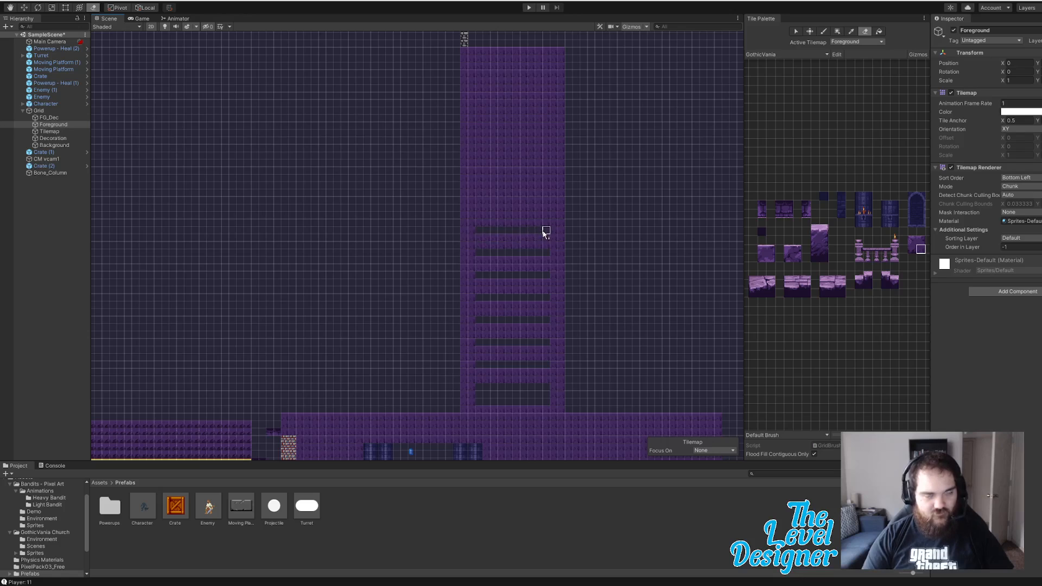
pyautogui.moveTo(479, 209); pyautogui.dragTo(544, 211)
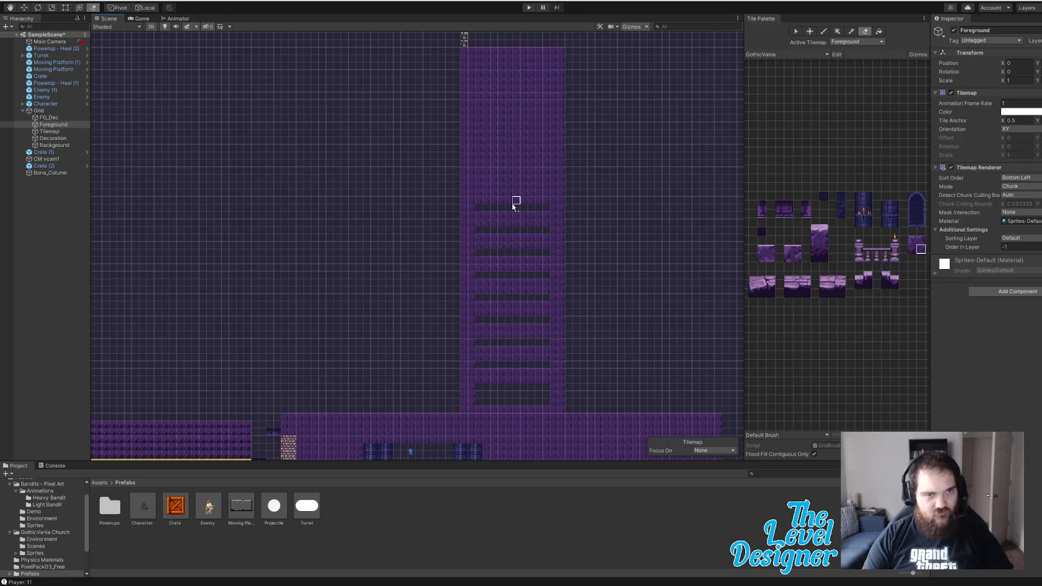
pyautogui.moveTo(478, 187)
pyautogui.mouseDown()
pyautogui.moveTo(544, 187)
pyautogui.moveTo(525, 188)
pyautogui.mouseUp()
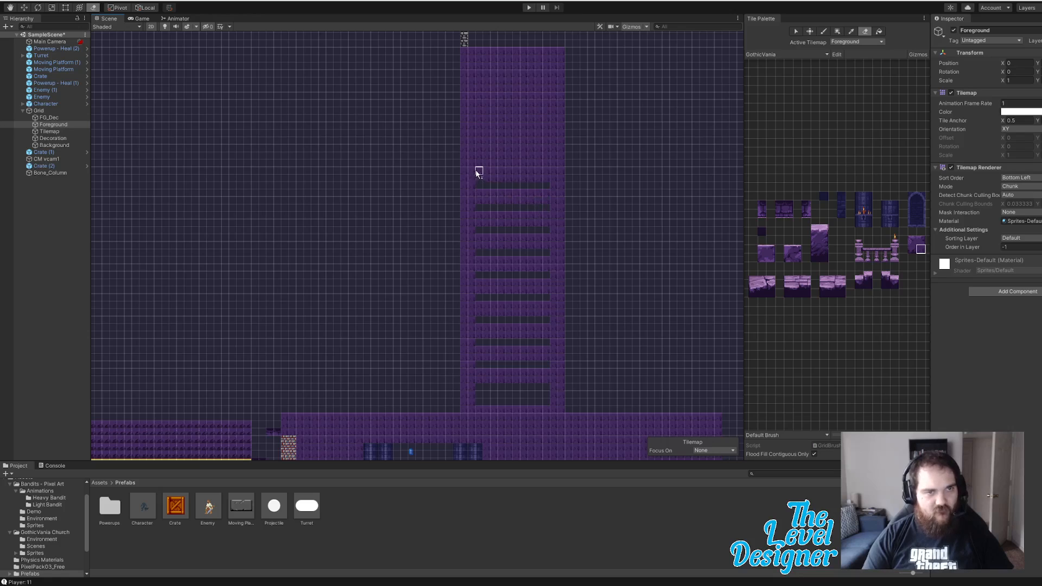
pyautogui.moveTo(477, 164); pyautogui.dragTo(548, 163)
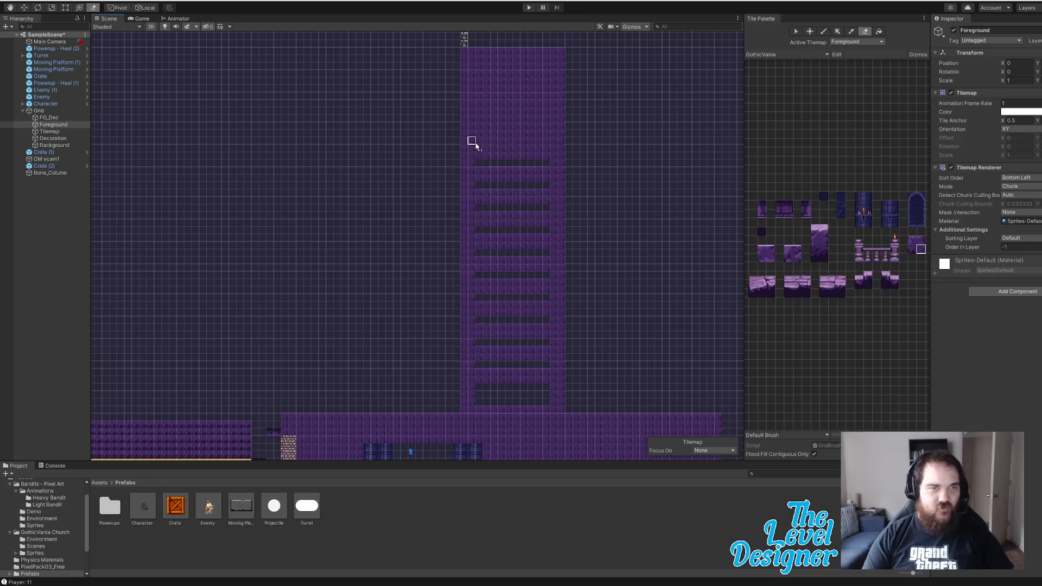
pyautogui.moveTo(472, 142); pyautogui.dragTo(542, 148)
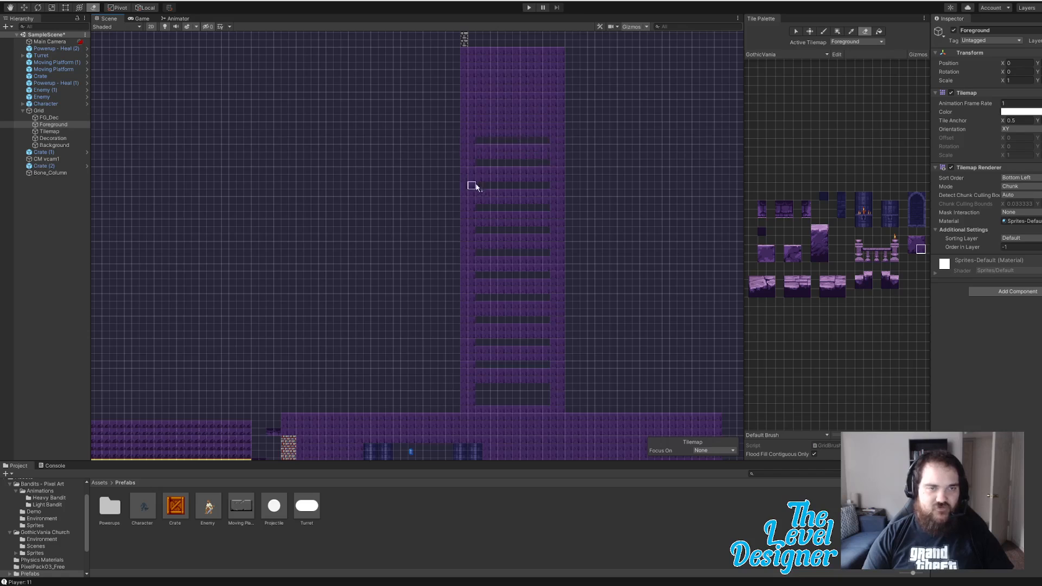
# Step: Toggle the Foreground tilemap's visibility to check where the two staggered ledges lie beneath the shaft's purple fill
pyautogui.moveTo(520, 263); pyautogui.dragTo(533, 335, button='middle')
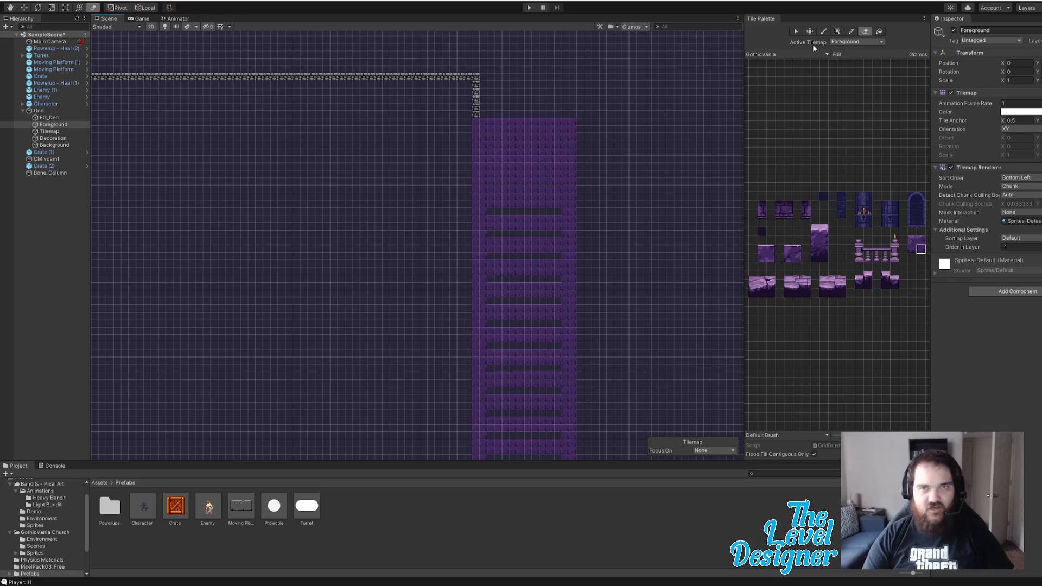
pyautogui.click(954, 30)
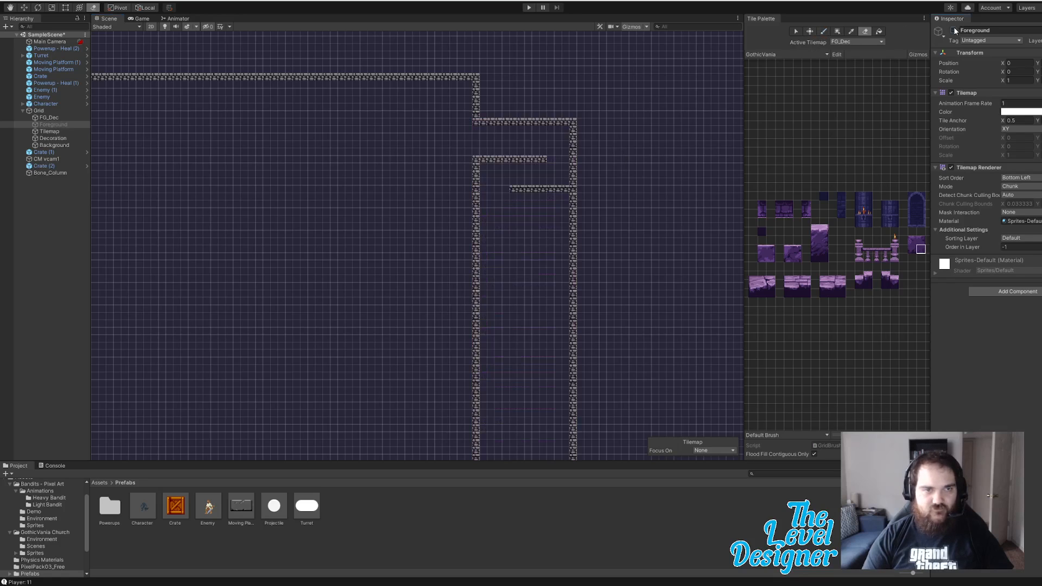
pyautogui.click(954, 30)
pyautogui.click(953, 30)
pyautogui.click(953, 30)
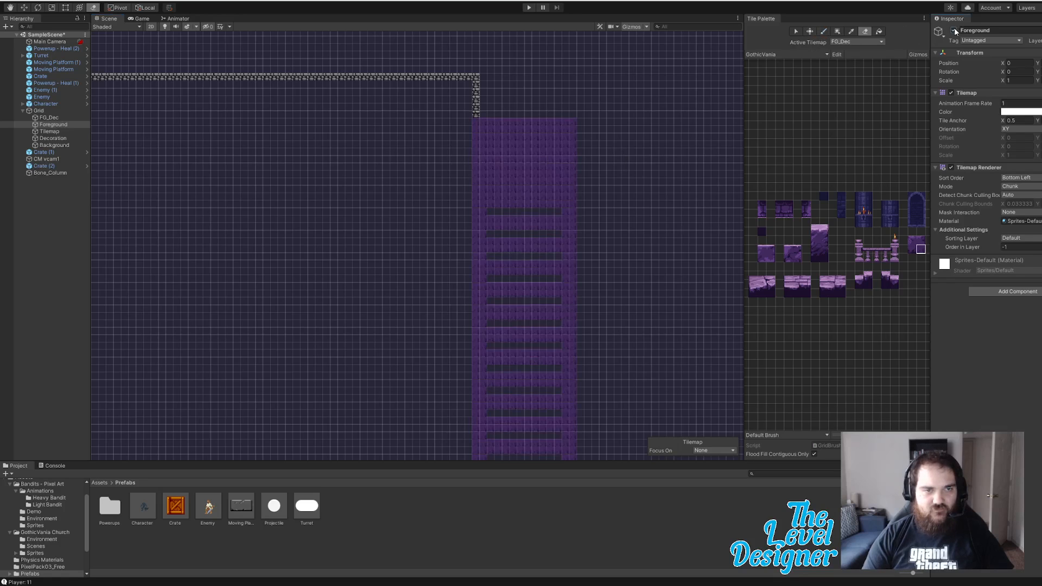
pyautogui.click(953, 29)
pyautogui.click(953, 31)
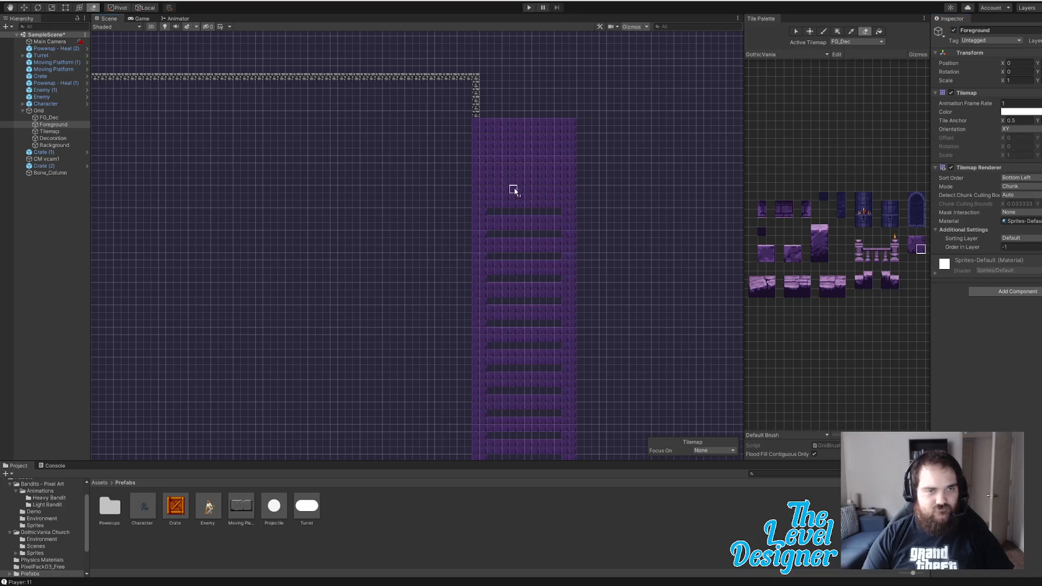
pyautogui.click(849, 44)
pyautogui.click(852, 74)
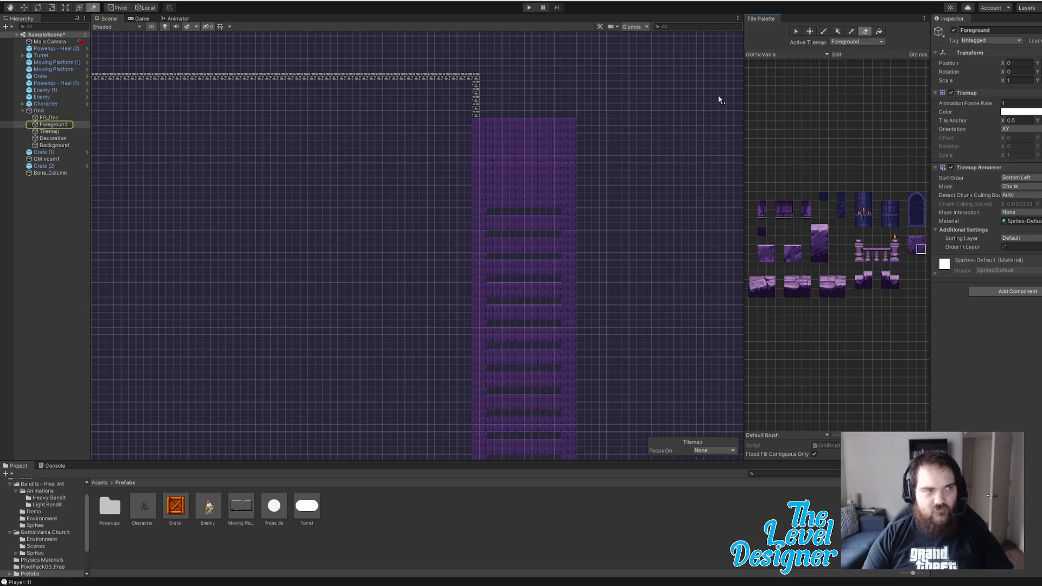
pyautogui.click(953, 30)
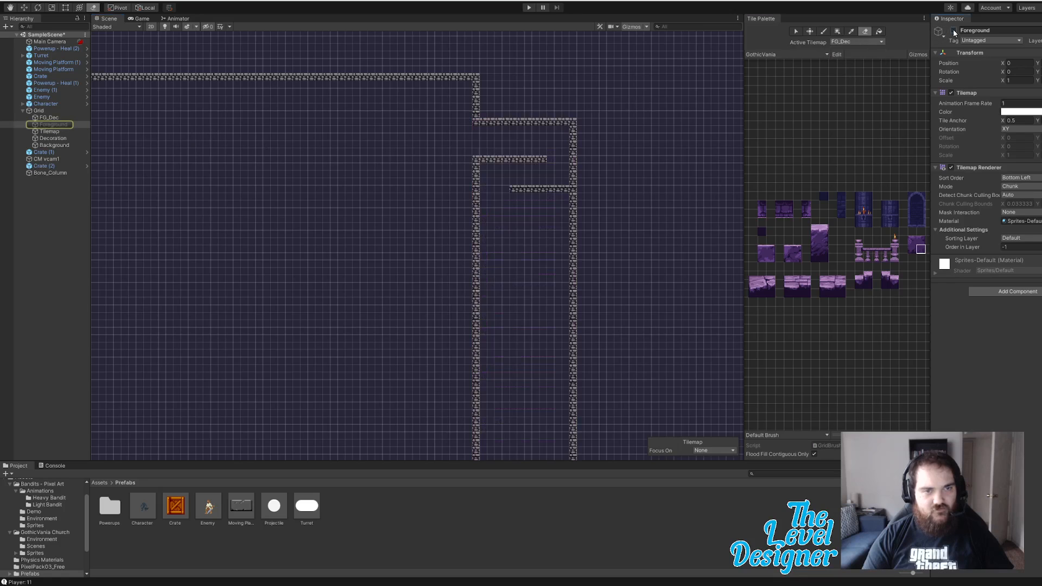
pyautogui.click(953, 30)
# Step: Make Foreground the active tilemap and erase its fill around the two staggered ledges near the shaft's top, leaving a purple border
pyautogui.click(856, 41)
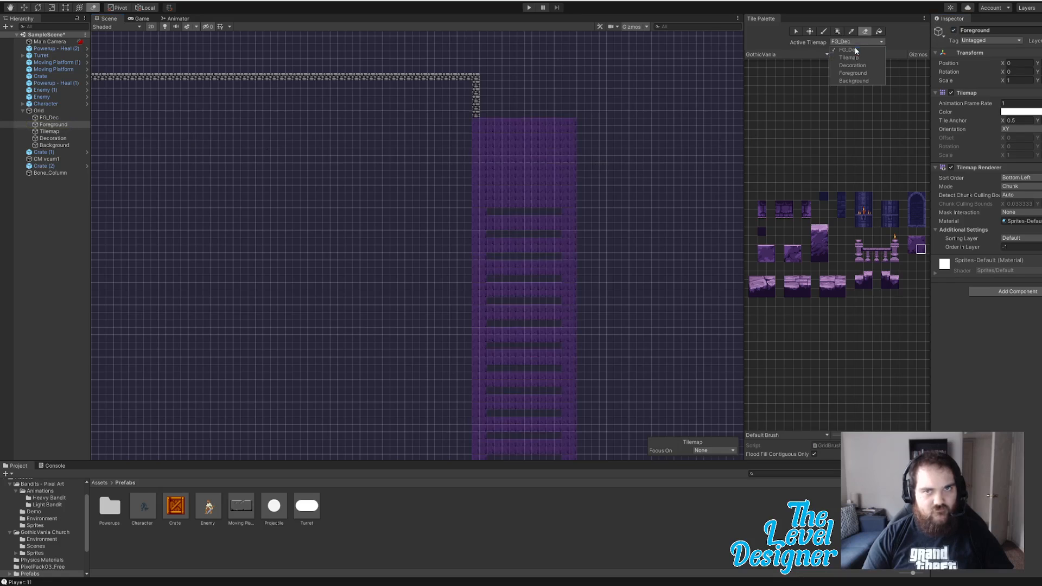
pyautogui.click(853, 73)
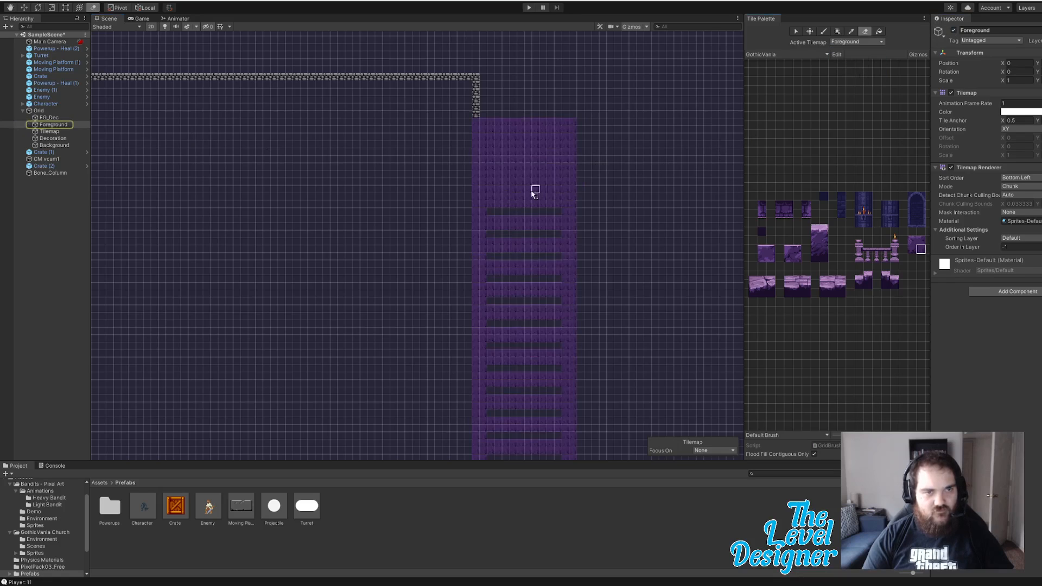
pyautogui.moveTo(520, 186); pyautogui.dragTo(562, 187)
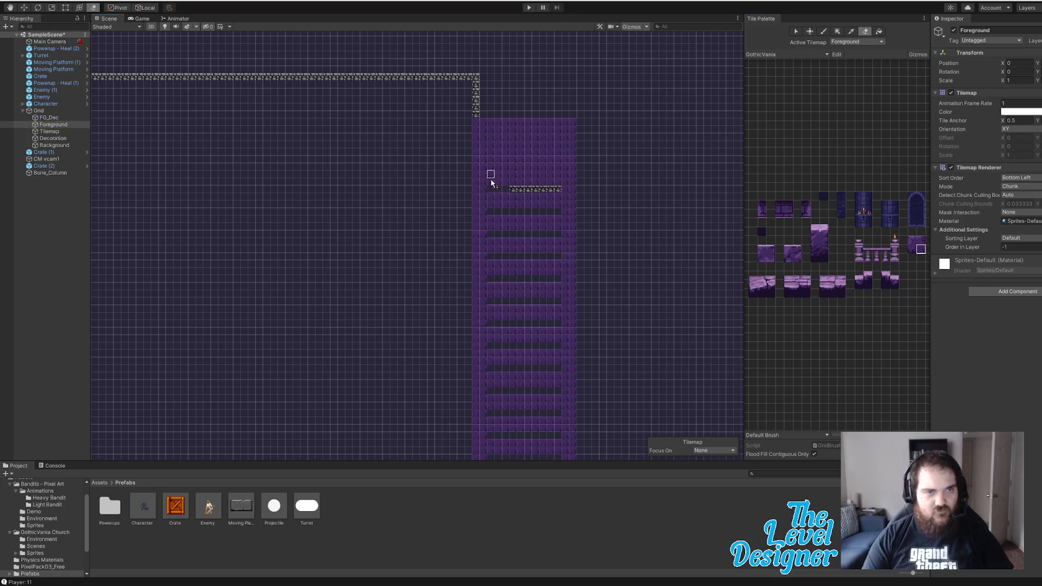
pyautogui.moveTo(491, 174); pyautogui.dragTo(491, 139)
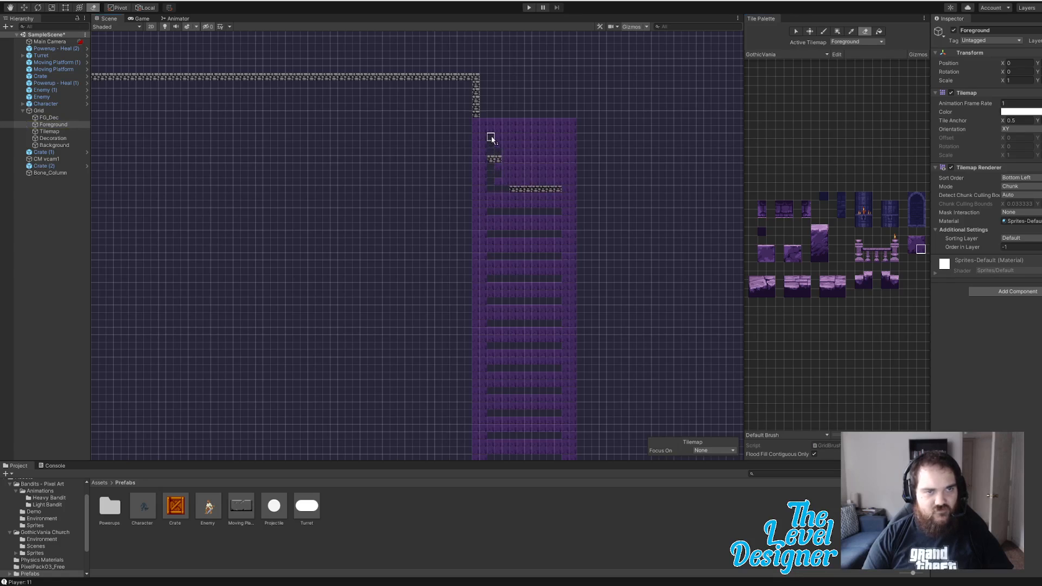
pyautogui.click(491, 130)
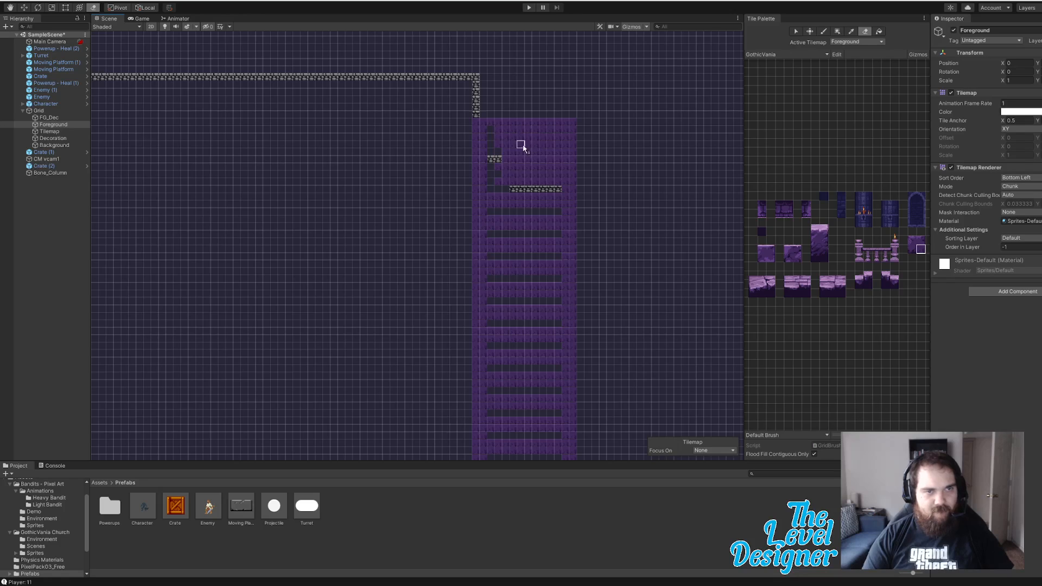
pyautogui.moveTo(495, 143)
pyautogui.mouseDown()
pyautogui.moveTo(553, 137)
pyautogui.moveTo(556, 172)
pyautogui.moveTo(513, 186)
pyautogui.moveTo(495, 179)
pyautogui.moveTo(493, 154)
pyautogui.moveTo(528, 140)
pyautogui.moveTo(551, 144)
pyautogui.moveTo(523, 146)
pyautogui.moveTo(505, 175)
pyautogui.moveTo(521, 154)
pyautogui.moveTo(554, 152)
pyautogui.moveTo(542, 174)
pyautogui.mouseUp()
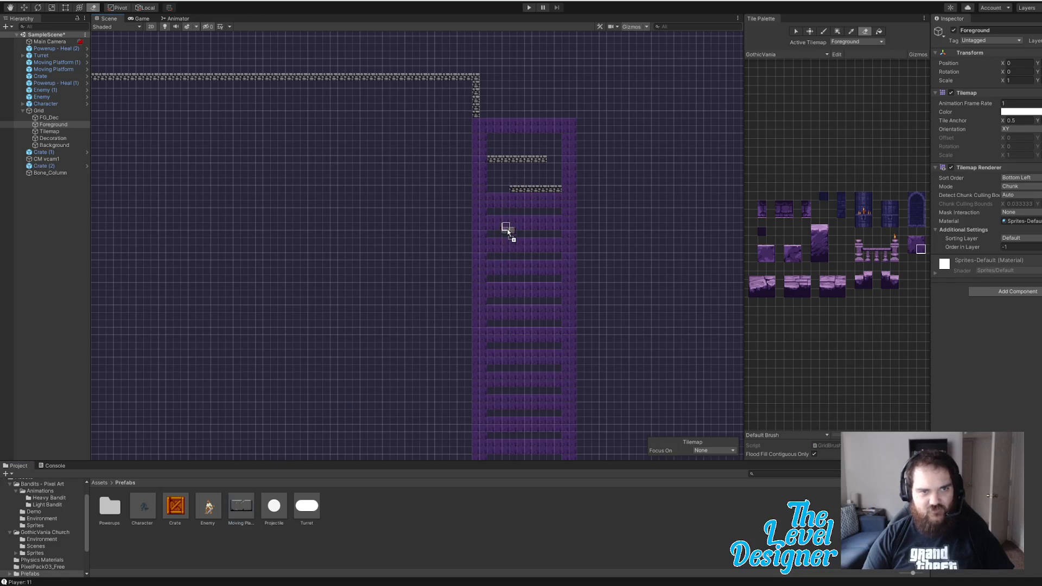
# Step: Place a Moving Platform prefab at the end of the shaft's uppermost slot nearest the large room and ready it for moving
pyautogui.moveTo(496, 215); pyautogui.dragTo(496, 213)
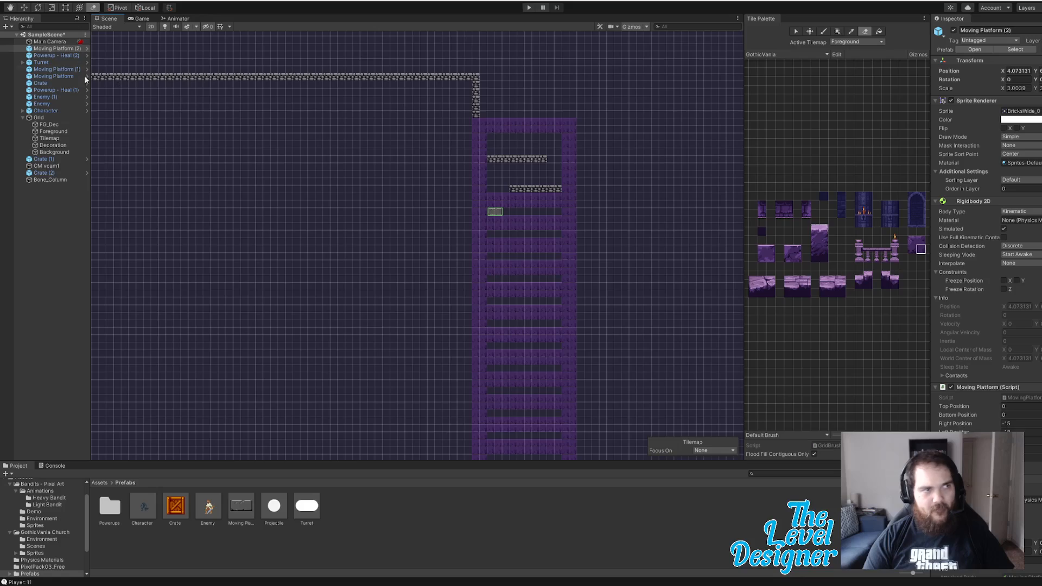
pyautogui.scroll(3, 579, 282)
pyautogui.press('2')
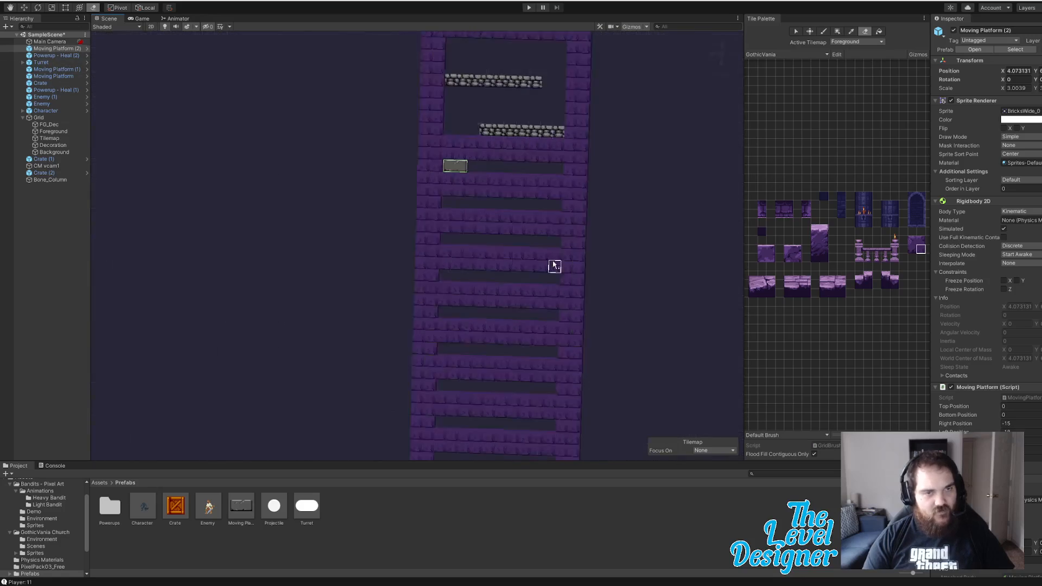
pyautogui.press('2')
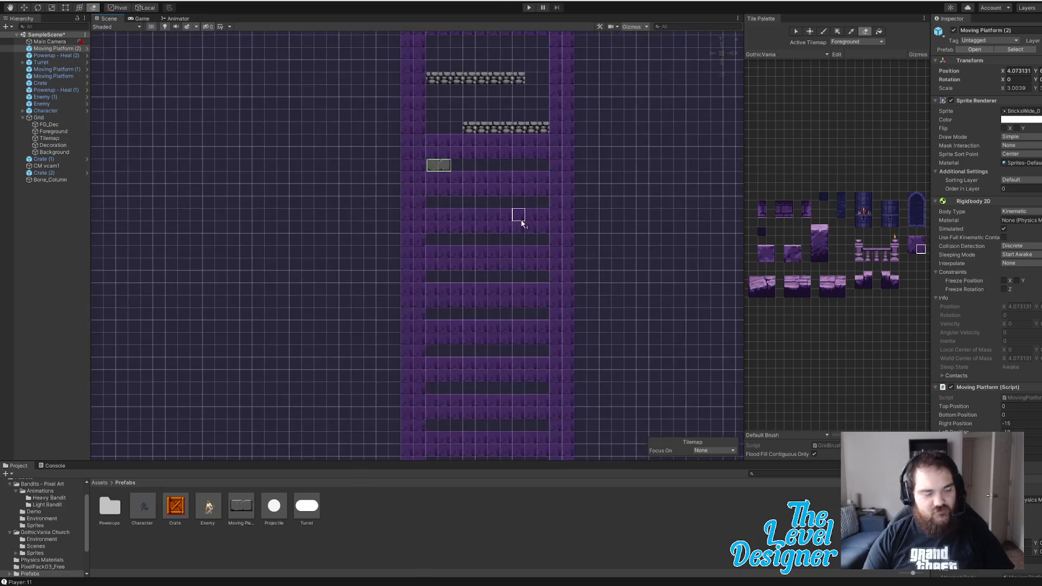
pyautogui.press('w')
pyautogui.click(439, 165)
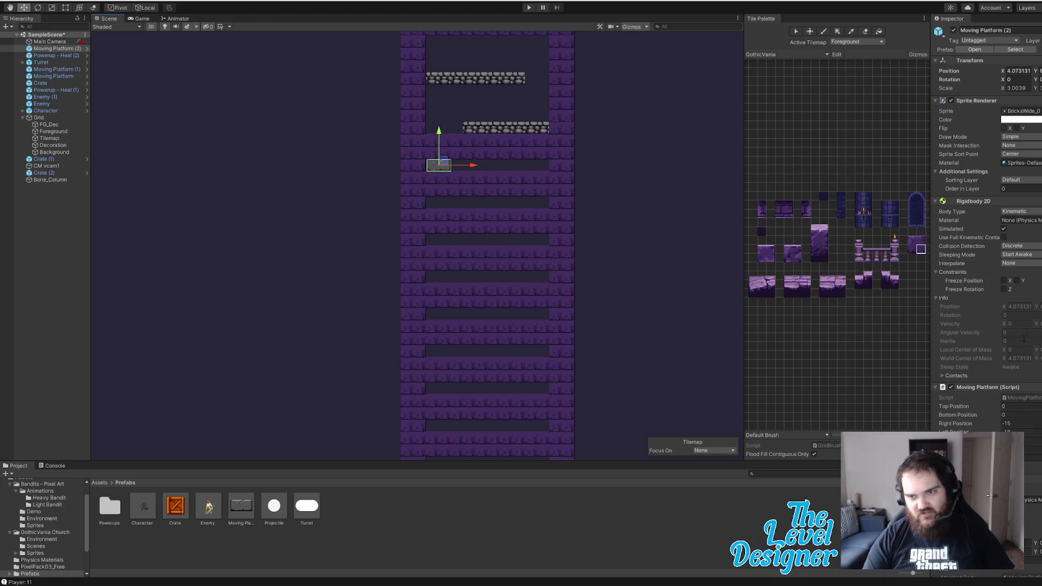
# Step: Set the new platform's Order in Layer to -2, checking it against the foreground tiles, and return it to the shaft's uppermost slot
pyautogui.click(1020, 188)
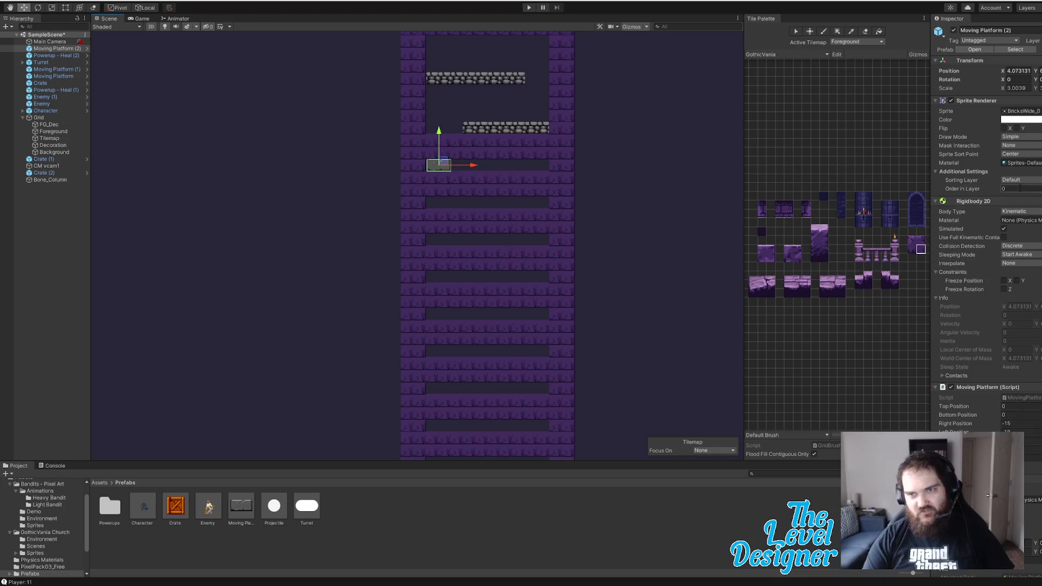
pyautogui.write('-')
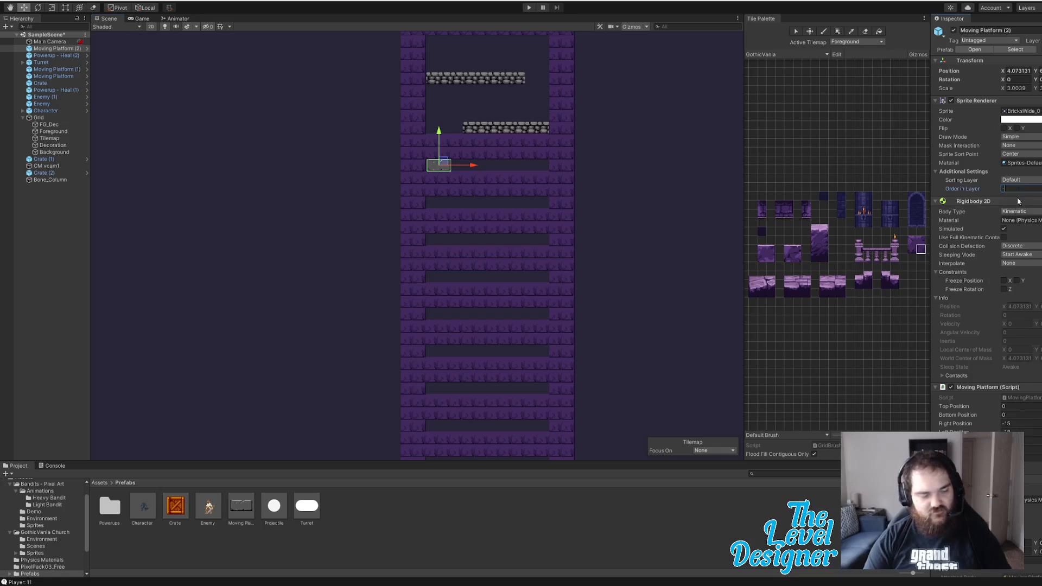
pyautogui.write('9')
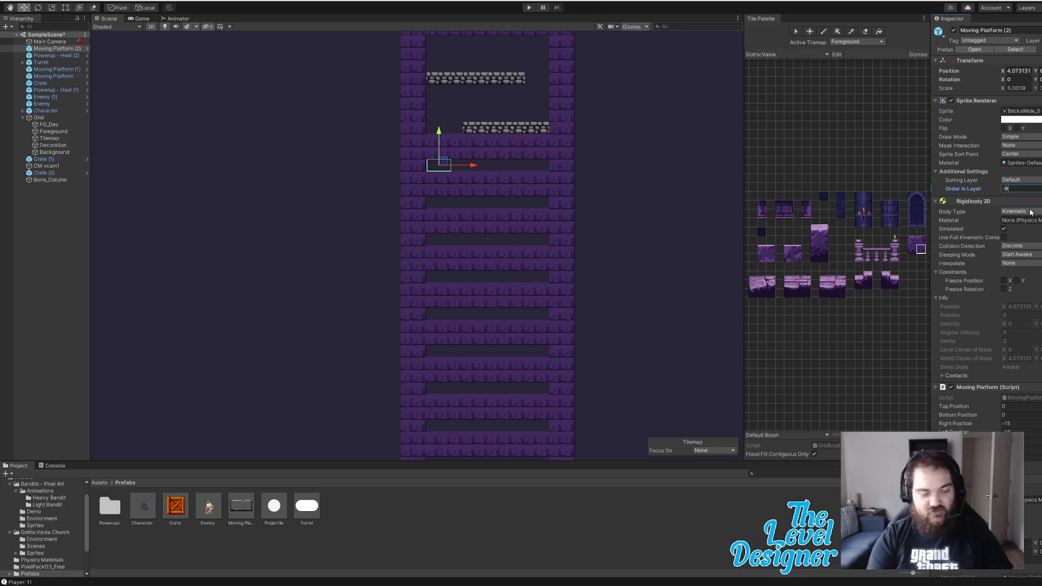
pyautogui.press('BackSpace')
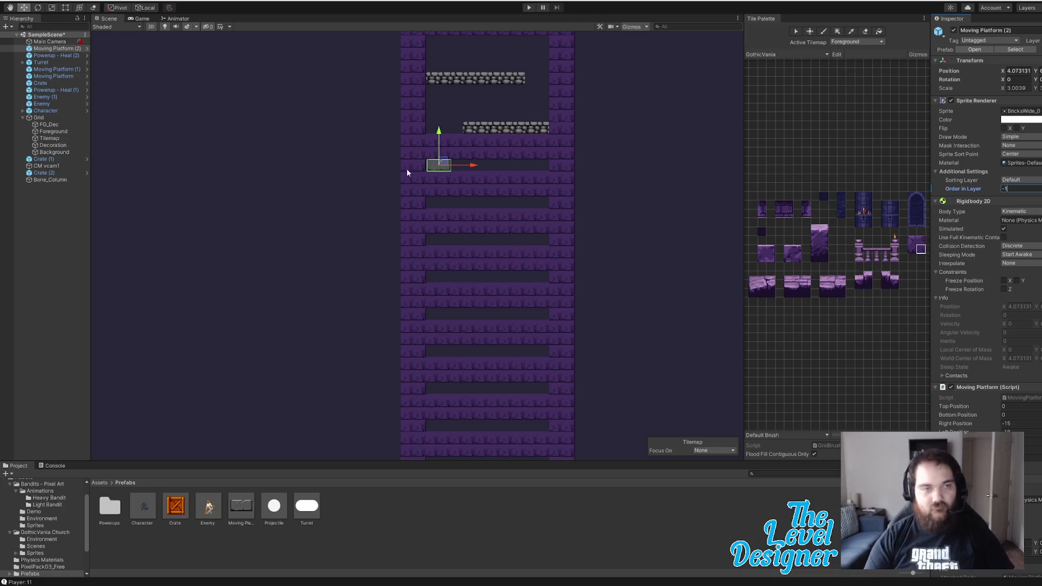
pyautogui.moveTo(439, 146); pyautogui.dragTo(439, 156)
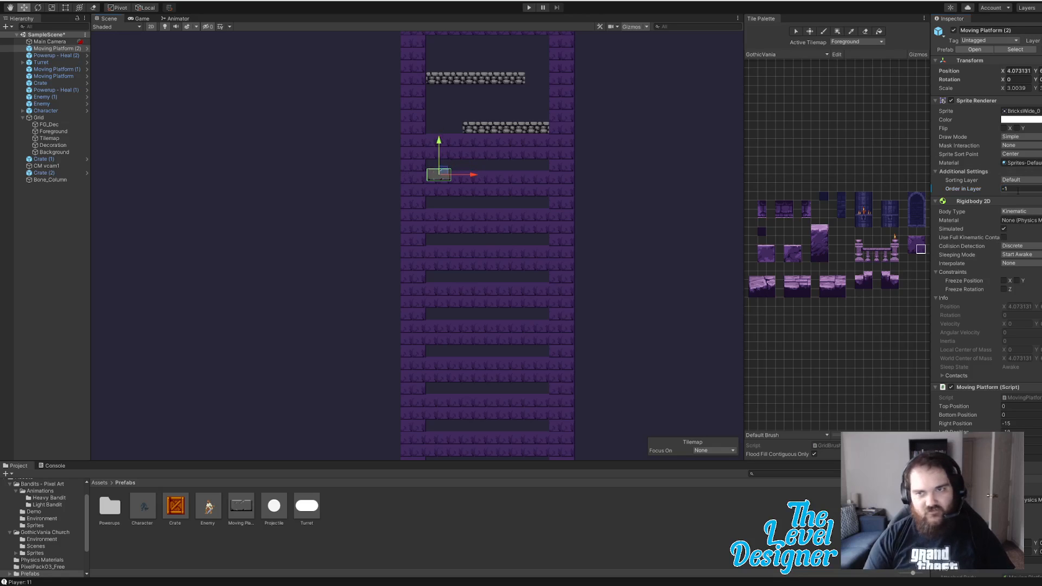
pyautogui.click(1018, 189)
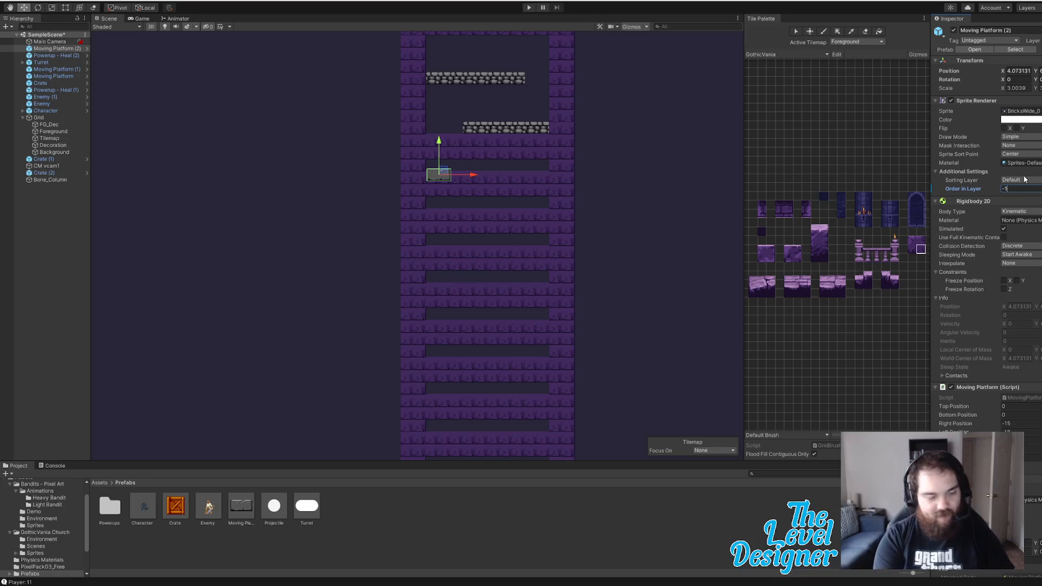
pyautogui.write('-2')
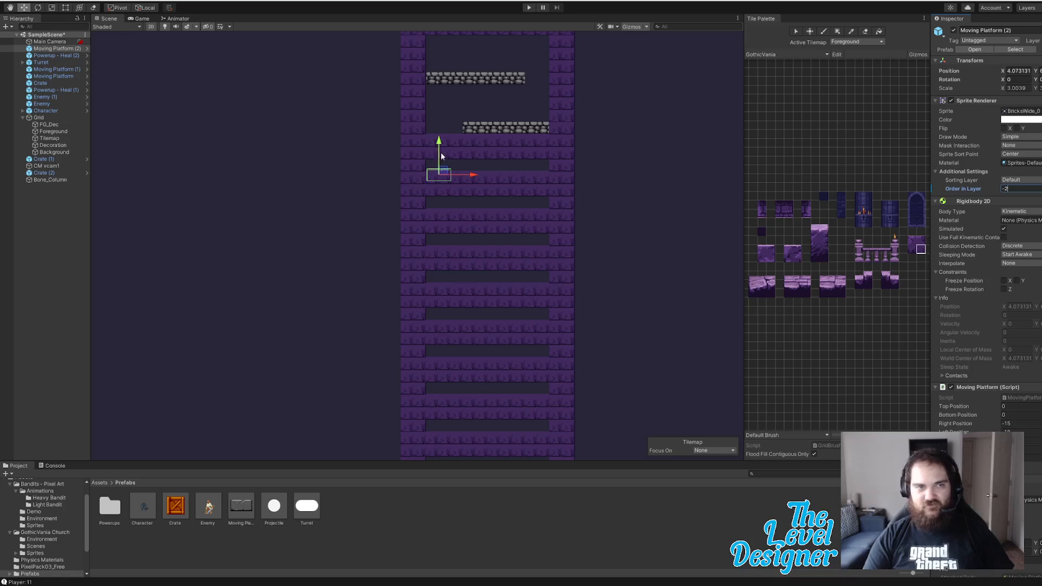
pyautogui.moveTo(441, 144); pyautogui.dragTo(439, 134)
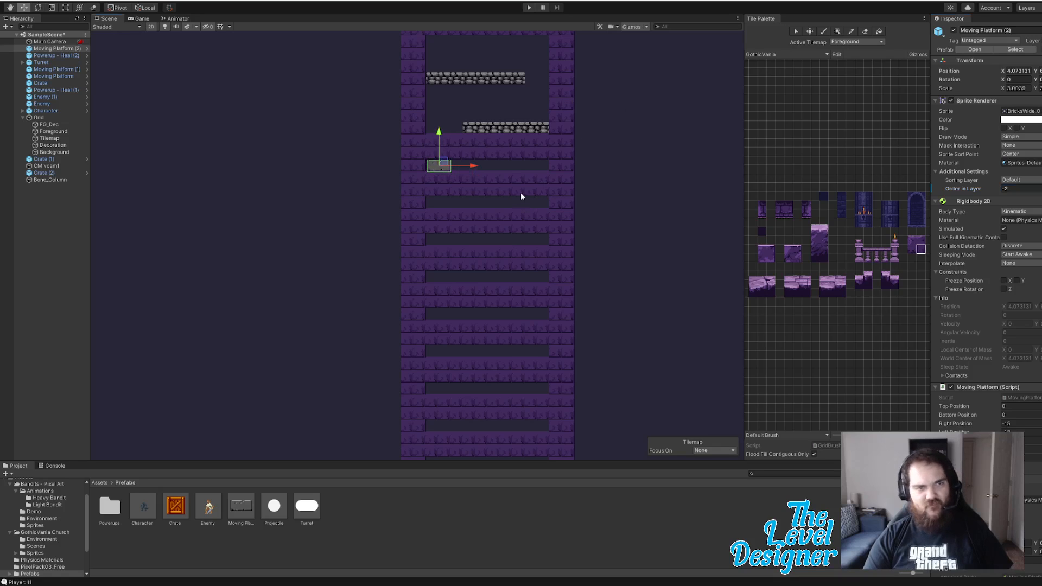
# Step: Duplicate the platform three times and space the four platforms evenly along the shaft's uppermost slot
pyautogui.hotkey('ctrl', 'd')
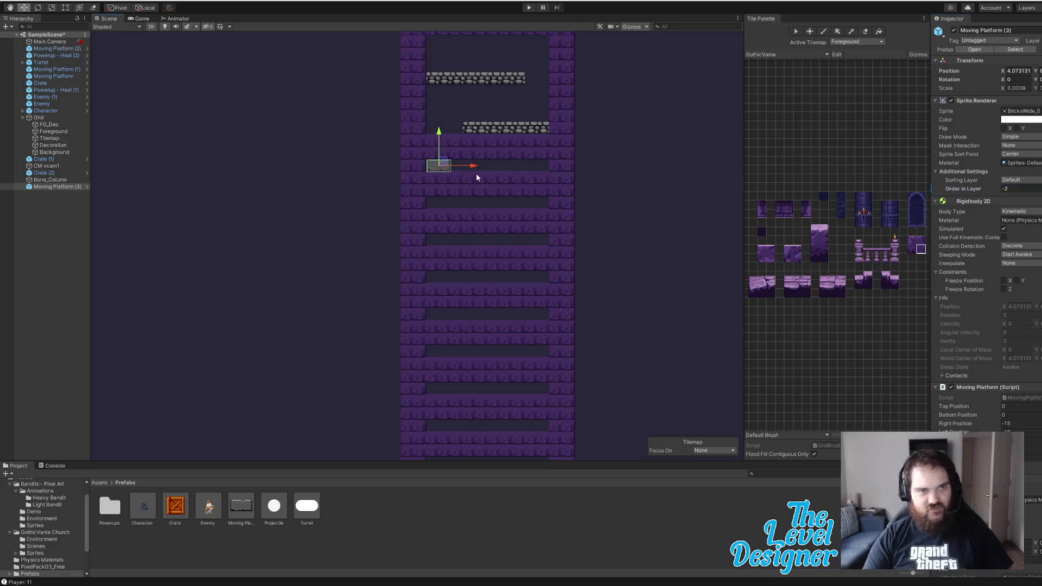
pyautogui.moveTo(475, 170); pyautogui.dragTo(498, 168)
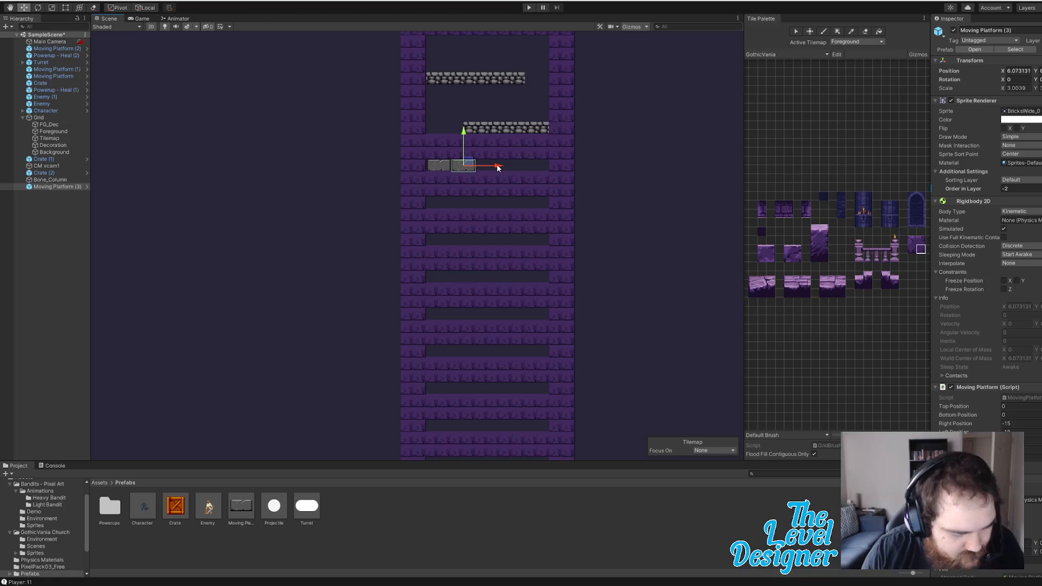
pyautogui.hotkey('ctrl', 'd')
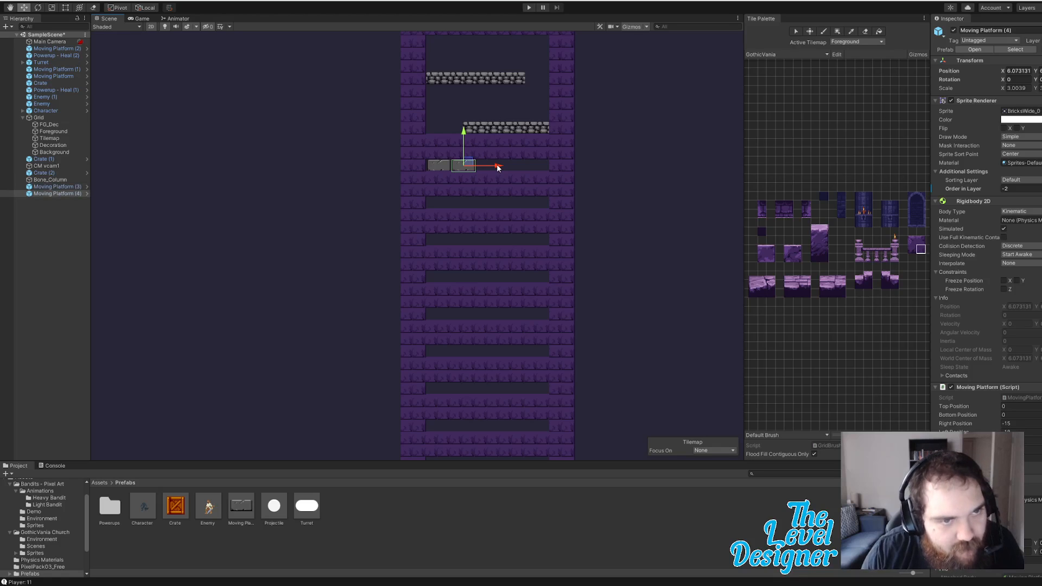
pyautogui.moveTo(497, 168); pyautogui.dragTo(545, 173)
pyautogui.hotkey('ctrl', 'd')
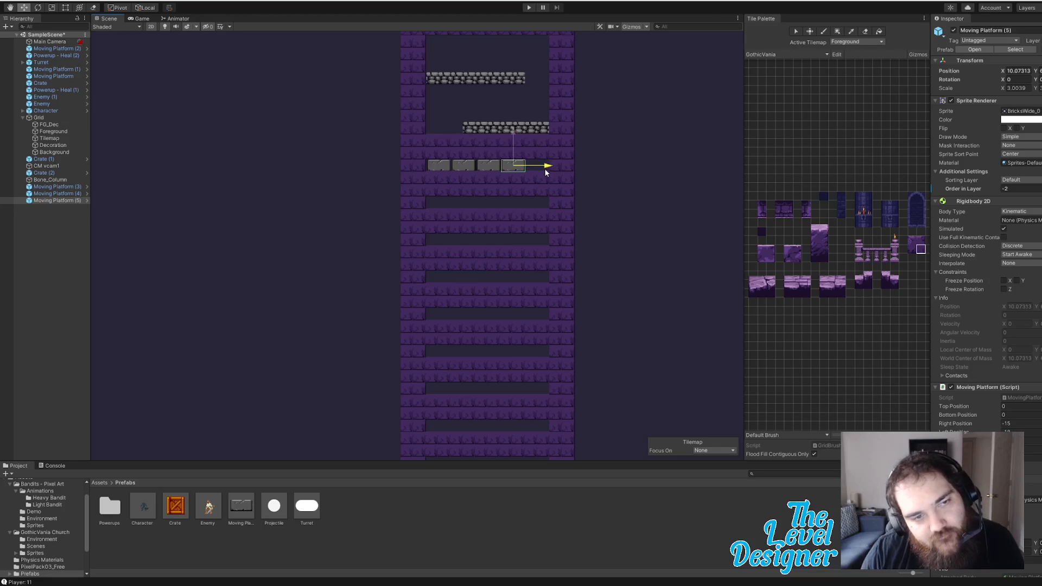
pyautogui.moveTo(546, 173); pyautogui.dragTo(506, 168)
pyautogui.click(491, 169)
pyautogui.click(463, 168)
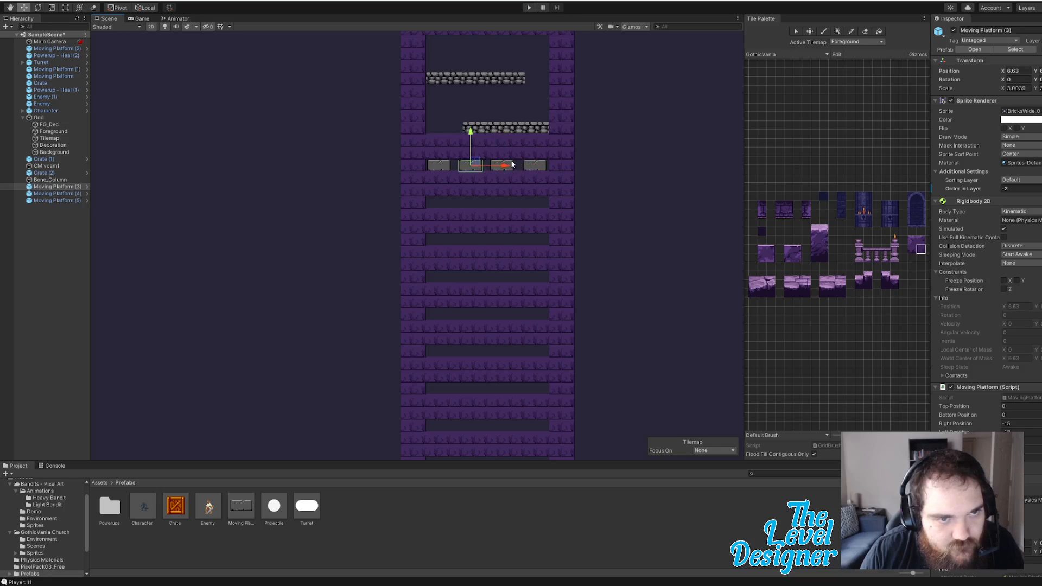
pyautogui.keyDown('shift'); pyautogui.click(511, 166); pyautogui.keyUp('shift')
pyautogui.moveTo(537, 168); pyautogui.dragTo(539, 168)
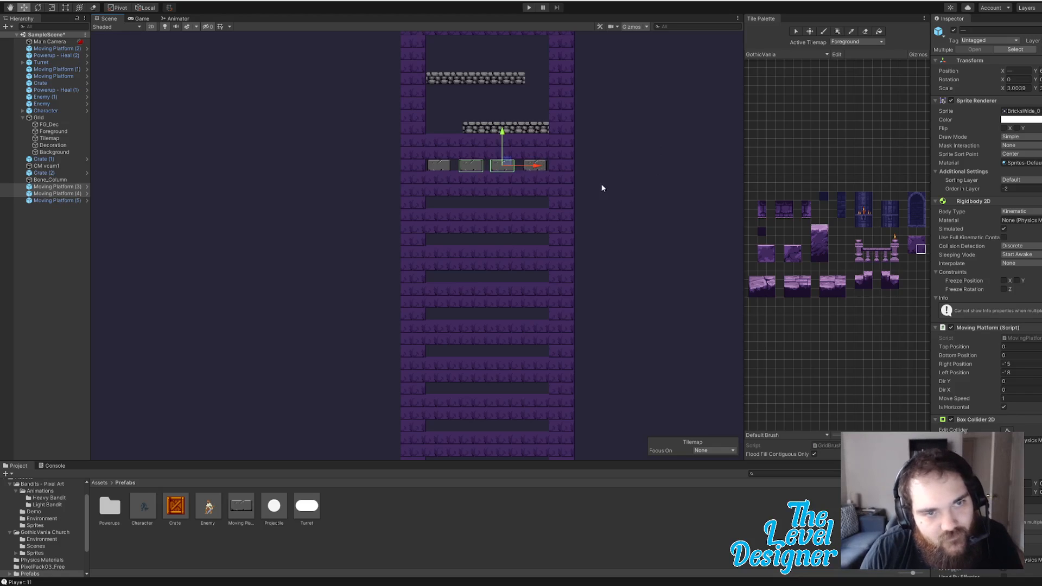
# Step: Set the Top Position of the platform nearest the large room to 67.45 in its Moving Platform script
pyautogui.click(447, 164)
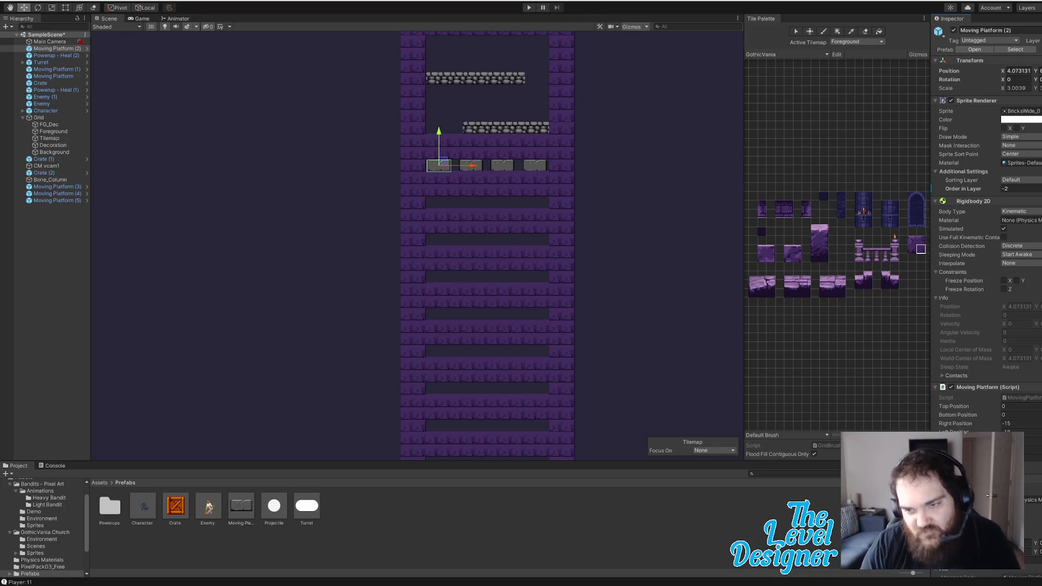
pyautogui.click(1013, 433)
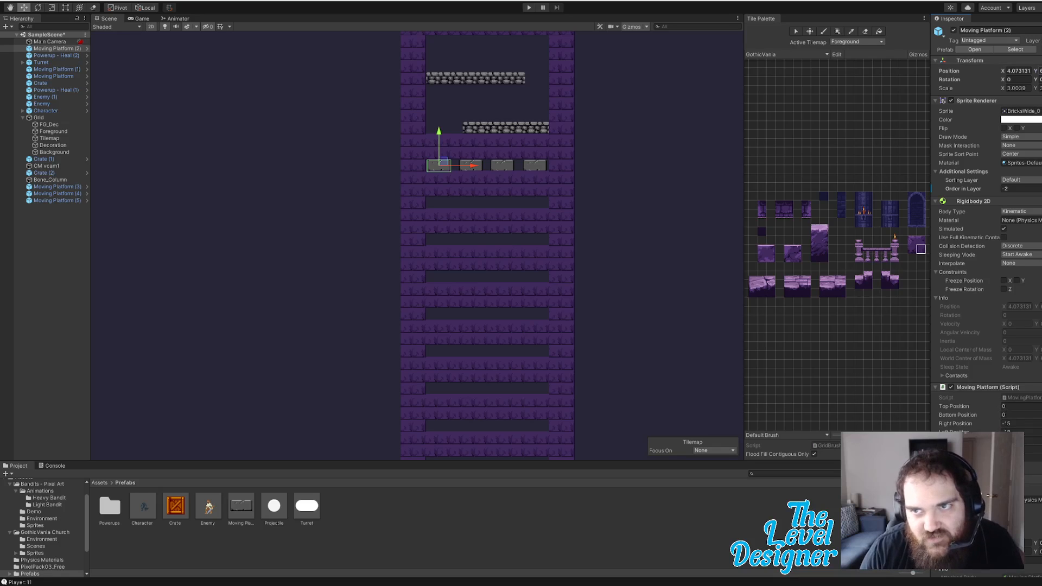
pyautogui.click(1019, 406)
pyautogui.write('67.45')
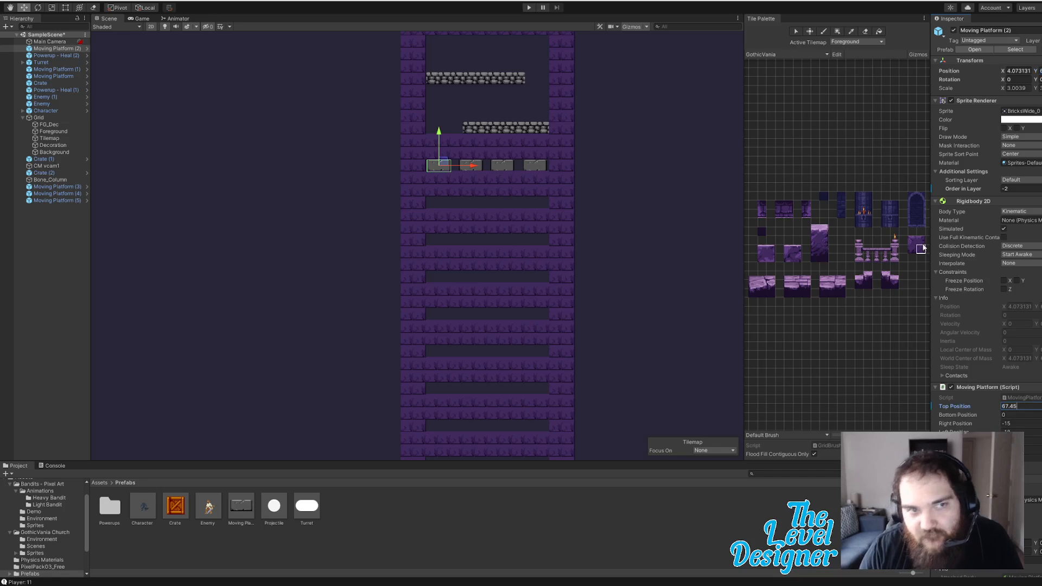
# Step: Lower that platform to the shaft's base to set its Bottom Position to 31.99 and Right Position to 0, and undo the move
pyautogui.scroll(-3, 541, 330)
pyautogui.moveTo(541, 359); pyautogui.dragTo(514, 229, button='middle')
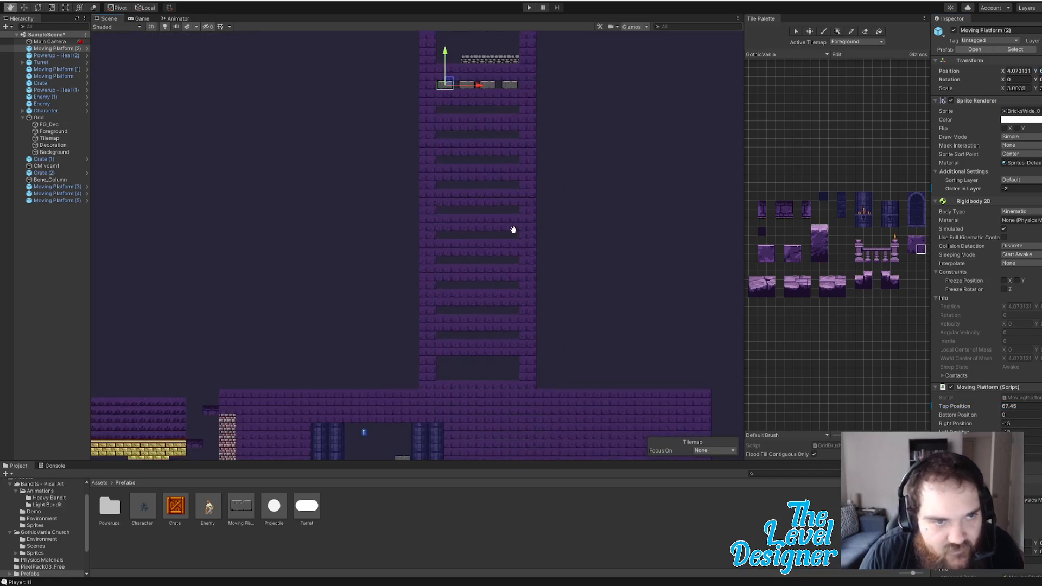
pyautogui.scroll(1, 513, 228)
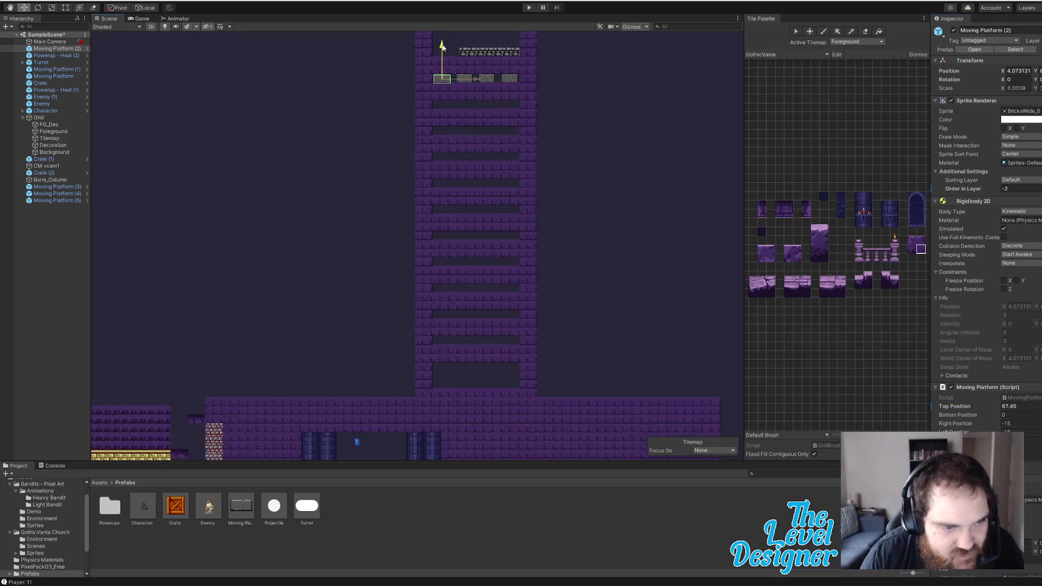
pyautogui.moveTo(442, 46); pyautogui.dragTo(456, 358)
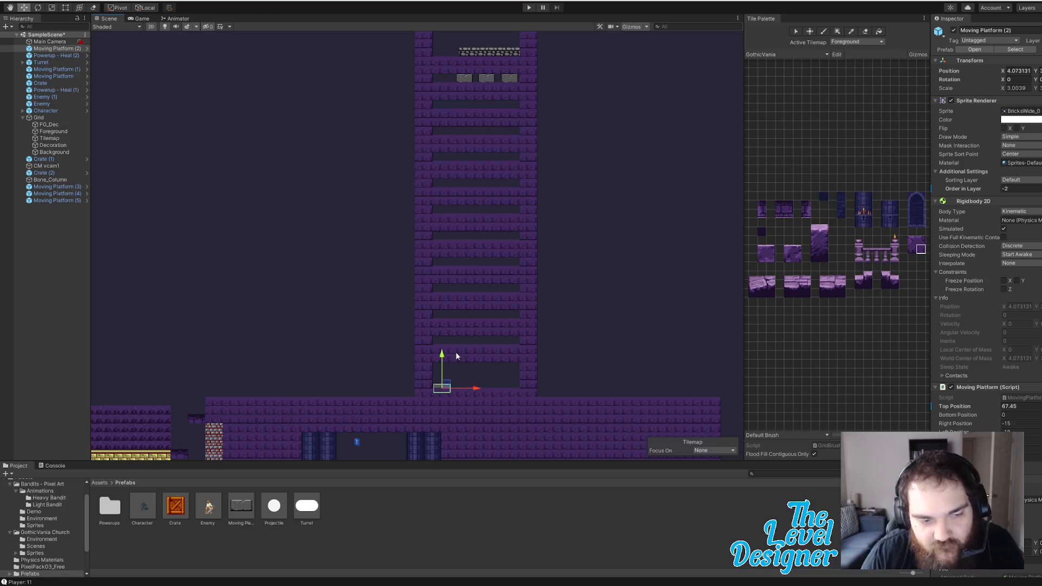
pyautogui.click(969, 60)
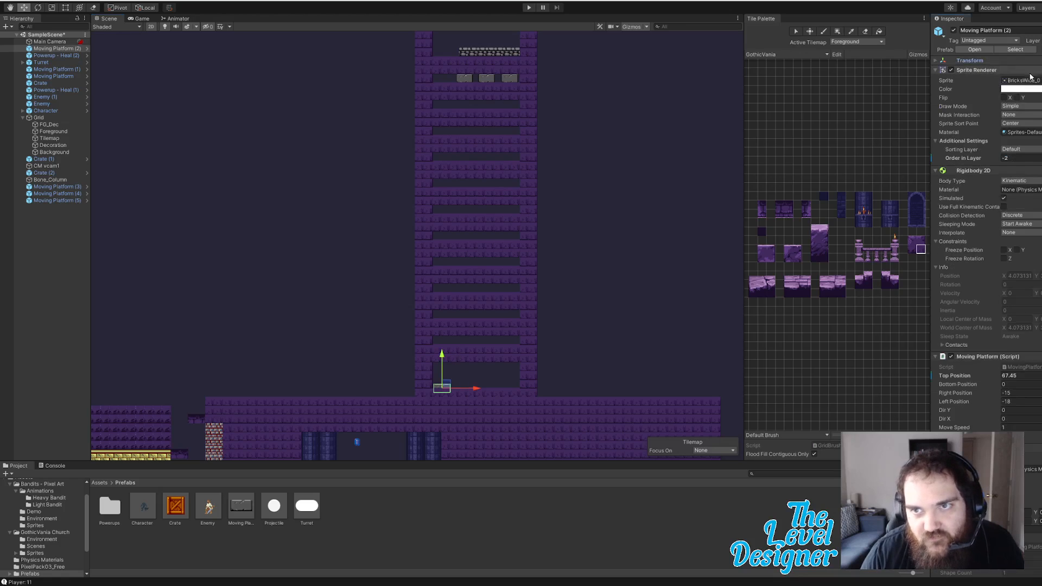
pyautogui.click(936, 61)
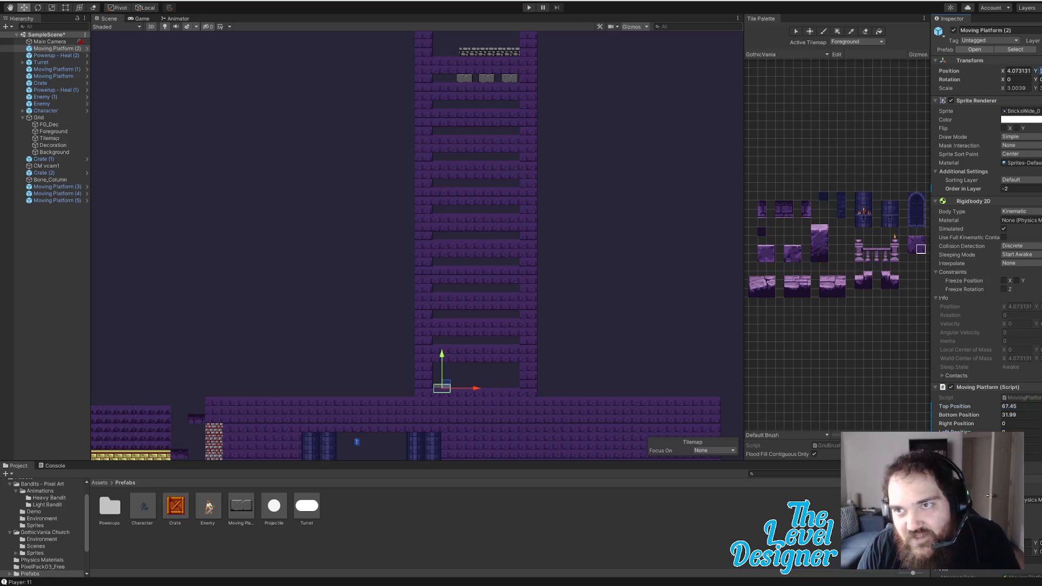
pyautogui.hotkey('ctrl', 'z')
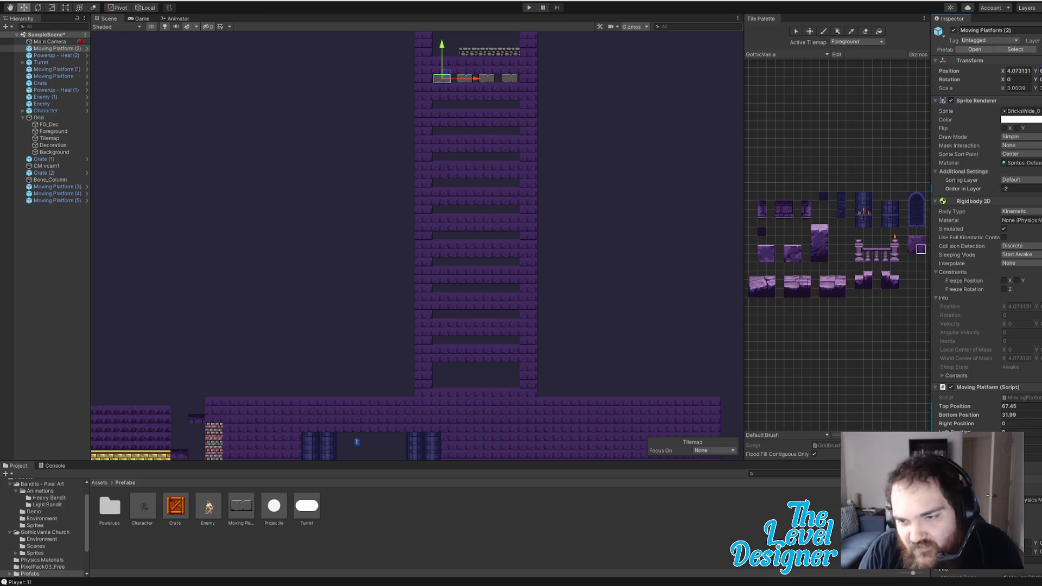
# Step: On the three duplicated platforms, set Top Position to 67.45, Right and Left Position to 0, and turn off Is Horizontal
pyautogui.click(464, 74)
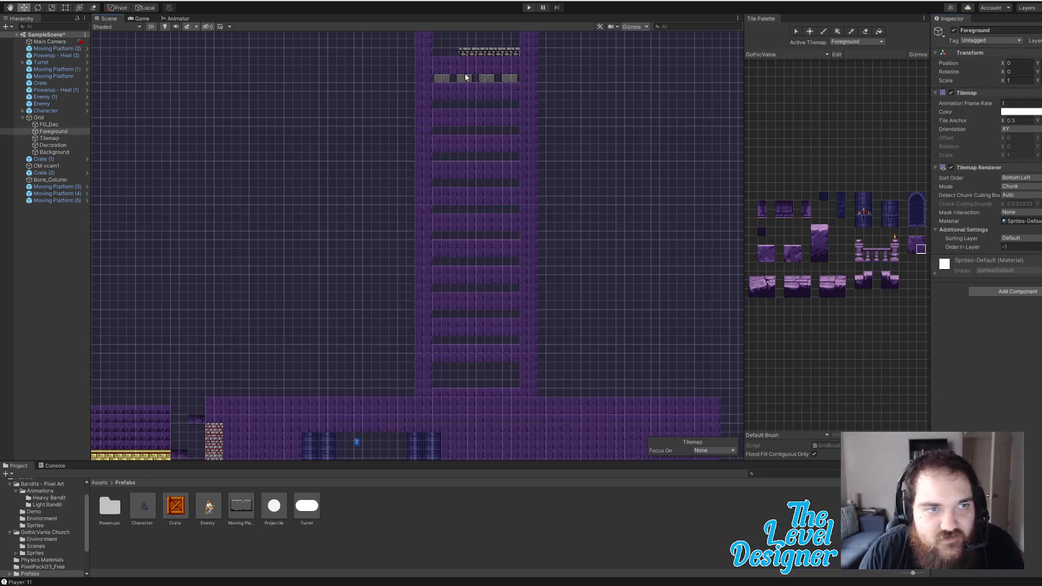
pyautogui.click(465, 80)
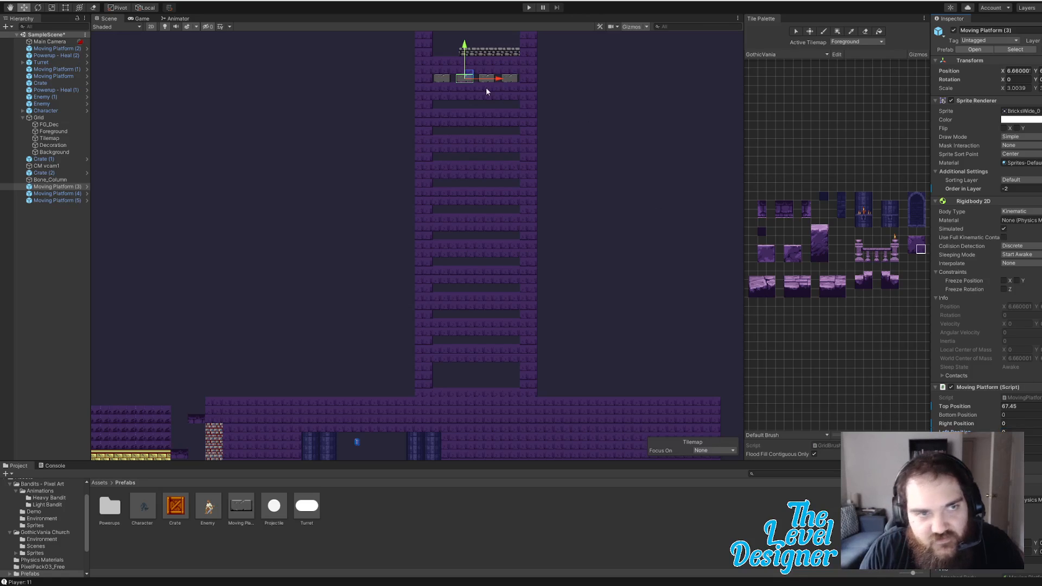
pyautogui.click(36, 194)
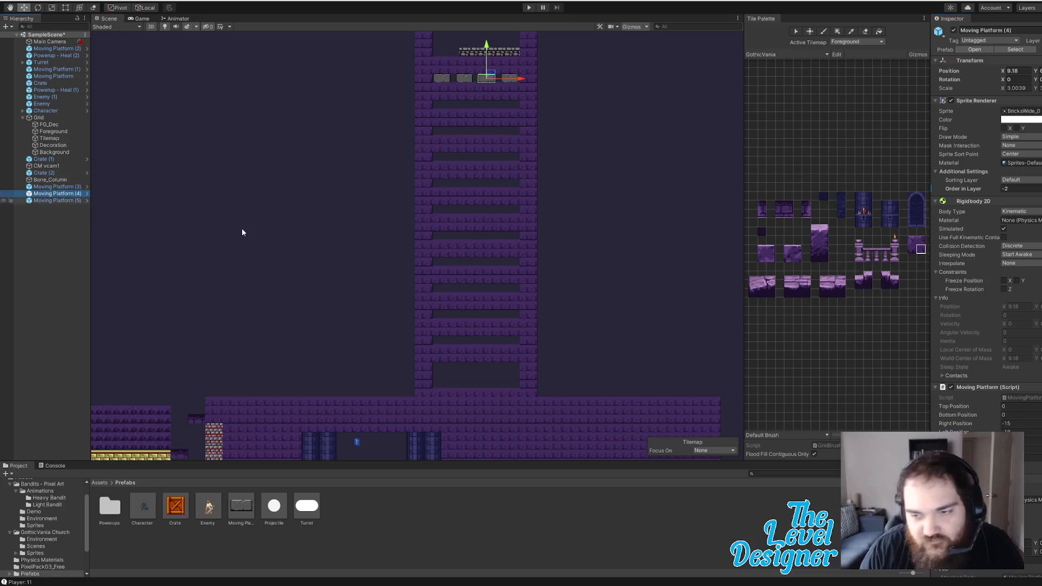
pyautogui.click(1015, 407)
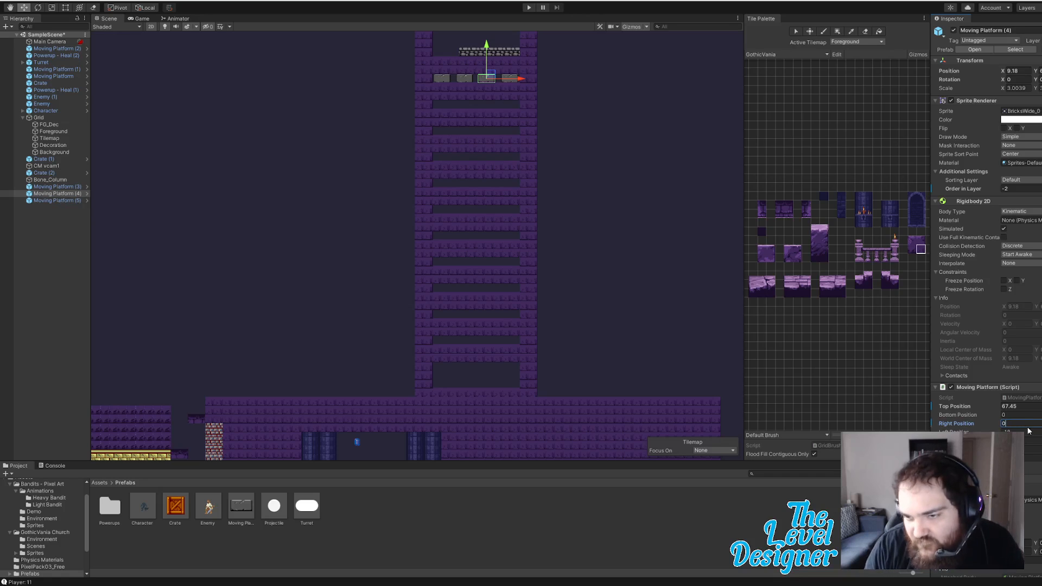
pyautogui.scroll(-3, 986, 244)
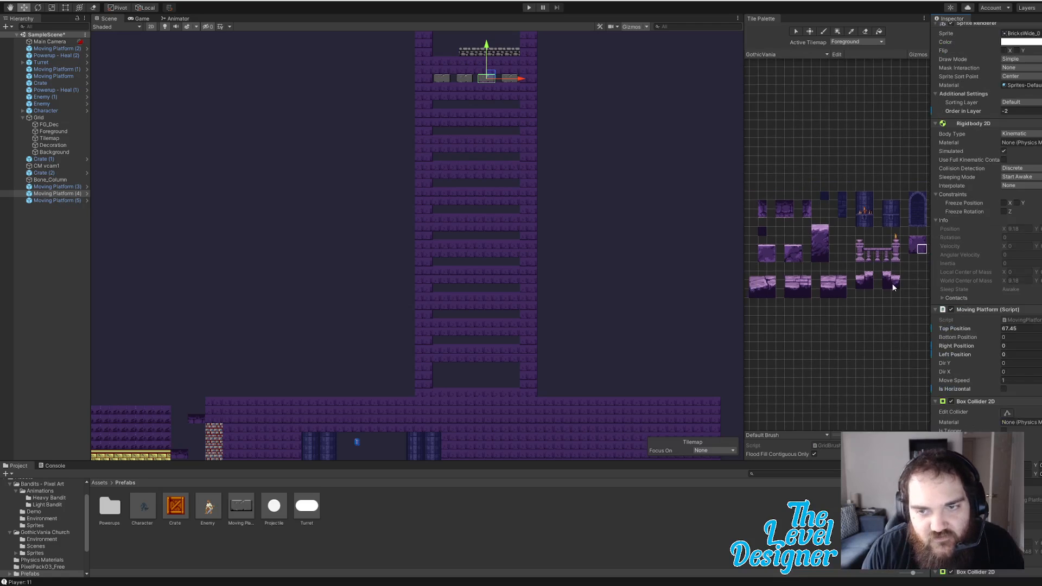
pyautogui.scroll(-1, 893, 287)
pyautogui.click(65, 200)
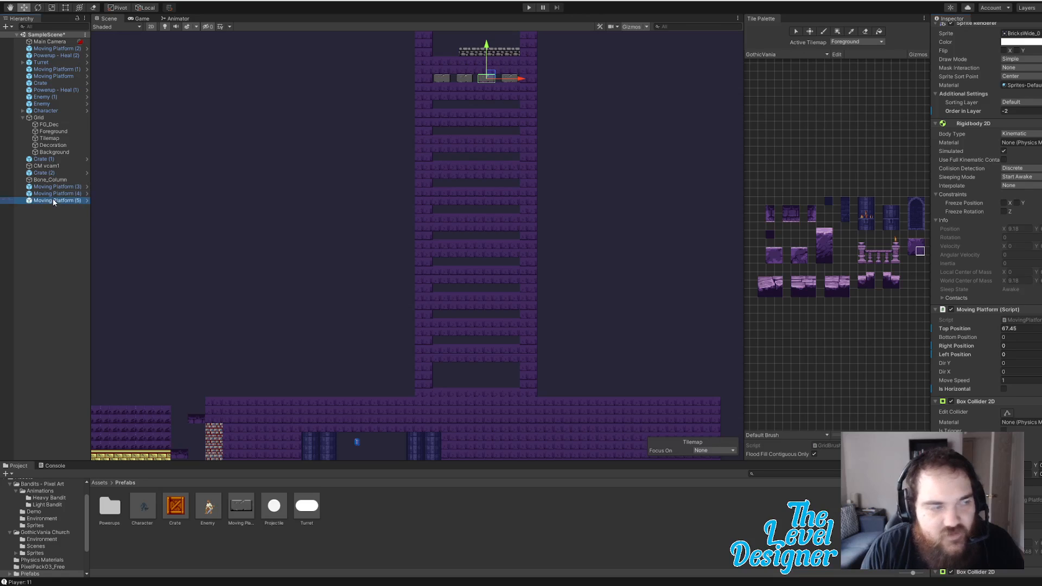
pyautogui.click(1009, 328)
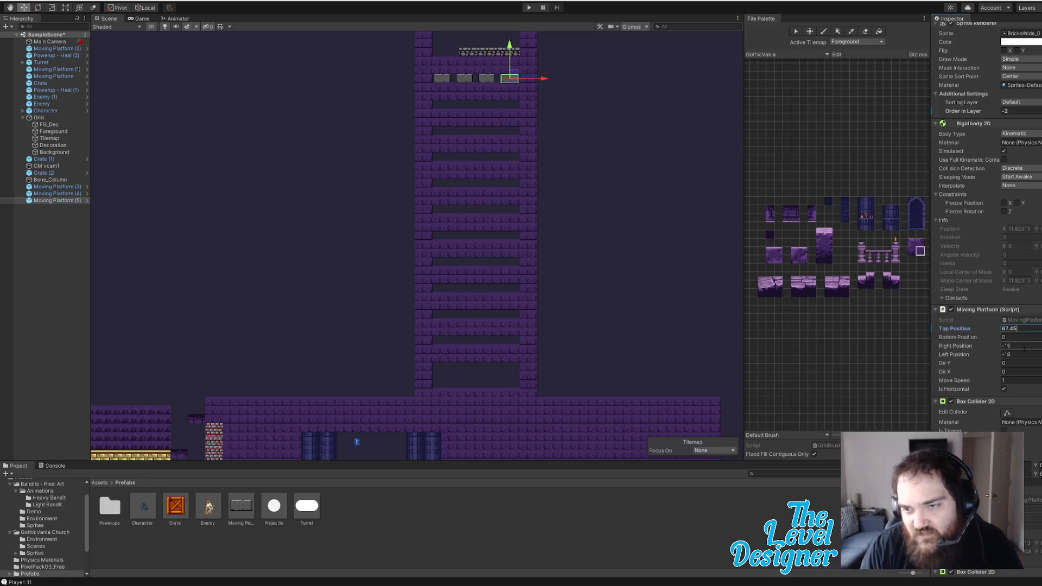
pyautogui.write('0')
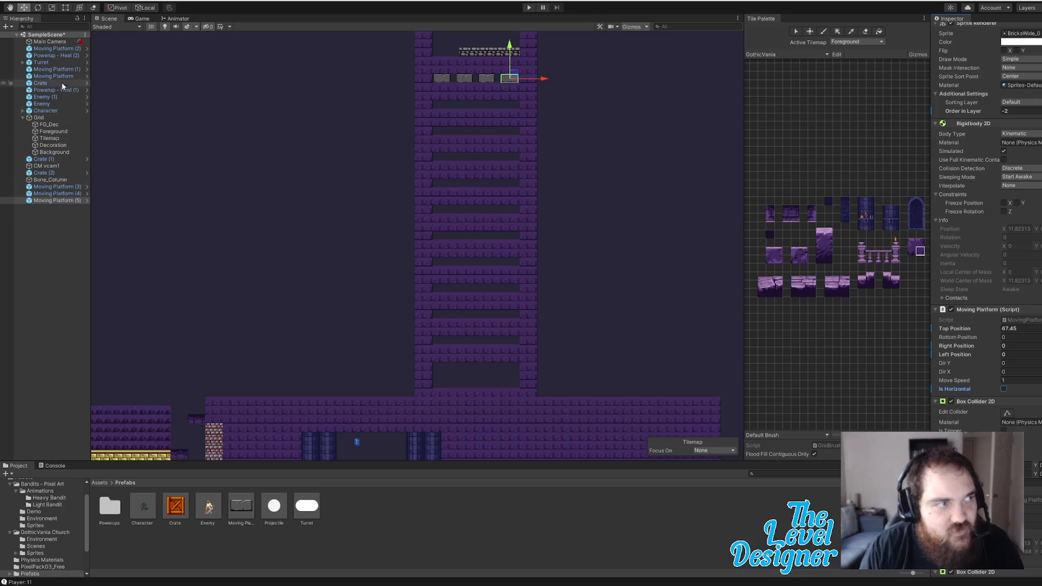
# Step: Copy the first shaft platform's Bottom Position of 31.99 to the Moving Platform scripts of the three duplicated platforms
pyautogui.click(48, 70)
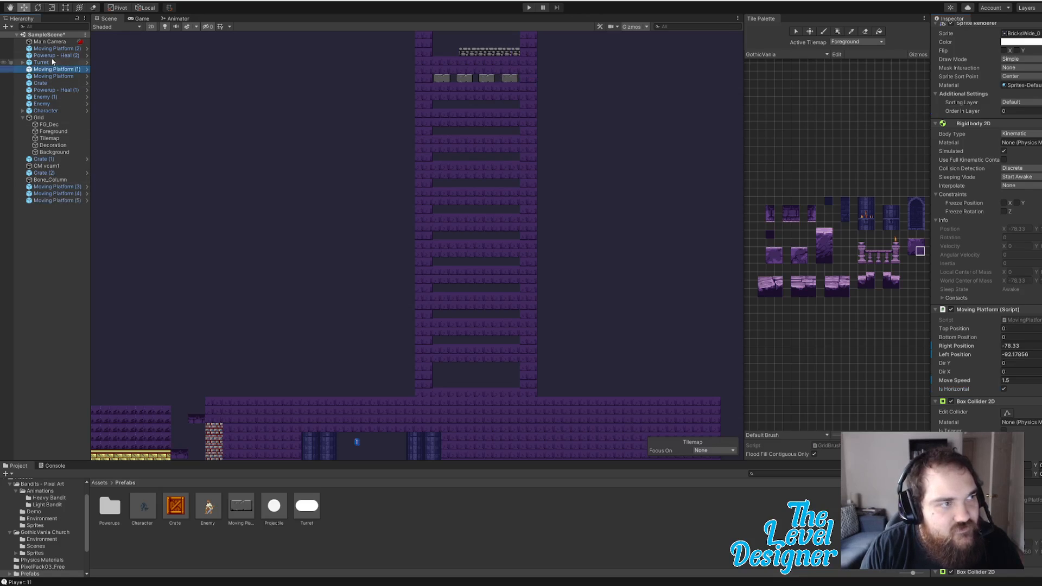
pyautogui.click(50, 50)
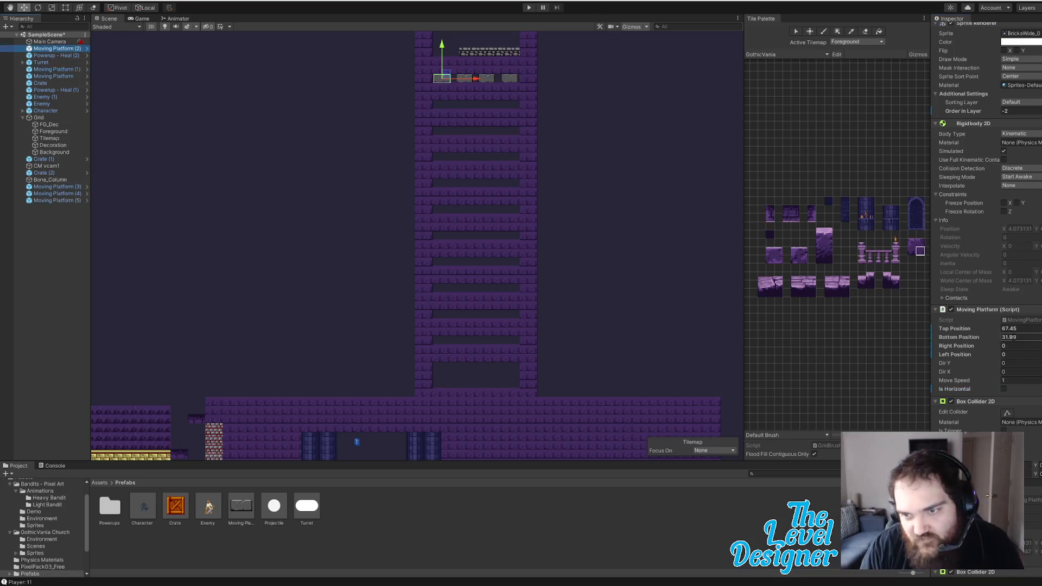
pyautogui.click(1018, 336)
pyautogui.hotkey('ctrl', 'c')
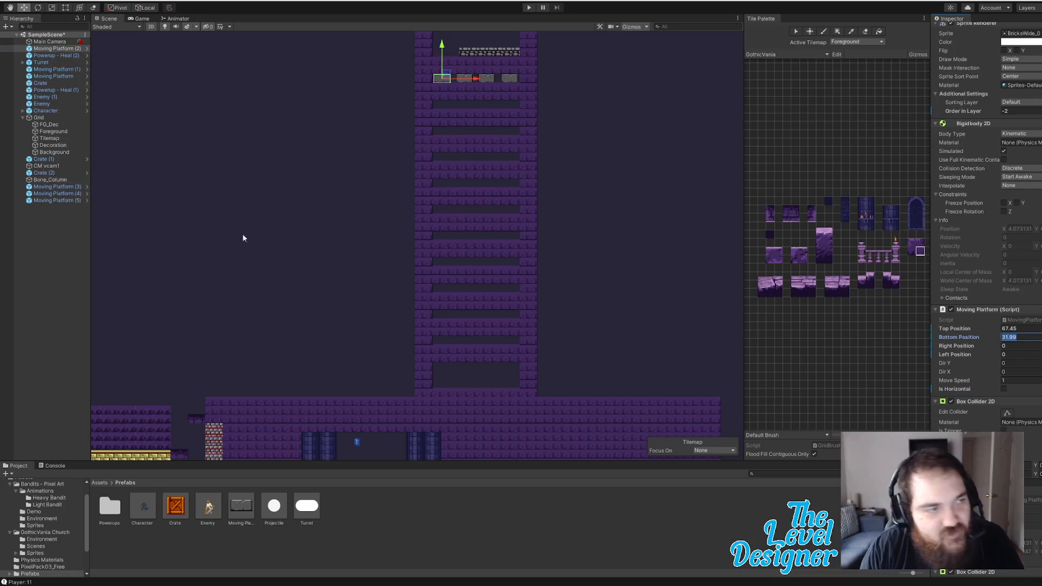
pyautogui.click(54, 186)
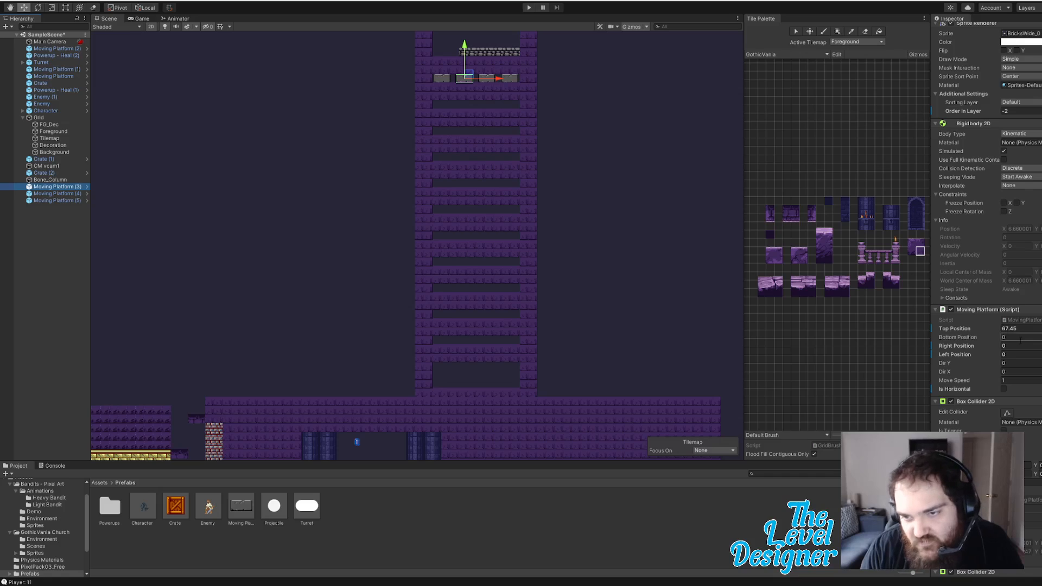
pyautogui.click(1020, 339)
pyautogui.click(55, 194)
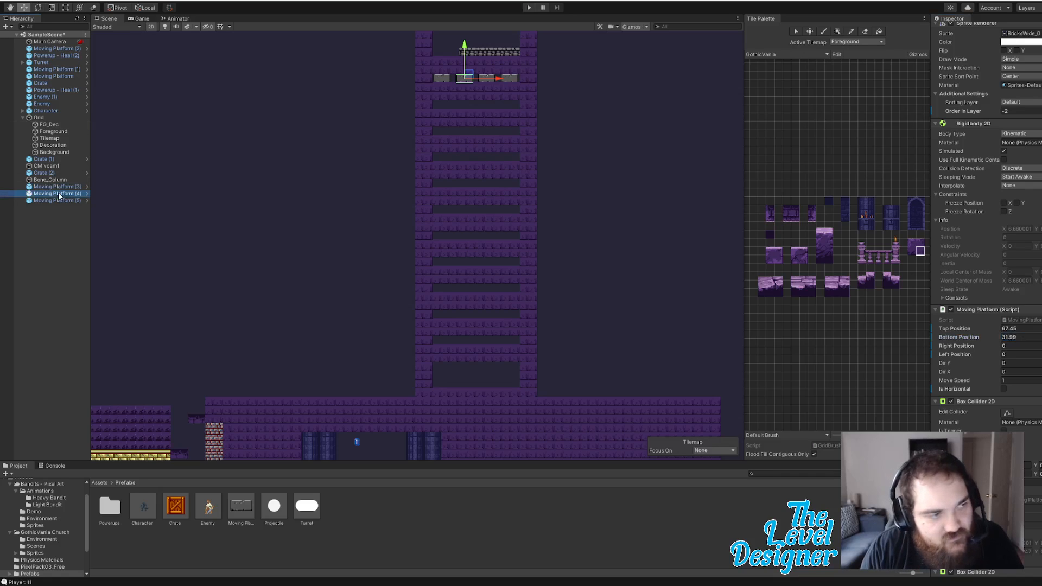
pyautogui.click(1017, 337)
pyautogui.hotkey('ctrl', 'v')
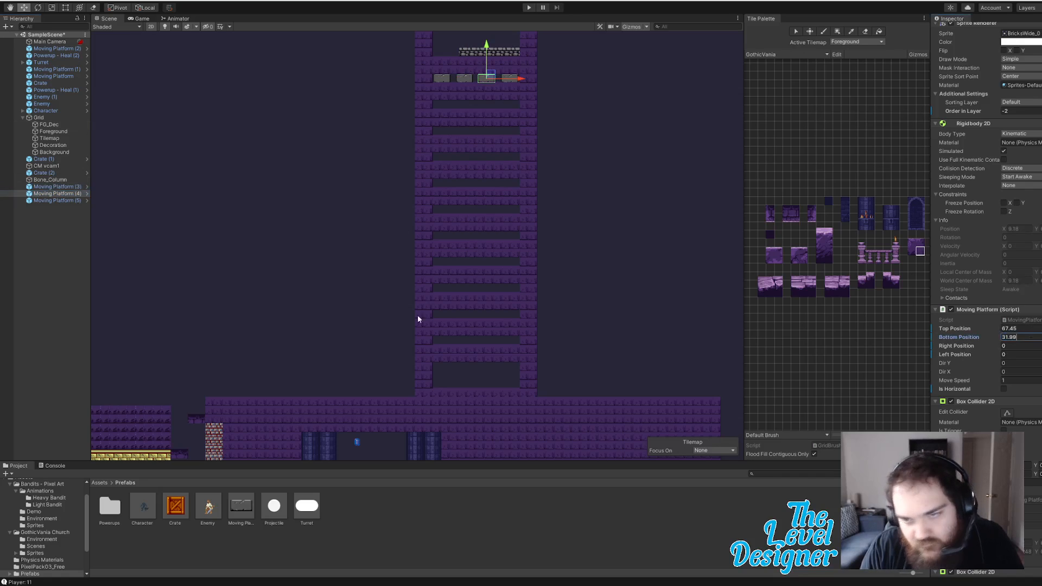
pyautogui.click(53, 201)
pyautogui.click(1025, 337)
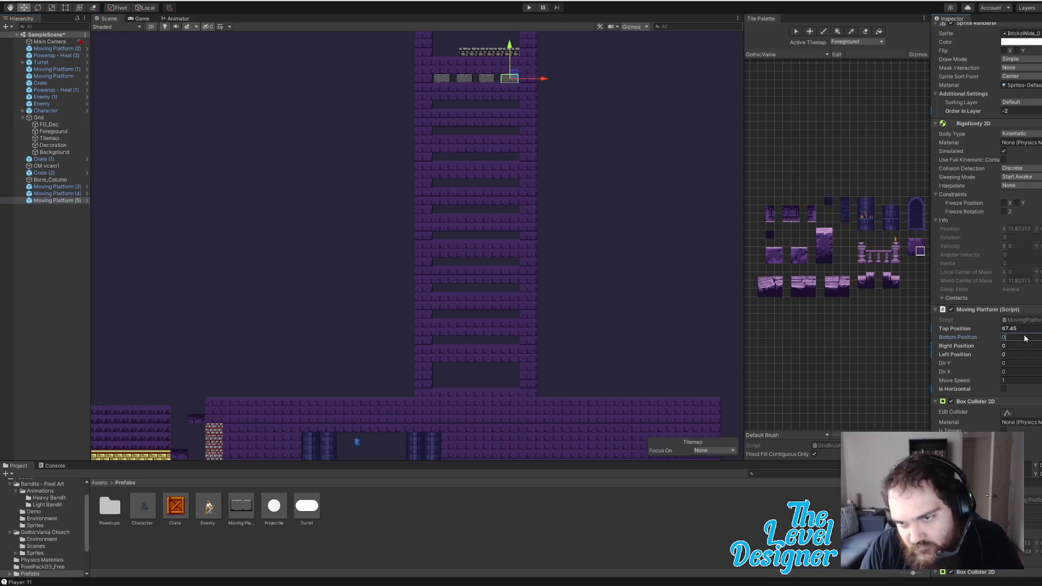
pyautogui.hotkey('ctrl', 'v')
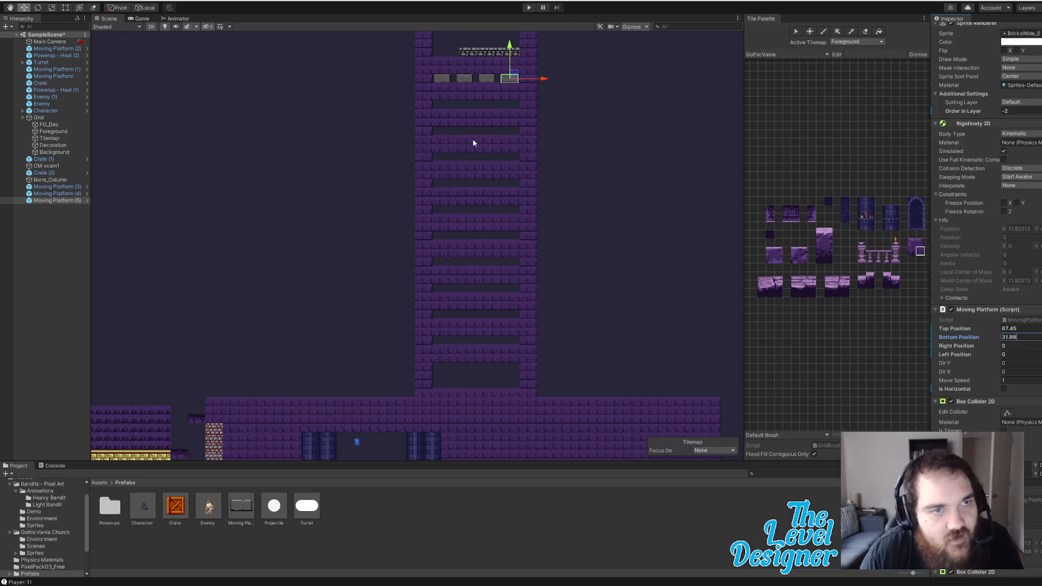
# Step: Run the game, watch the four platforms travel down the shaft in the Scene view, and stop it
pyautogui.click(140, 18)
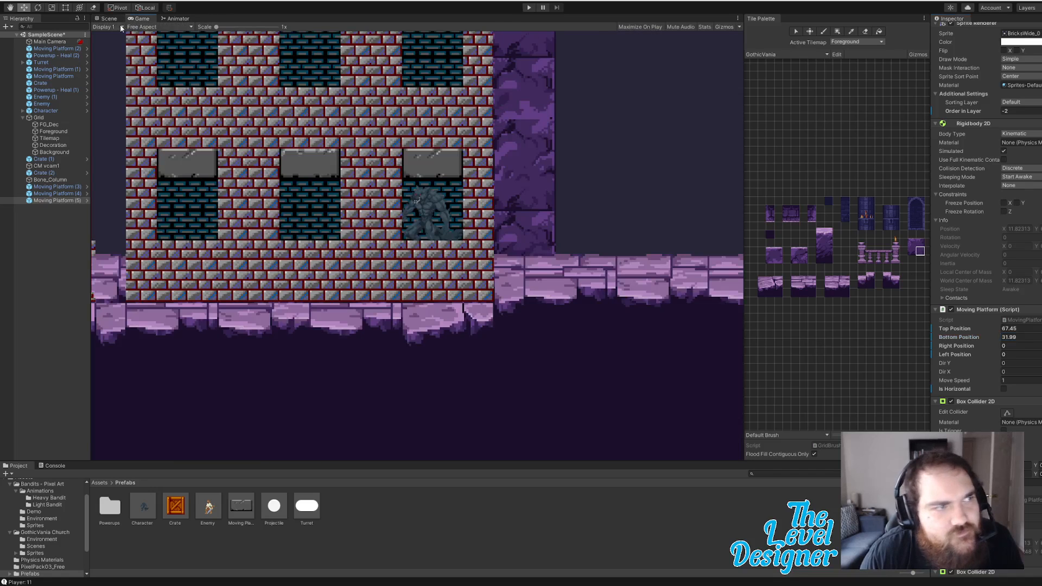
pyautogui.click(107, 19)
pyautogui.click(528, 9)
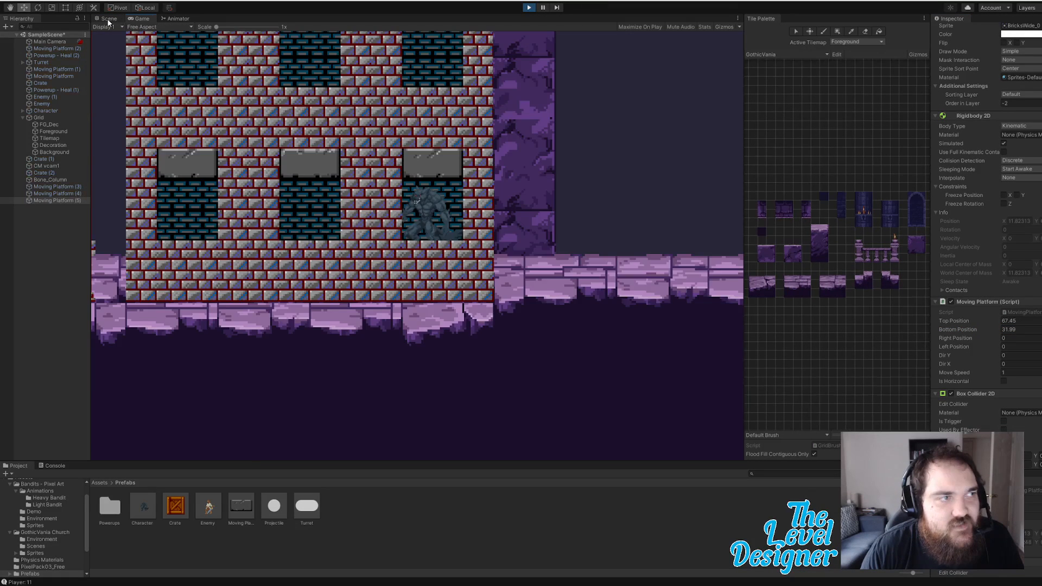
pyautogui.click(108, 20)
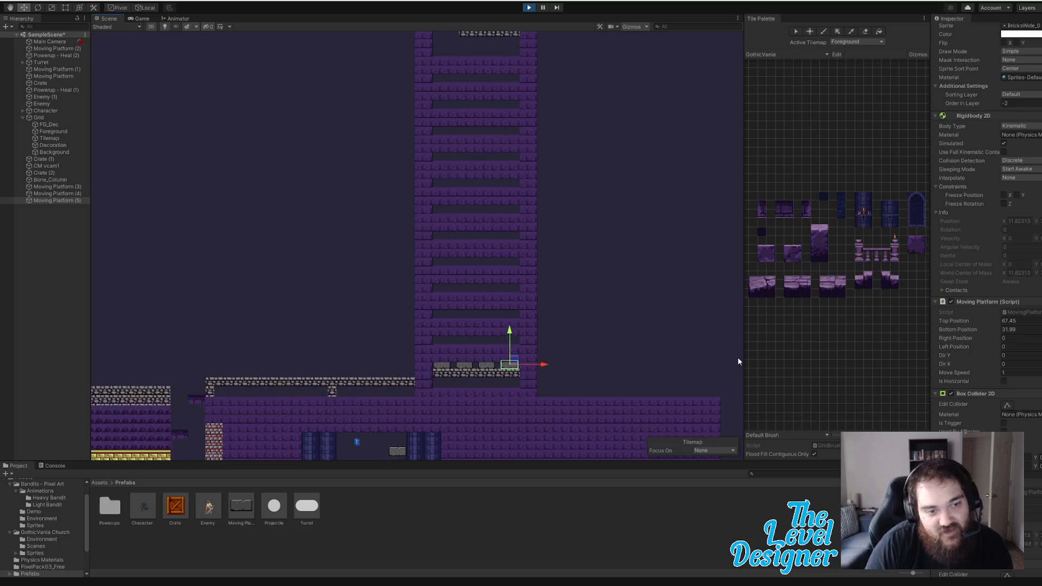
pyautogui.click(527, 8)
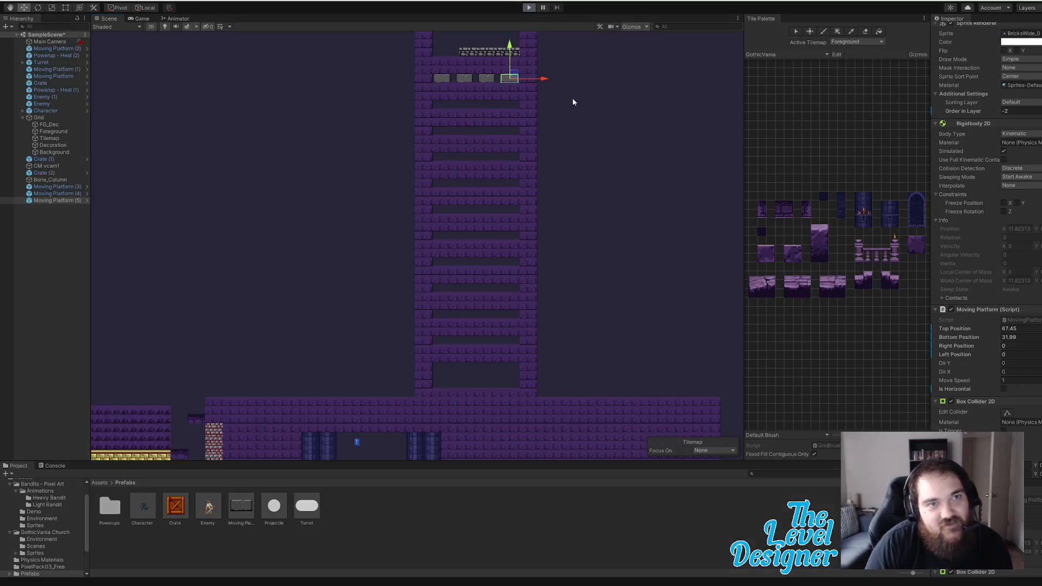
# Step: Run the game again, examine the platforms' movement and the level from the lower rooms to the top of the shaft, and stop it
pyautogui.hotkey('ctrl', 'p')
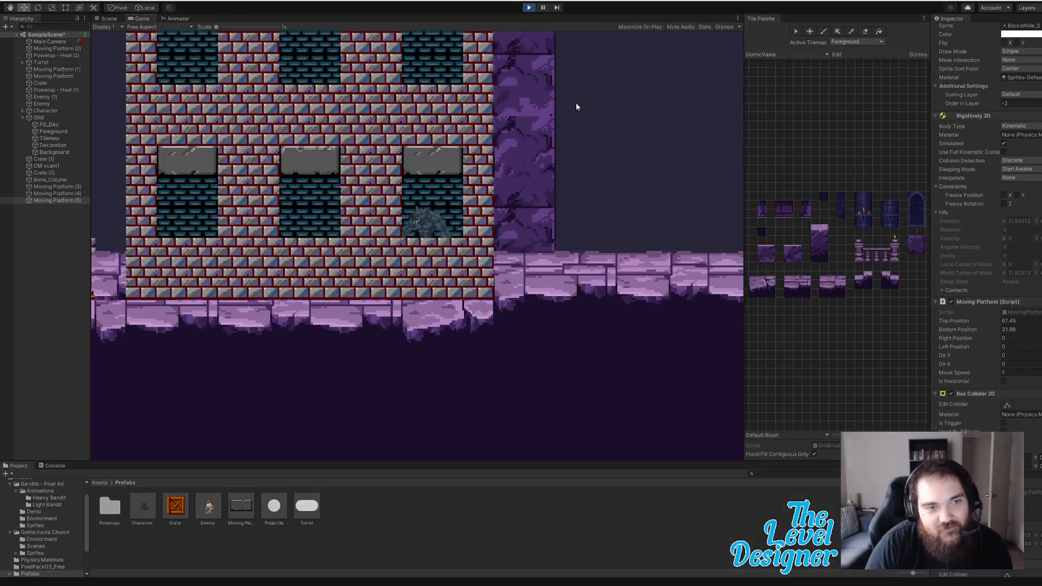
pyautogui.click(107, 19)
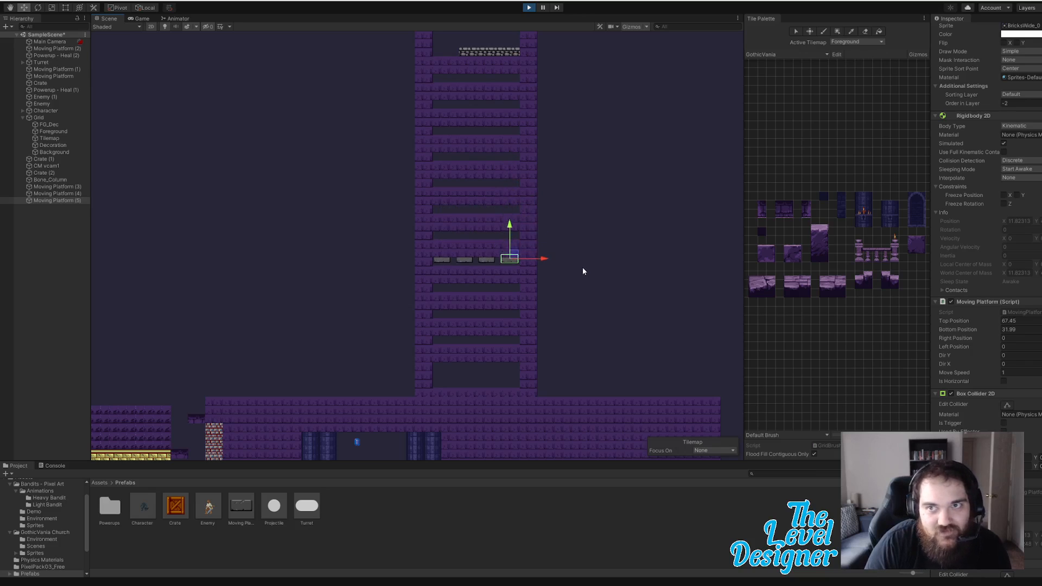
pyautogui.click(50, 241)
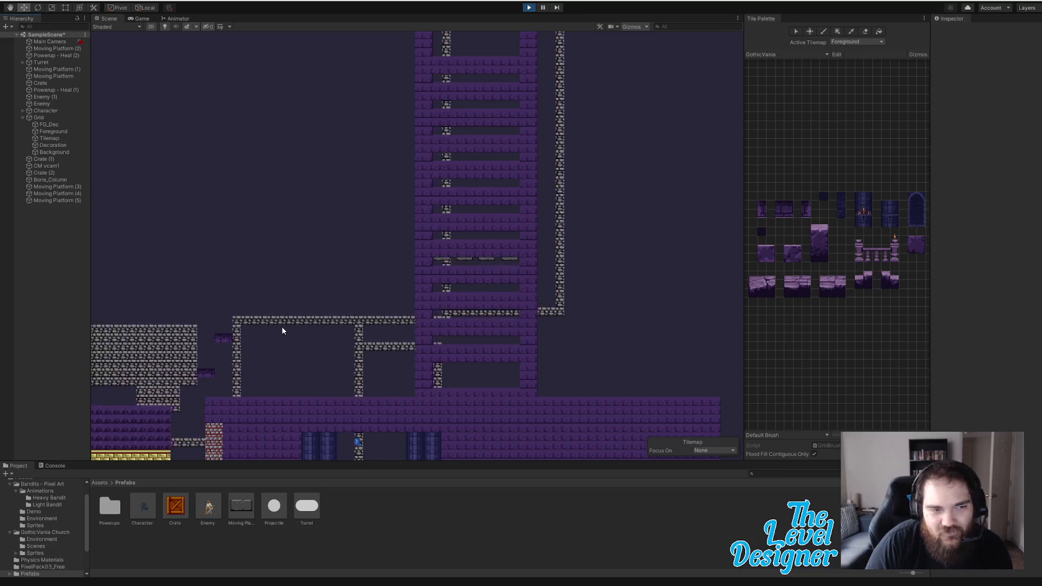
pyautogui.moveTo(295, 377); pyautogui.dragTo(427, 227, button='middle')
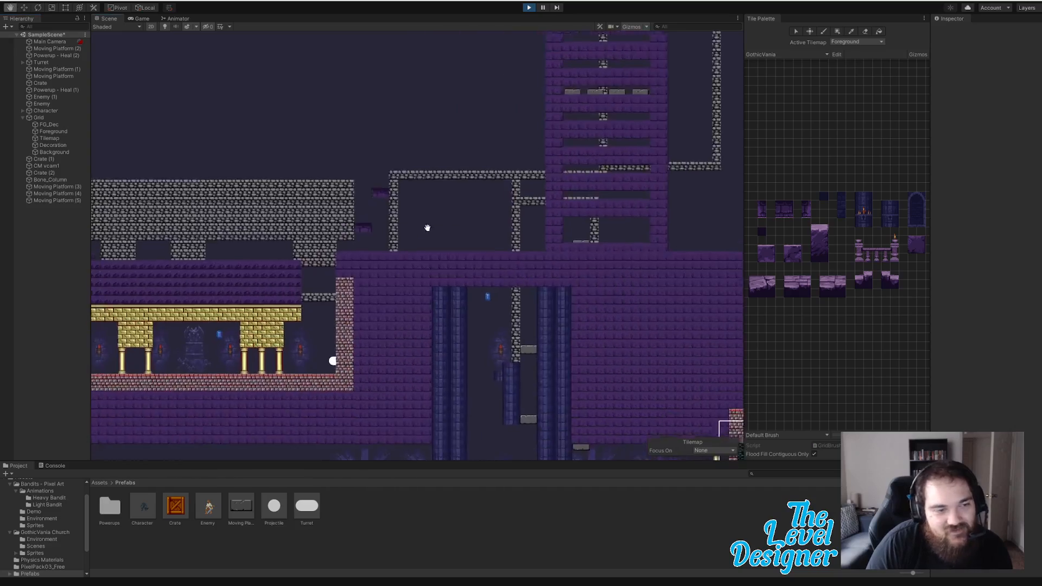
pyautogui.moveTo(324, 300)
pyautogui.mouseDown(button='middle')
pyautogui.moveTo(488, 230)
pyautogui.moveTo(508, 194)
pyautogui.mouseUp(button='middle')
pyautogui.moveTo(366, 267); pyautogui.dragTo(450, 250, button='middle')
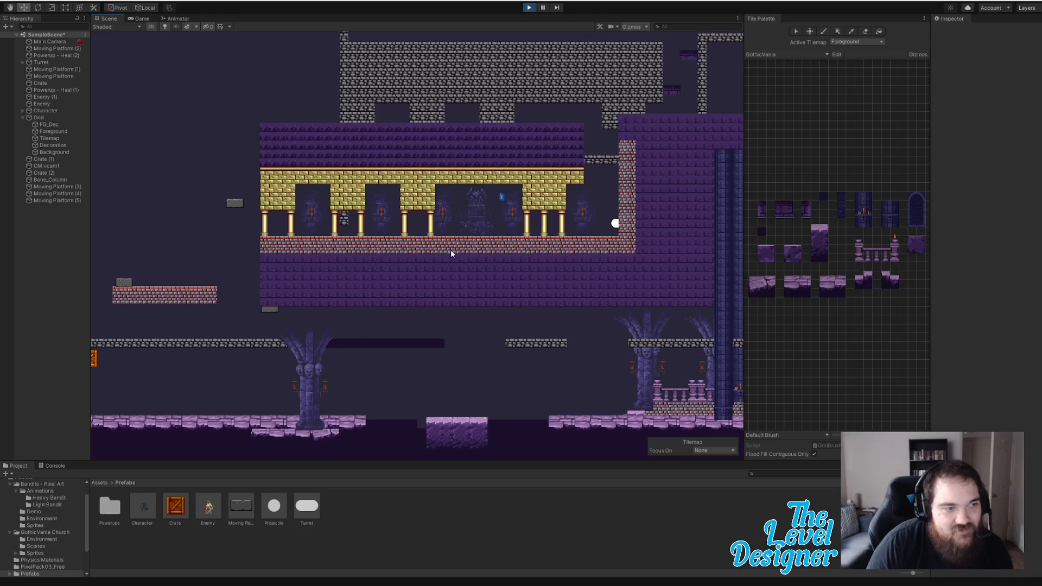
pyautogui.moveTo(626, 235); pyautogui.dragTo(373, 368, button='middle')
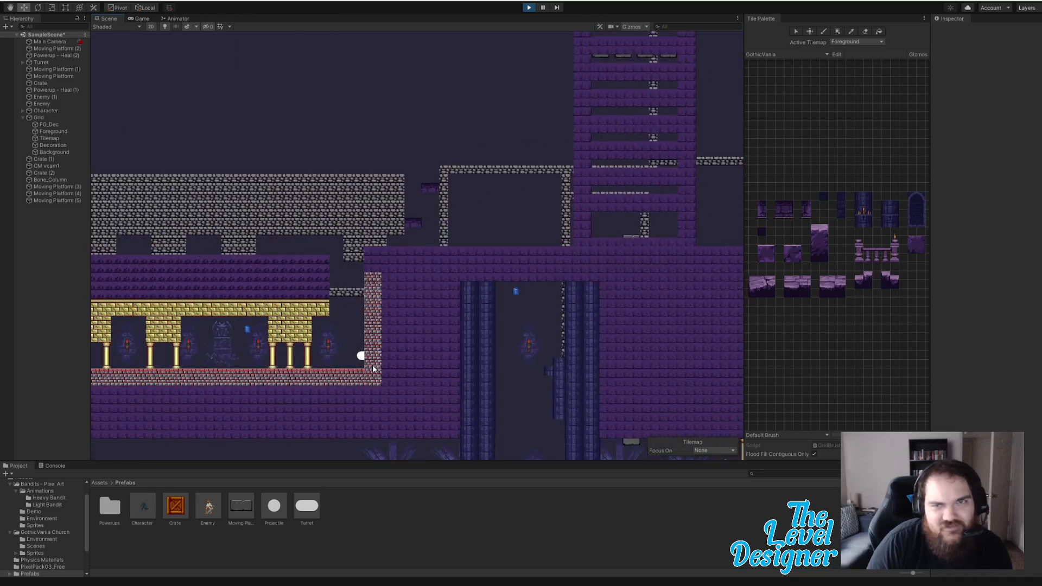
pyautogui.moveTo(551, 205); pyautogui.dragTo(336, 456, button='middle')
pyautogui.moveTo(463, 258); pyautogui.dragTo(448, 374, button='middle')
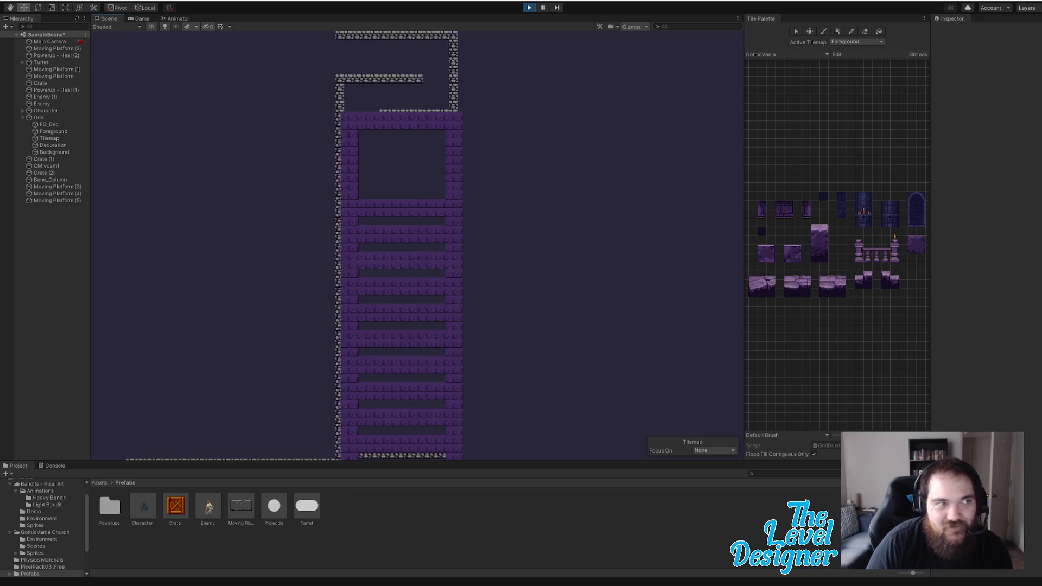
pyautogui.click(530, 8)
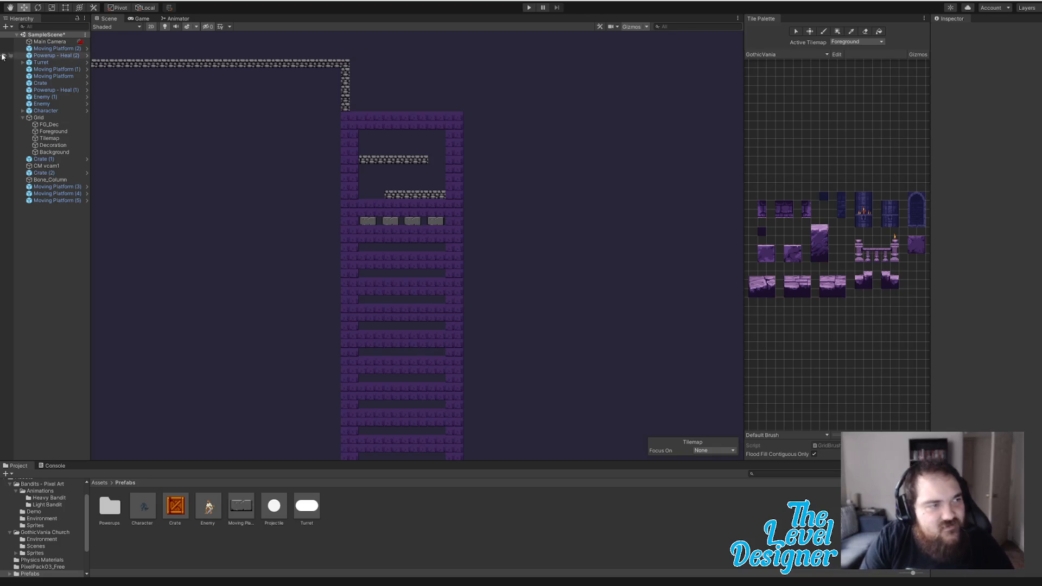
# Step: Compare the sorting orders of the Grid's tilemap layers and set the Background layer's Order in Layer to -4
pyautogui.click(49, 138)
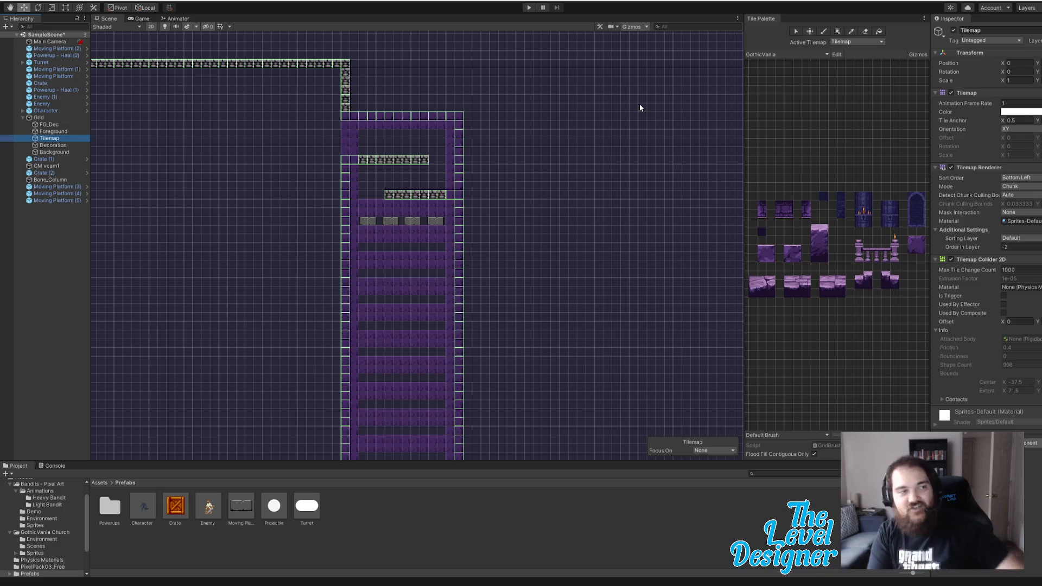
pyautogui.click(55, 124)
pyautogui.click(68, 130)
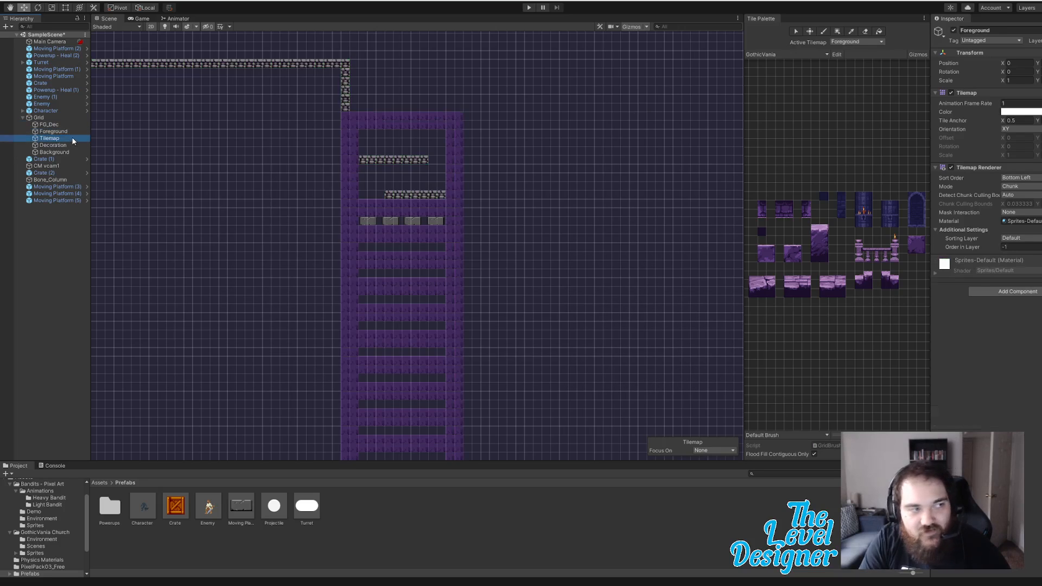
pyautogui.click(72, 137)
pyautogui.click(79, 145)
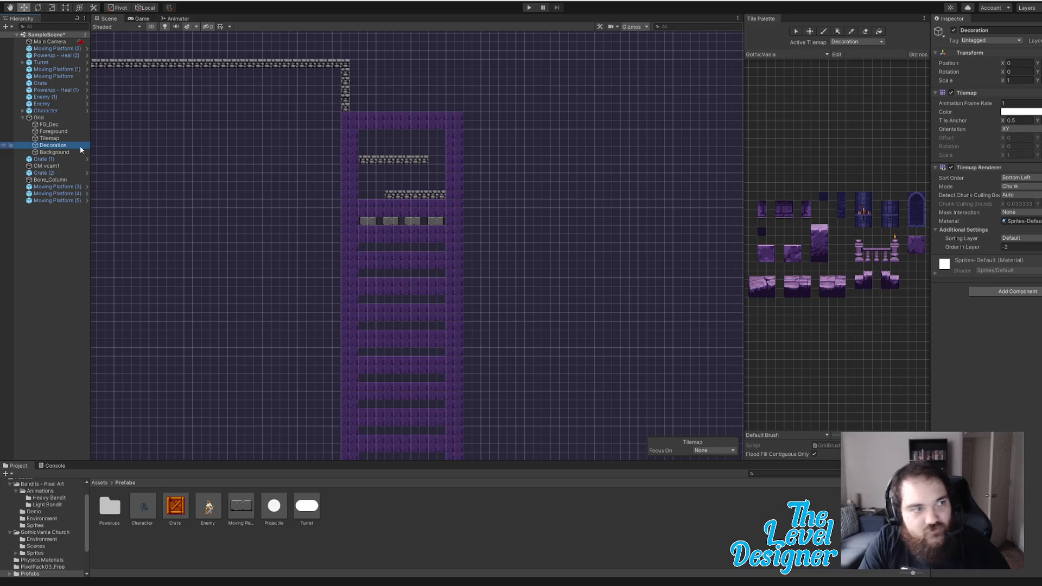
pyautogui.click(70, 151)
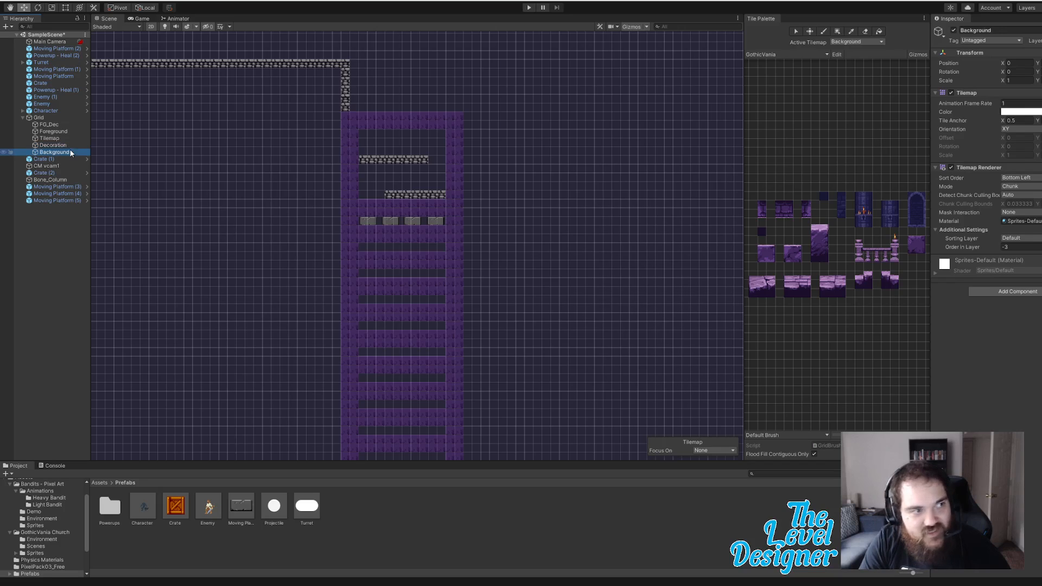
pyautogui.click(1019, 247)
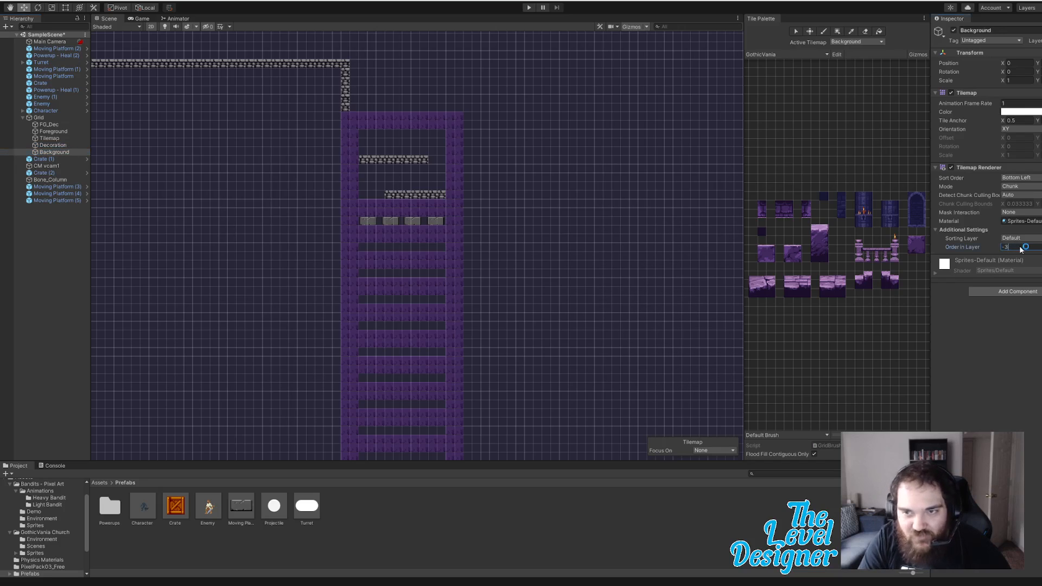
pyautogui.write('-4')
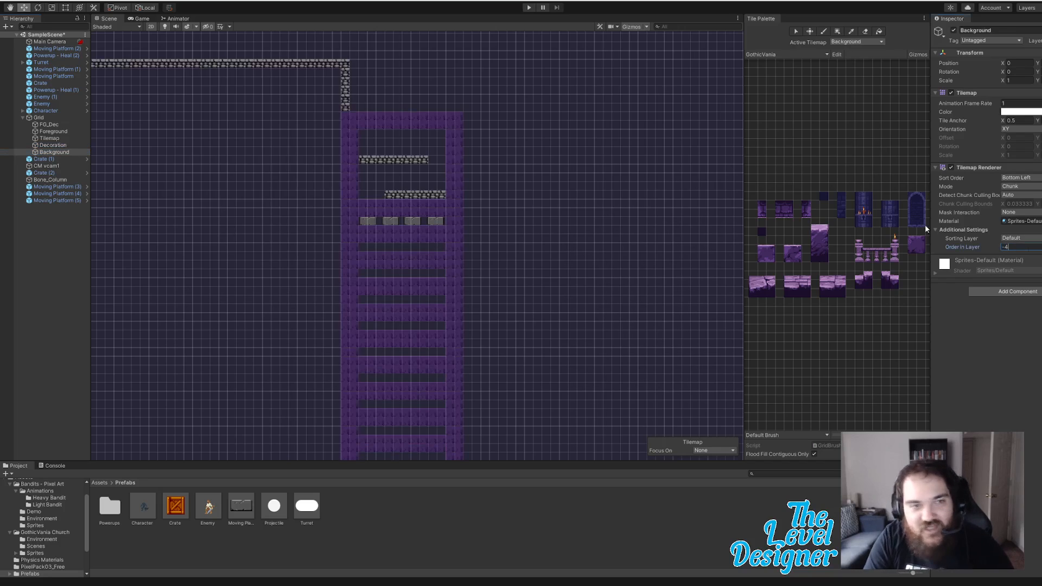
# Step: Change the Decoration layer's Order in Layer, and set the Tilemap layer's Order in Layer to -3
pyautogui.click(48, 146)
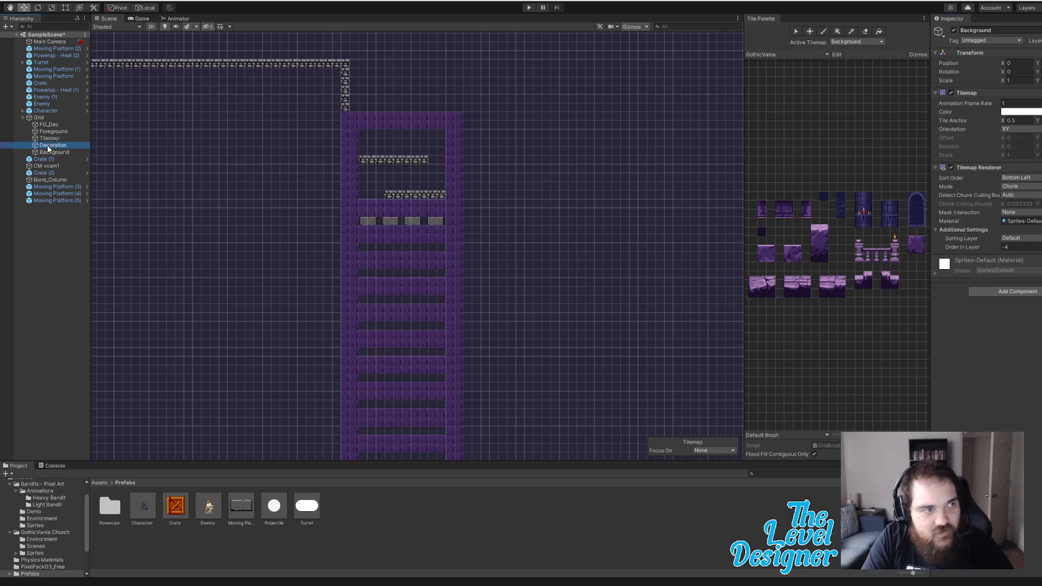
pyautogui.click(1031, 248)
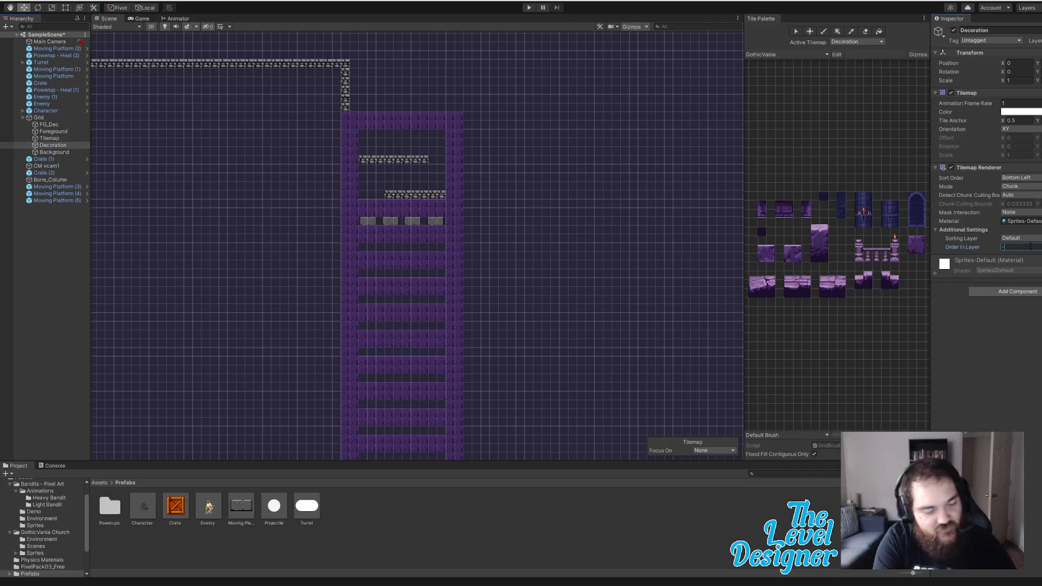
pyautogui.click(85, 139)
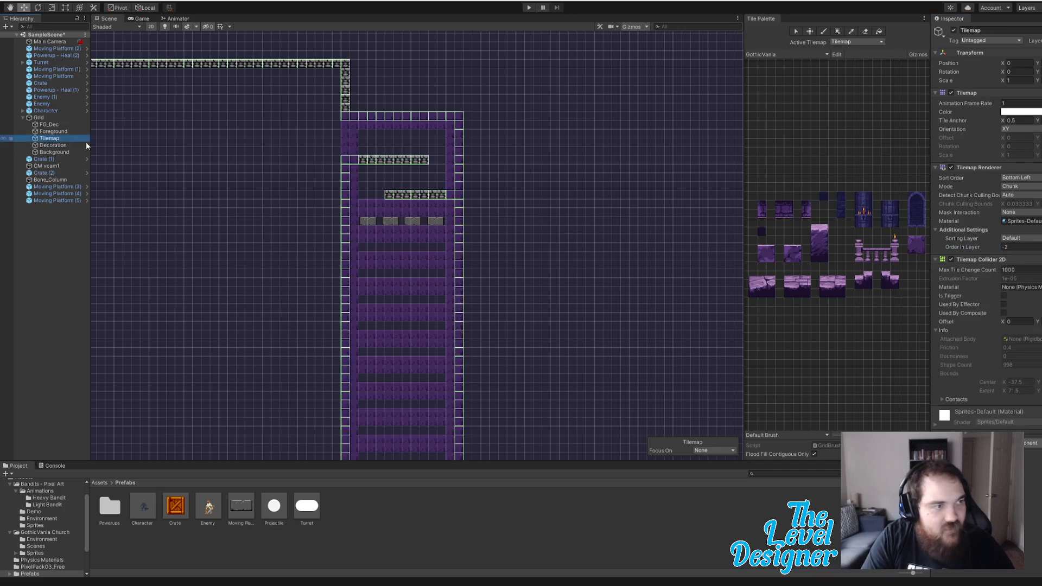
pyautogui.click(1020, 247)
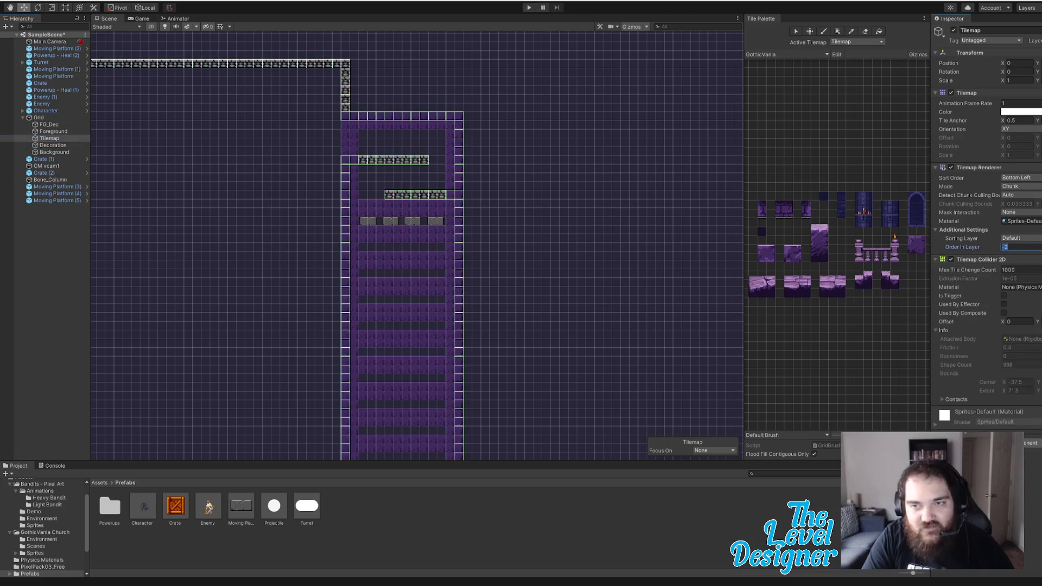
pyautogui.write('-3')
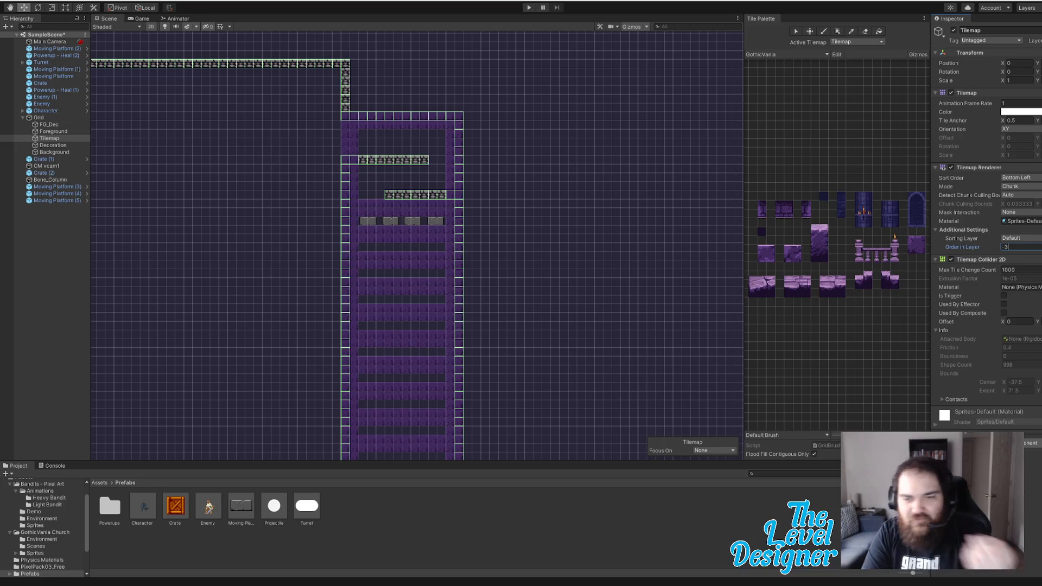
pyautogui.click(833, 548)
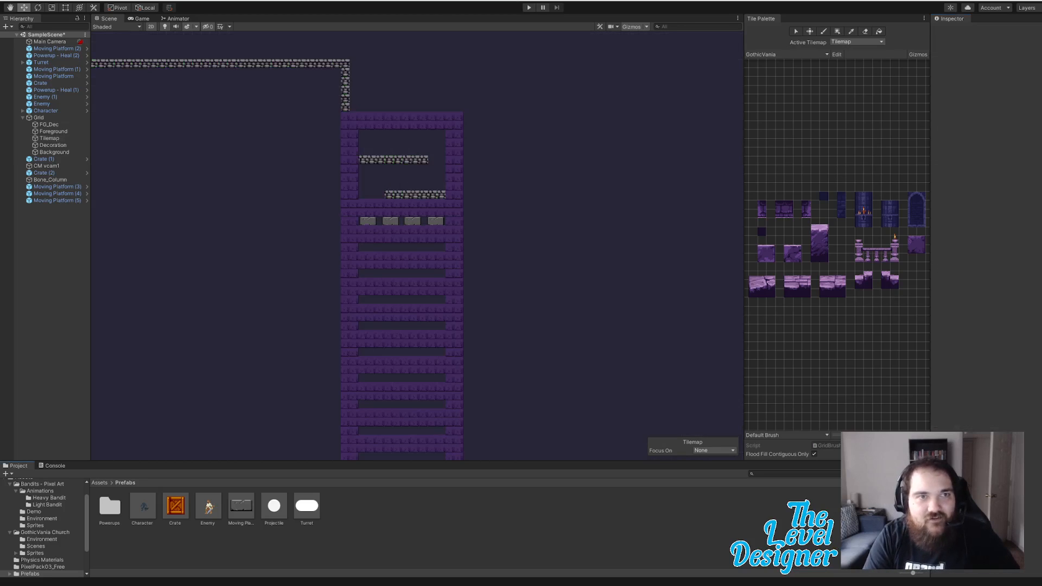
# Step: Run the game, watch the four platforms travel down to the shaft's floor in the Scene view, and stop it
pyautogui.click(528, 7)
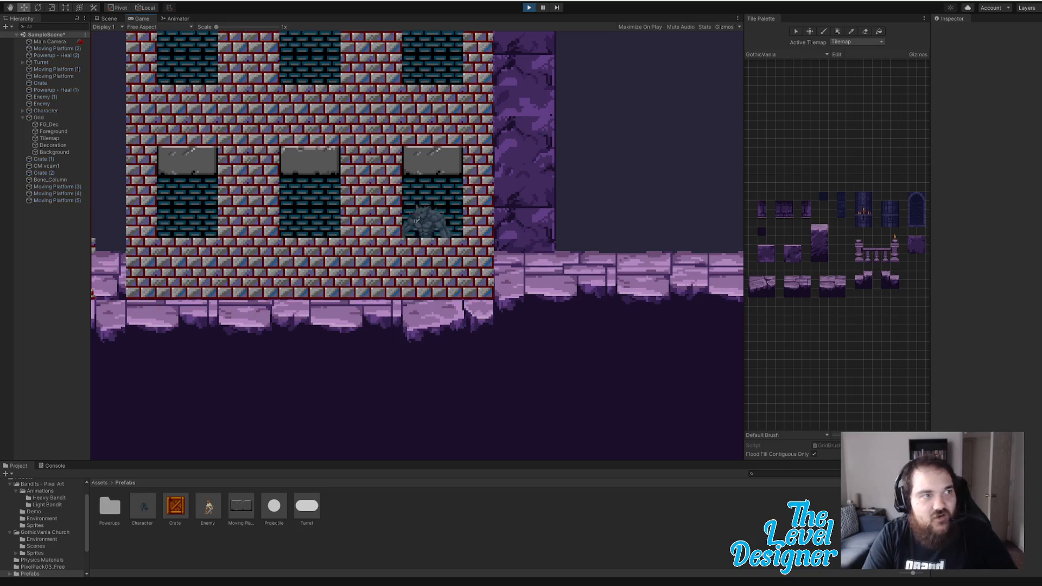
pyautogui.click(111, 18)
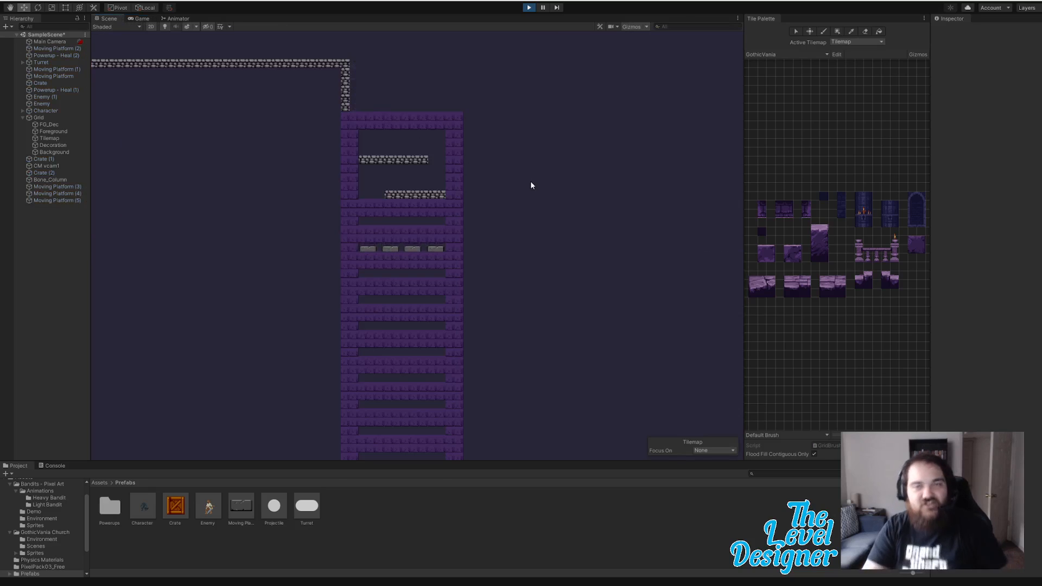
pyautogui.scroll(1, 555, 314)
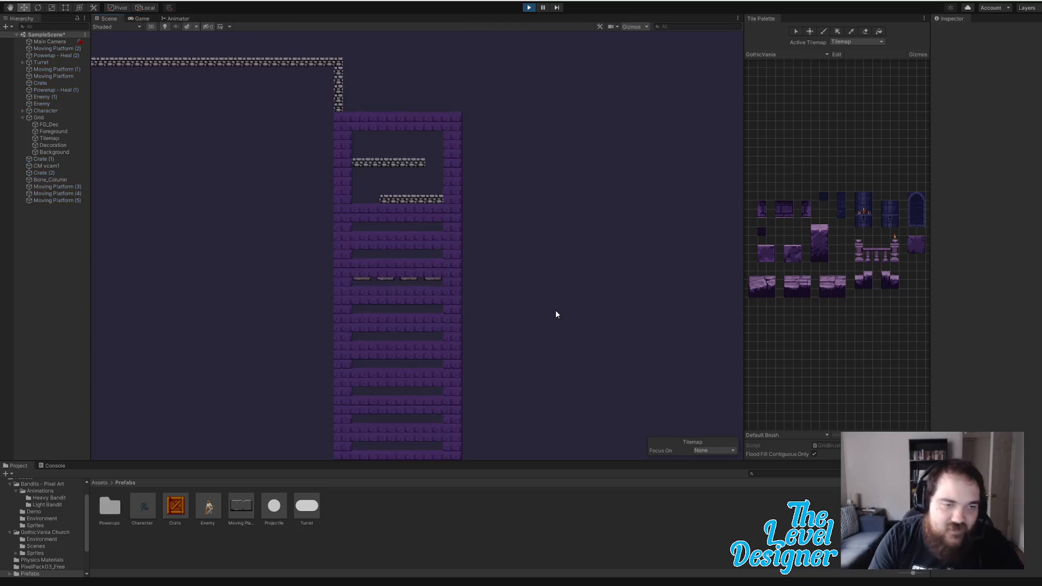
pyautogui.moveTo(532, 315); pyautogui.dragTo(569, 142, button='middle')
pyautogui.scroll(-3, 570, 142)
pyautogui.scroll(3, 593, 186)
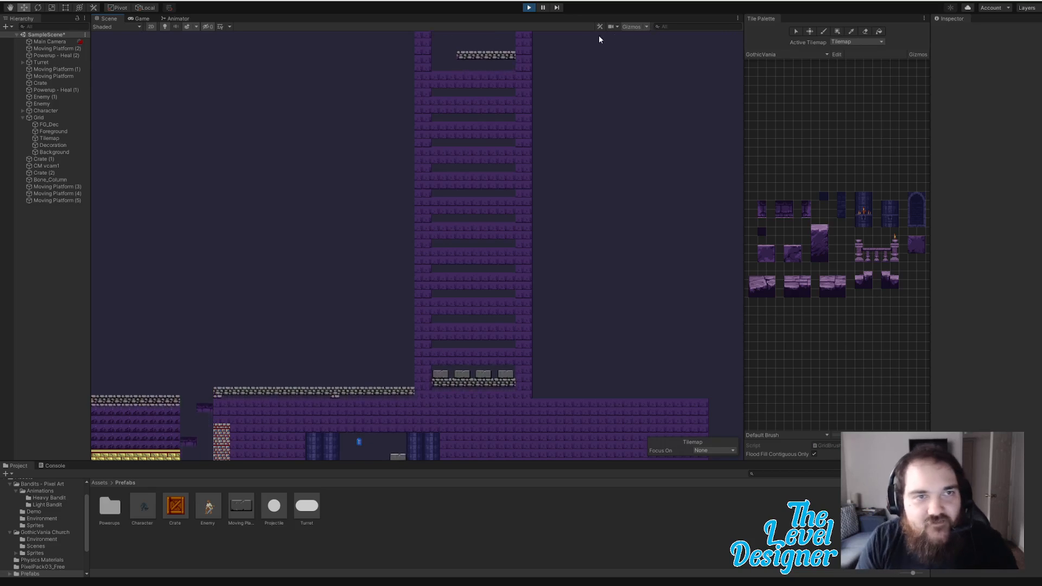
pyautogui.click(529, 7)
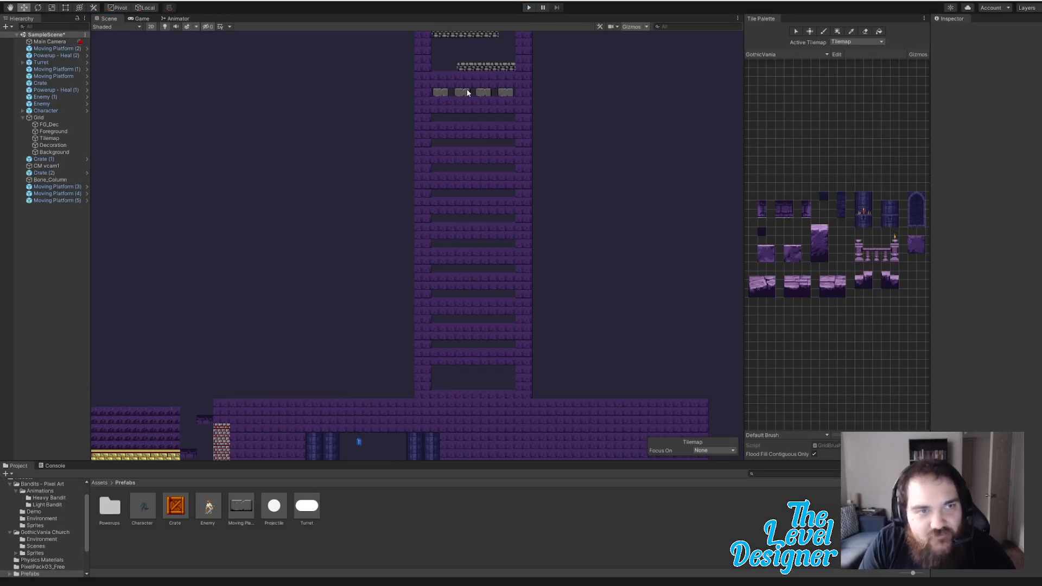
# Step: Place Moving Platform (2) at its Bottom Position height of 31.99, and raise it slightly to sit just above the shaft's floor
pyautogui.click(438, 92)
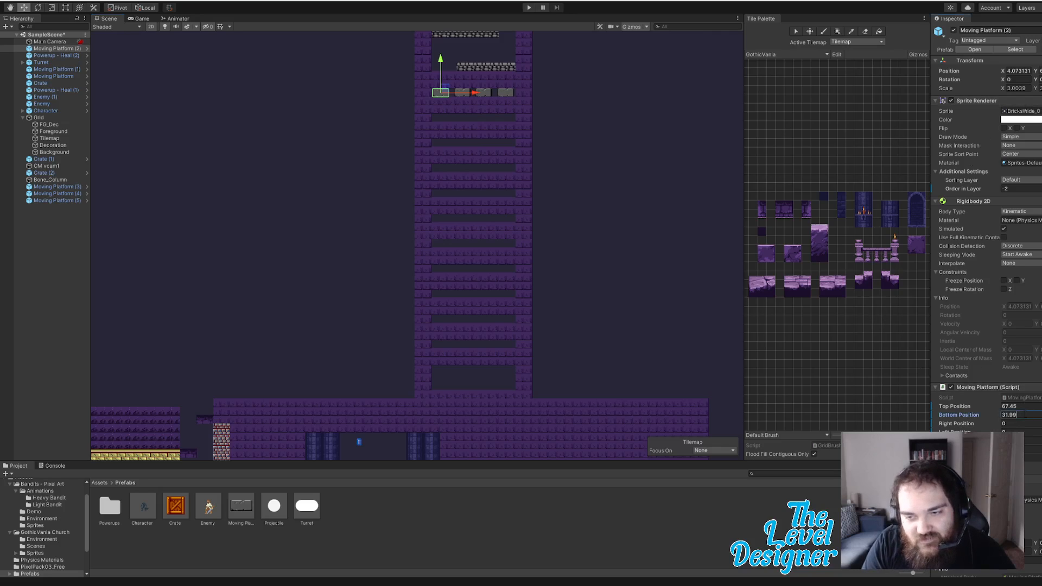
pyautogui.click(1021, 415)
pyautogui.press('Return')
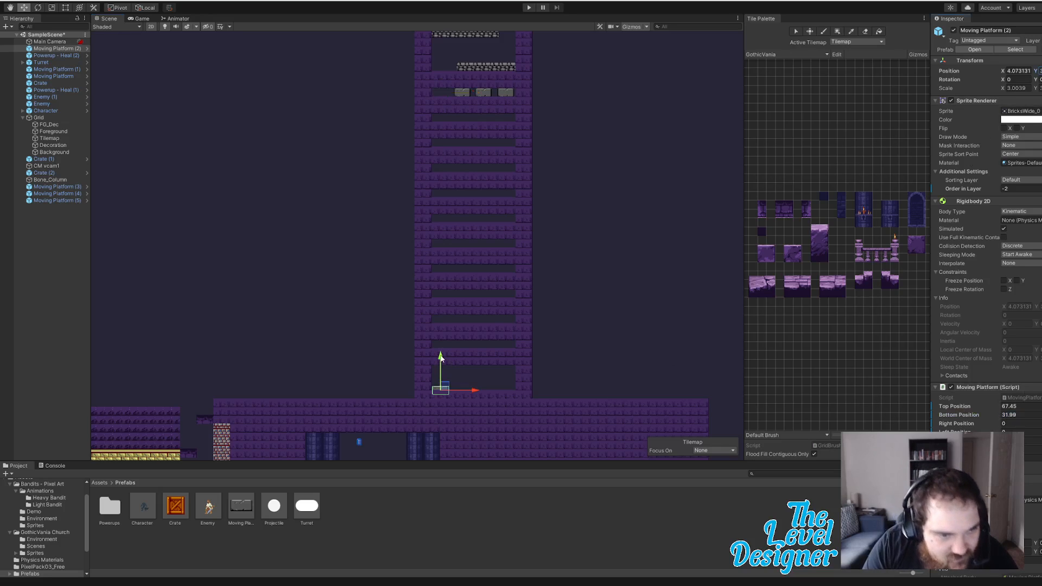
pyautogui.moveTo(441, 357); pyautogui.dragTo(439, 345)
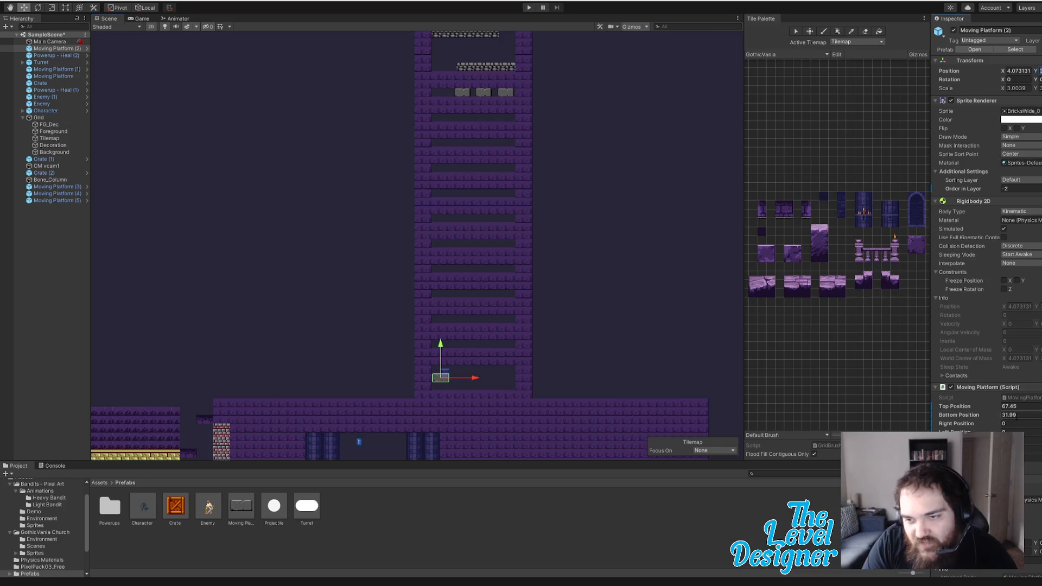
# Step: Set Moving Platform (2)'s Bottom Position to 33.48, and return the platform to its Top Position height of 67.45
pyautogui.doubleClick(1014, 414)
pyautogui.write('33.48')
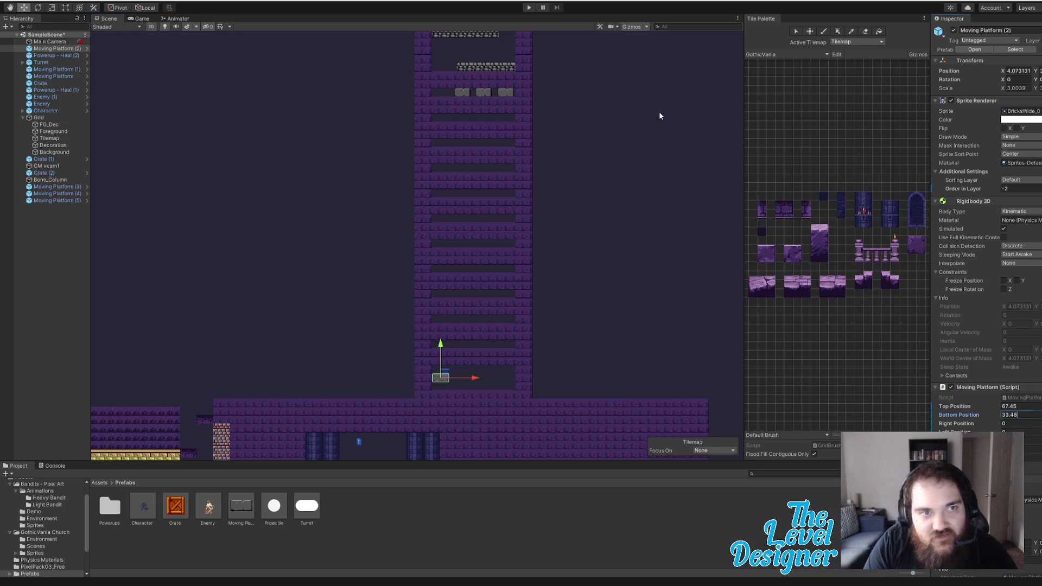
pyautogui.click(1019, 405)
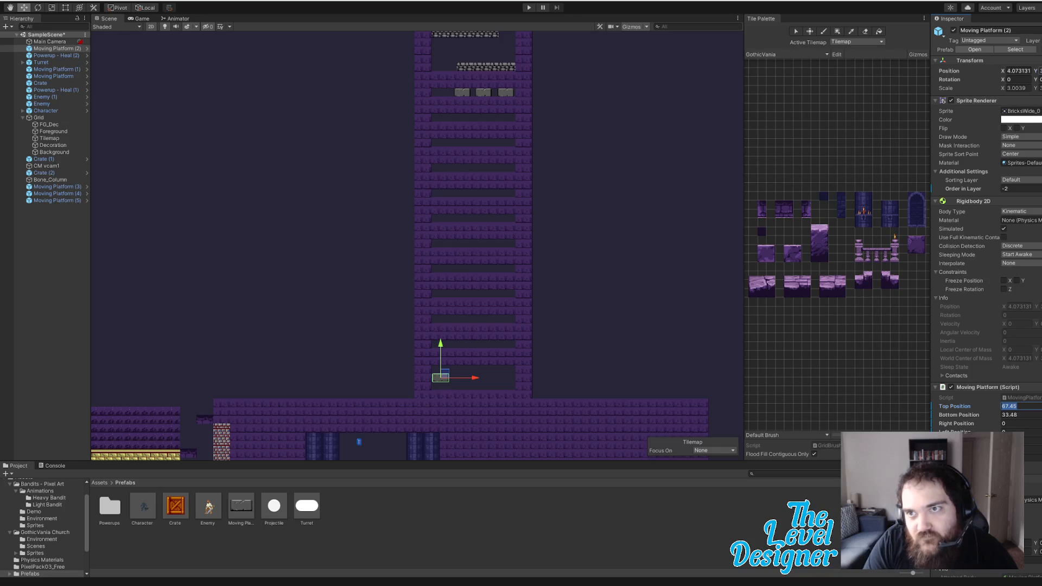
pyautogui.press('Return')
# Step: Copy Moving Platform (2)'s Bottom Position of 33.48 to Moving Platform (3)'s Bottom Position
pyautogui.click(1040, 416)
pyautogui.hotkey('ctrl', 'c')
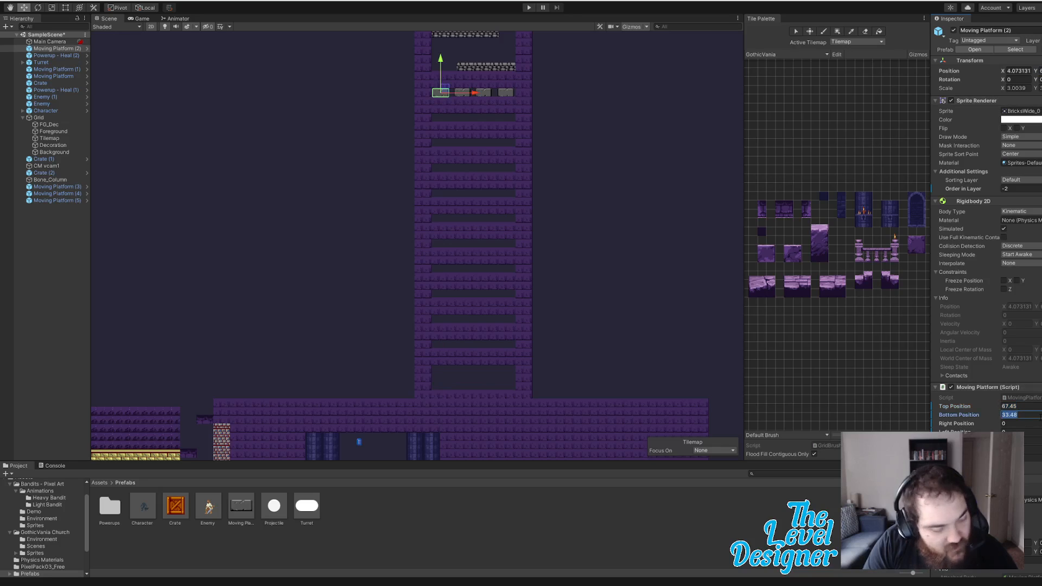
pyautogui.click(54, 187)
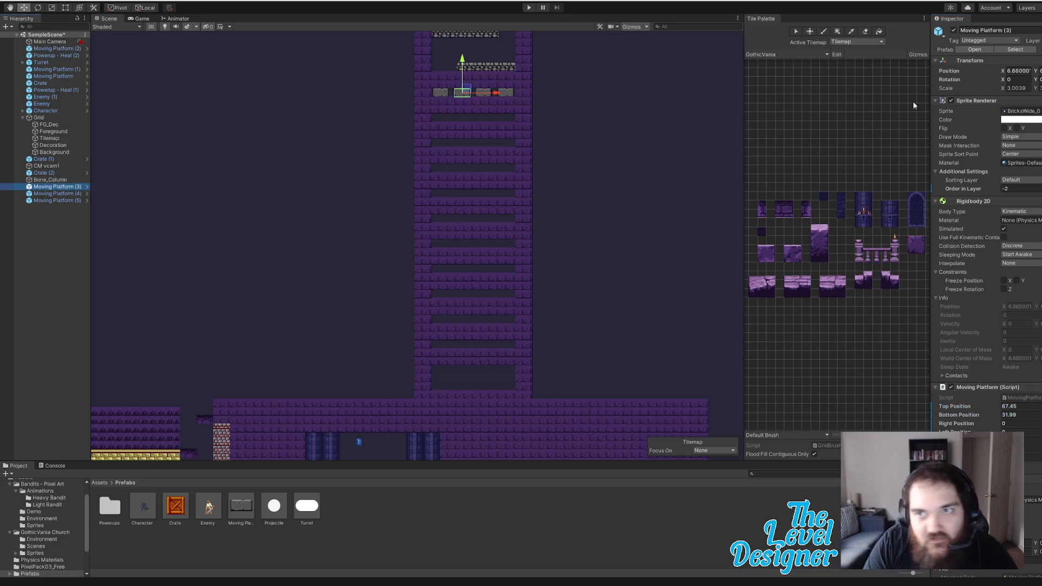
pyautogui.click(1027, 414)
pyautogui.hotkey('ctrl', 'v')
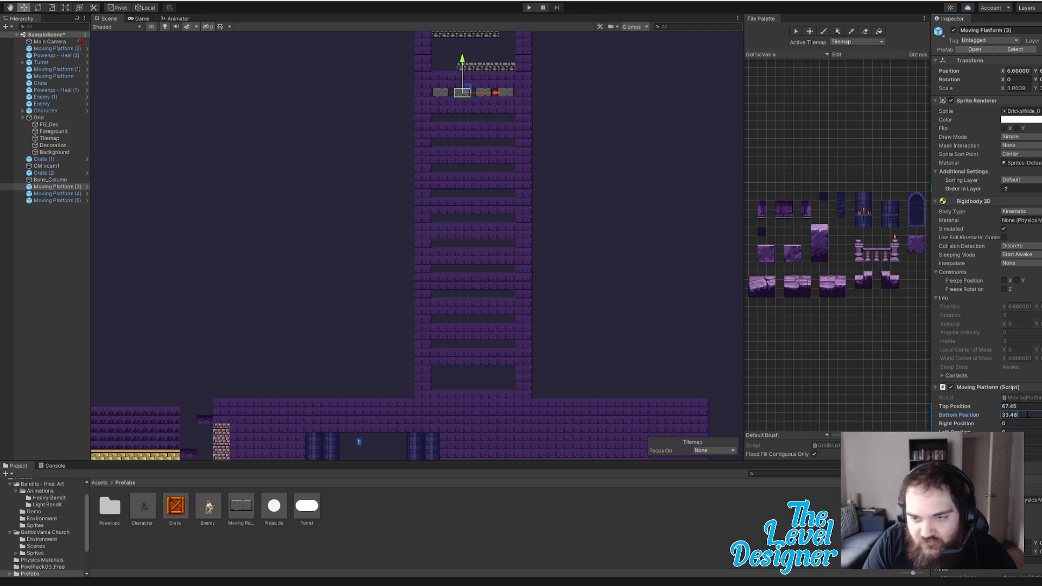
# Step: Set the Bottom Position of Moving Platform (4) and Moving Platform (5) to 33.48
pyautogui.click(55, 193)
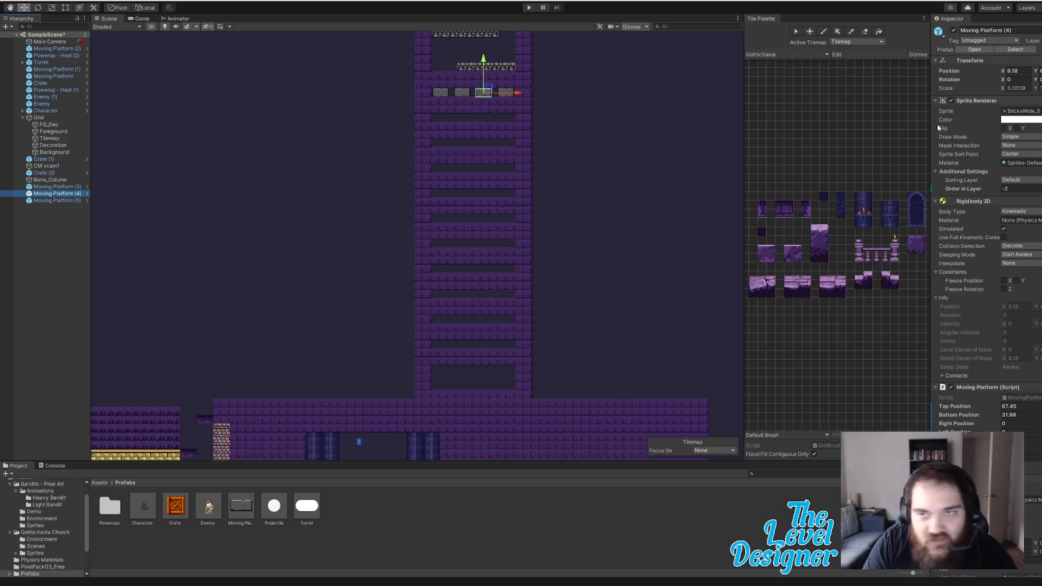
pyautogui.click(1020, 414)
pyautogui.hotkey('ctrl', 'v')
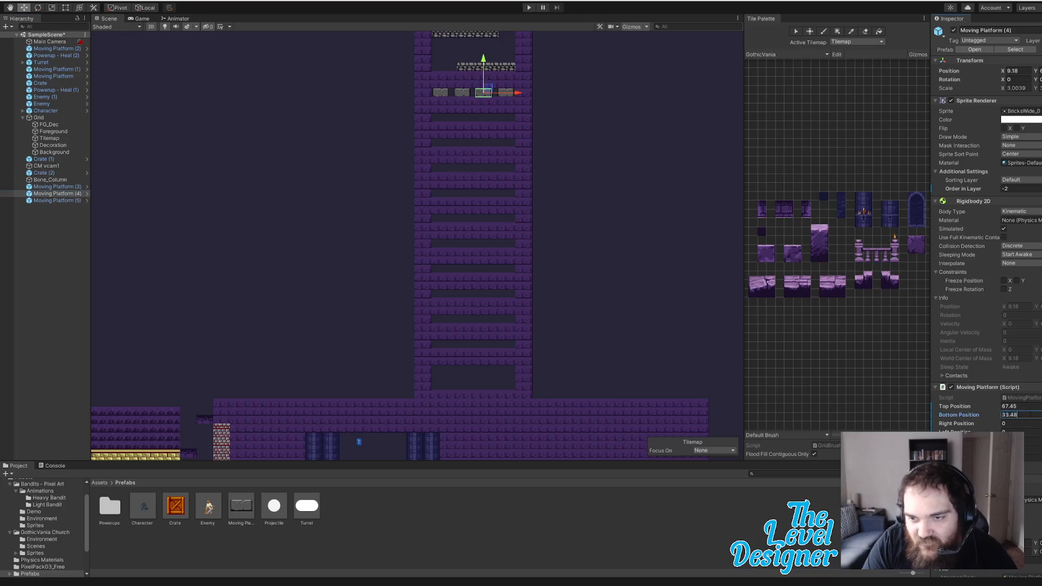
pyautogui.click(54, 200)
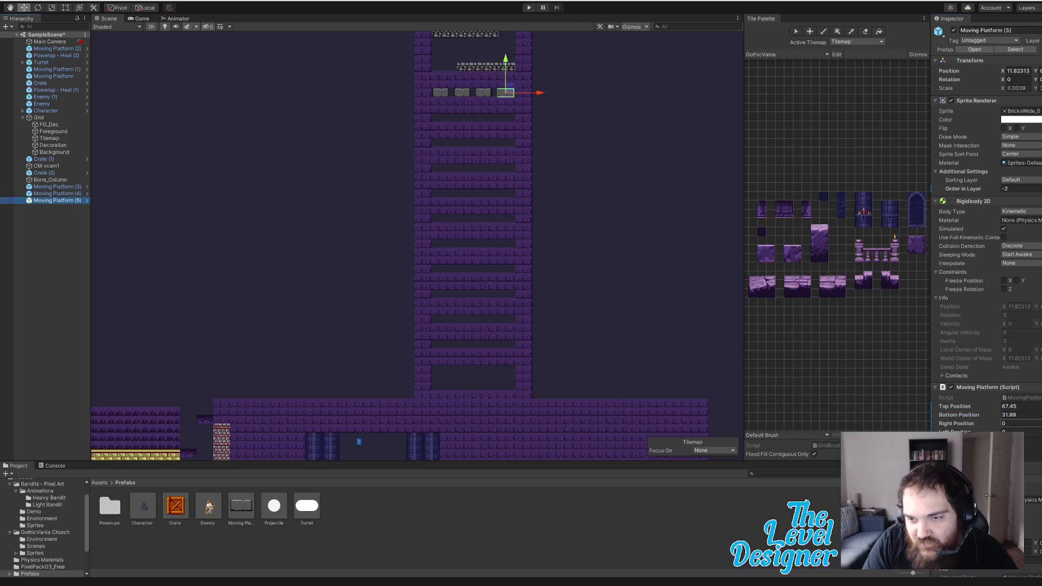
pyautogui.click(1031, 414)
pyautogui.hotkey('ctrl', 'v')
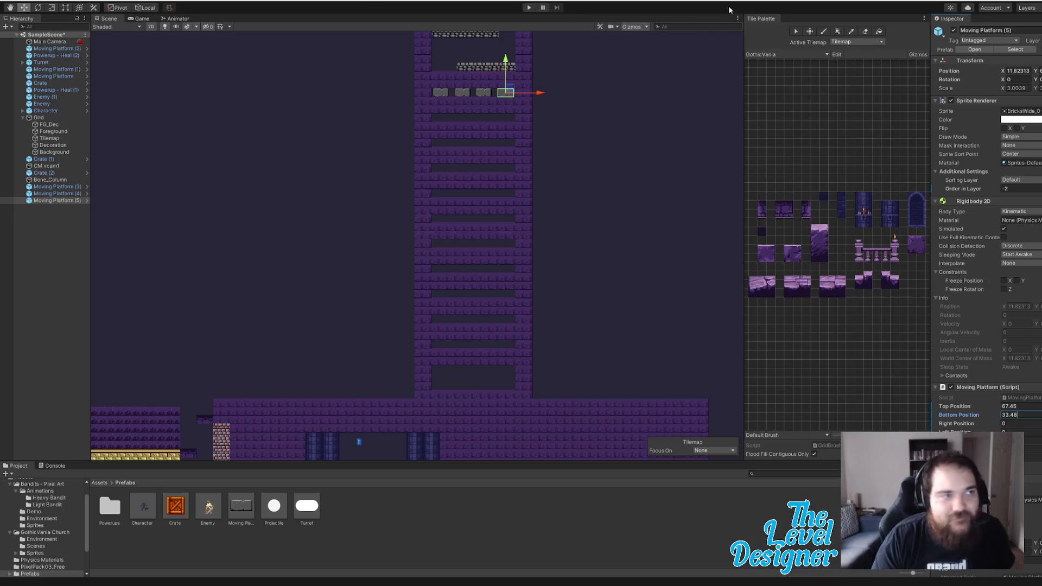
# Step: Play-test the level and watch the four tower platforms move in the Scene view, ending with play mode stopped
pyautogui.click(529, 9)
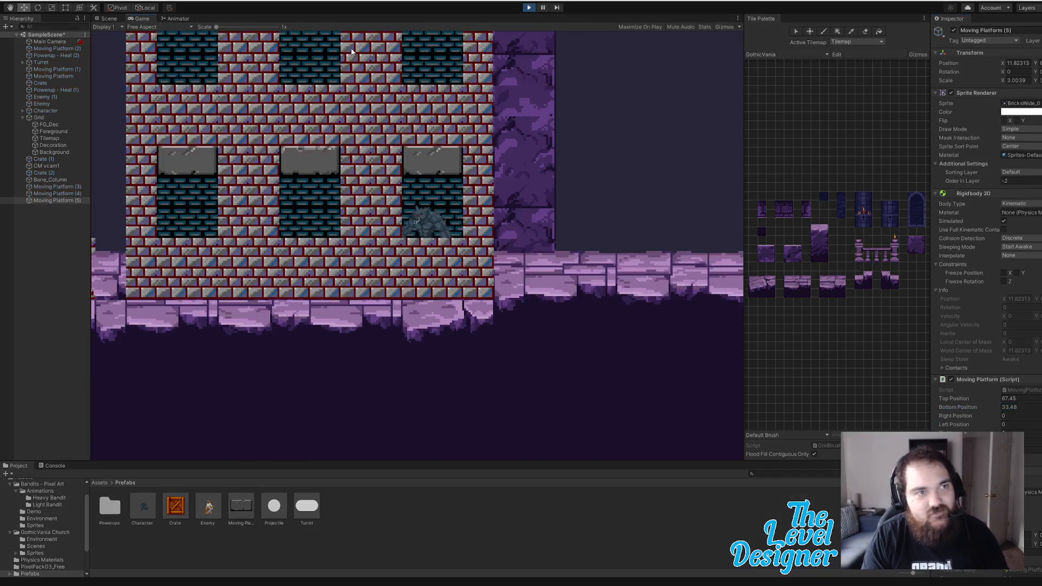
pyautogui.click(112, 19)
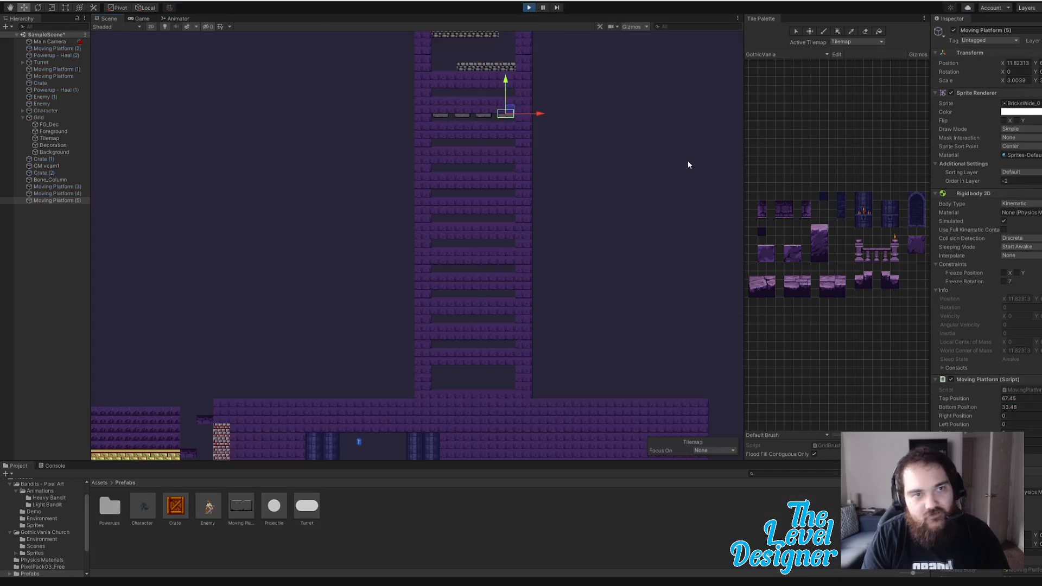
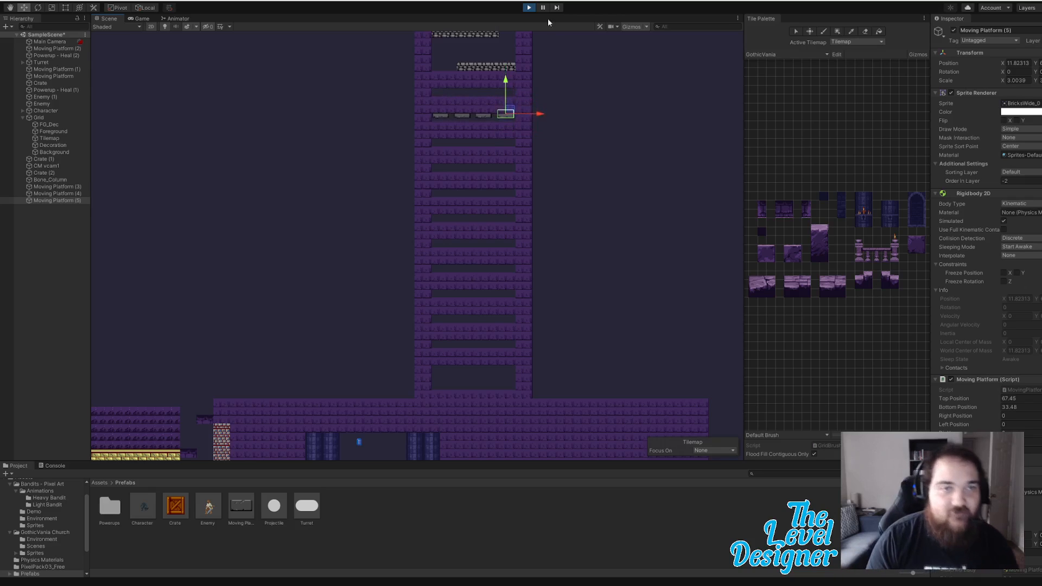
pyautogui.click(529, 8)
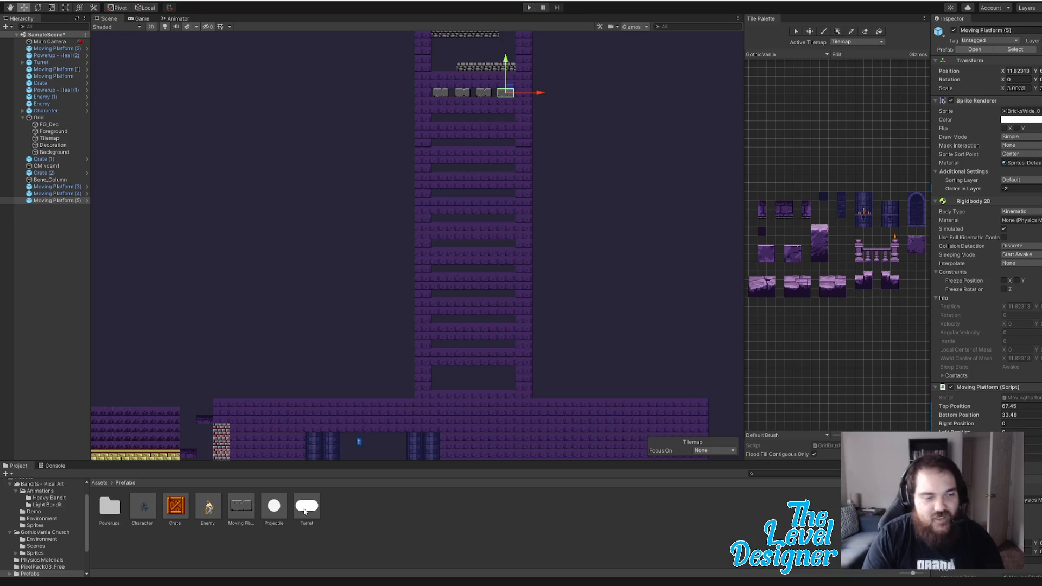
# Step: Place a Turret prefab just outside the tower's right wall and nudge its capsule up level with the first gap below the platforms
pyautogui.moveTo(305, 509); pyautogui.dragTo(543, 123)
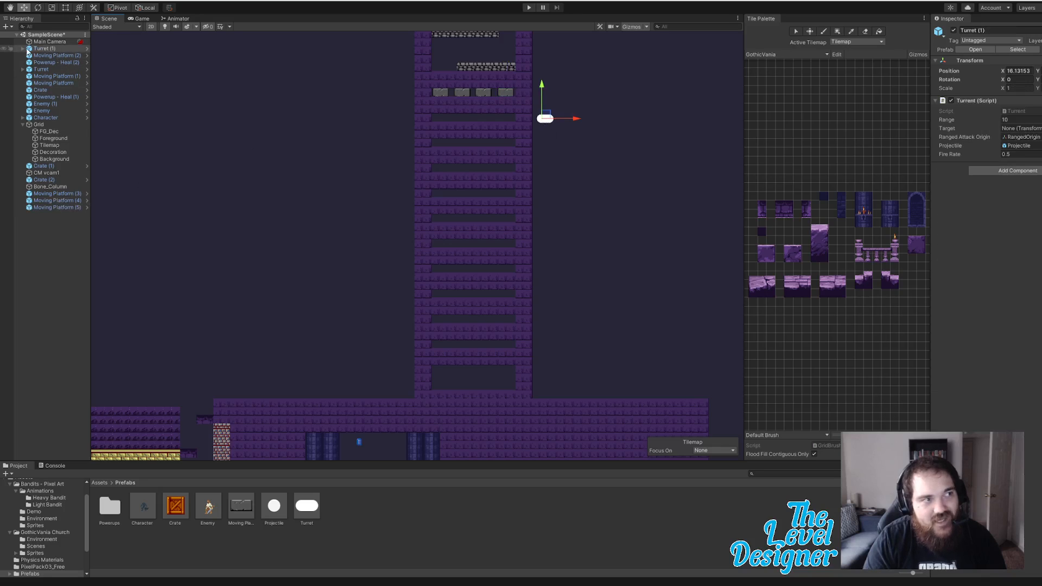
pyautogui.click(24, 49)
pyautogui.click(63, 63)
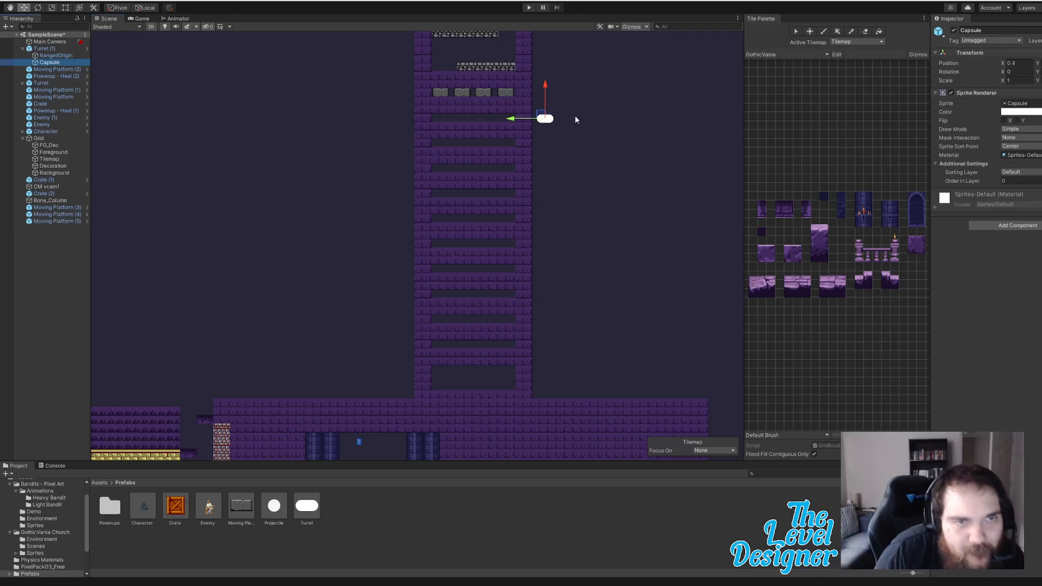
pyautogui.moveTo(546, 87); pyautogui.dragTo(545, 85)
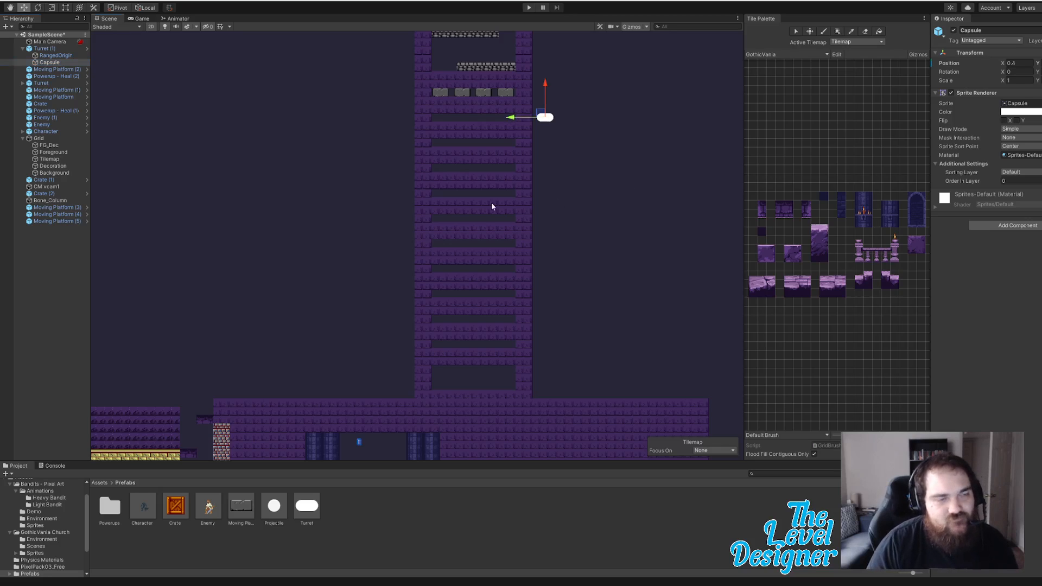
# Step: Place a second Turret outside the tower's left wall at the third gap, rotate it 180 degrees, and shift it to X 0.05
pyautogui.moveTo(307, 506); pyautogui.dragTo(401, 172)
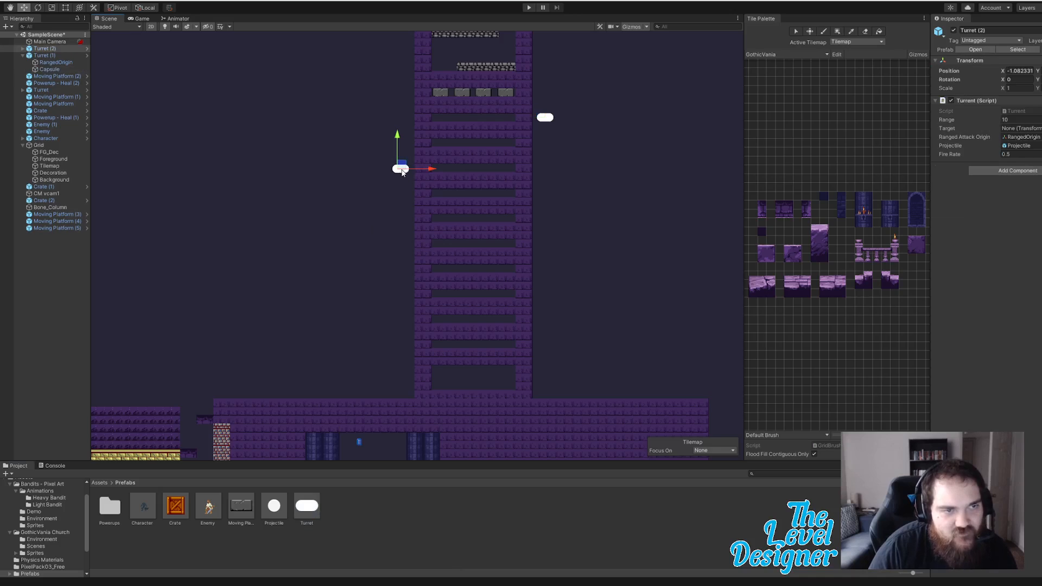
pyautogui.press('e')
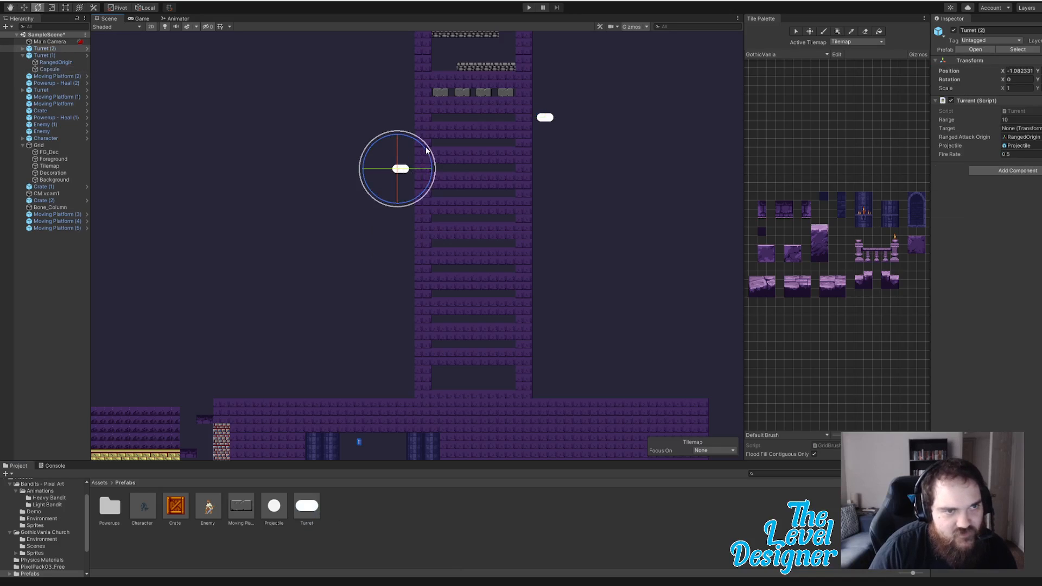
pyautogui.moveTo(426, 152); pyautogui.dragTo(260, 127)
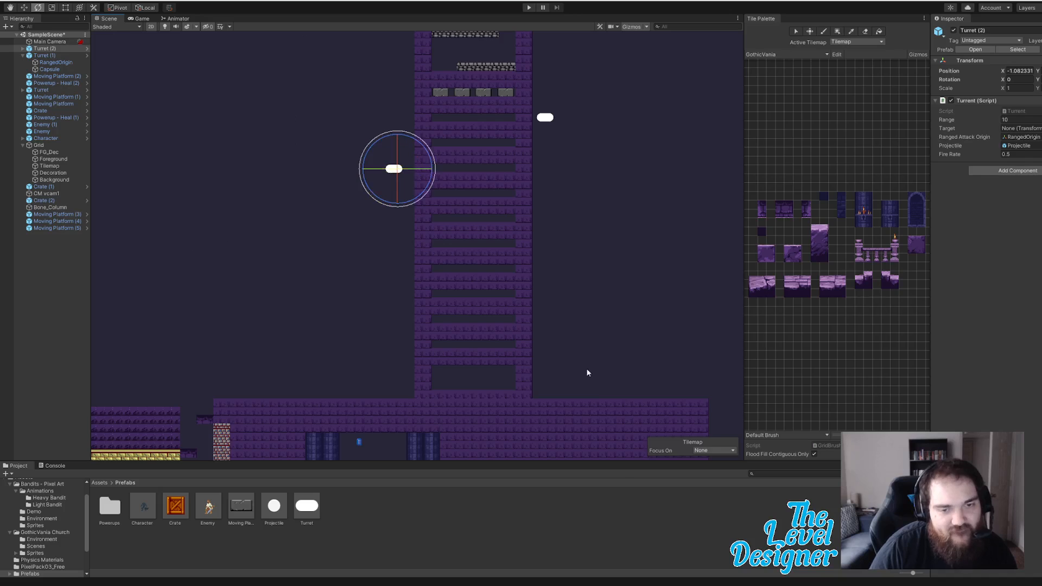
pyautogui.click(605, 519)
pyautogui.click(394, 170)
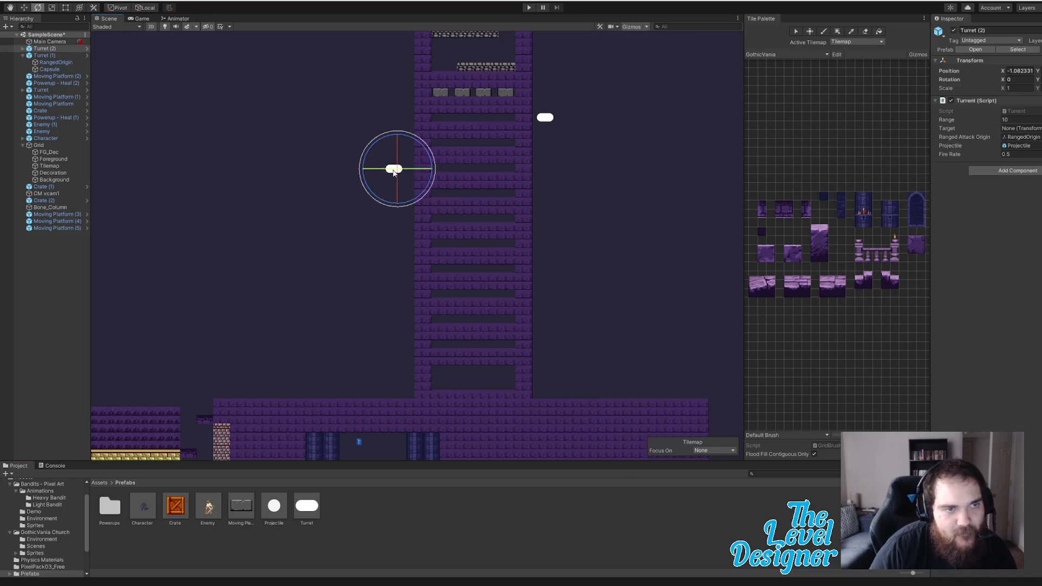
pyautogui.press('w')
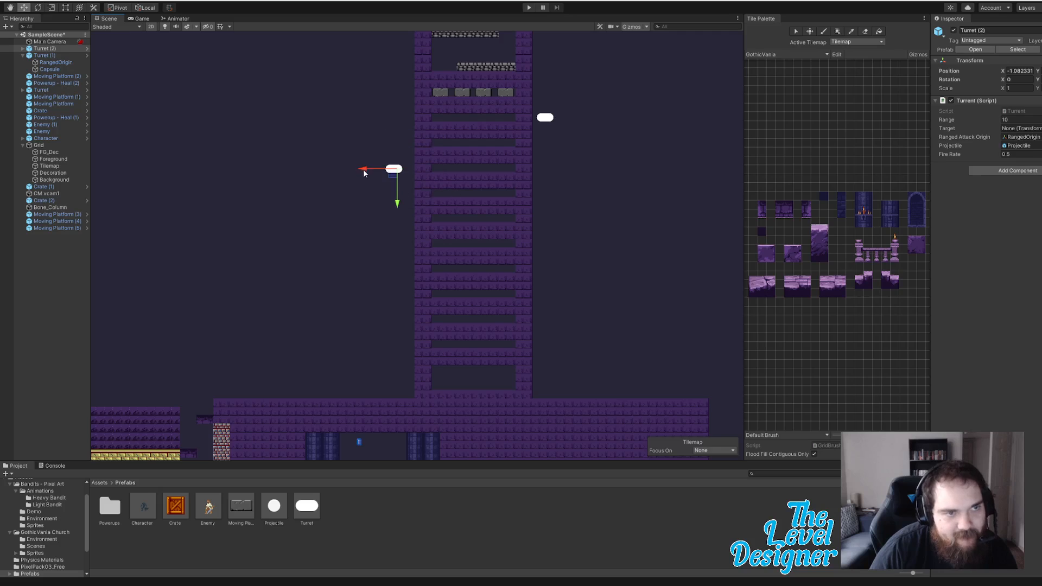
pyautogui.moveTo(364, 171); pyautogui.dragTo(375, 169)
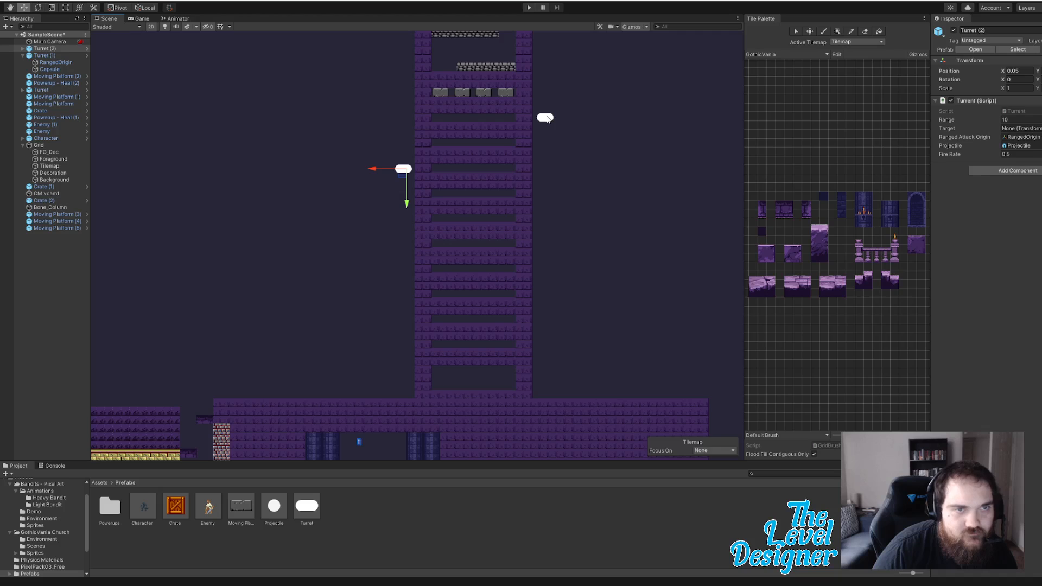
# Step: Duplicate the two new turrets twice, spacing the copied pairs evenly down both sides of the tower beside the gaps
pyautogui.click(22, 56)
pyautogui.click(50, 56)
pyautogui.keyDown('ctrl'); pyautogui.click(45, 49); pyautogui.keyUp('ctrl')
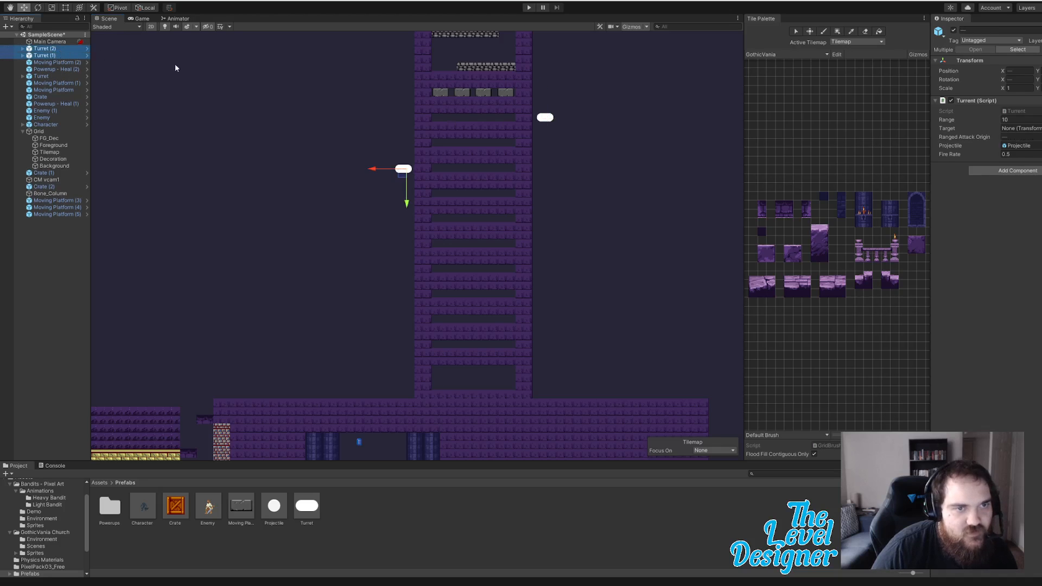
pyautogui.hotkey('ctrl', 'd')
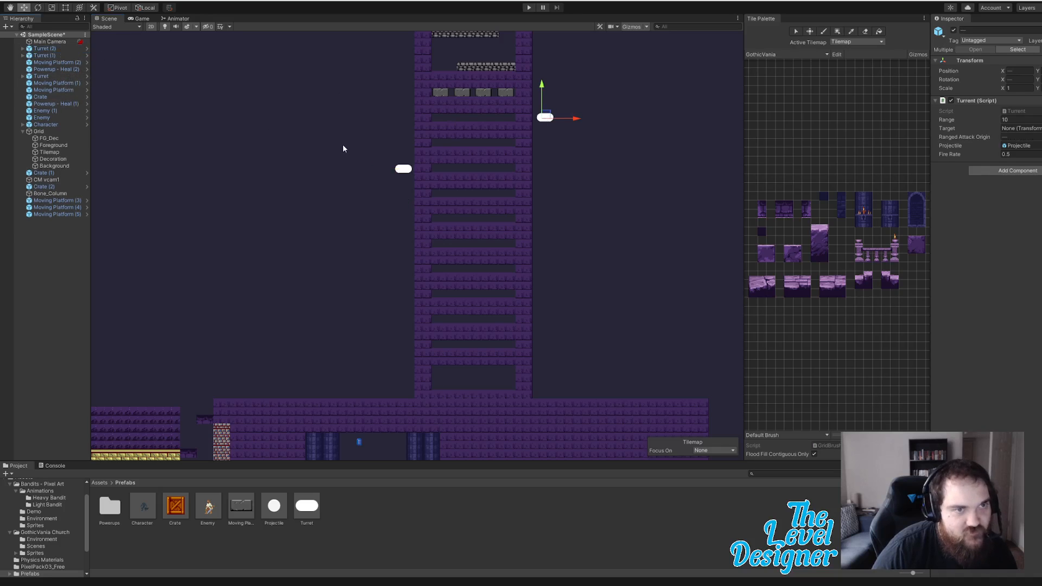
pyautogui.moveTo(544, 85); pyautogui.dragTo(559, 158)
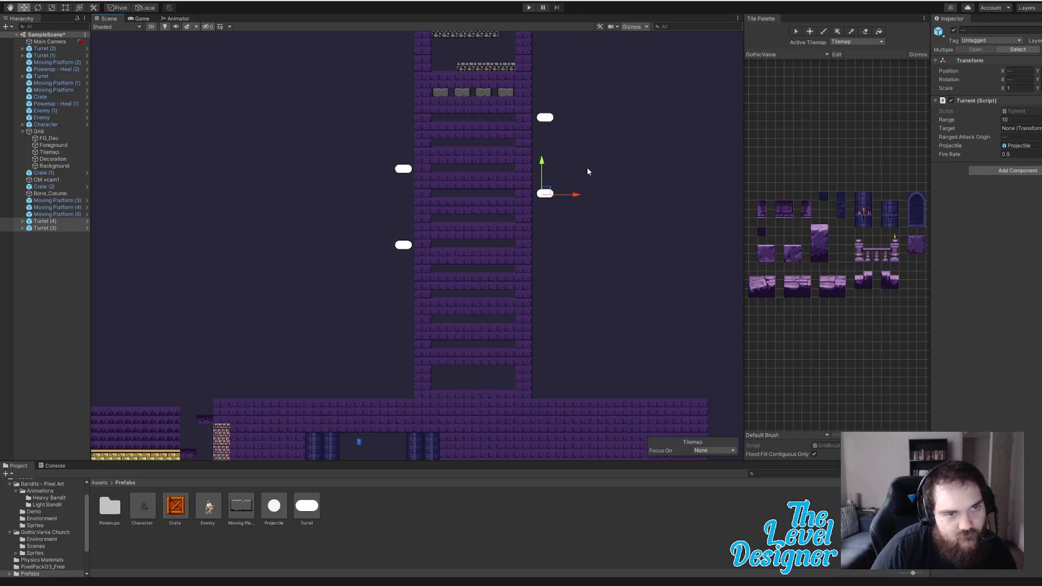
pyautogui.moveTo(545, 162); pyautogui.dragTo(543, 283)
pyautogui.hotkey('ctrl', 'd')
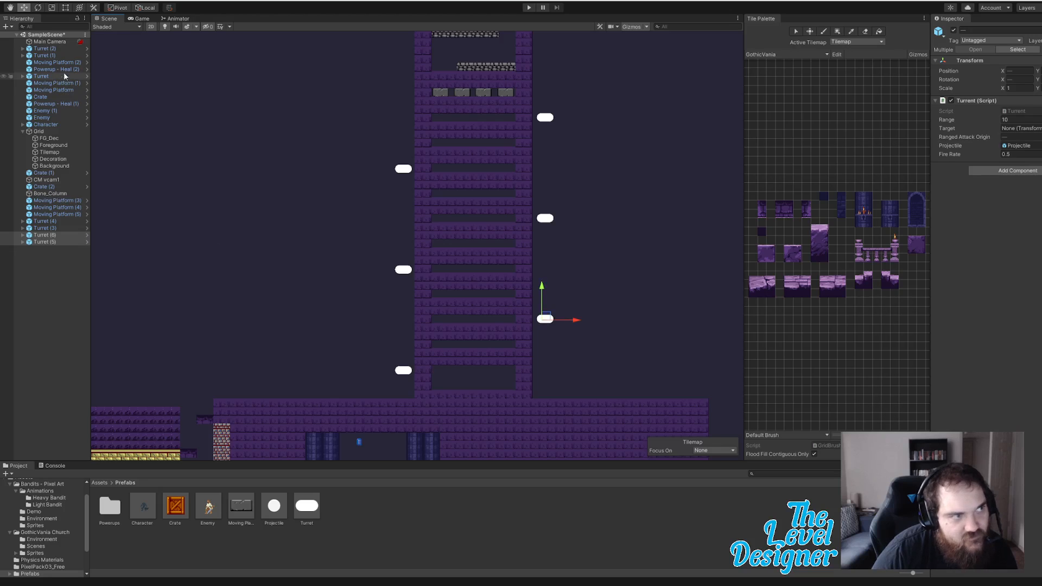
pyautogui.click(48, 242)
pyautogui.press('Delete')
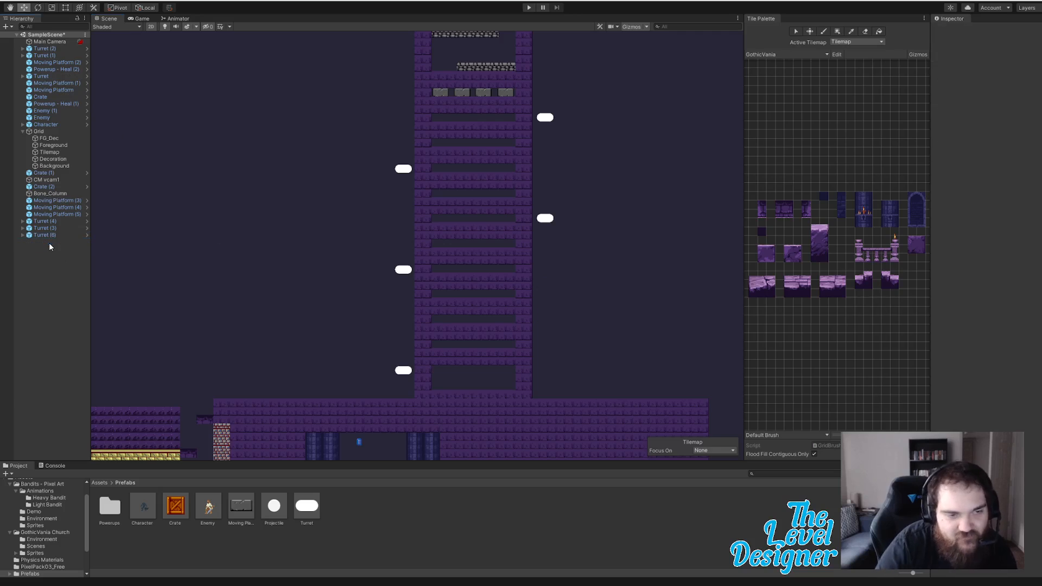
pyautogui.hotkey('ctrl', 'z')
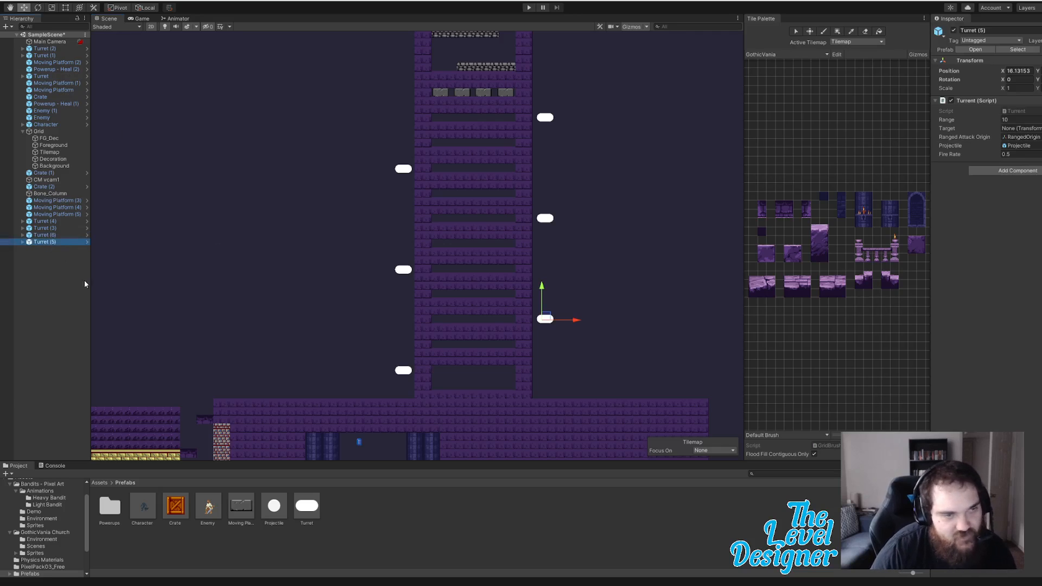
# Step: Delete the lowest turret on the tower's left side
pyautogui.click(56, 235)
pyautogui.press('Delete')
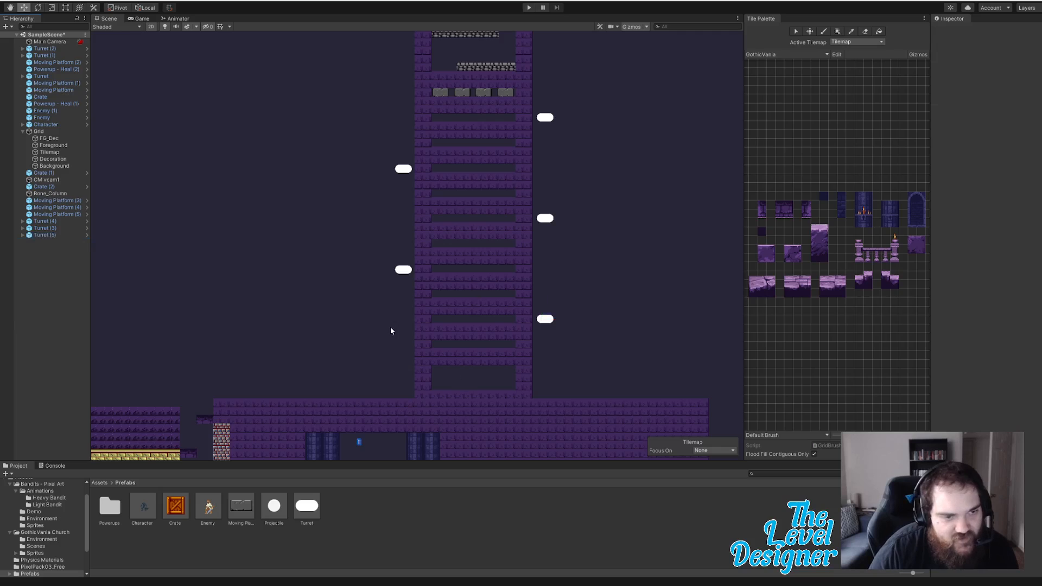
# Step: Inspect the Tilemap, FG_Dec and Foreground layers, toggling Foreground off and on to see which tiles it holds
pyautogui.click(61, 152)
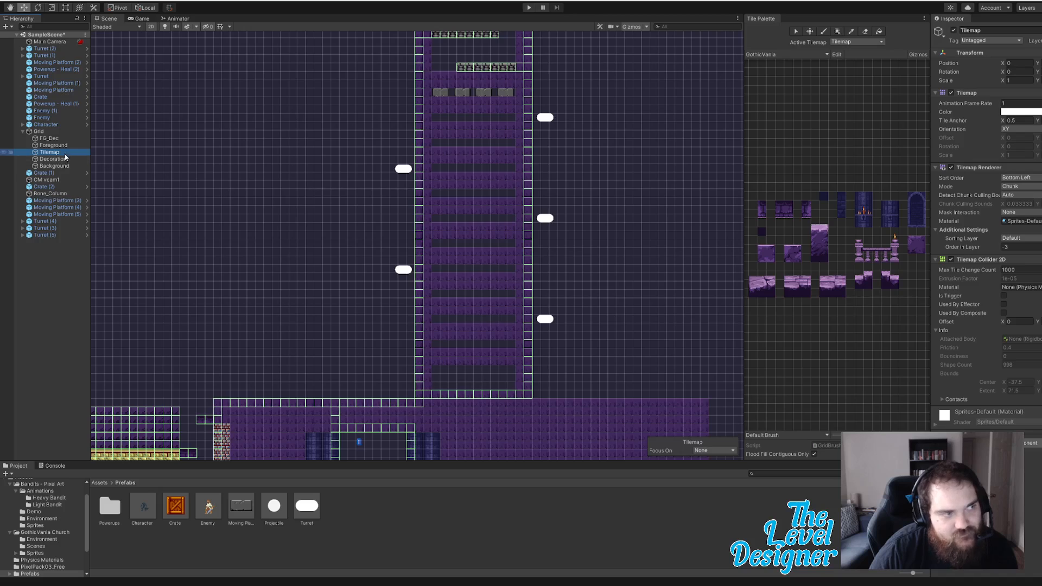
pyautogui.click(47, 139)
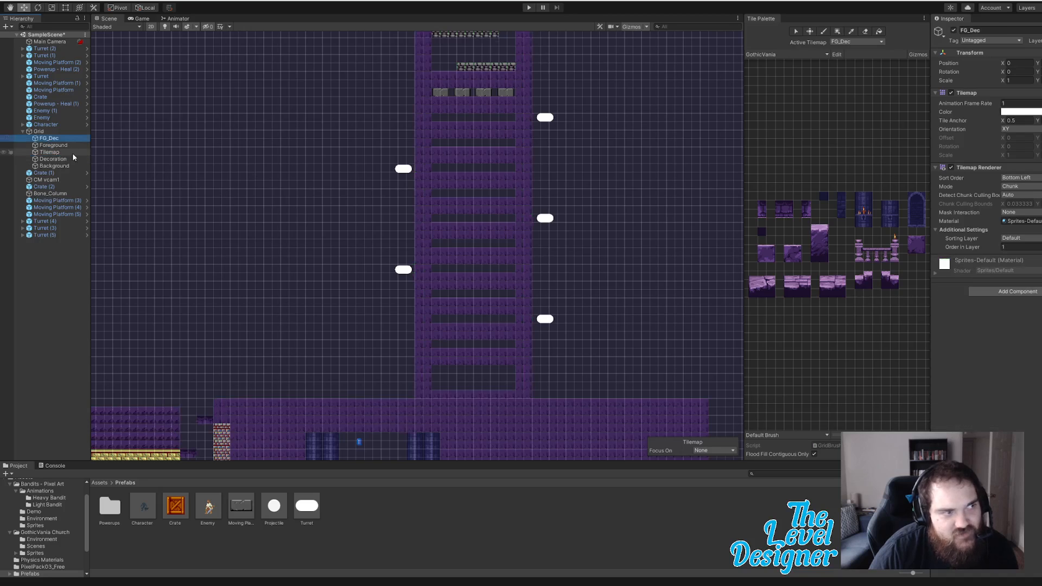
pyautogui.click(52, 146)
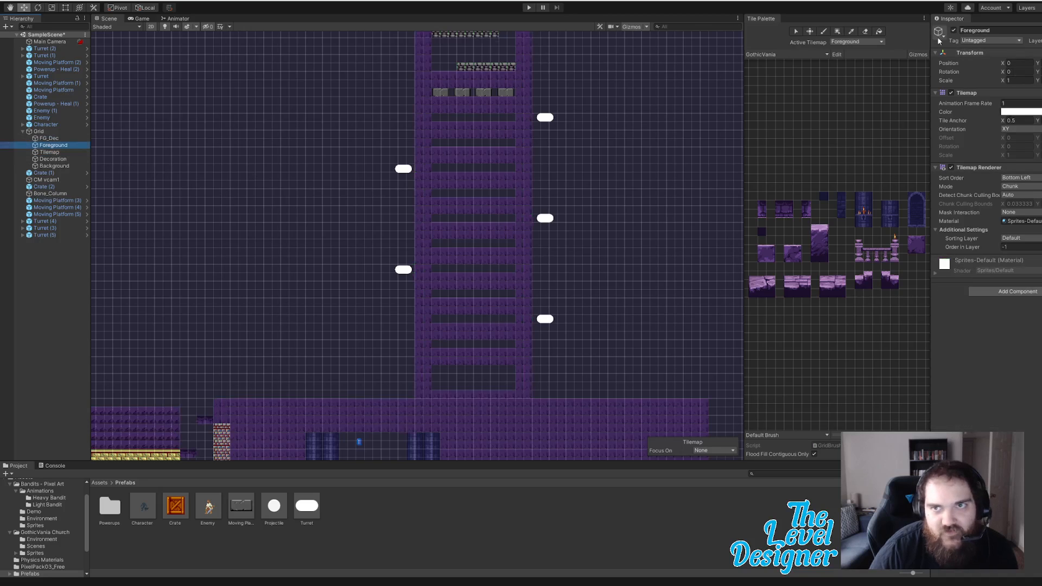
pyautogui.click(954, 31)
pyautogui.click(953, 31)
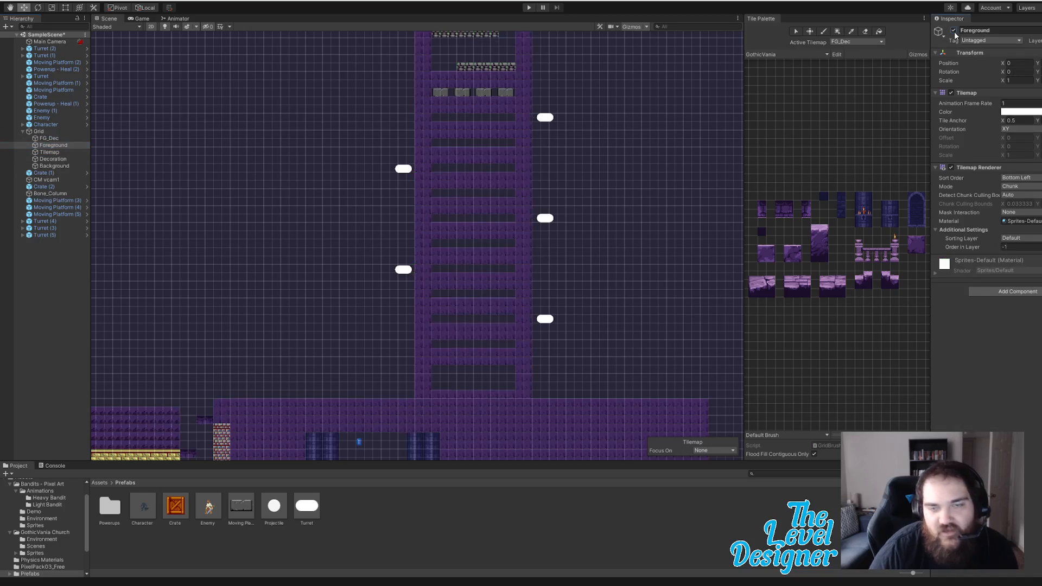
# Step: Paint purple brick tiles on the Foreground tilemap across the lower two rows of the tower's bottommost opening
pyautogui.click(856, 41)
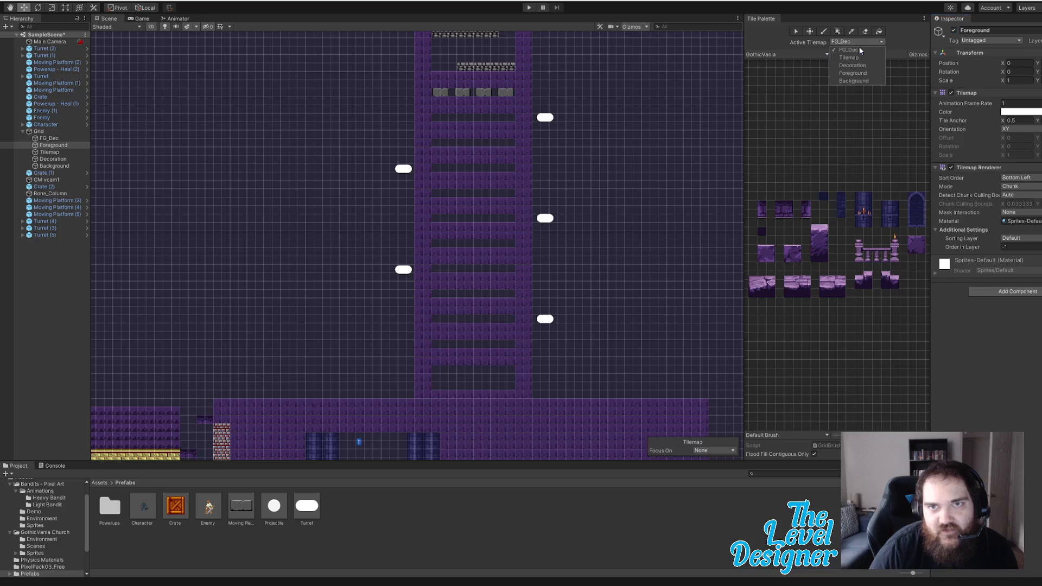
pyautogui.click(865, 73)
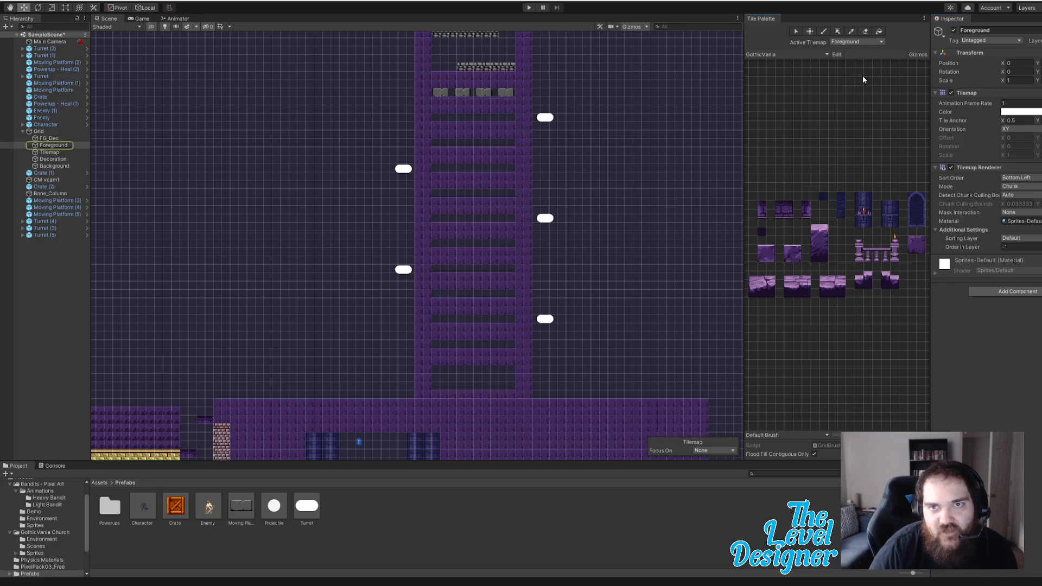
pyautogui.click(919, 252)
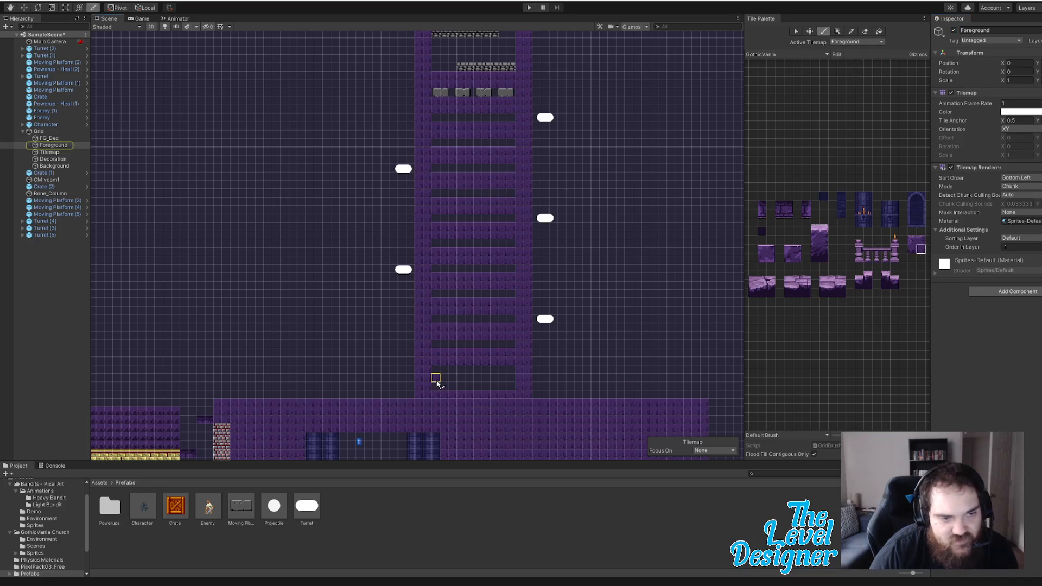
pyautogui.moveTo(465, 384)
pyautogui.mouseDown()
pyautogui.moveTo(509, 379)
pyautogui.moveTo(435, 389)
pyautogui.mouseUp()
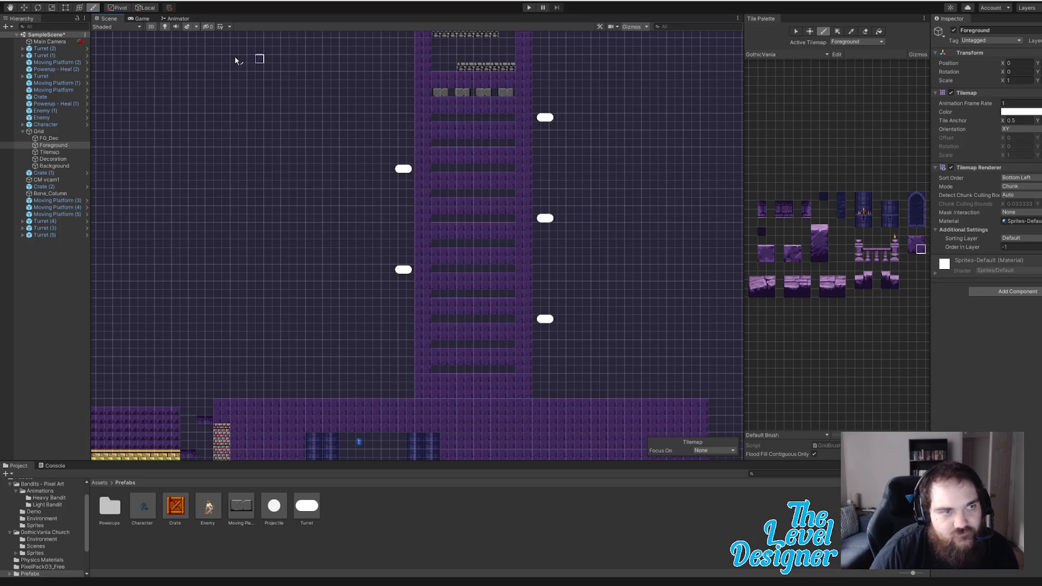
# Step: Assign the Character as the Target of the two uppermost turrets, one on each side of the tower
pyautogui.click(41, 308)
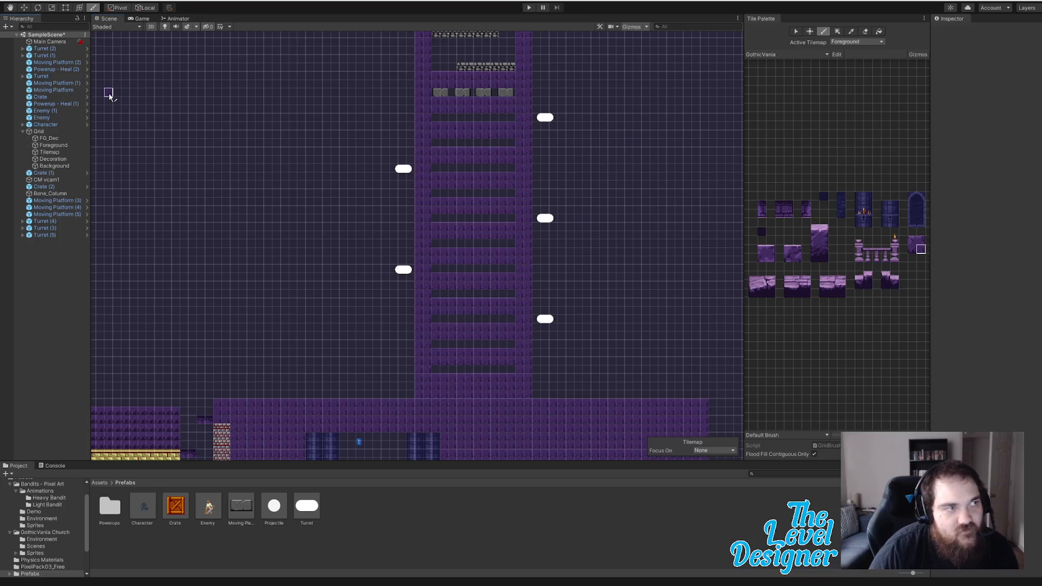
pyautogui.click(45, 48)
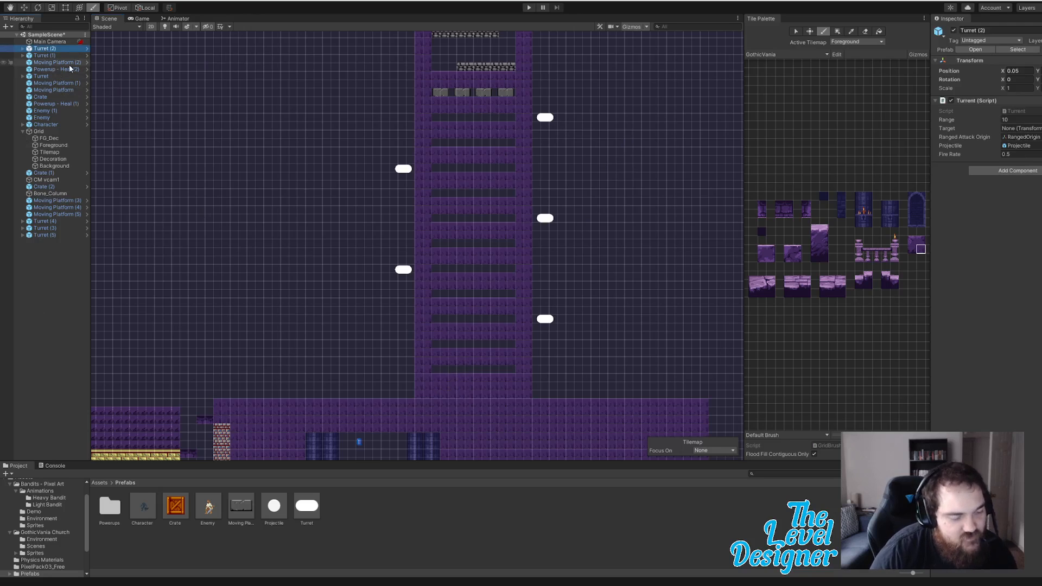
pyautogui.press('w')
pyautogui.click(546, 118)
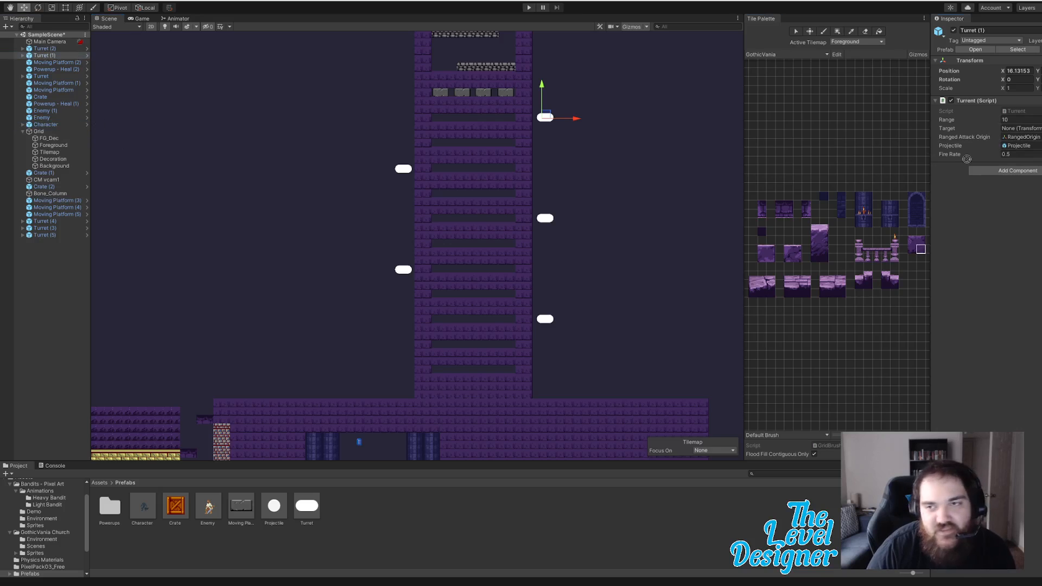
pyautogui.moveTo(966, 158); pyautogui.dragTo(1020, 128)
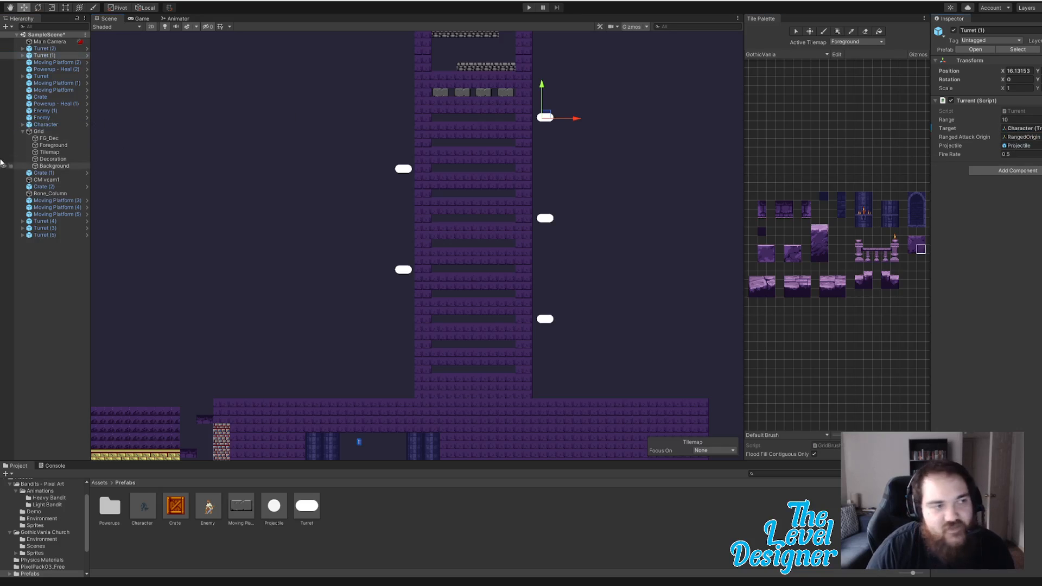
pyautogui.click(400, 168)
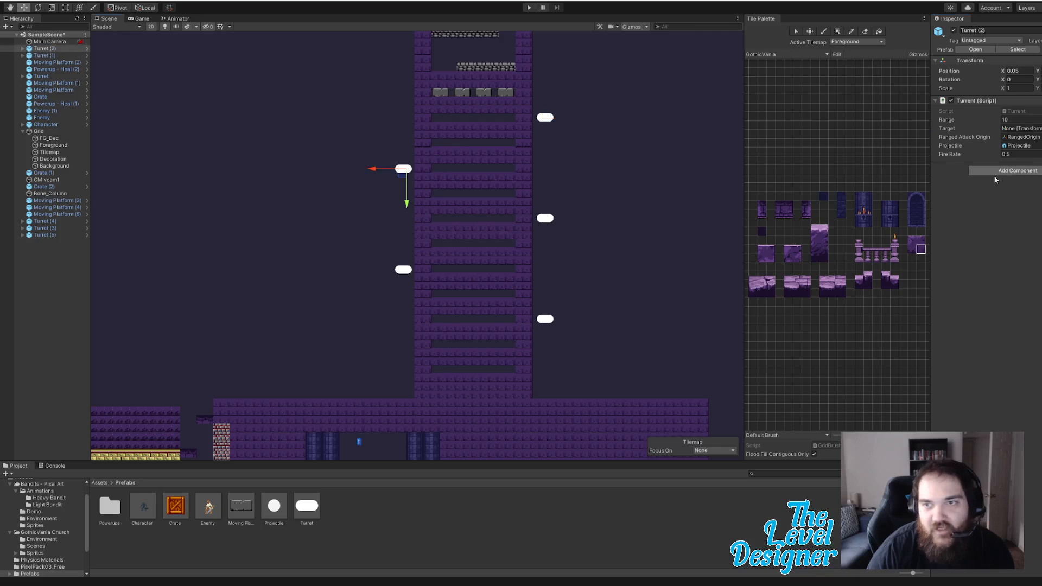
pyautogui.moveTo(46, 124); pyautogui.dragTo(1035, 131)
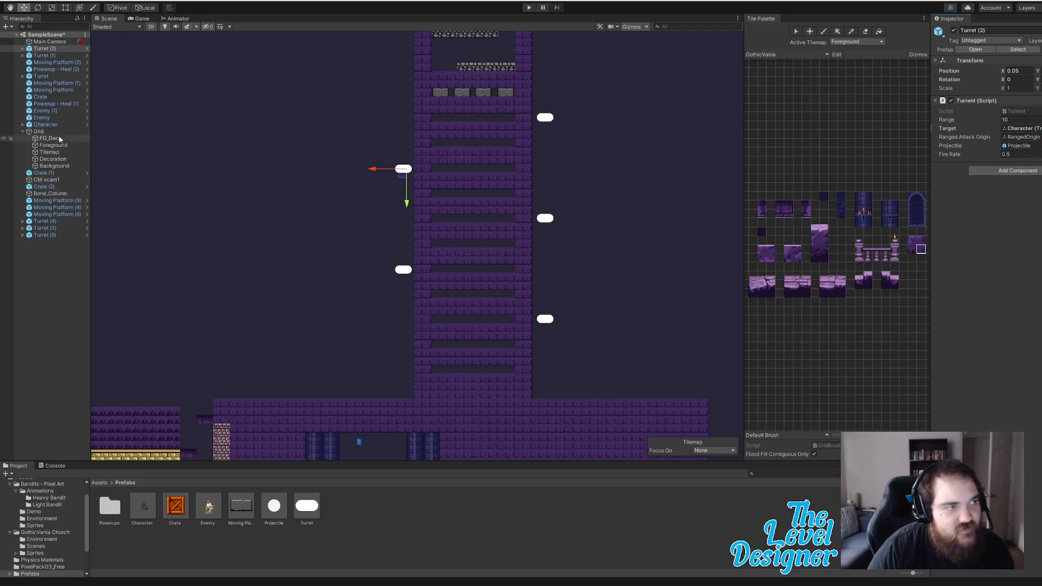
# Step: Set the Character as Target on the three lower tower turrets: middle right, lower left and bottom right
pyautogui.click(546, 220)
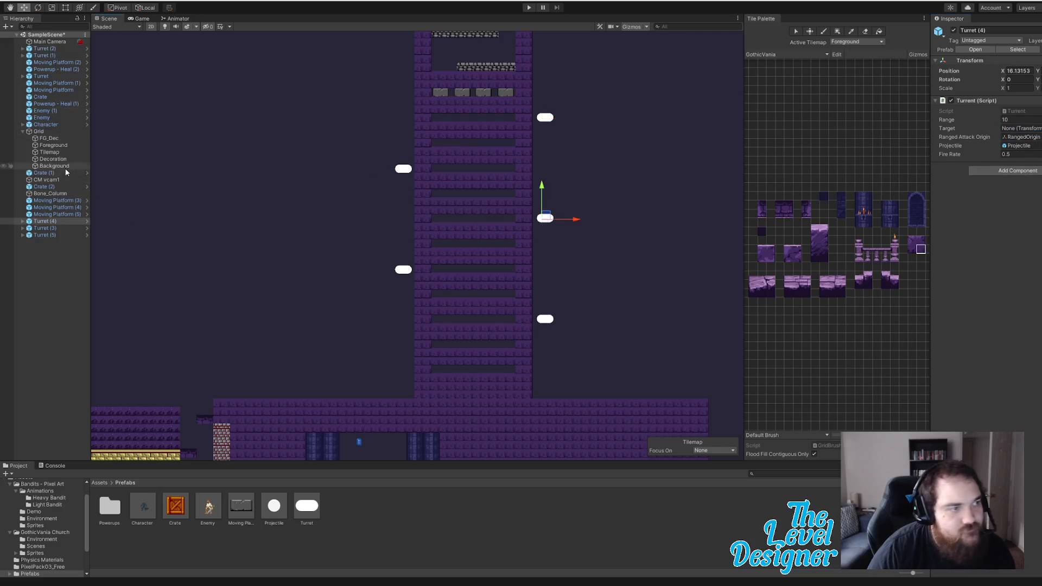
pyautogui.moveTo(49, 124); pyautogui.dragTo(1022, 130)
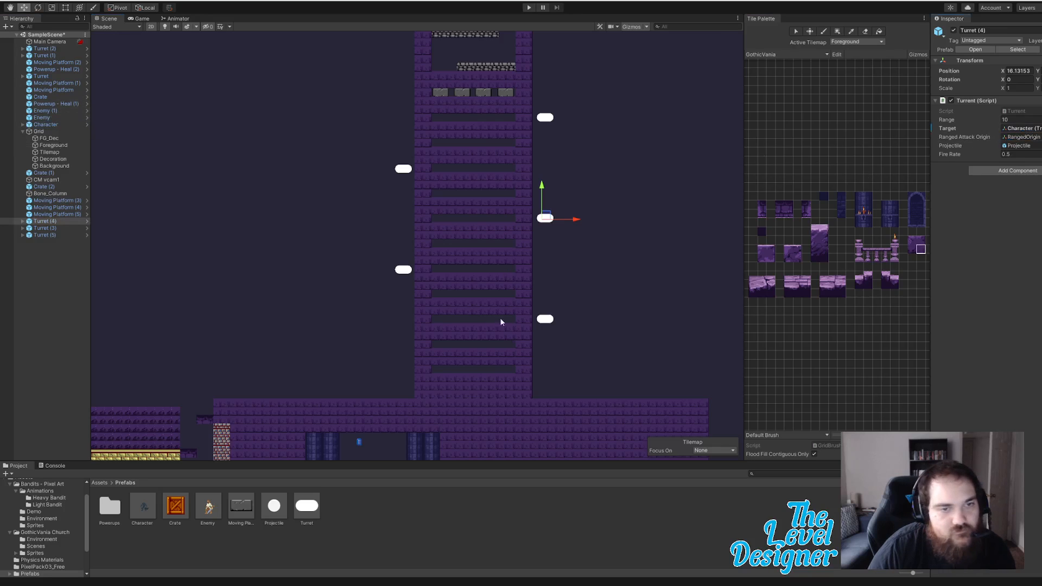
pyautogui.click(402, 271)
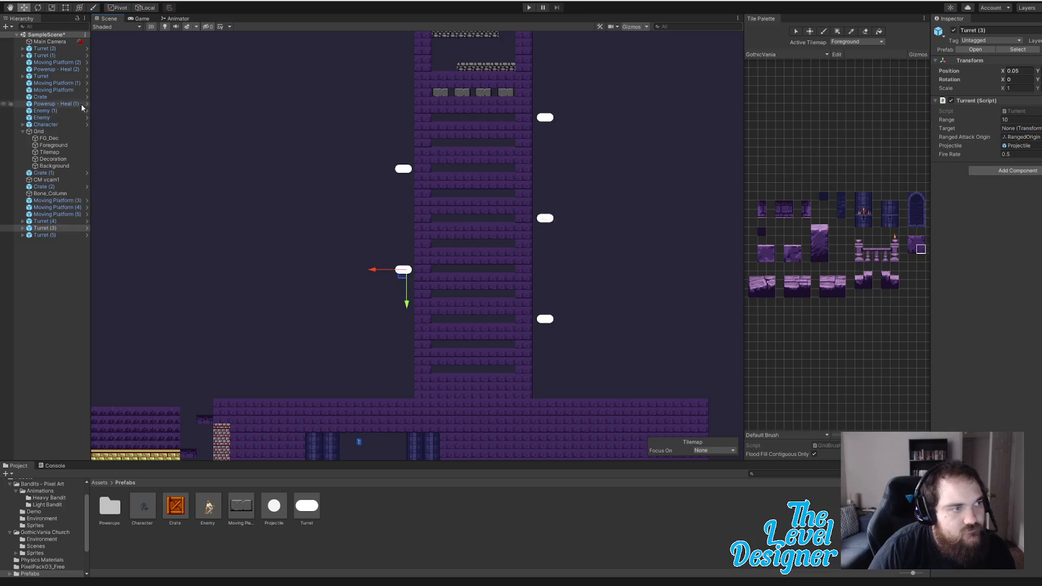
pyautogui.moveTo(45, 128); pyautogui.dragTo(1020, 129)
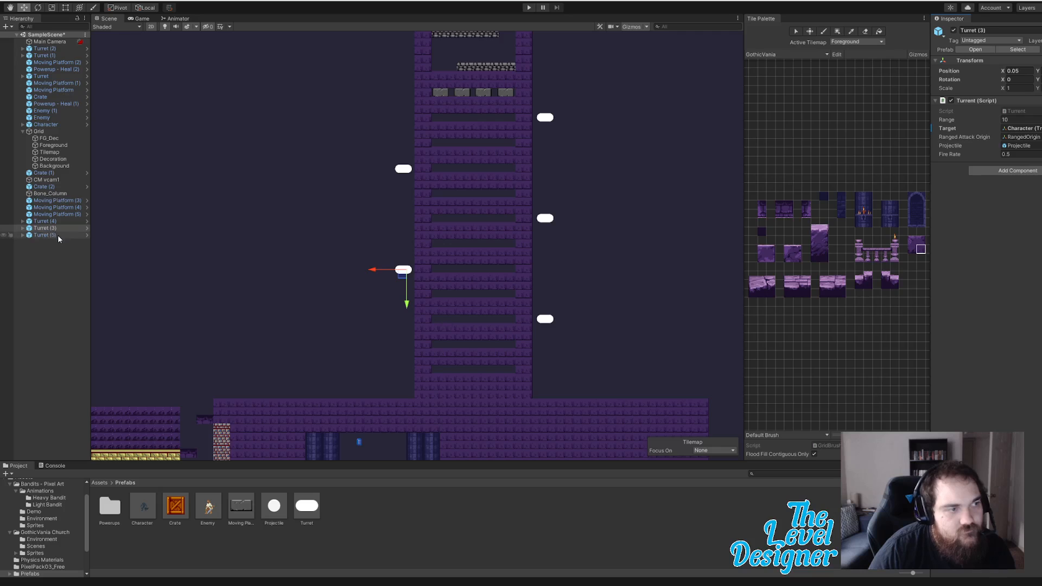
pyautogui.click(547, 320)
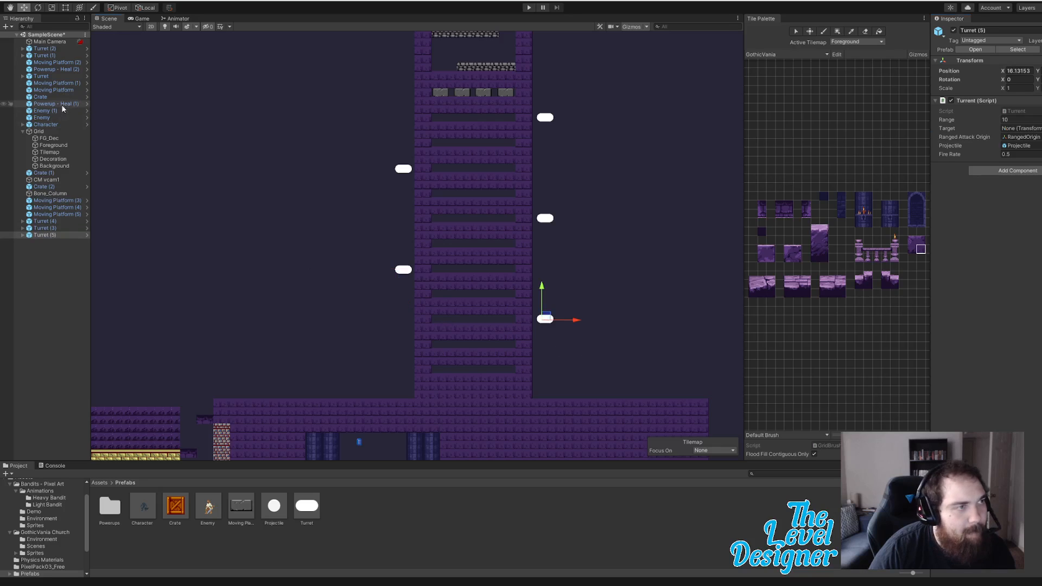
pyautogui.click(1020, 128)
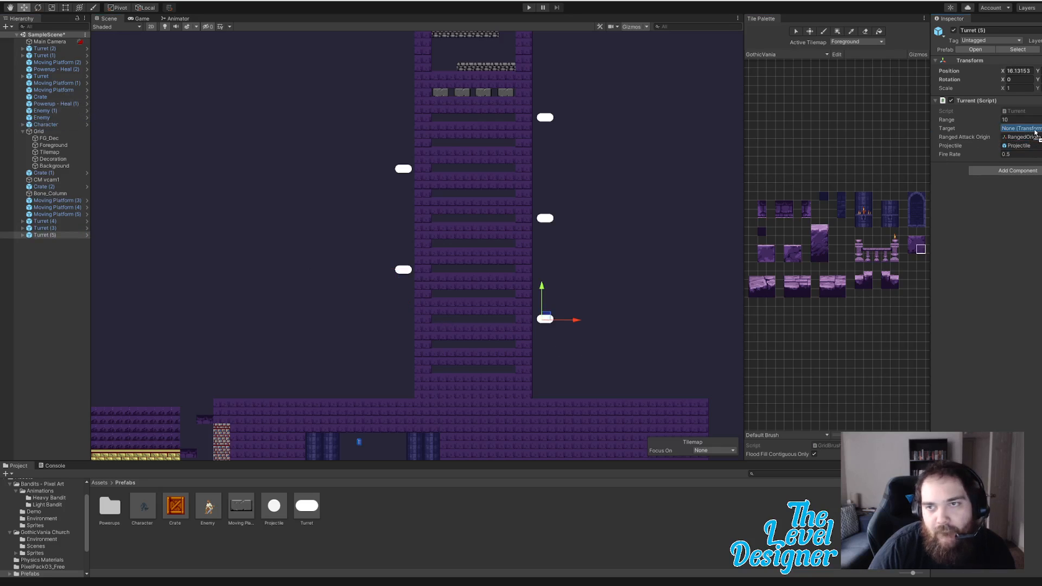
# Step: Give the five tower turrets stepped Fire Rates going down the tower, from 0.2 on the topmost to 0.4 on the lowest
pyautogui.click(545, 118)
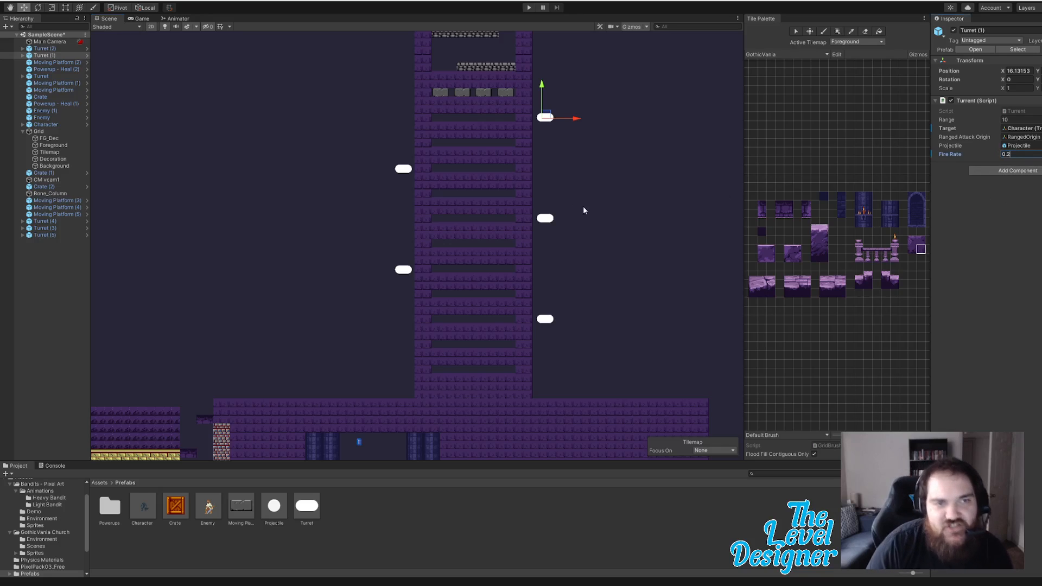
pyautogui.click(402, 170)
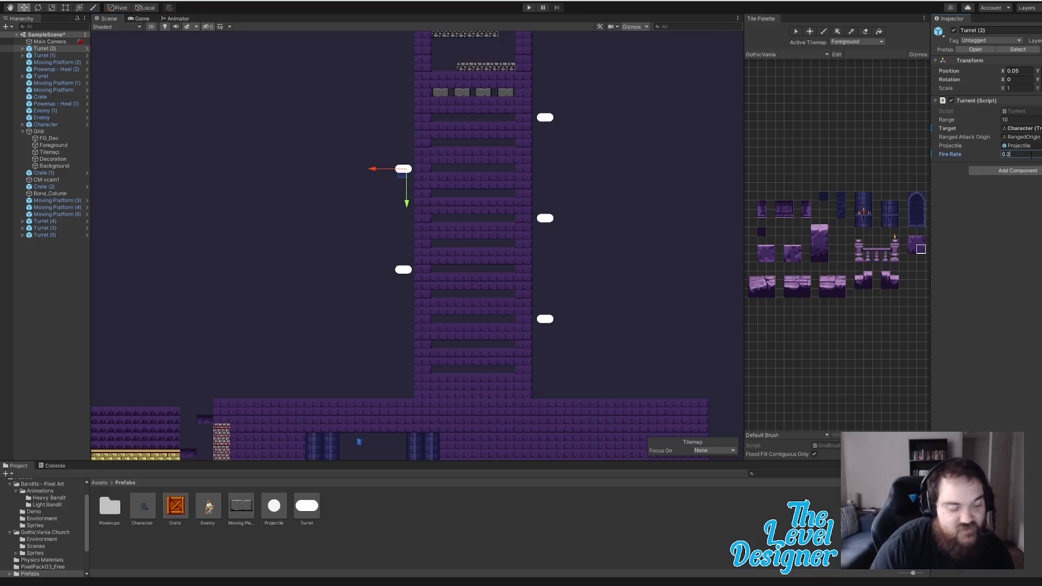
pyautogui.click(545, 218)
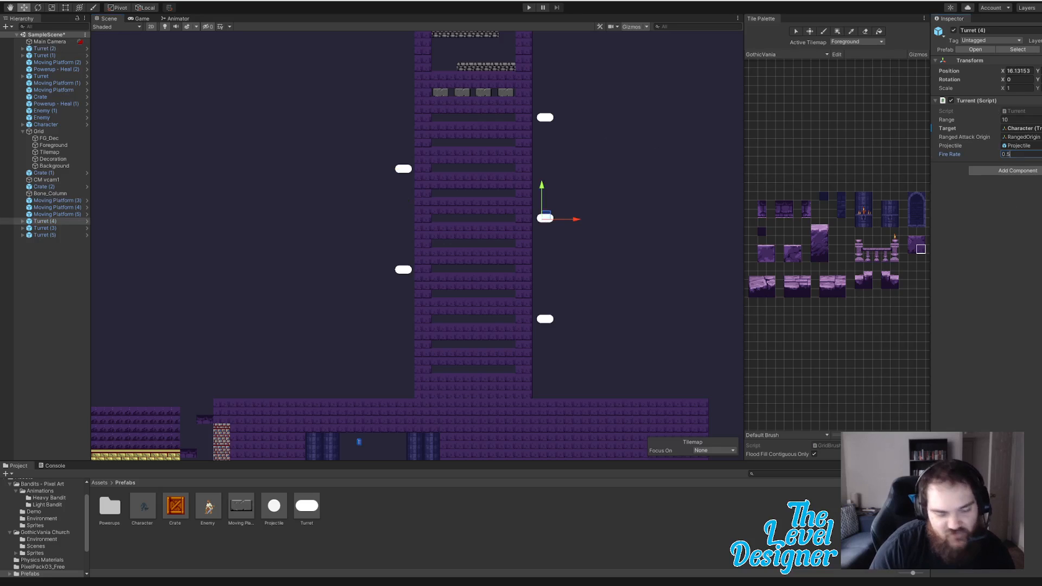
pyautogui.click(405, 270)
pyautogui.click(1031, 154)
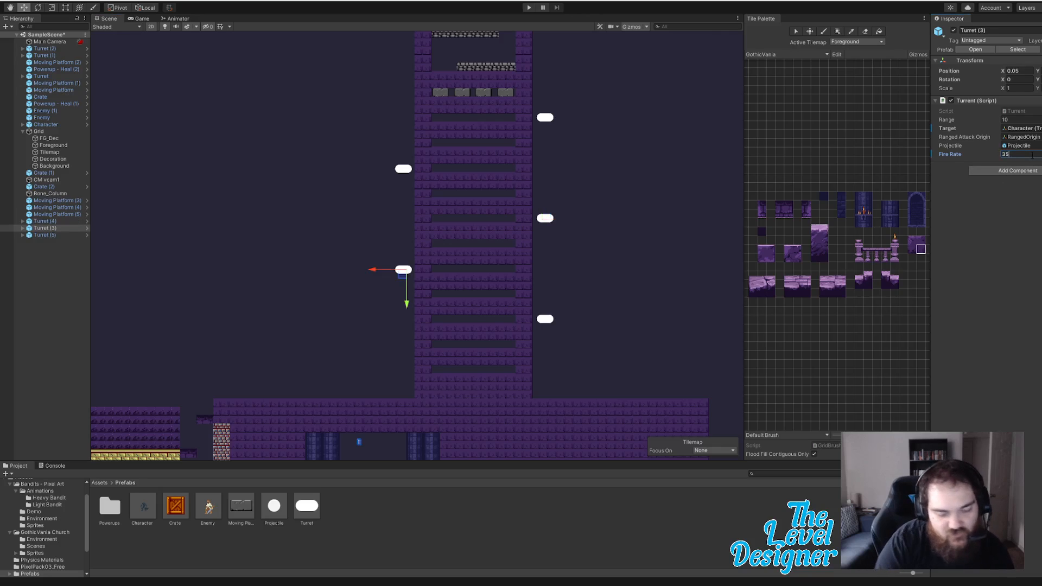
pyautogui.click(545, 321)
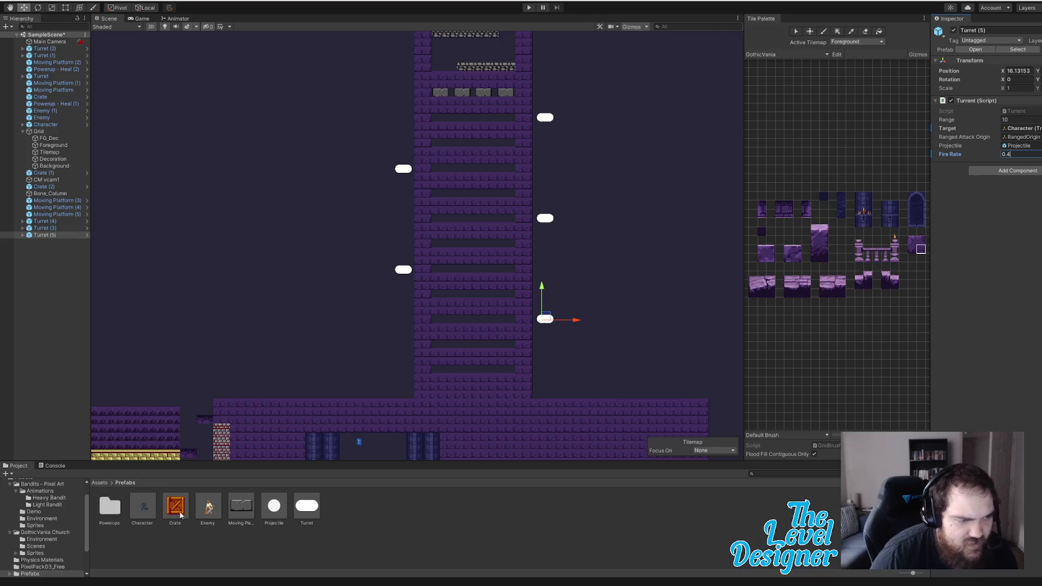
# Step: Place a Powerup - Heal prefab in the tower's uppermost gap and another left of centre in the fourth gap down
pyautogui.doubleClick(110, 506)
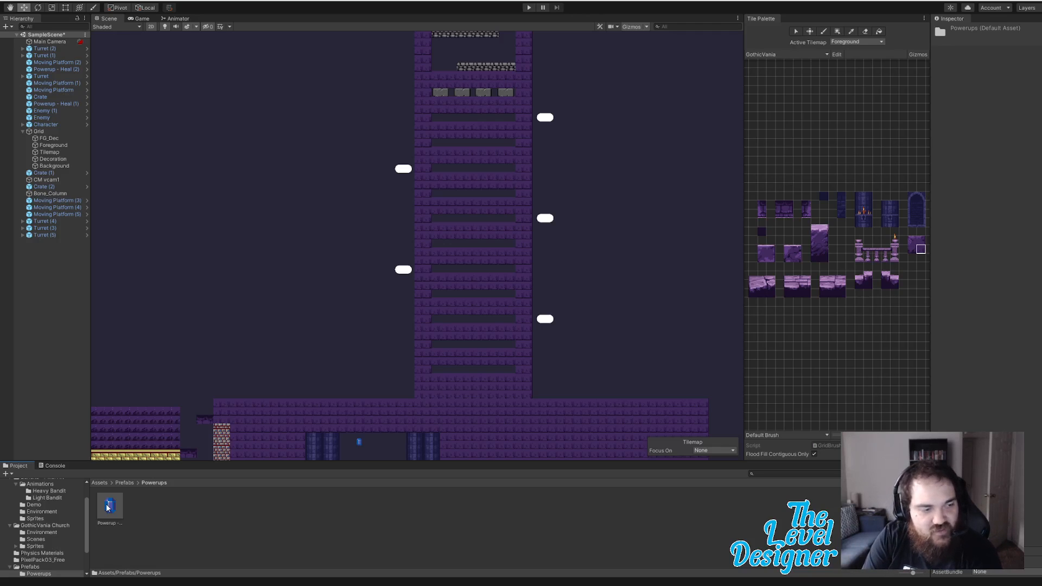
pyautogui.moveTo(107, 508); pyautogui.dragTo(436, 215)
pyautogui.moveTo(512, 128); pyautogui.dragTo(501, 121)
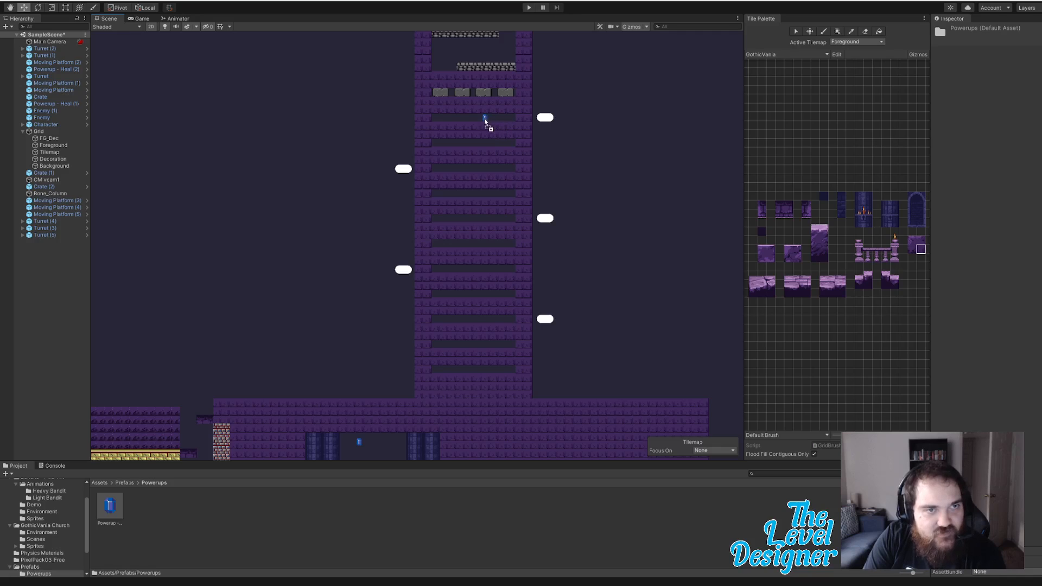
pyautogui.moveTo(484, 120); pyautogui.dragTo(484, 120)
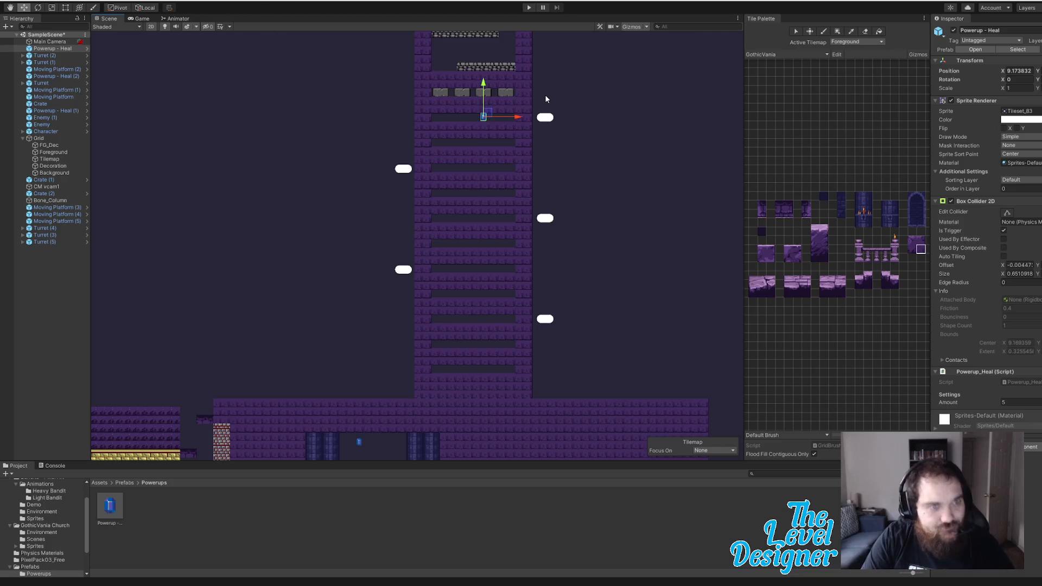
pyautogui.moveTo(115, 510); pyautogui.dragTo(460, 199)
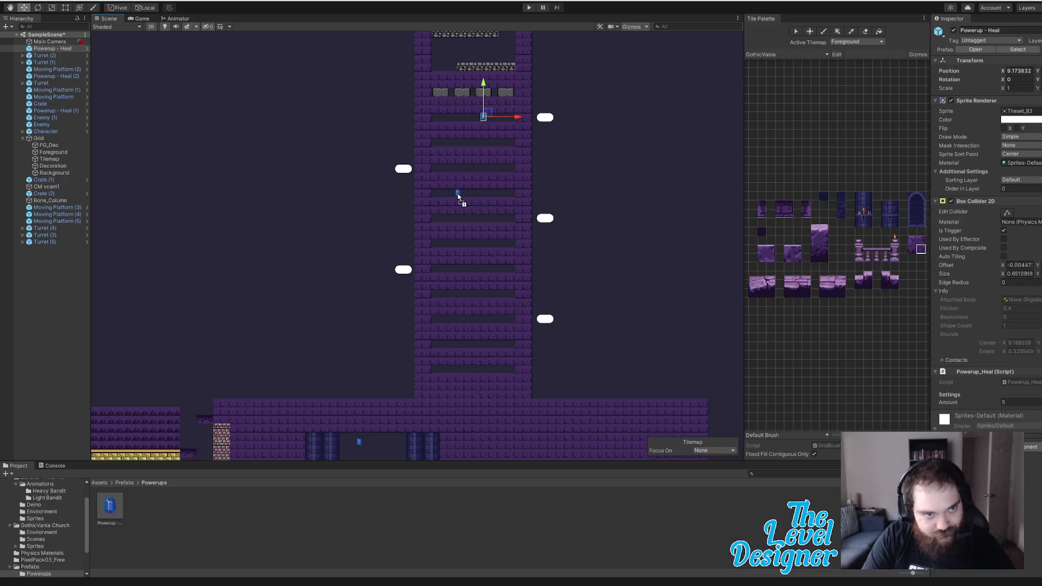
pyautogui.moveTo(458, 195); pyautogui.dragTo(458, 194)
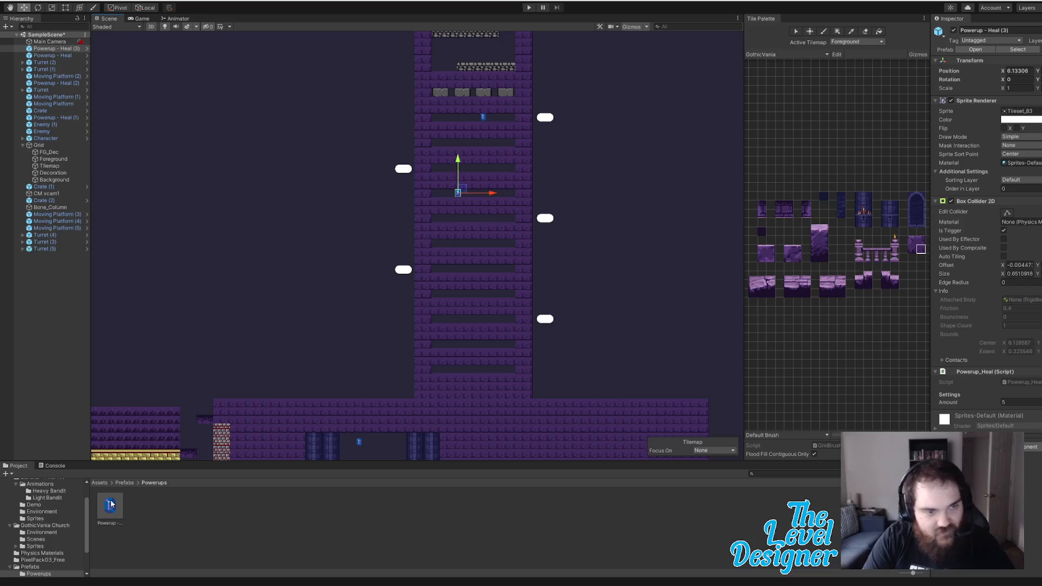
# Step: Add two more Powerup - Heal prefabs at the right ends of the seventh and tenth gaps down the tower
pyautogui.moveTo(110, 504)
pyautogui.mouseDown()
pyautogui.moveTo(552, 395)
pyautogui.moveTo(524, 275)
pyautogui.moveTo(510, 271)
pyautogui.moveTo(545, 271)
pyautogui.mouseUp()
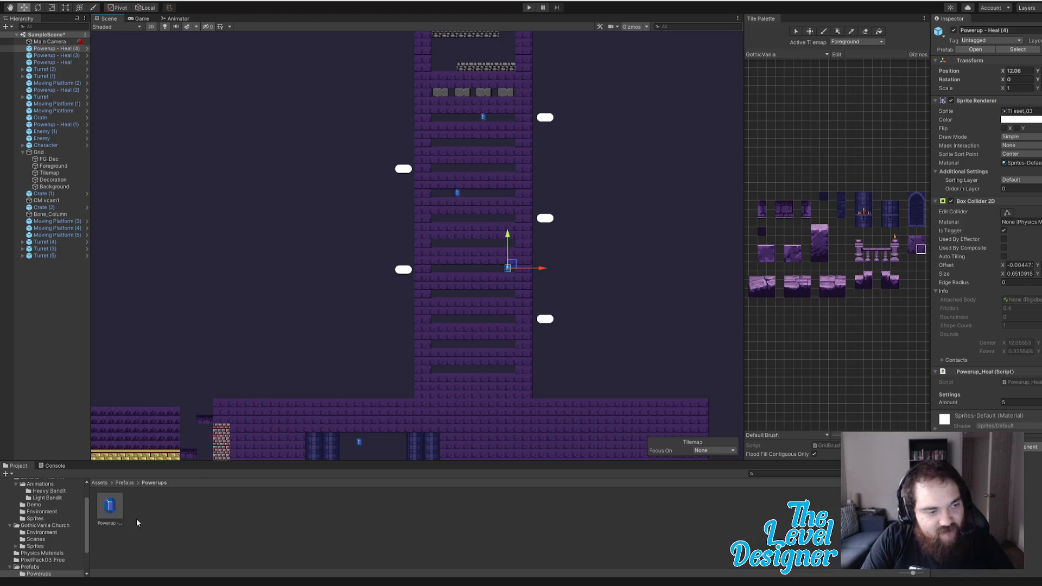
pyautogui.moveTo(110, 511); pyautogui.dragTo(437, 347)
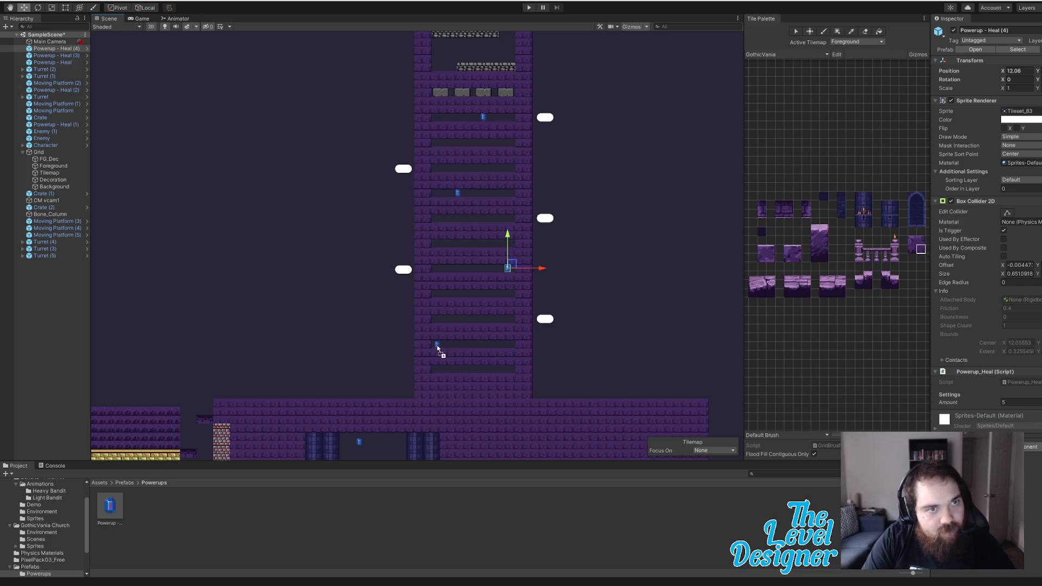
pyautogui.moveTo(437, 347); pyautogui.dragTo(511, 344)
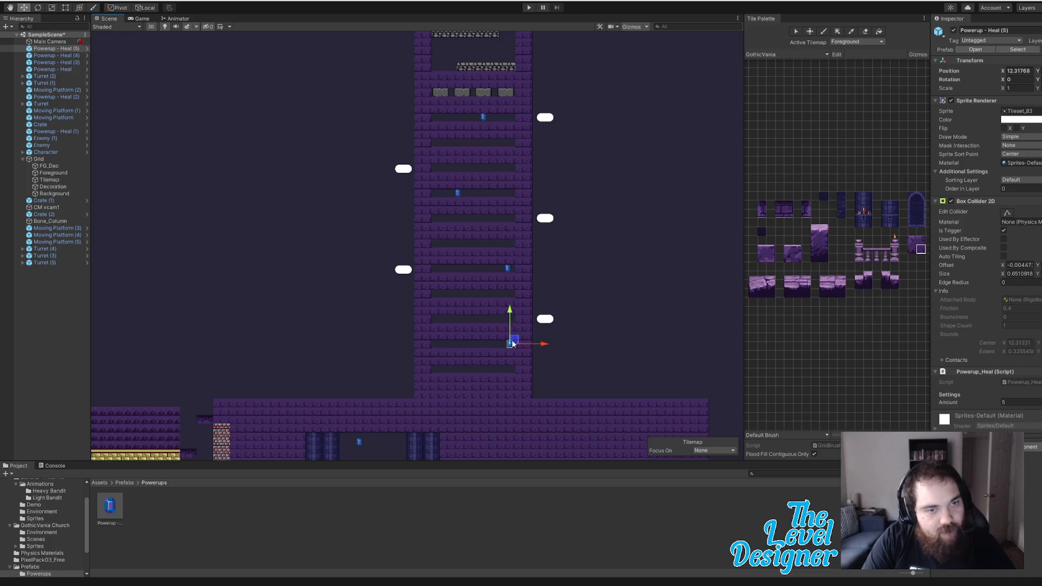
# Step: Move the heal powerup in the seventh gap to that gap's left end, at X position 3.92
pyautogui.click(507, 270)
pyautogui.moveTo(543, 269); pyautogui.dragTo(475, 273)
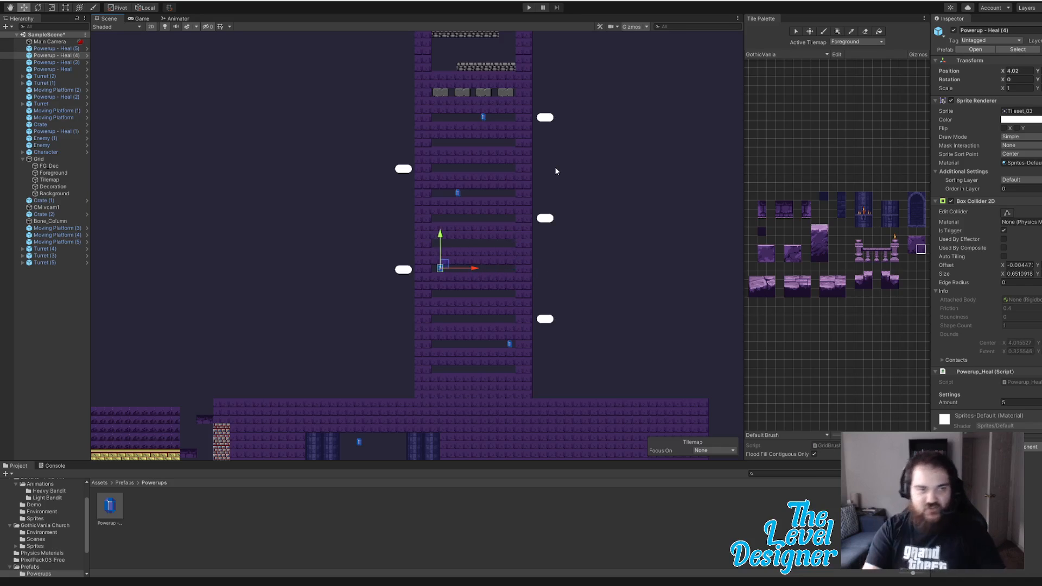
pyautogui.moveTo(472, 270); pyautogui.dragTo(468, 269)
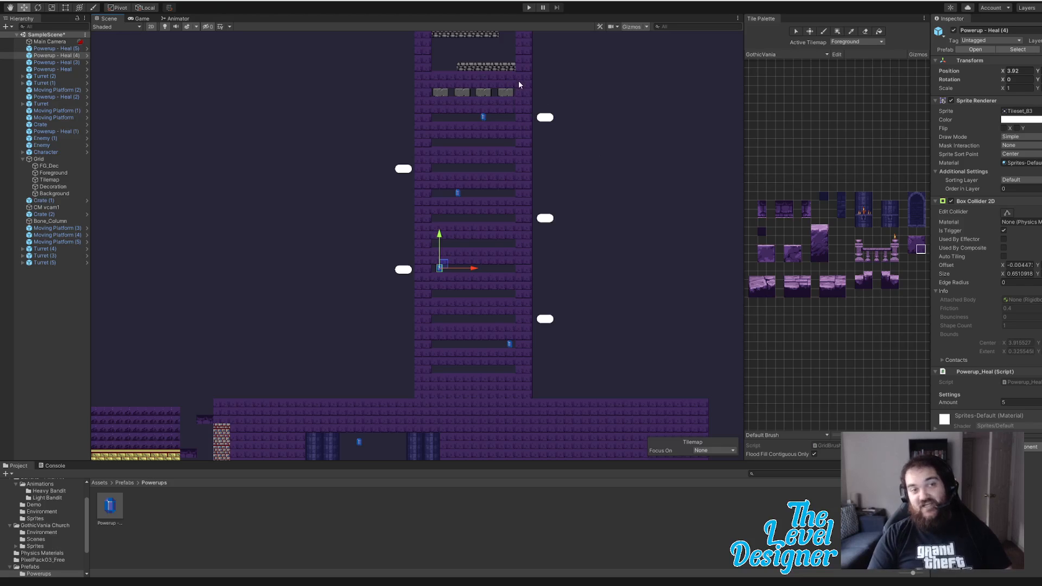
# Step: Start a play-test of the level, attack the sword enemy near the start, and jump across the moving platforms to the columned hall
pyautogui.click(528, 7)
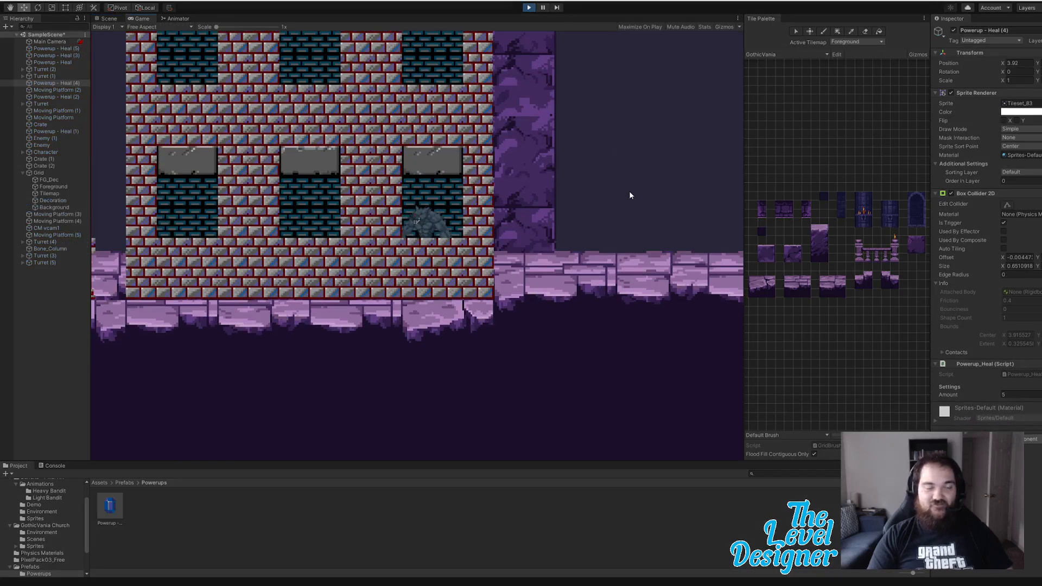
pyautogui.press('a')
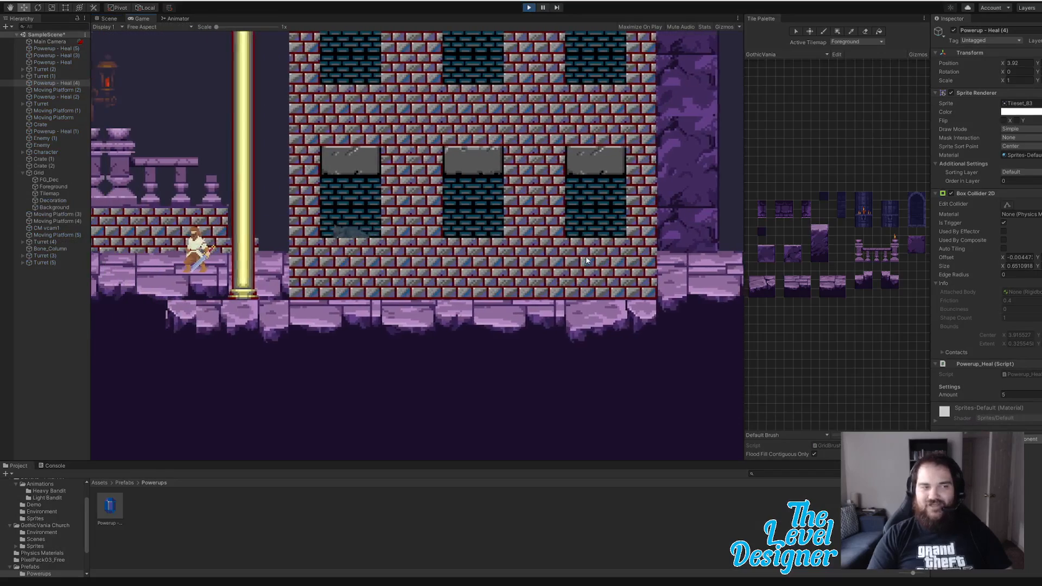
pyautogui.click(581, 260)
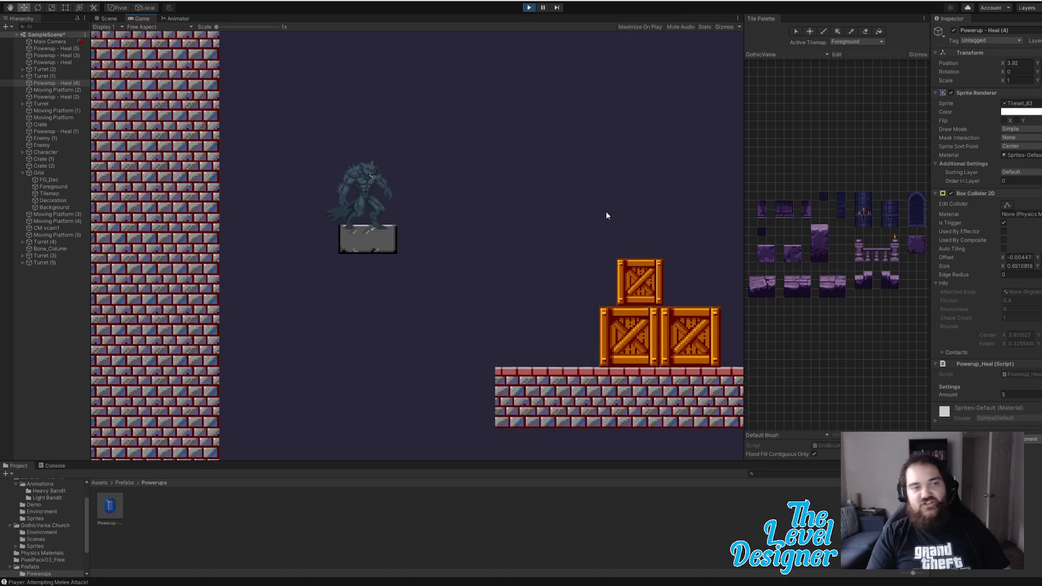
pyautogui.press('space')
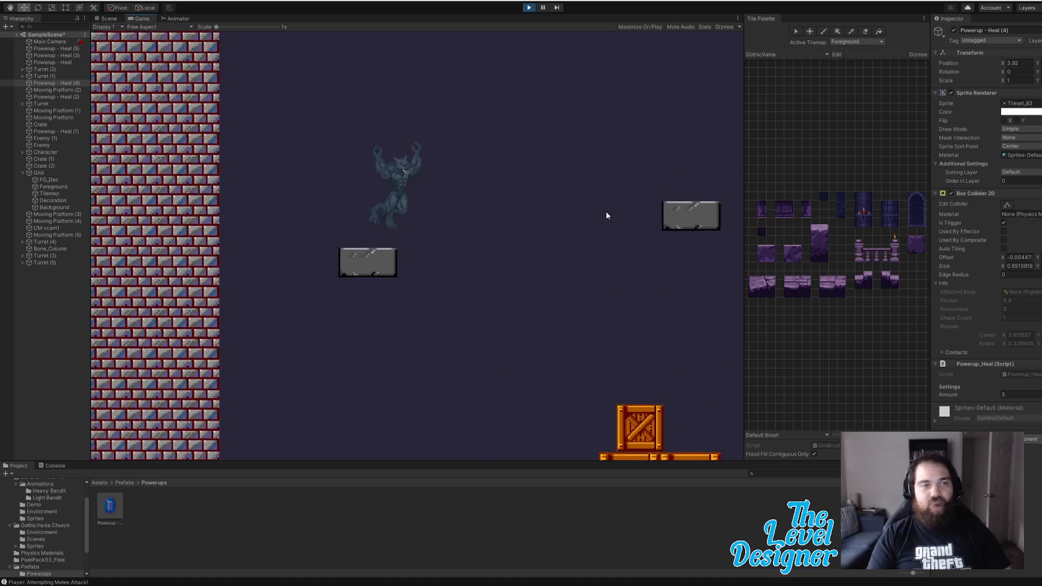
pyautogui.press('d')
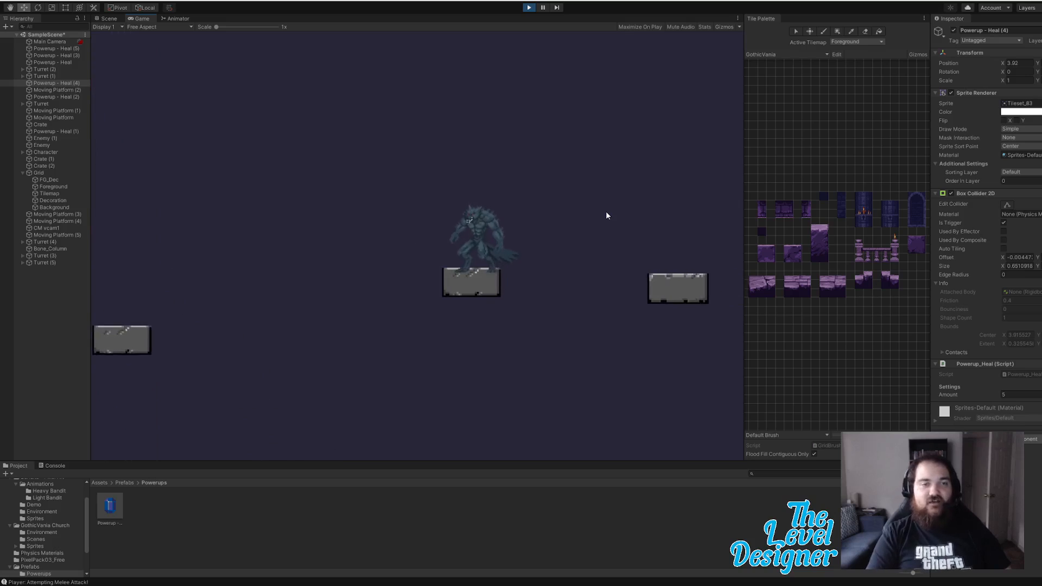
pyautogui.press('space')
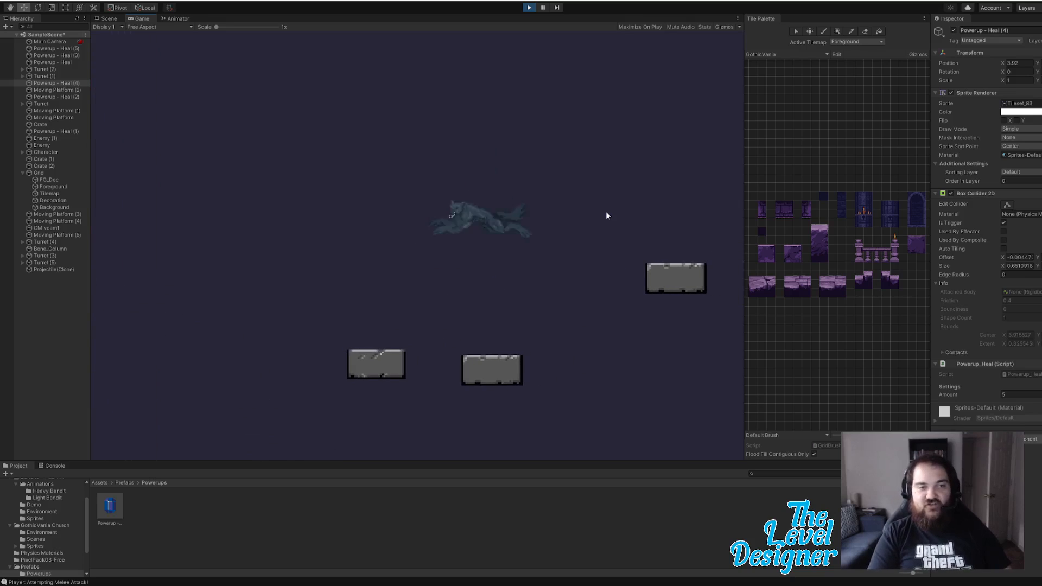
pyautogui.press('d')
pyautogui.press('space')
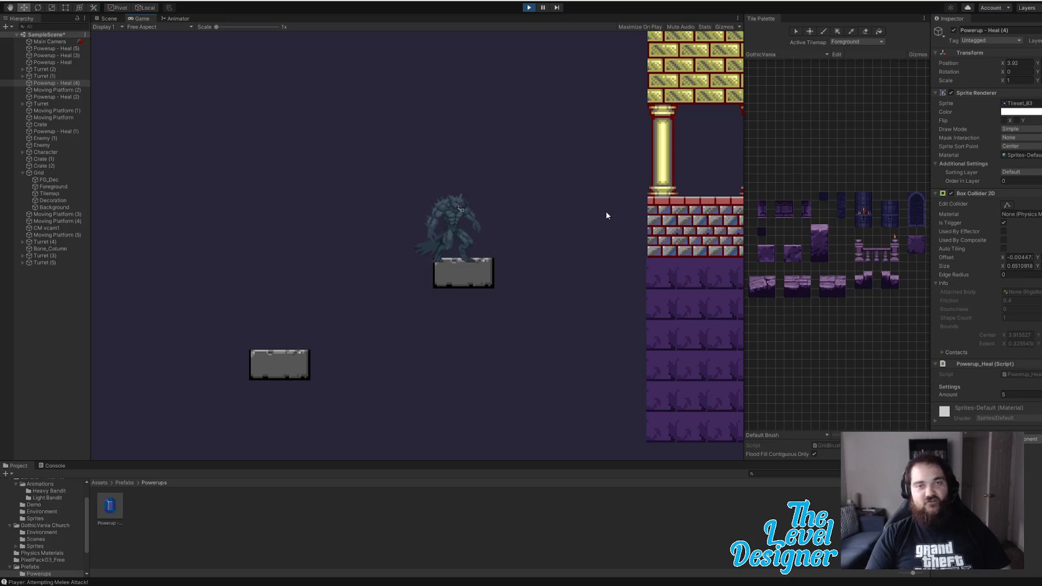
pyautogui.press('d')
pyautogui.press('space')
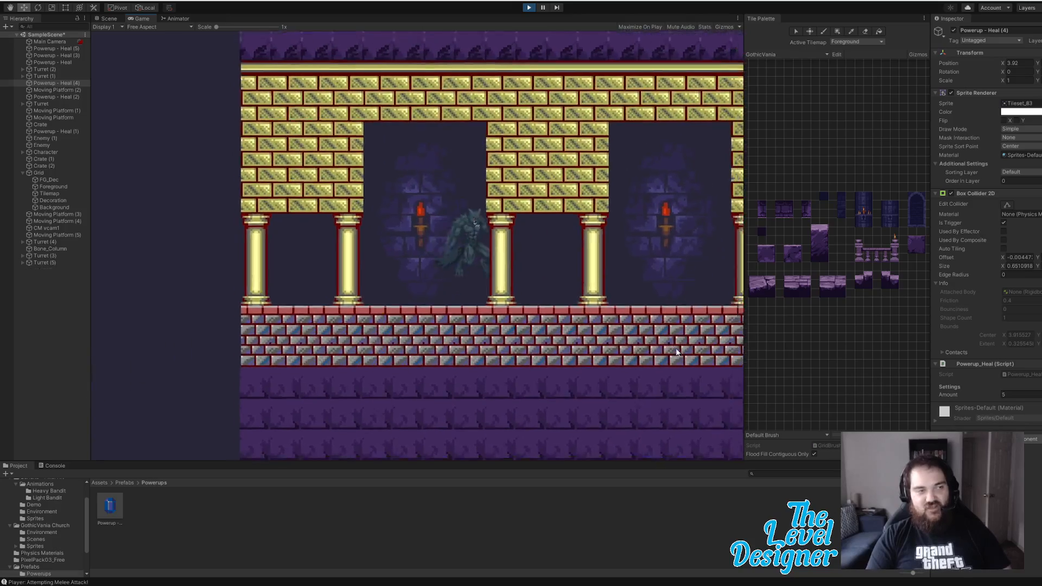
# Step: Play through the columned hall to its end and jump up the purple ledges beside the brick wall
pyautogui.press('space')
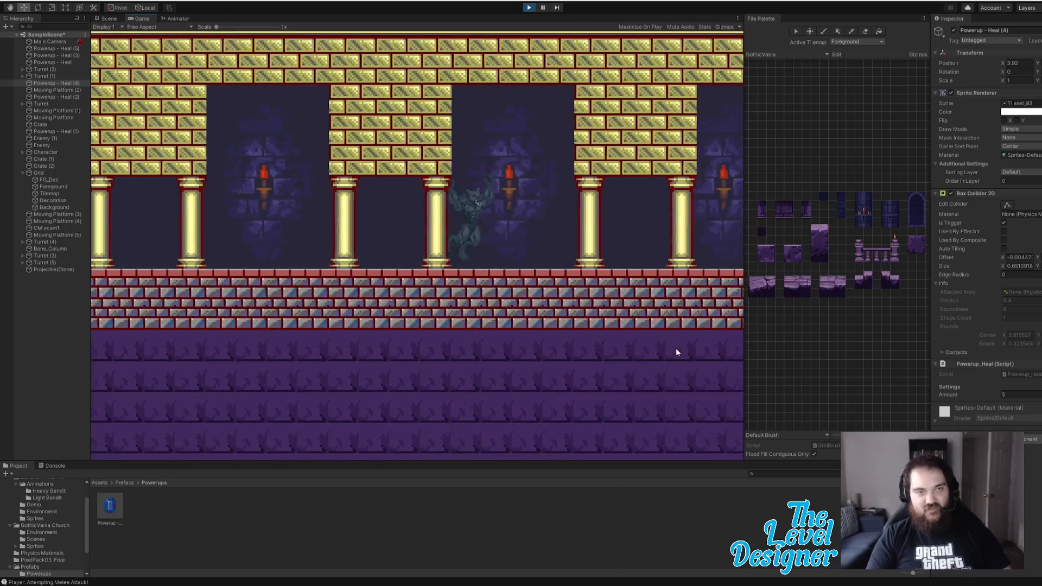
pyautogui.press('d')
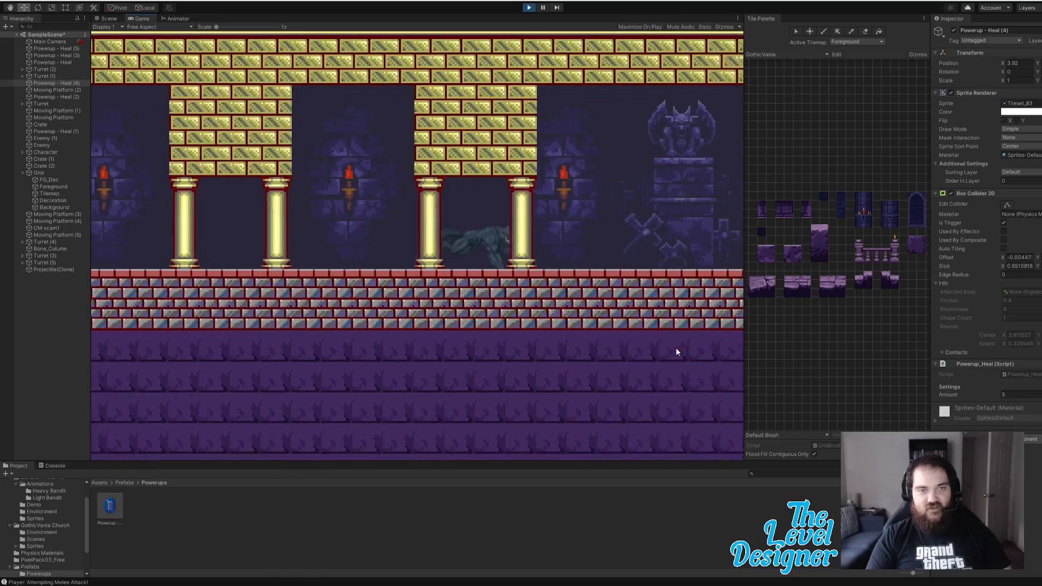
pyautogui.press('d')
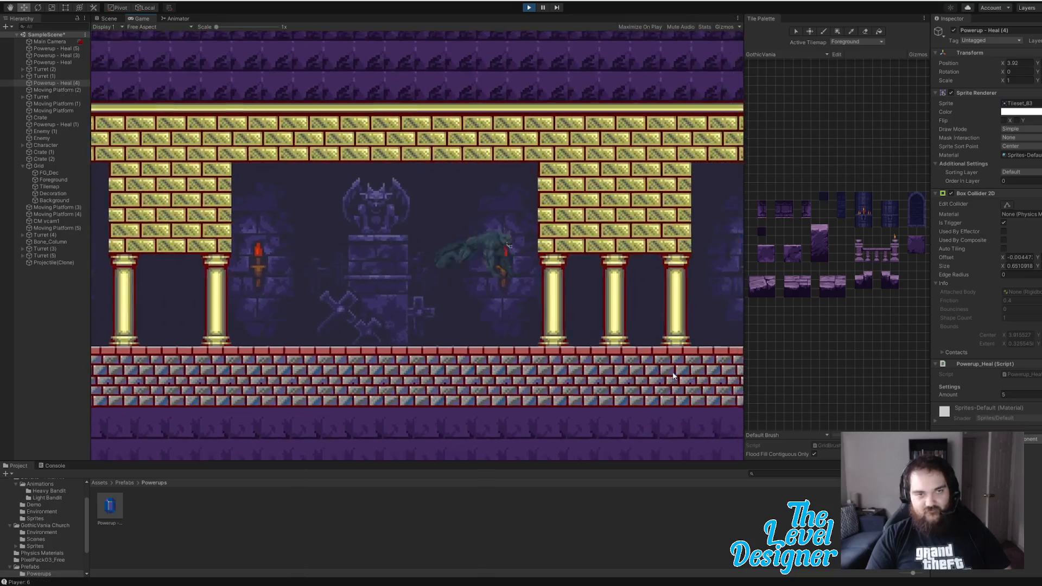
pyautogui.press('space')
pyautogui.press('d')
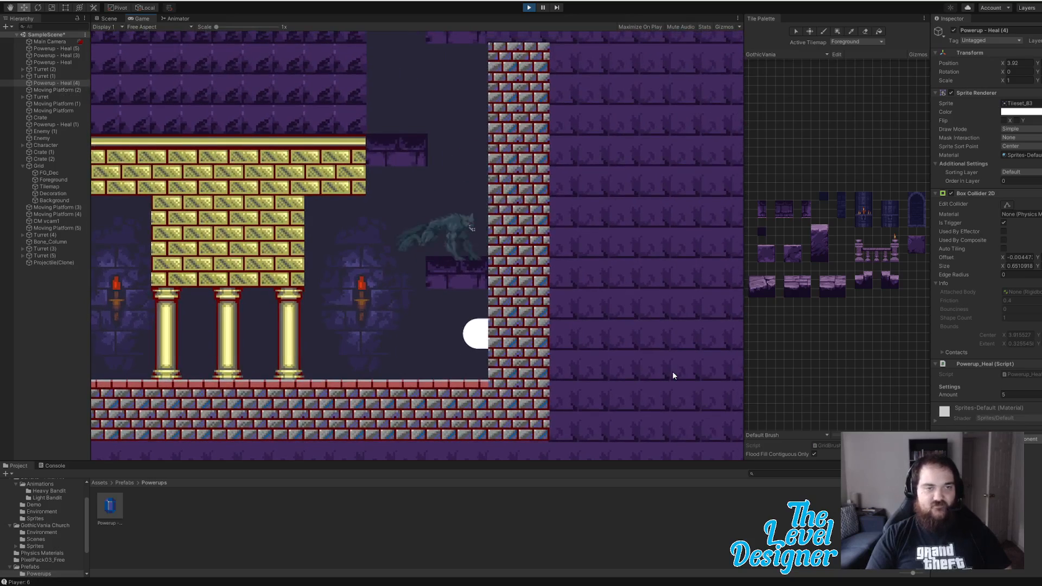
pyautogui.press('space')
pyautogui.press('space')
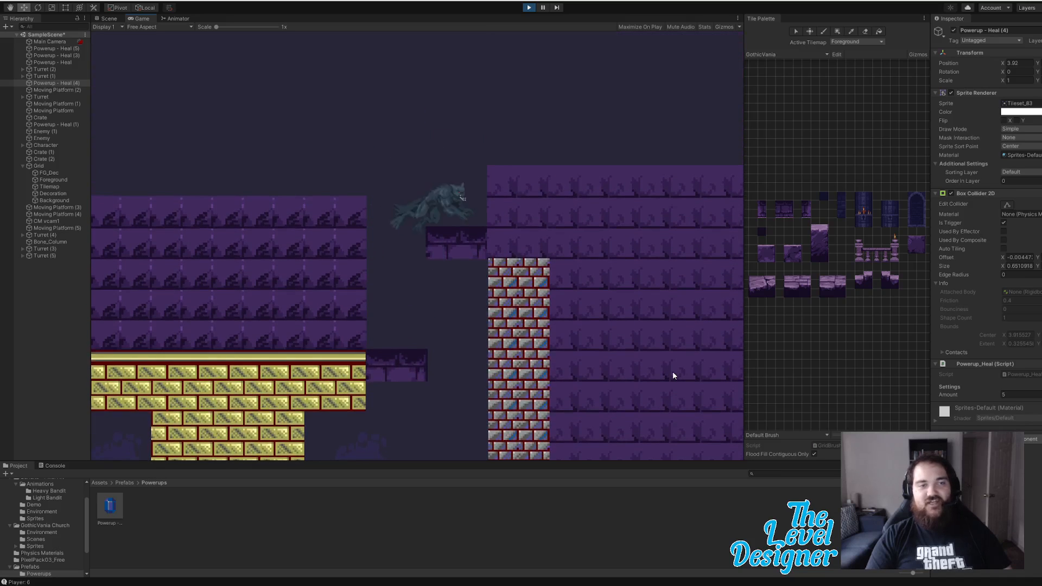
# Step: Cross the purple roof and climb the outside of the tower past the turrets with repeated jumps
pyautogui.press('d')
pyautogui.press('d')
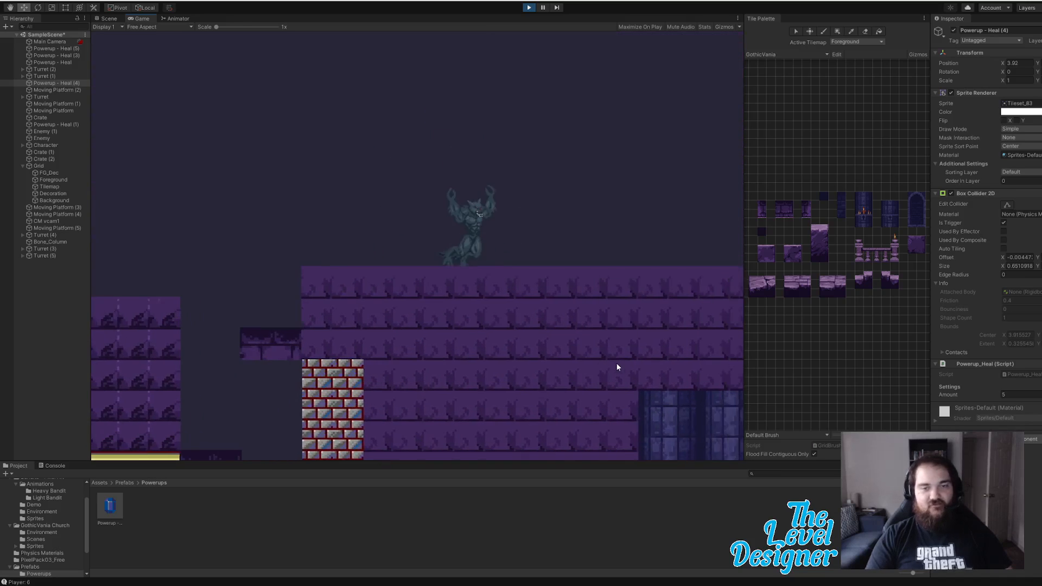
pyautogui.press('space')
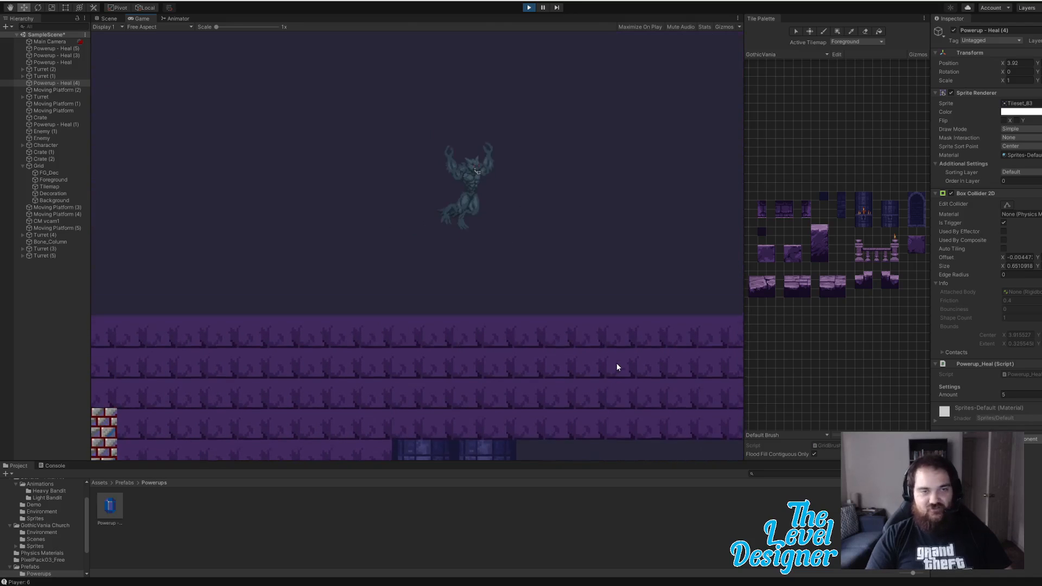
pyautogui.press('d')
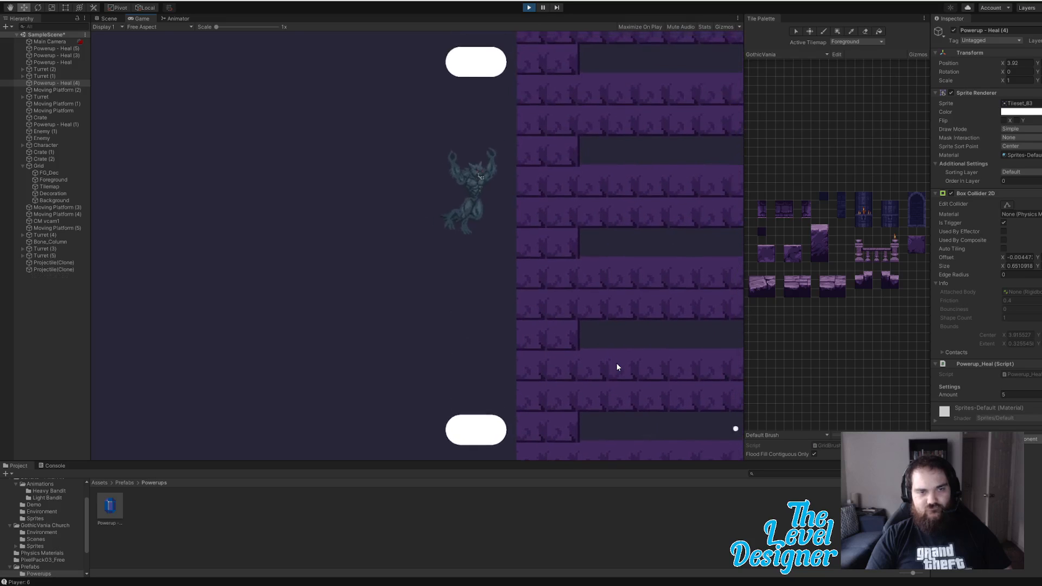
pyautogui.press('a')
pyautogui.press('space')
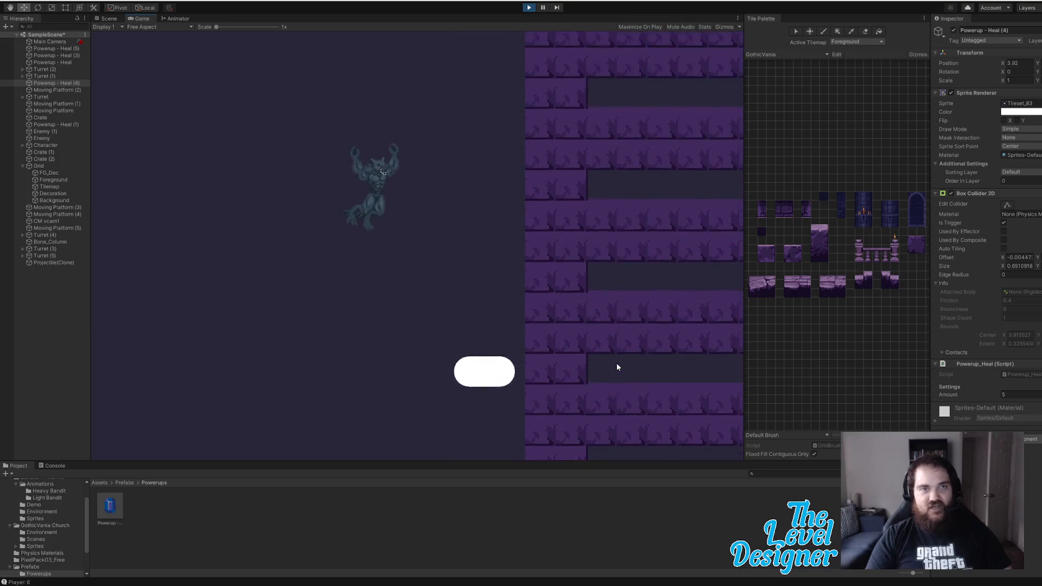
pyautogui.press('space')
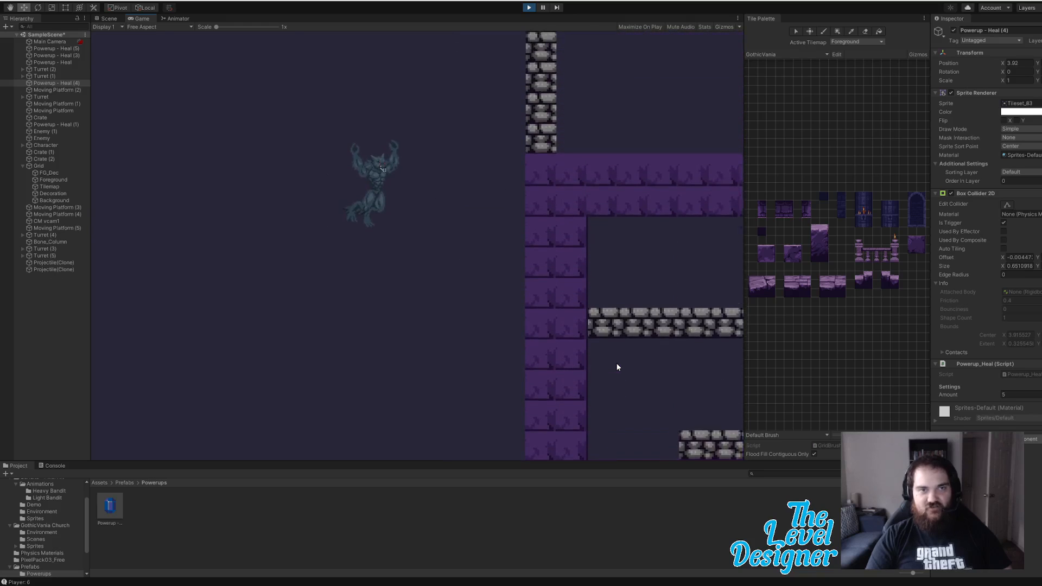
# Step: Enter the tower's top room, descend over both stone ledges onto the row of moving platforms, and end the play-test
pyautogui.press('d')
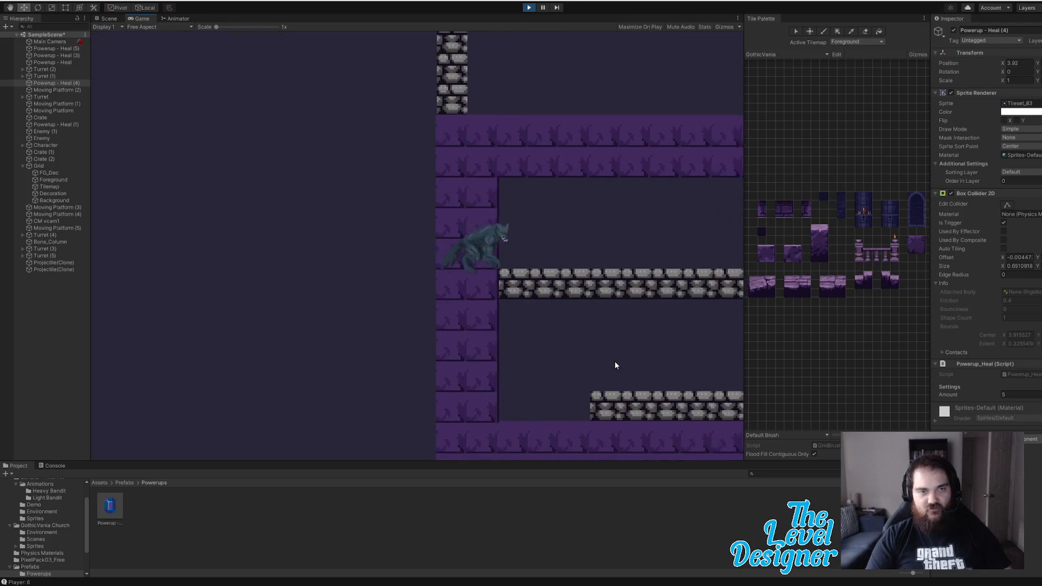
pyautogui.press('a')
pyautogui.press('space')
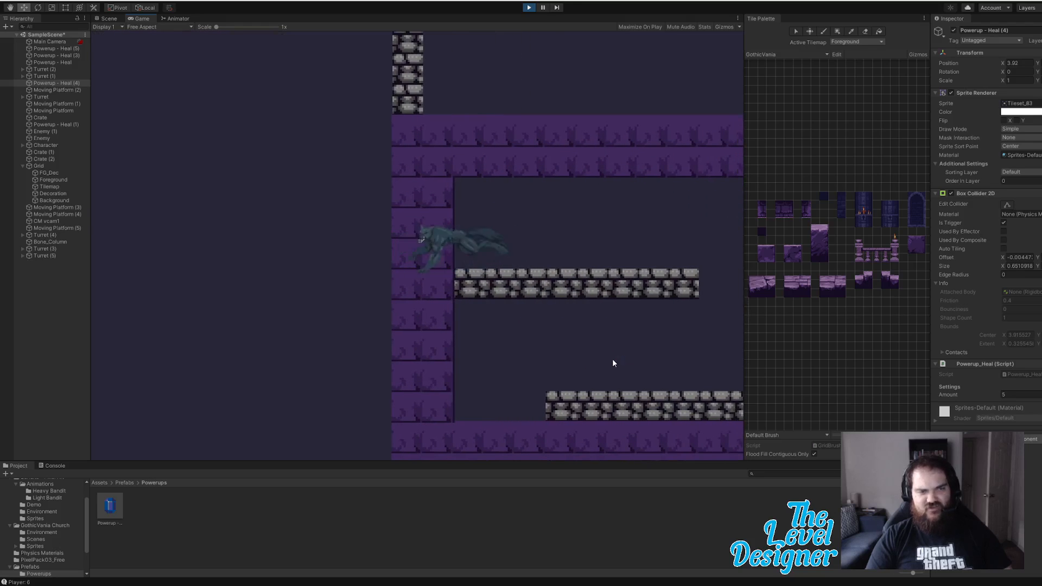
pyautogui.press('d')
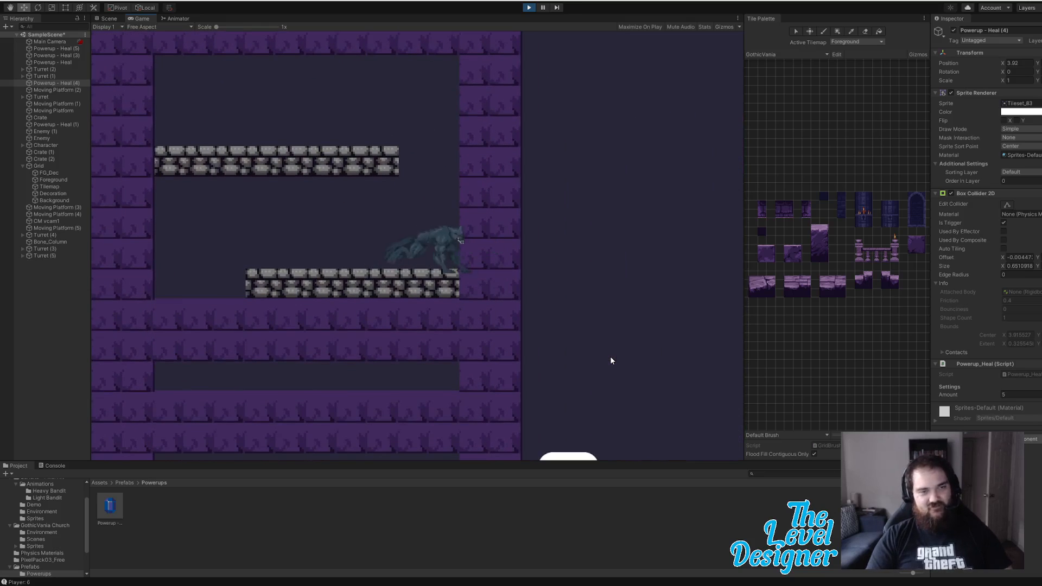
pyautogui.press('a')
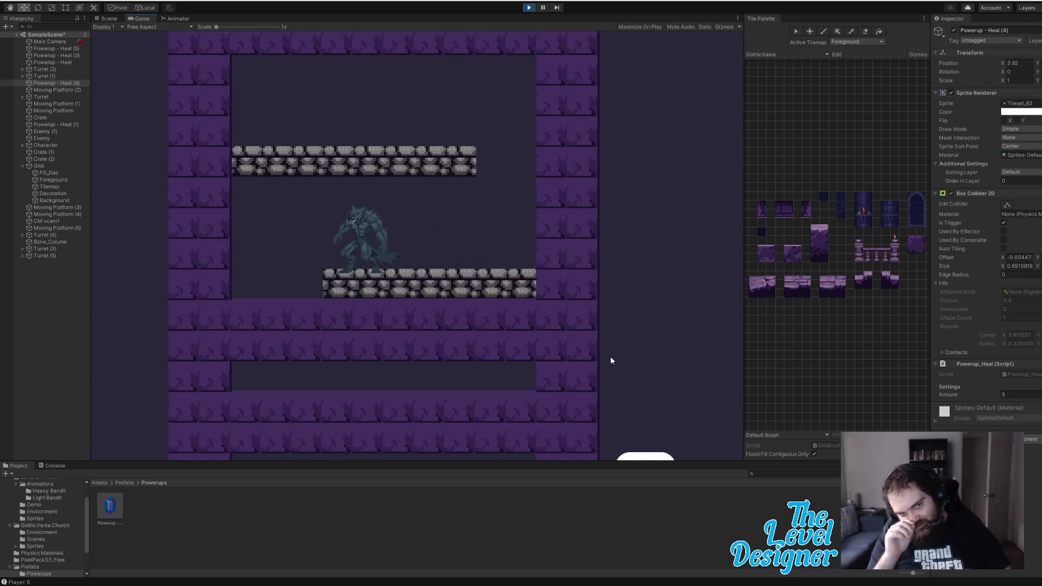
pyautogui.press('a')
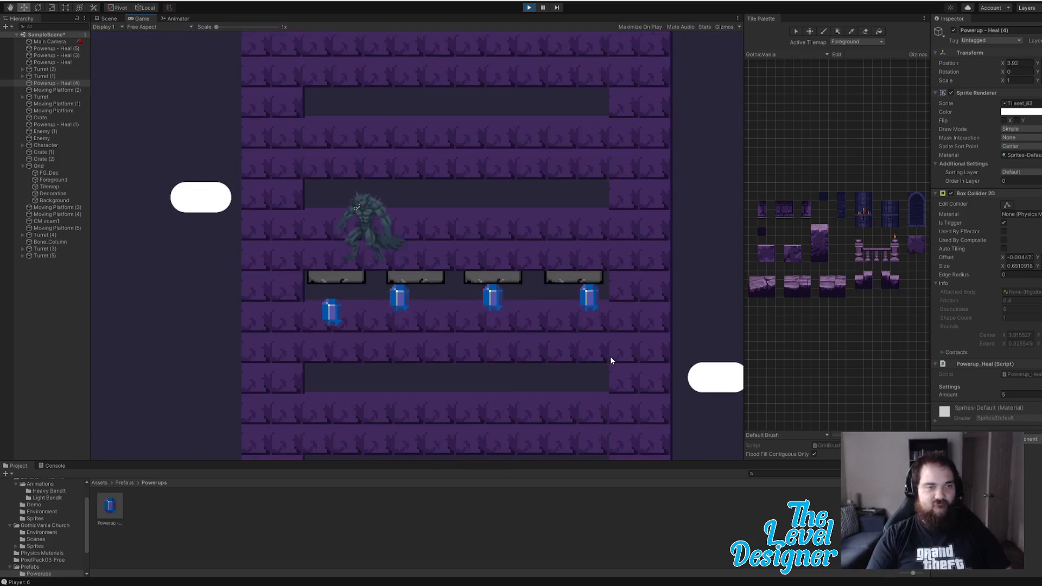
pyautogui.press('d')
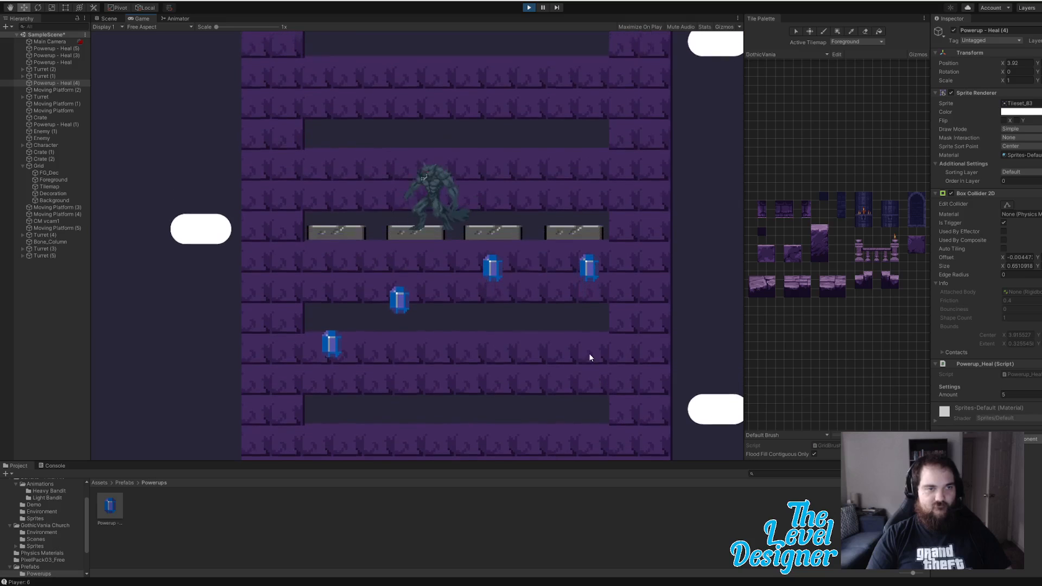
pyautogui.click(529, 7)
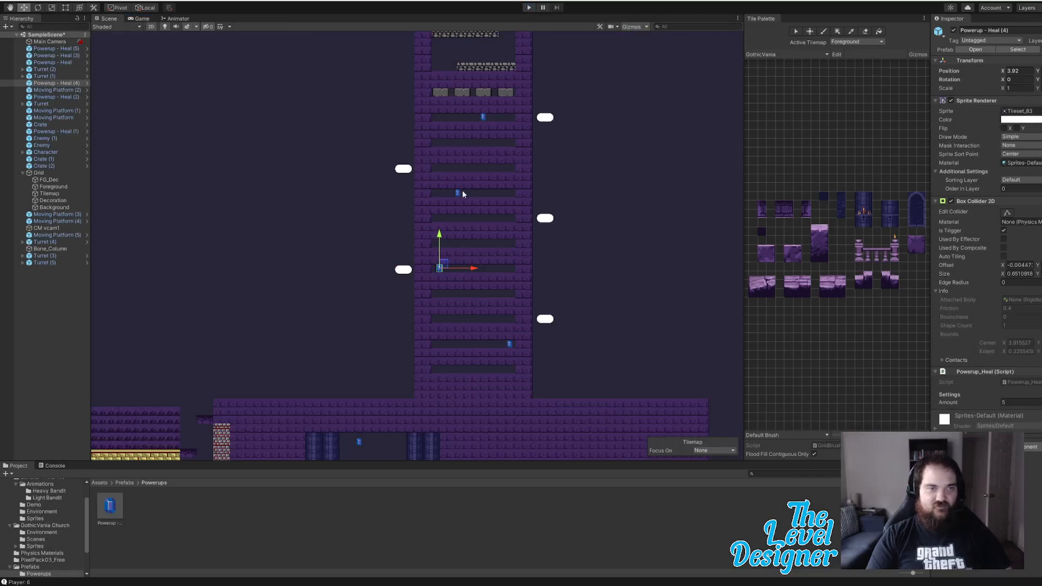
# Step: Inspect the sorting layer and Order in Layer settings of the uppermost heal powerup, the Foreground and Tilemap layers, and the Character
pyautogui.scroll(3, 494, 125)
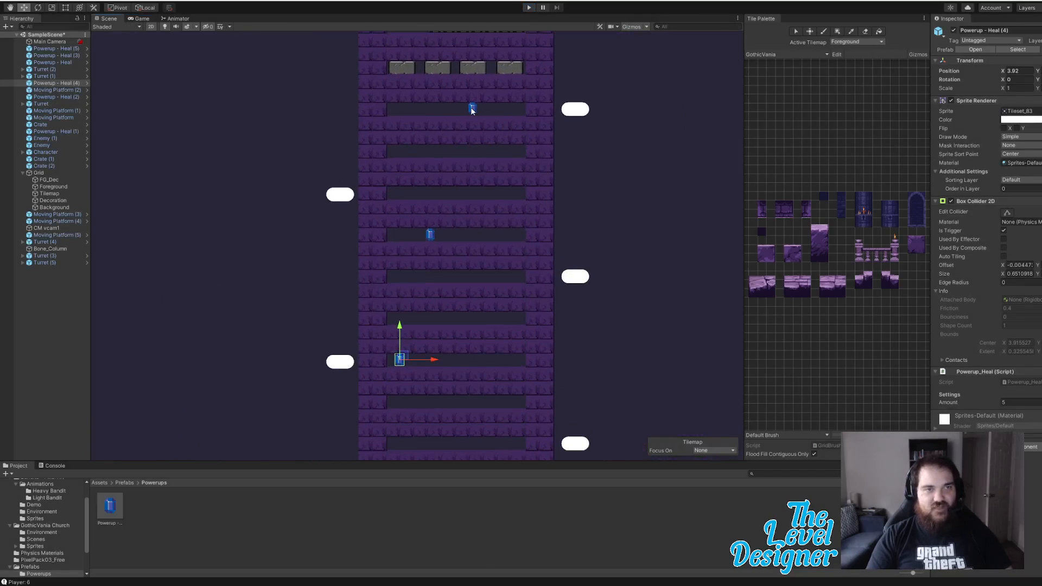
pyautogui.click(471, 109)
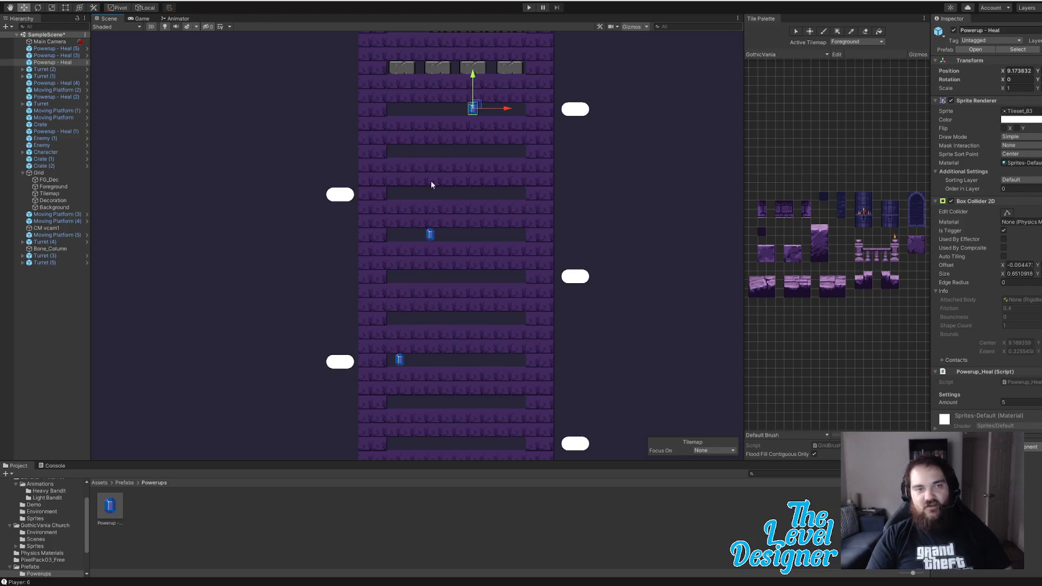
pyautogui.click(545, 74)
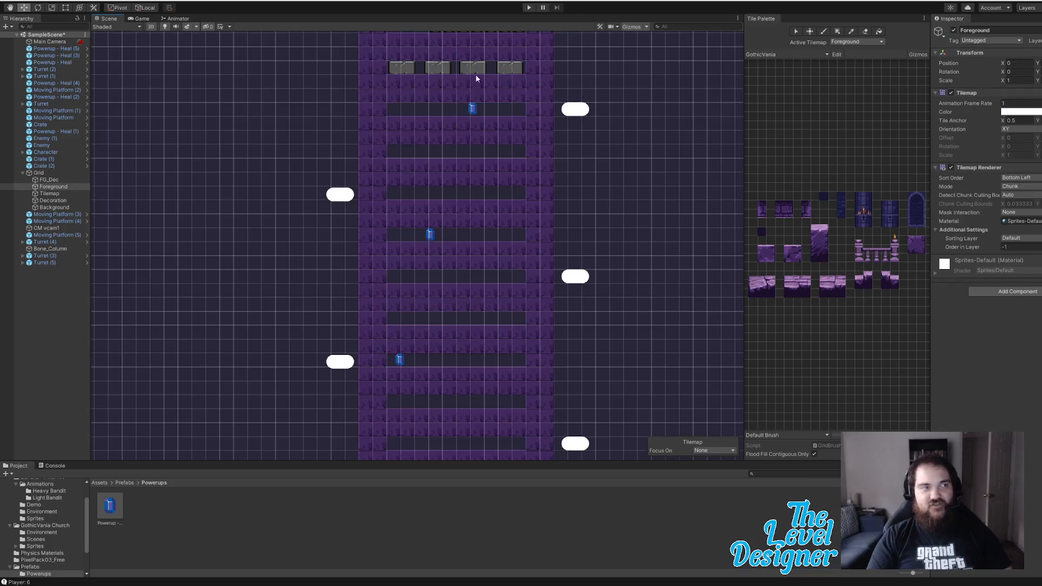
pyautogui.moveTo(497, 200); pyautogui.dragTo(531, 381, button='middle')
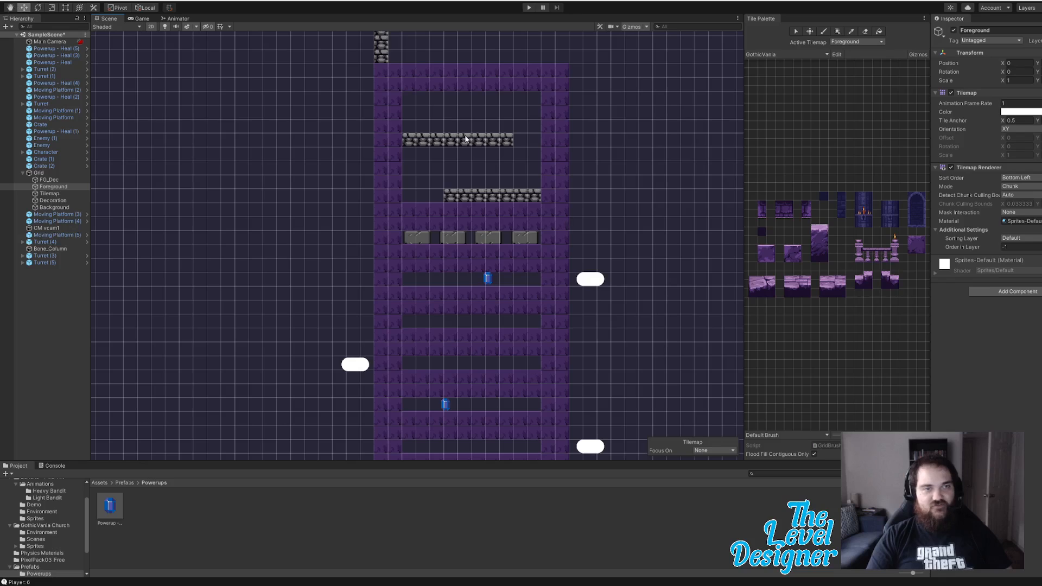
pyautogui.click(446, 141)
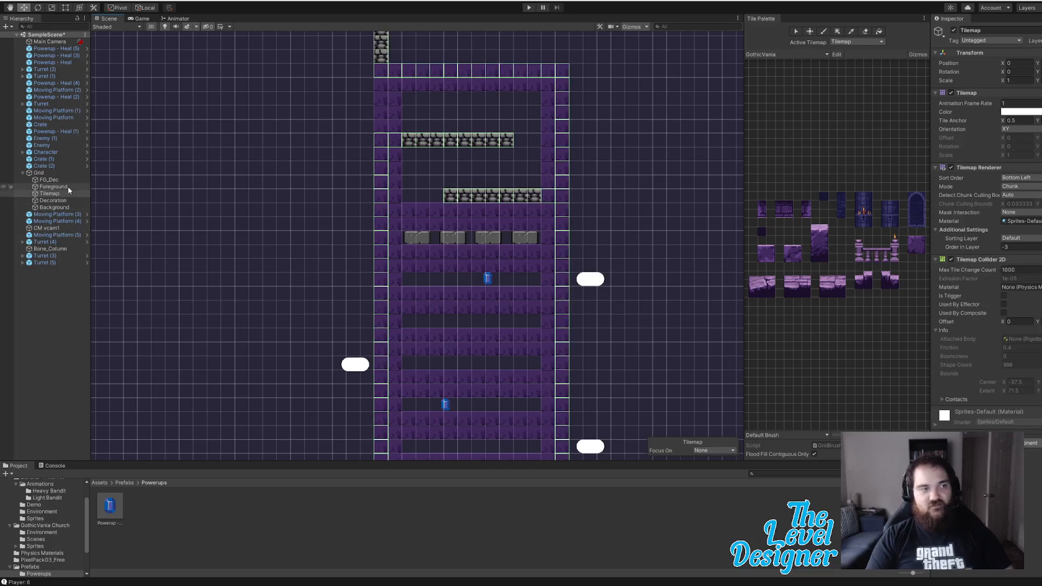
pyautogui.click(57, 154)
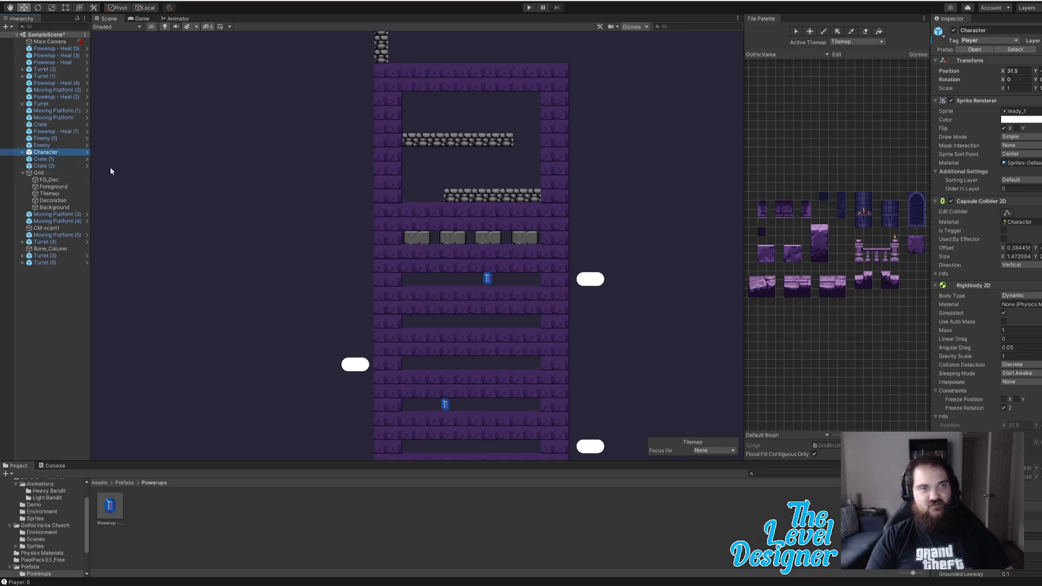
pyautogui.click(74, 188)
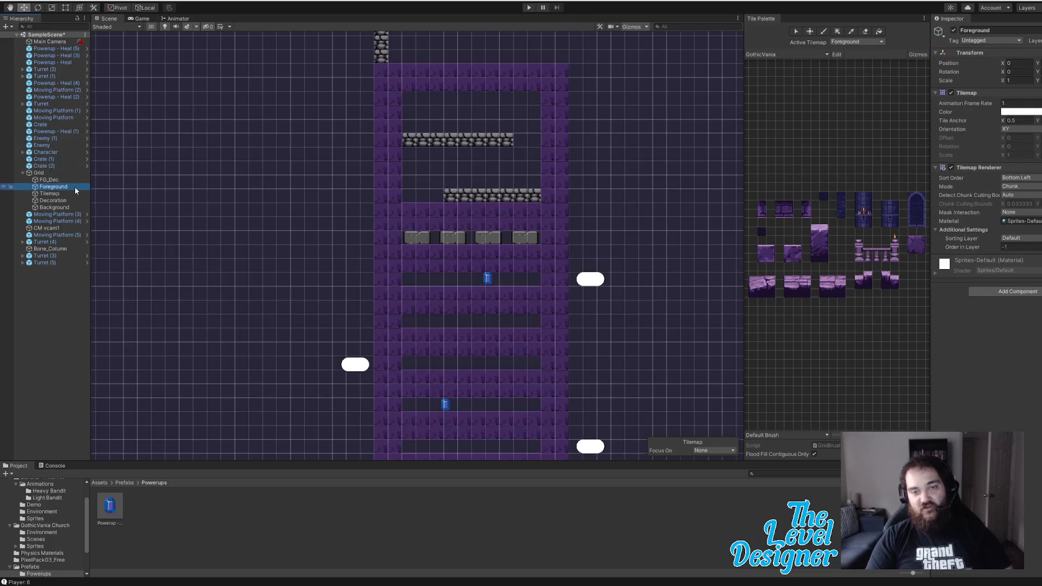
pyautogui.click(60, 194)
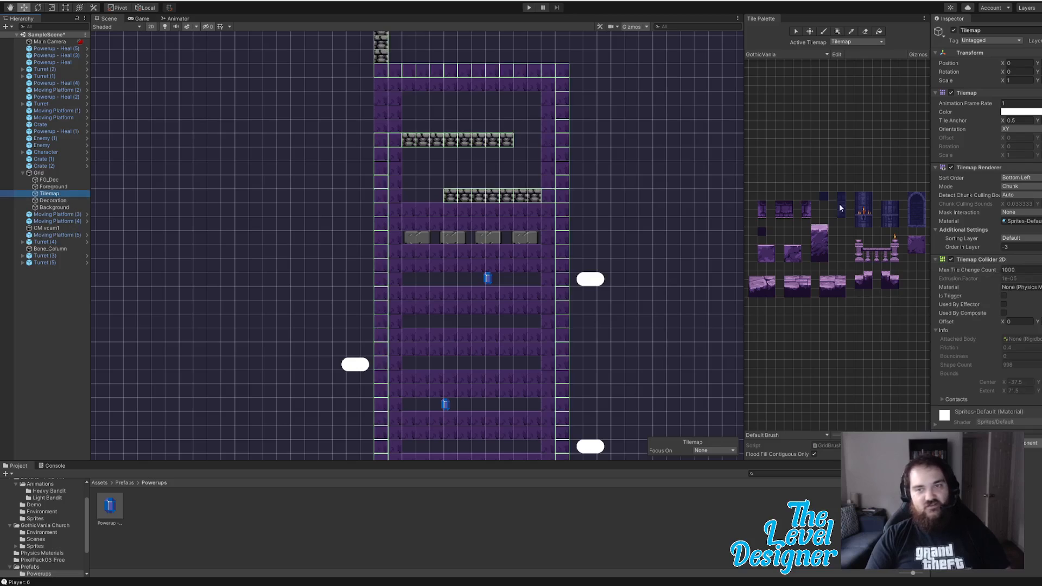
pyautogui.click(1016, 247)
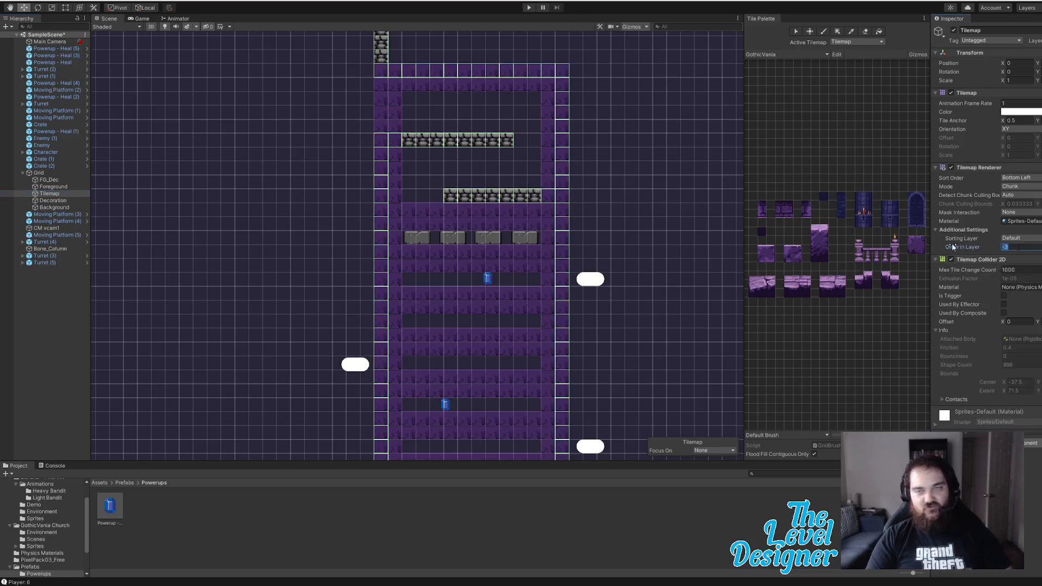
pyautogui.click(51, 153)
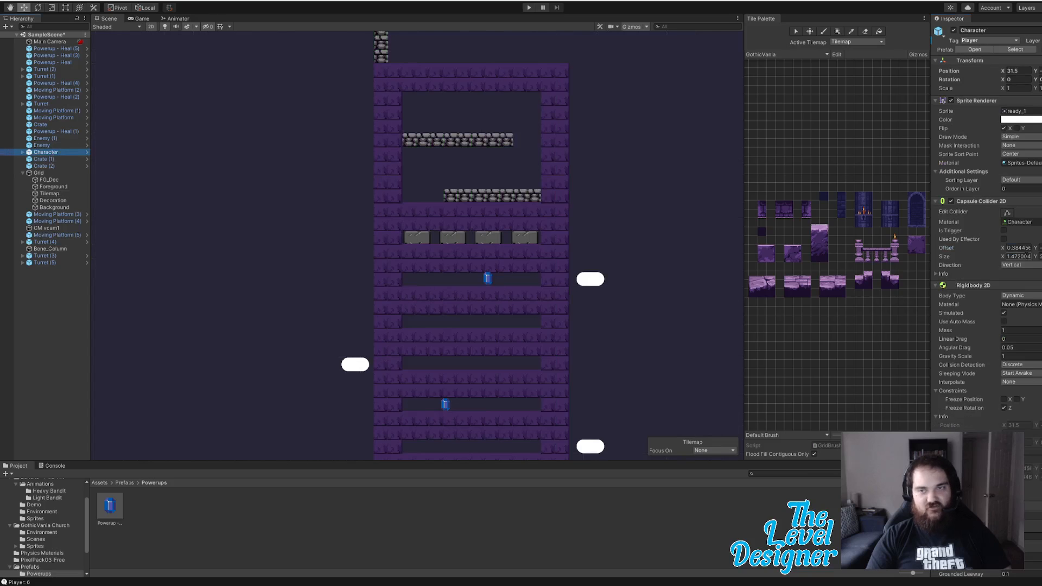
# Step: Set the Character's Order in Layer to -2, then check the Order in Layer of the Foreground and FG_Dec tilemaps
pyautogui.click(1020, 189)
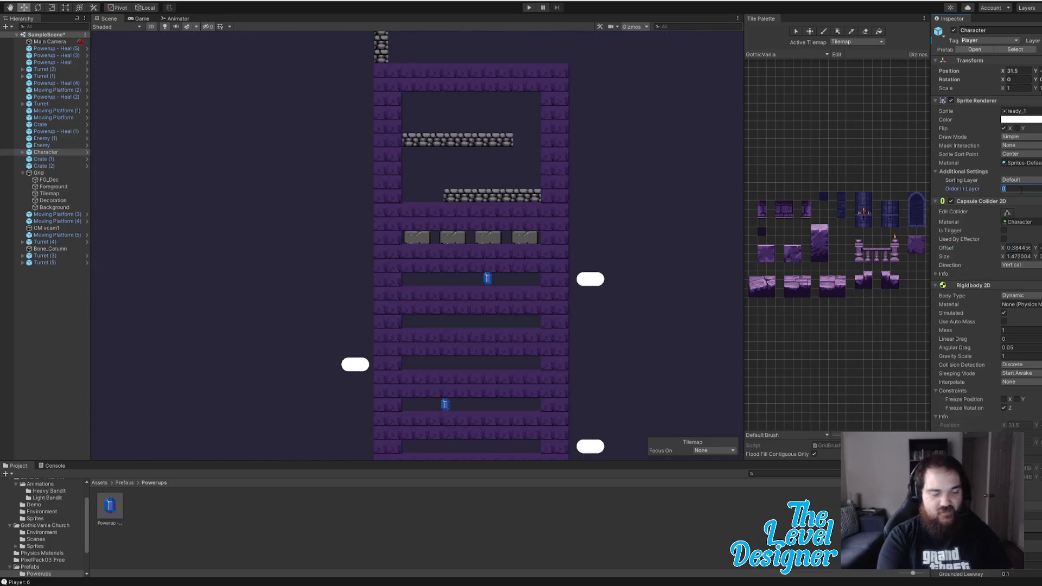
pyautogui.write('-2')
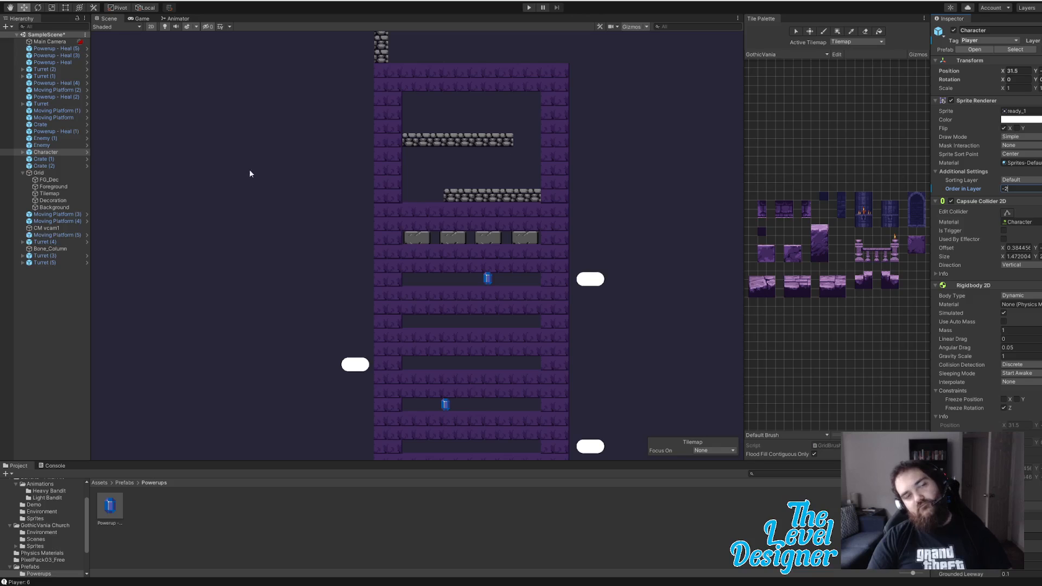
pyautogui.click(61, 188)
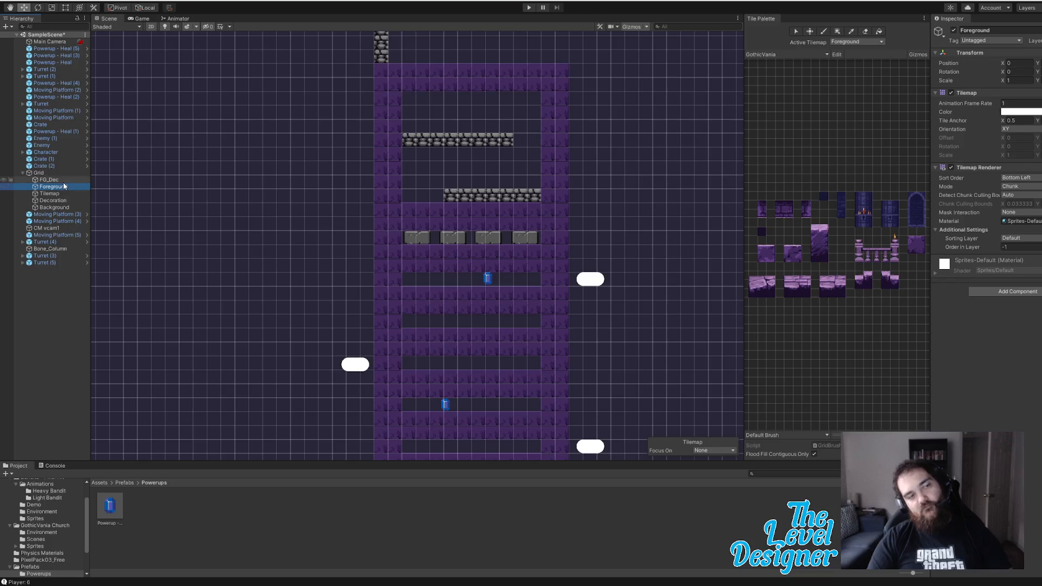
pyautogui.click(63, 181)
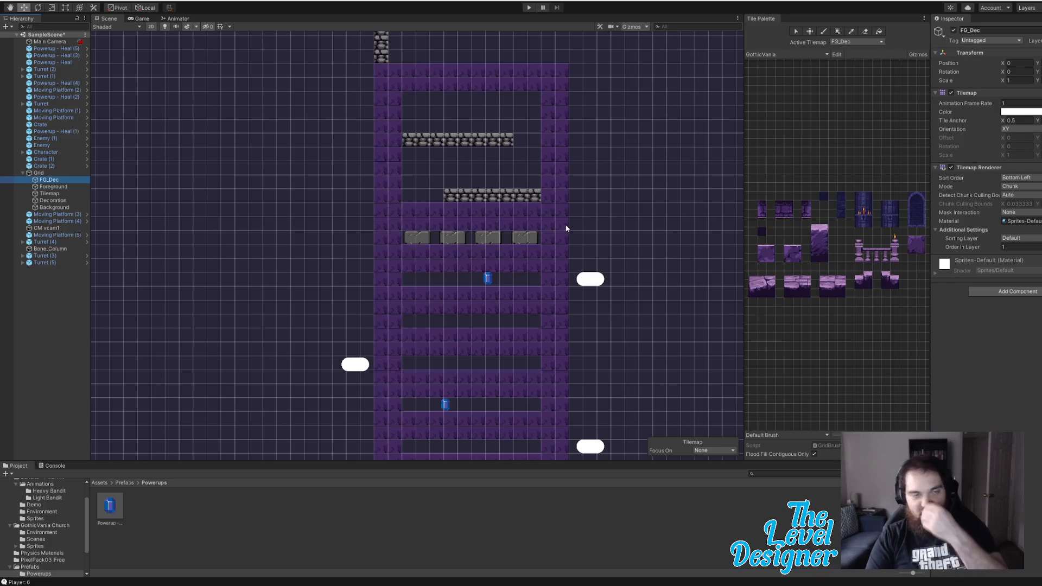
# Step: Erase the purple Foreground bricks over the tower's roof and down the upper part of its left wall
pyautogui.click(54, 186)
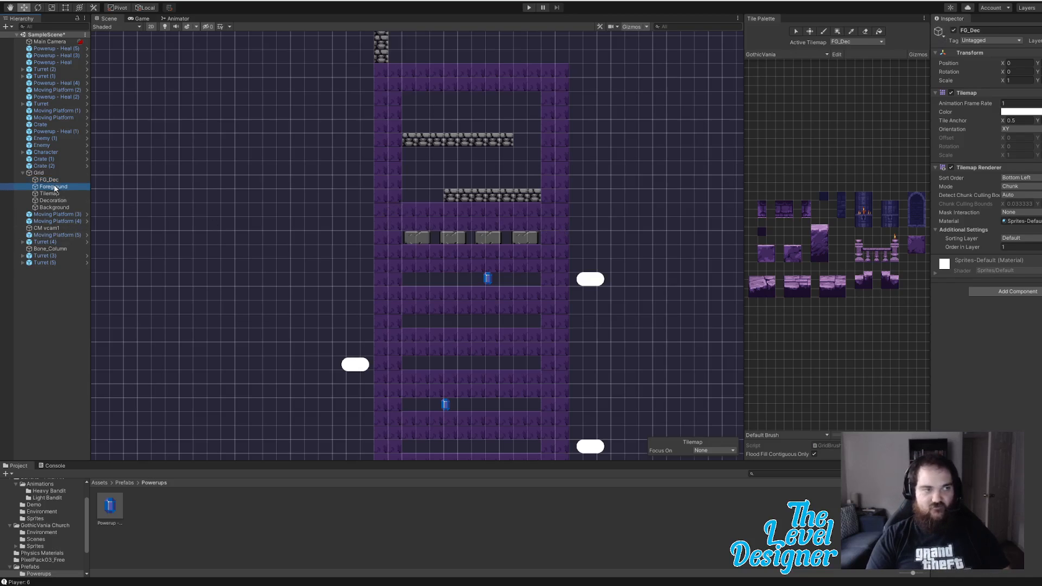
pyautogui.click(864, 32)
pyautogui.click(381, 70)
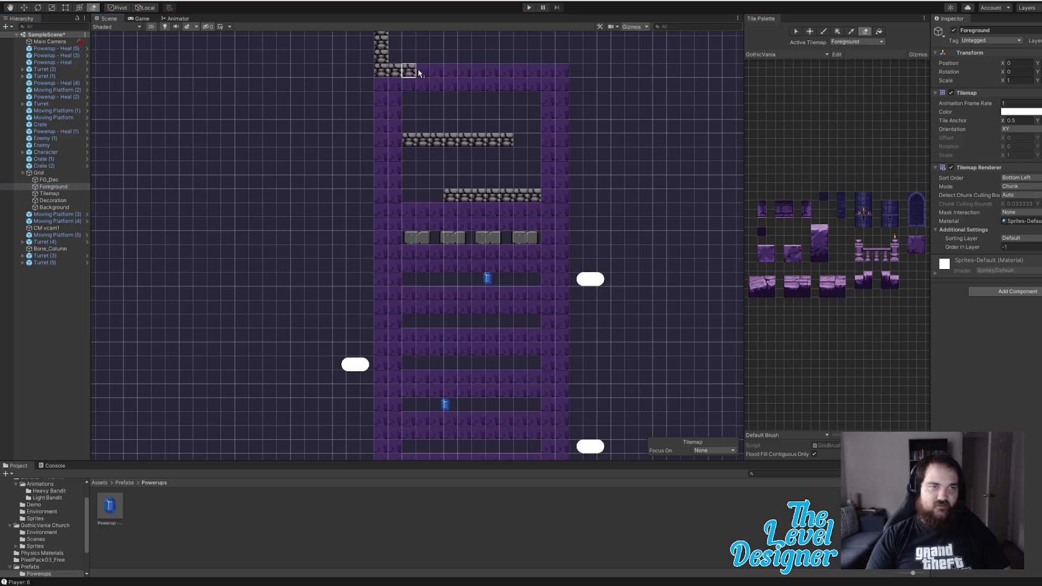
pyautogui.moveTo(517, 68)
pyautogui.mouseDown()
pyautogui.moveTo(504, 69)
pyautogui.moveTo(562, 70)
pyautogui.moveTo(525, 91)
pyautogui.moveTo(388, 88)
pyautogui.mouseUp()
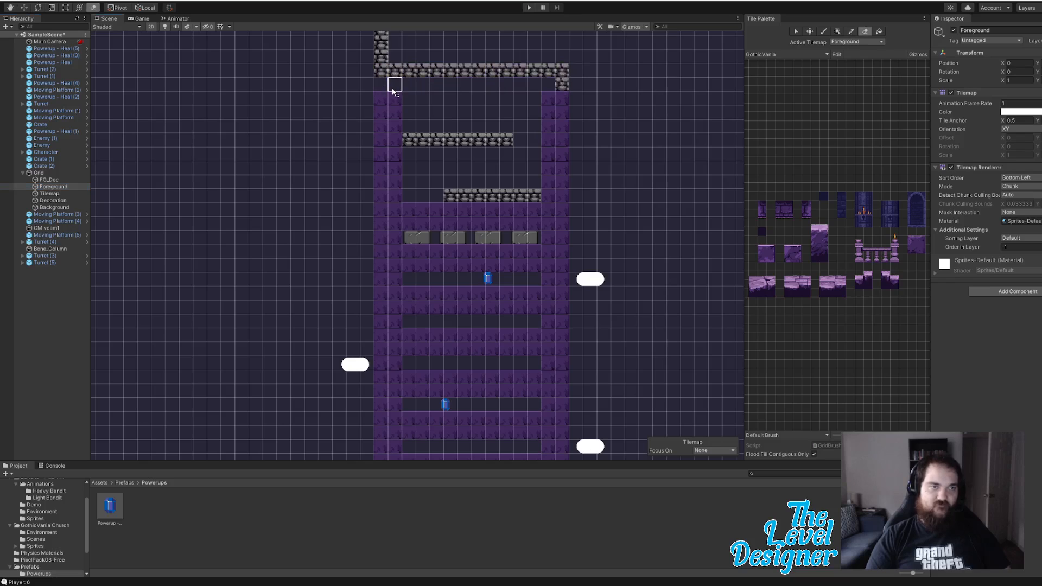
pyautogui.moveTo(391, 125)
pyautogui.mouseDown()
pyautogui.moveTo(391, 182)
pyautogui.moveTo(391, 98)
pyautogui.moveTo(389, 238)
pyautogui.moveTo(400, 179)
pyautogui.mouseUp()
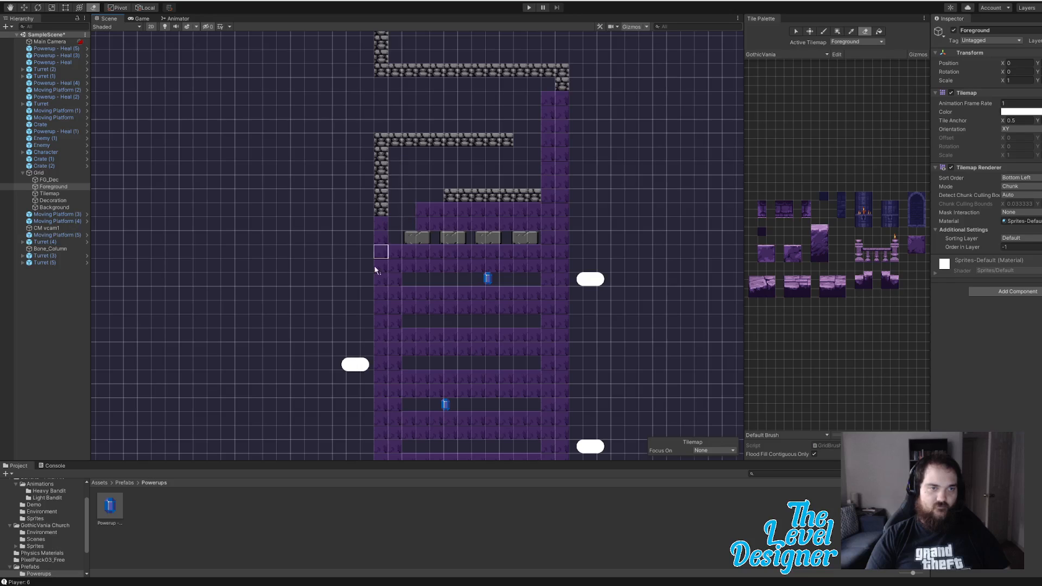
pyautogui.moveTo(374, 265)
pyautogui.mouseDown()
pyautogui.moveTo(381, 201)
pyautogui.moveTo(408, 266)
pyautogui.moveTo(388, 287)
pyautogui.moveTo(408, 324)
pyautogui.mouseUp()
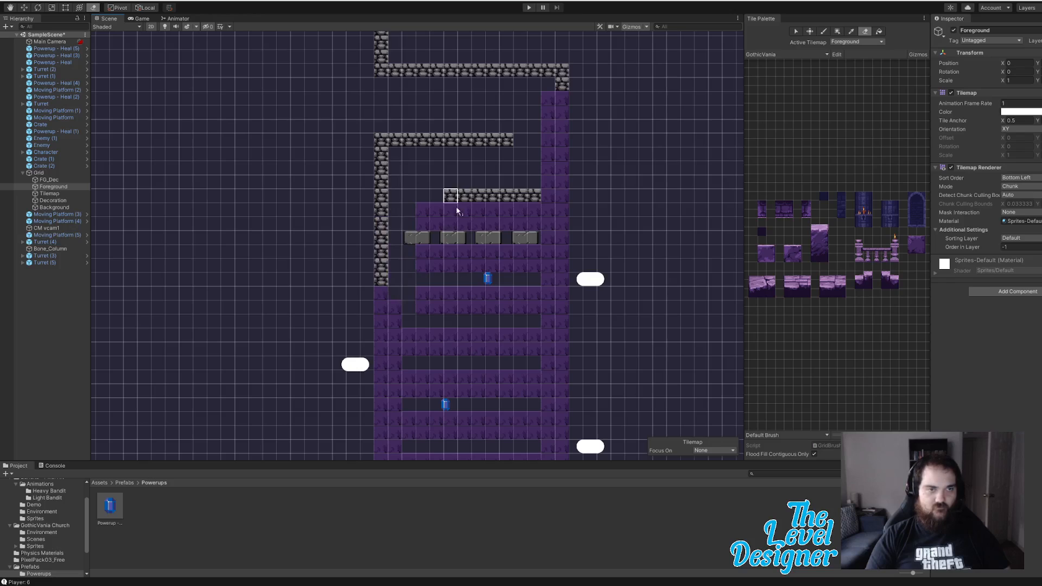
# Step: Erase Foreground bricks in vertical strips through the upper interior rows and along the tower's right wall, base and remaining left wall
pyautogui.moveTo(456, 206); pyautogui.dragTo(450, 350)
pyautogui.moveTo(479, 209); pyautogui.dragTo(480, 364)
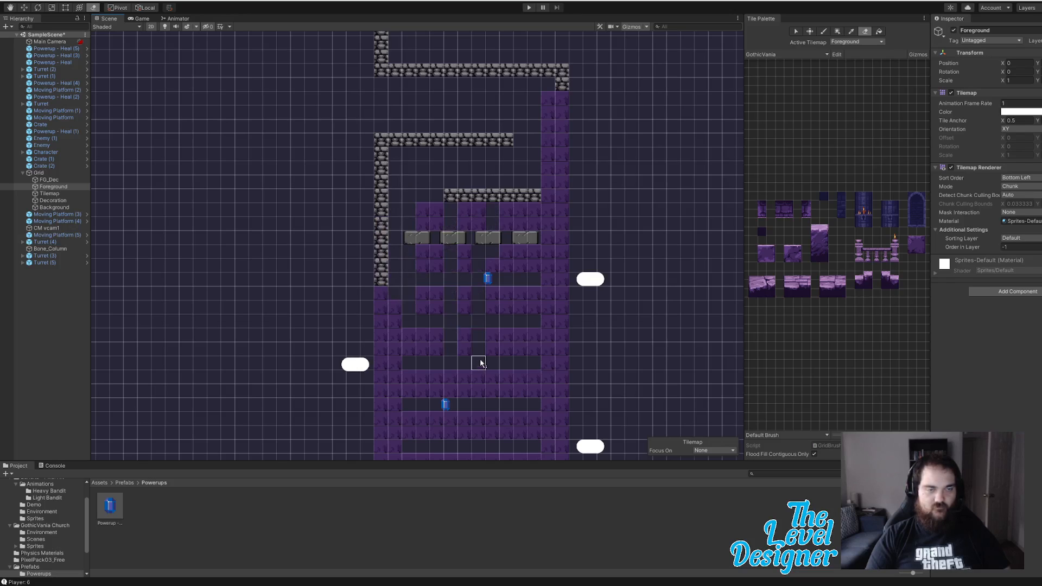
pyautogui.moveTo(520, 196)
pyautogui.mouseDown()
pyautogui.moveTo(506, 263)
pyautogui.moveTo(533, 140)
pyautogui.moveTo(525, 235)
pyautogui.moveTo(536, 164)
pyautogui.moveTo(561, 119)
pyautogui.moveTo(564, 238)
pyautogui.moveTo(549, 230)
pyautogui.moveTo(563, 269)
pyautogui.moveTo(542, 258)
pyautogui.moveTo(574, 377)
pyautogui.moveTo(548, 352)
pyautogui.moveTo(532, 293)
pyautogui.moveTo(398, 321)
pyautogui.moveTo(377, 434)
pyautogui.moveTo(392, 306)
pyautogui.moveTo(385, 474)
pyautogui.moveTo(385, 437)
pyautogui.mouseUp()
pyautogui.moveTo(386, 436); pyautogui.dragTo(347, 237, button='middle')
pyautogui.scroll(-3, 398, 383)
pyautogui.moveTo(347, 237)
pyautogui.mouseDown()
pyautogui.moveTo(344, 396)
pyautogui.moveTo(358, 381)
pyautogui.moveTo(367, 394)
pyautogui.moveTo(430, 388)
pyautogui.moveTo(447, 372)
pyautogui.moveTo(442, 397)
pyautogui.moveTo(362, 396)
pyautogui.moveTo(446, 371)
pyautogui.moveTo(442, 210)
pyautogui.moveTo(447, 365)
pyautogui.mouseUp()
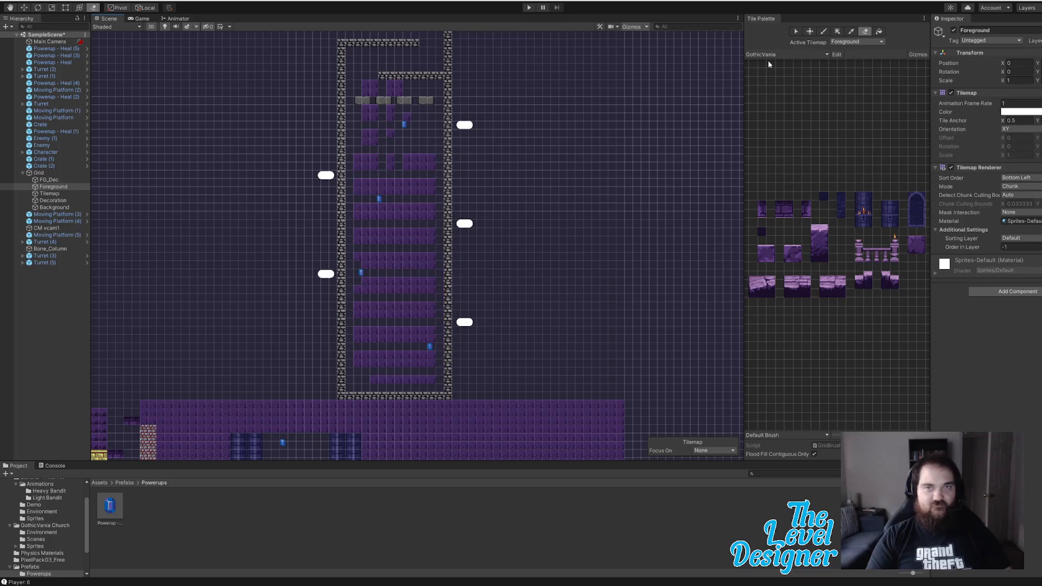
# Step: Make FG_Dec the active tilemap and box-fill purple bricks over the tower's roof and most of its right wall
pyautogui.click(856, 42)
pyautogui.click(860, 50)
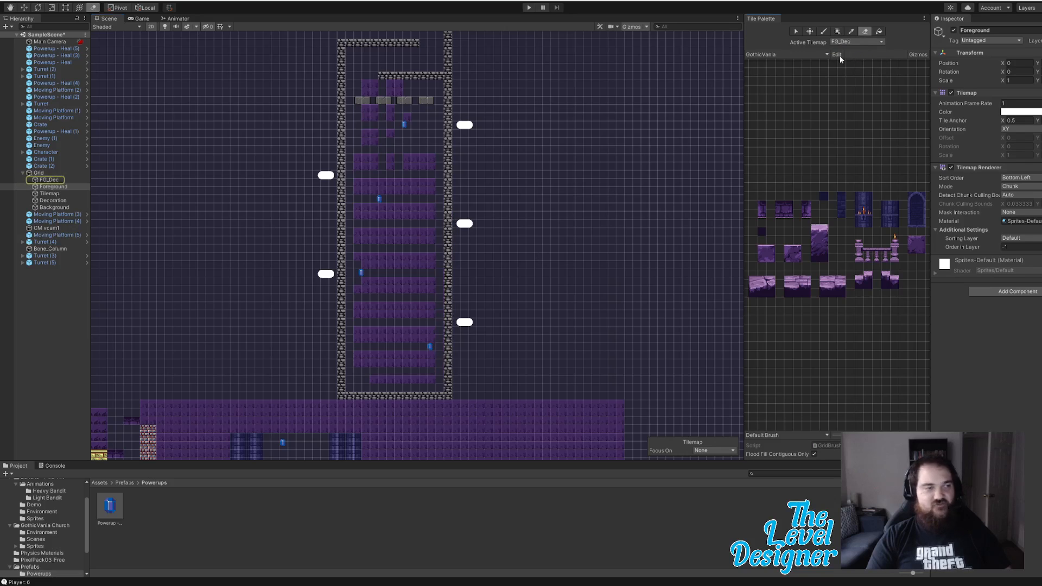
pyautogui.click(47, 180)
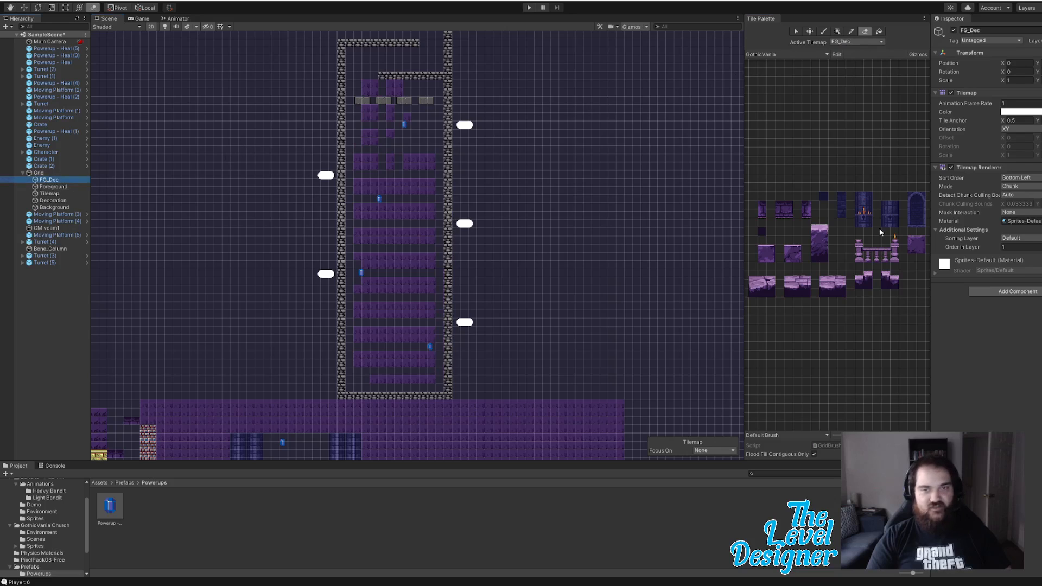
pyautogui.click(925, 252)
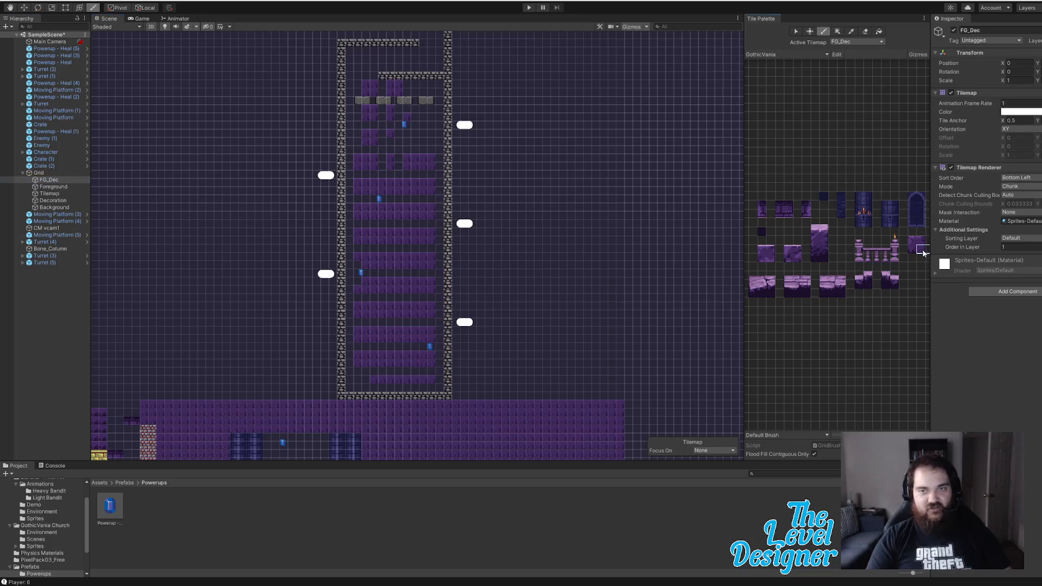
pyautogui.click(837, 31)
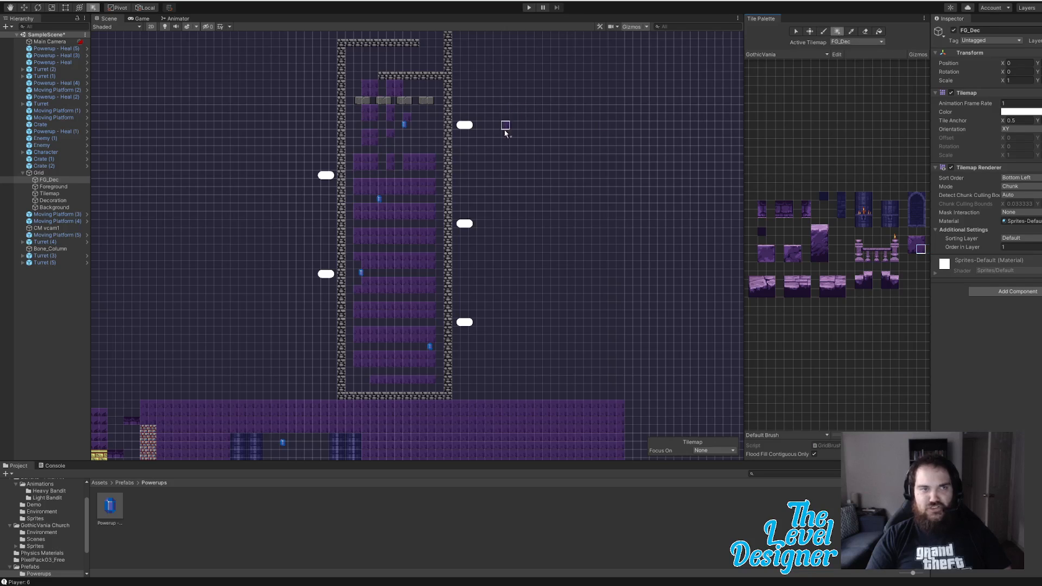
pyautogui.moveTo(505, 128); pyautogui.dragTo(512, 206, button='middle')
pyautogui.moveTo(352, 75); pyautogui.dragTo(461, 419)
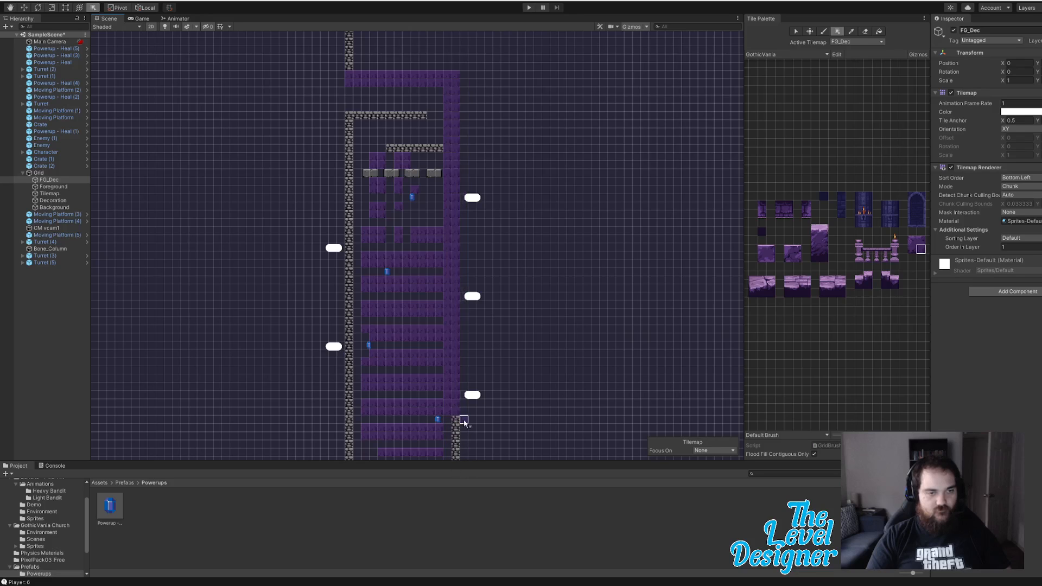
# Step: Box-fill purple FG_Dec bricks over the rest of the right wall, the tower's base and the left wall up to the upper ledge
pyautogui.moveTo(463, 421); pyautogui.dragTo(495, 233, button='middle')
pyautogui.moveTo(476, 251); pyautogui.dragTo(374, 41)
pyautogui.moveTo(374, 41); pyautogui.dragTo(405, 220, button='middle')
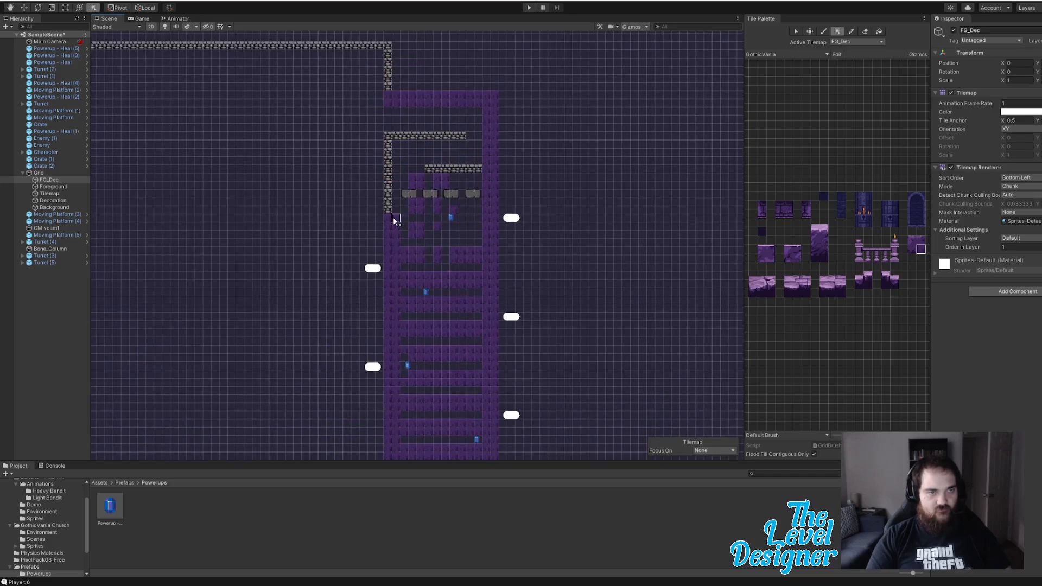
pyautogui.moveTo(392, 217); pyautogui.dragTo(389, 141)
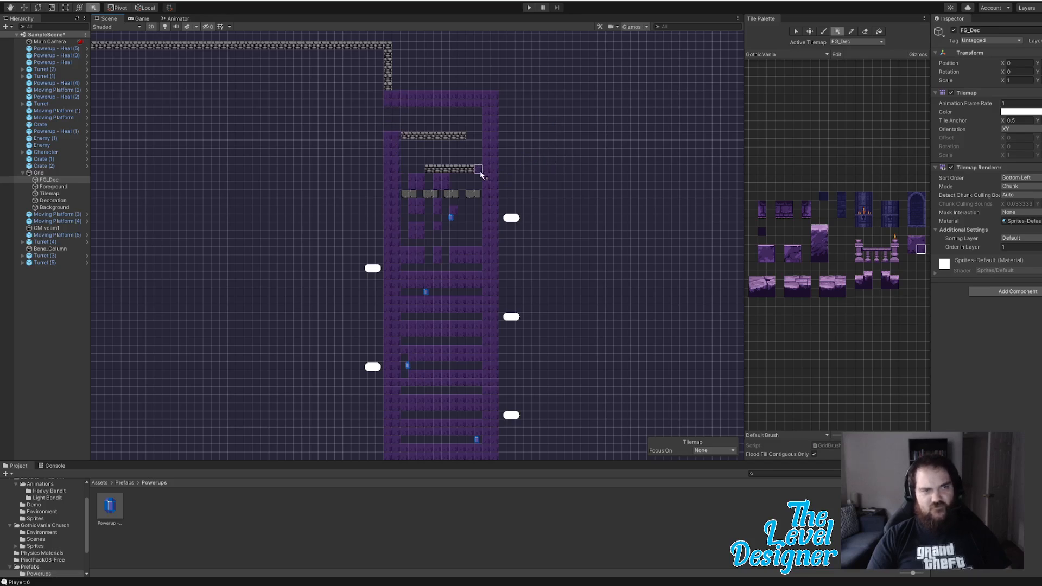
# Step: Switch to the Foreground tilemap and erase its leftover purple bricks in the interior rows around the moving platforms
pyautogui.scroll(2, 495, 212)
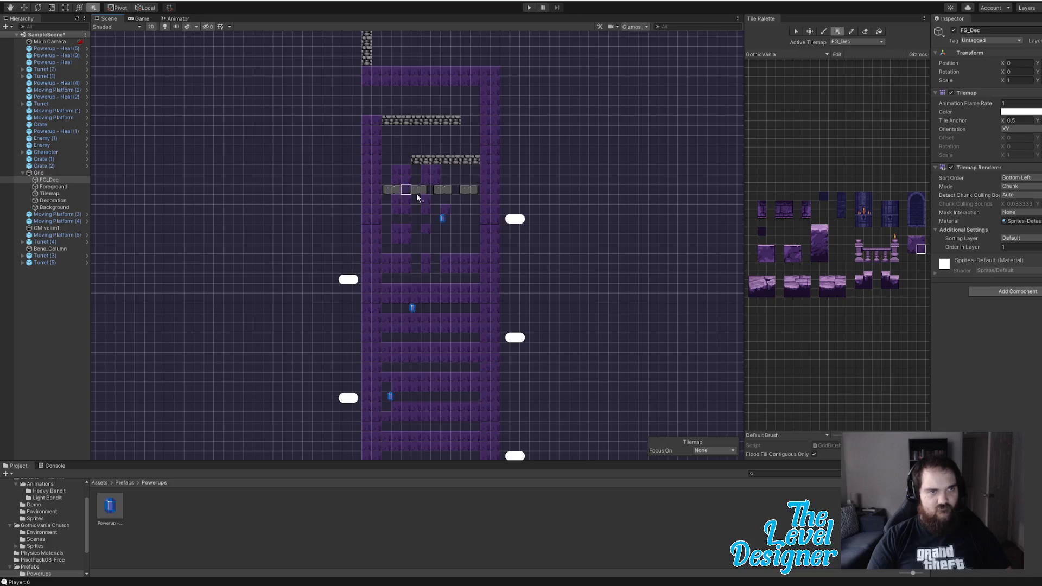
pyautogui.click(850, 44)
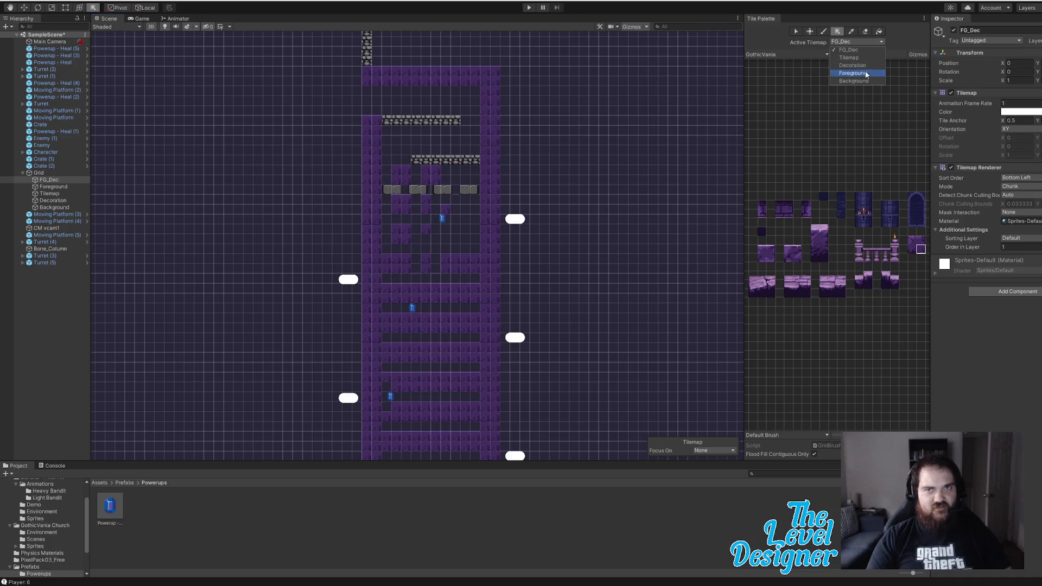
pyautogui.click(852, 73)
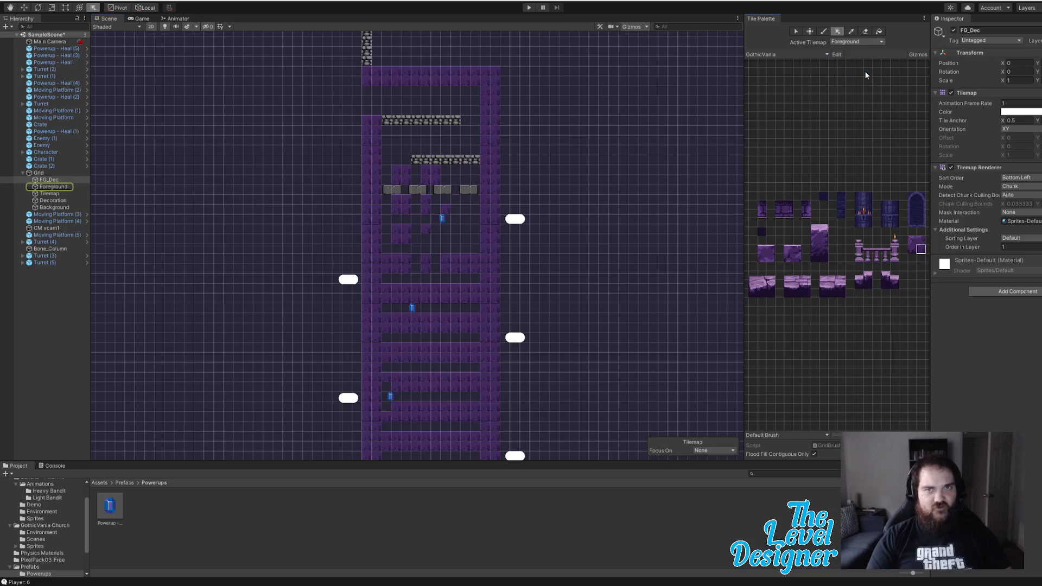
pyautogui.click(55, 188)
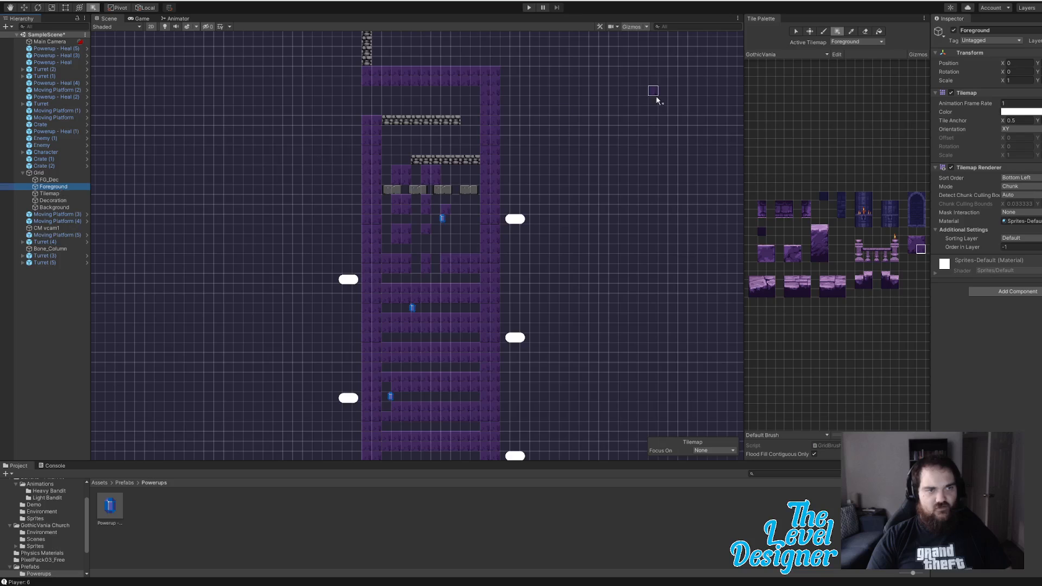
pyautogui.click(865, 31)
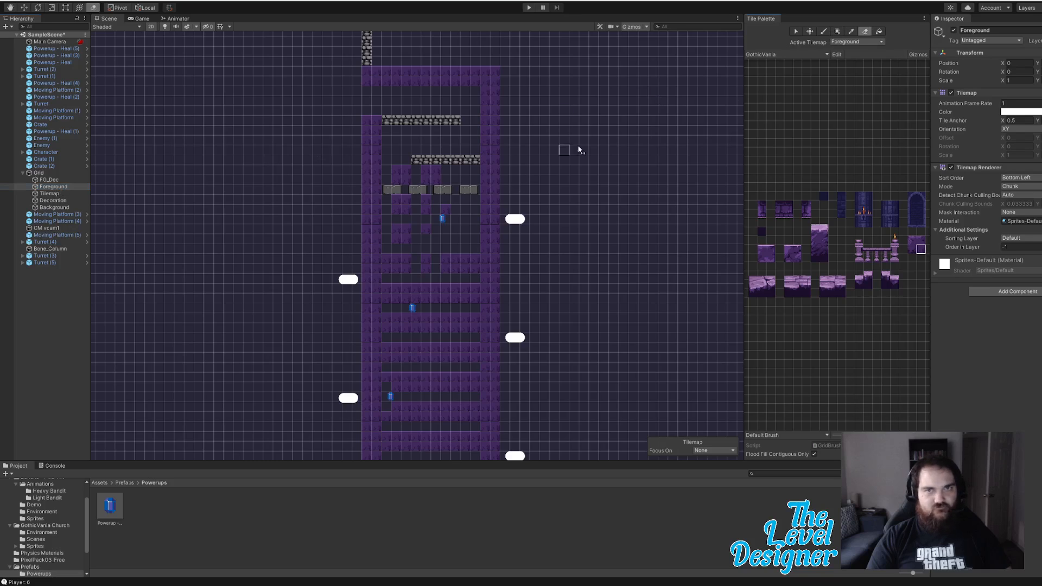
pyautogui.moveTo(403, 182)
pyautogui.mouseDown()
pyautogui.moveTo(396, 170)
pyautogui.moveTo(394, 184)
pyautogui.moveTo(426, 179)
pyautogui.moveTo(425, 210)
pyautogui.moveTo(401, 215)
pyautogui.mouseUp()
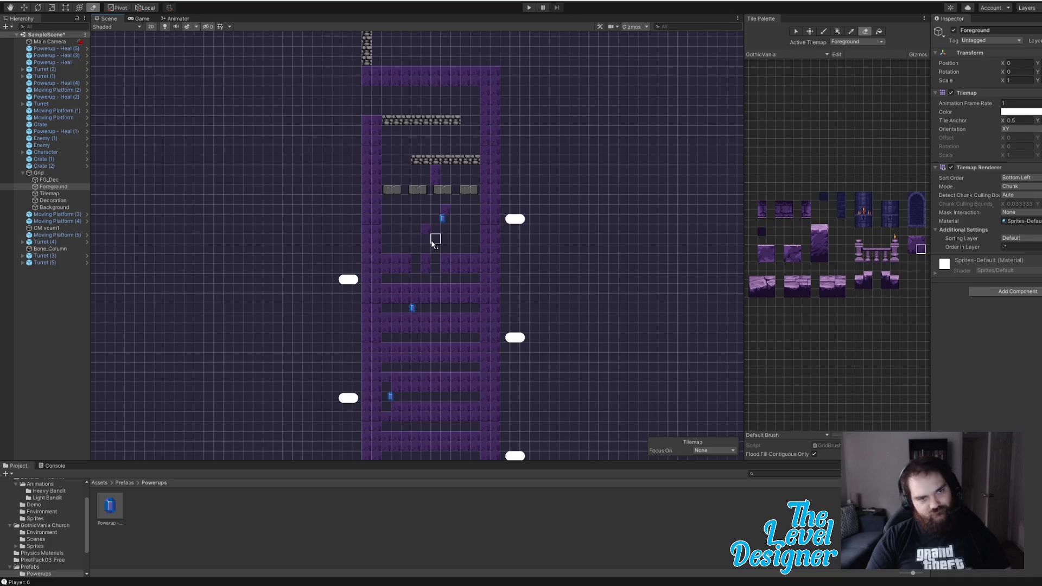
pyautogui.moveTo(426, 260)
pyautogui.mouseDown()
pyautogui.moveTo(396, 267)
pyautogui.moveTo(386, 259)
pyautogui.moveTo(391, 268)
pyautogui.moveTo(465, 267)
pyautogui.moveTo(459, 259)
pyautogui.mouseUp()
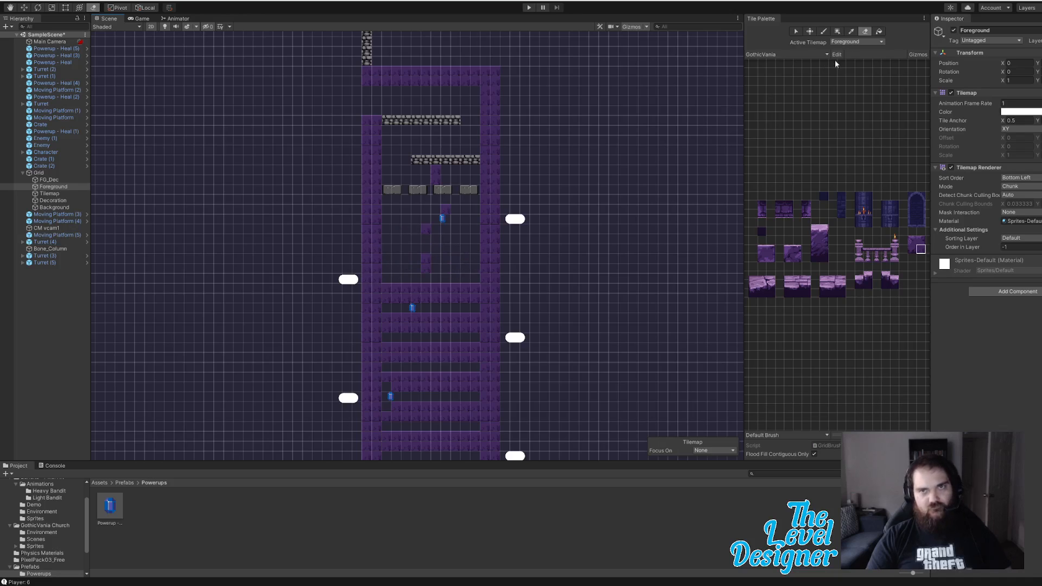
# Step: Switch back to FG_Dec and paint a purple brick row between the lower stone ledge and the moving platforms
pyautogui.click(856, 42)
pyautogui.click(857, 50)
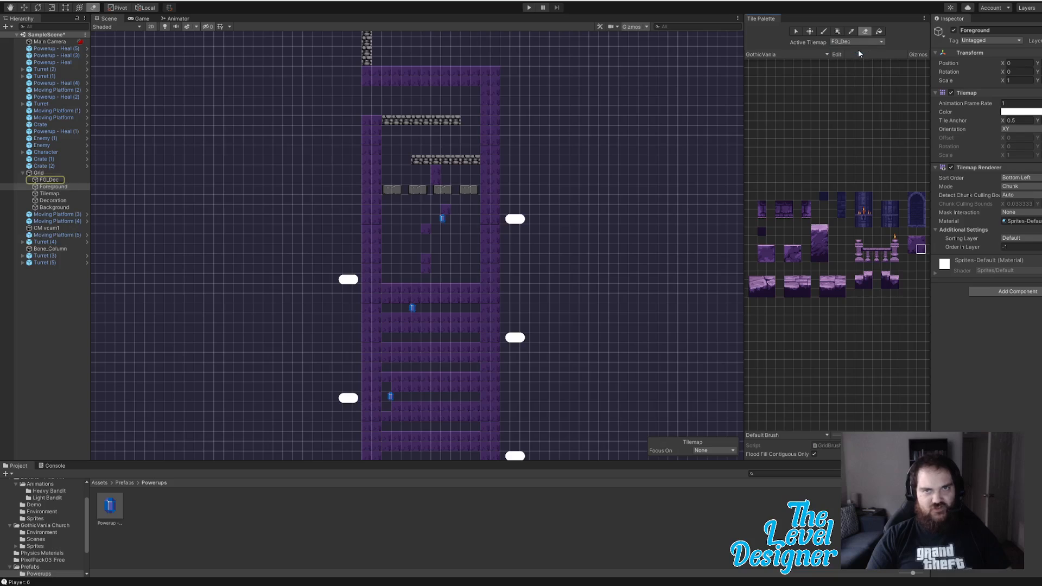
pyautogui.click(54, 179)
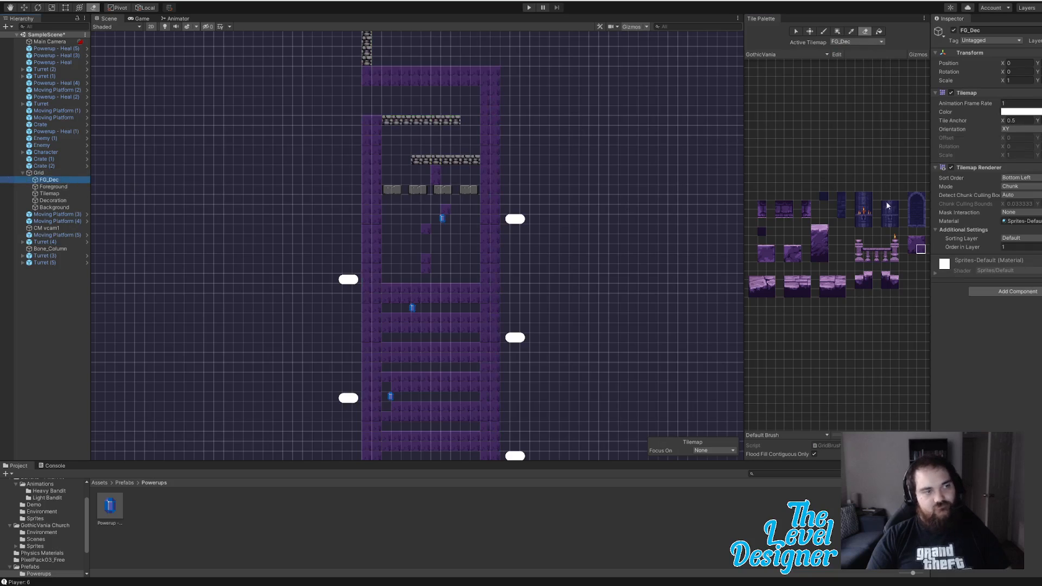
pyautogui.click(823, 31)
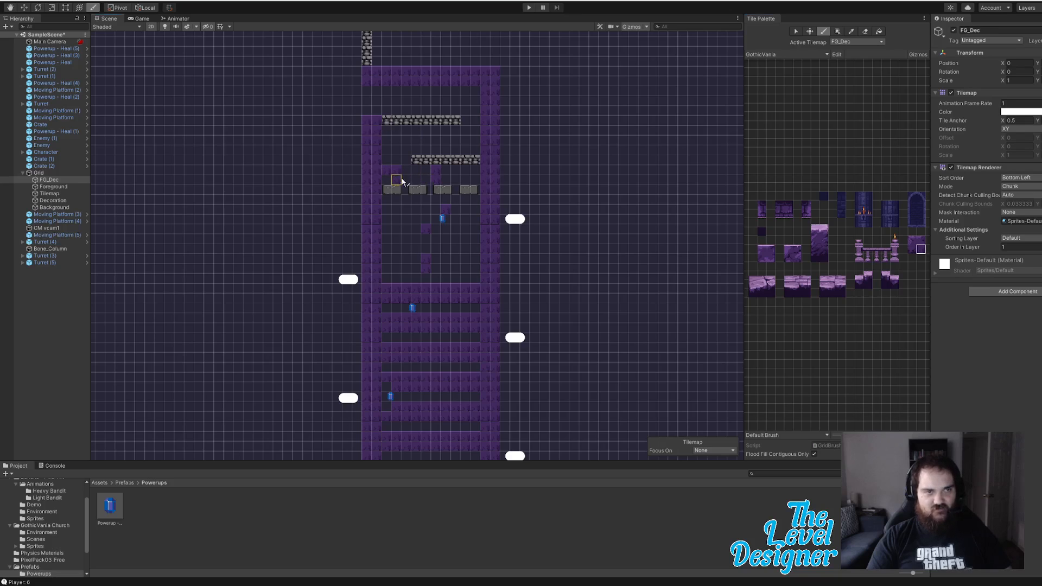
pyautogui.moveTo(402, 182)
pyautogui.mouseDown()
pyautogui.moveTo(456, 174)
pyautogui.moveTo(386, 177)
pyautogui.moveTo(467, 173)
pyautogui.mouseUp()
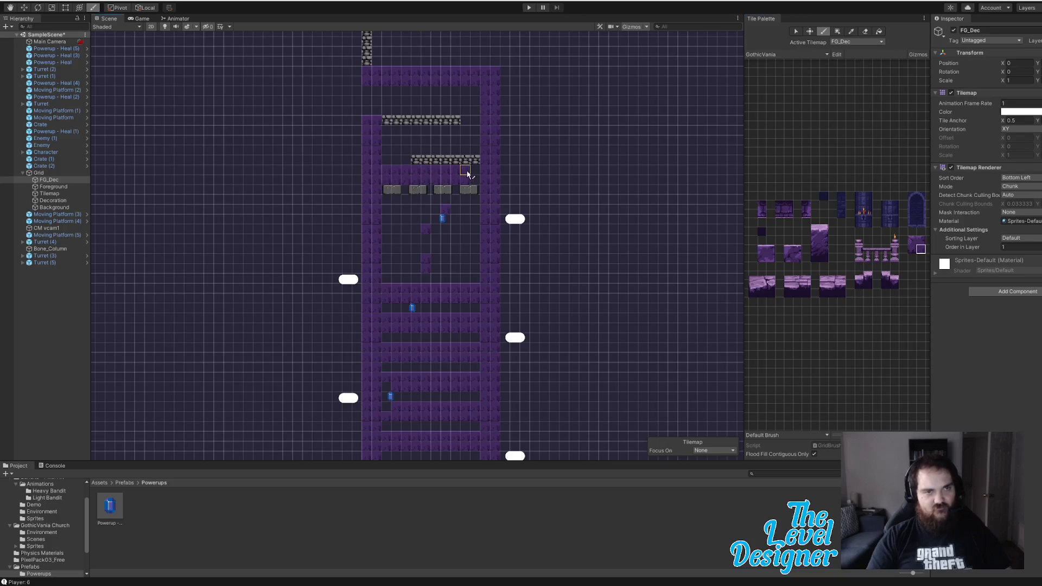
# Step: Box-fill the first three purple brick rows below the moving platforms on FG_Dec, leaving narrow gaps between them
pyautogui.click(838, 31)
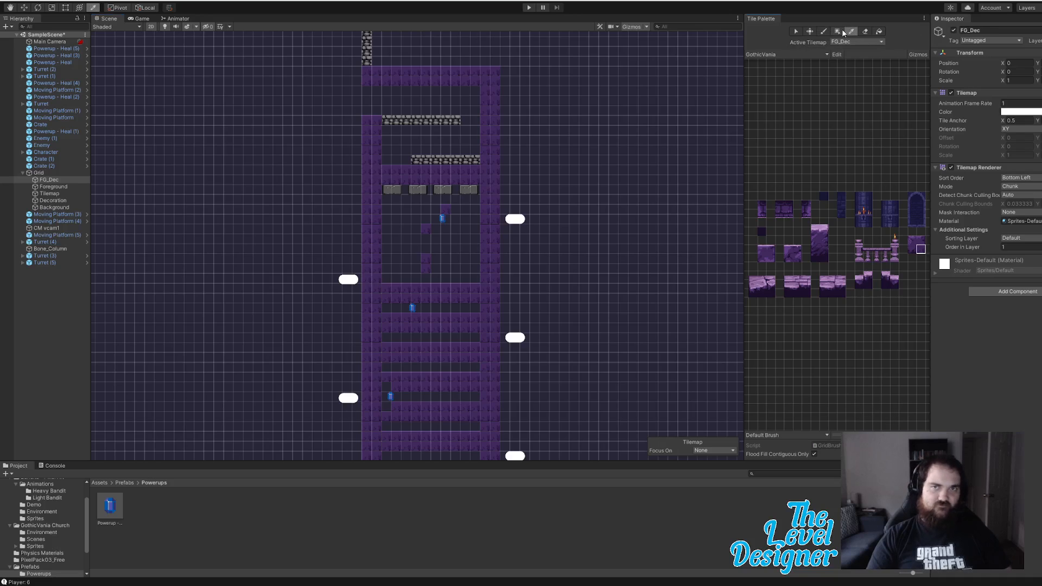
pyautogui.click(838, 32)
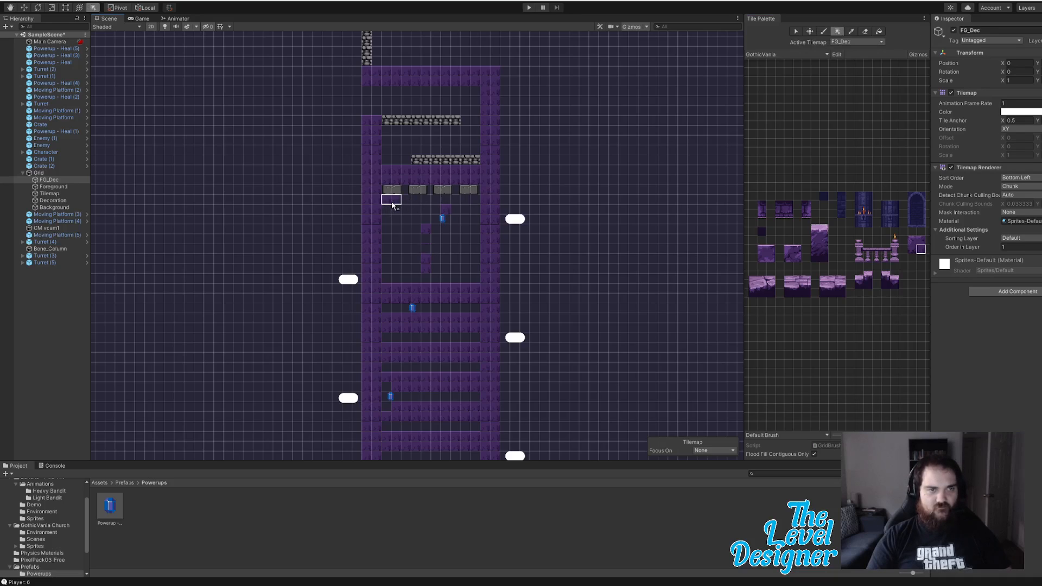
pyautogui.moveTo(392, 205); pyautogui.dragTo(471, 208)
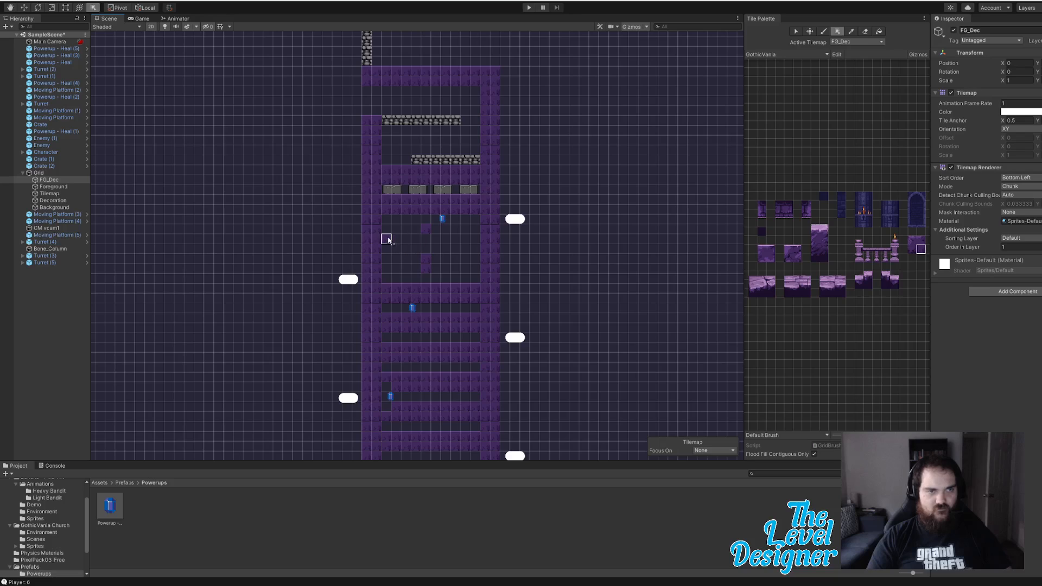
pyautogui.moveTo(391, 234); pyautogui.dragTo(473, 237)
pyautogui.moveTo(388, 262); pyautogui.dragTo(472, 265)
# Step: Box-fill FG_Dec bricks over the next five existing purple rows down the tower's interior
pyautogui.moveTo(386, 289); pyautogui.dragTo(476, 292)
pyautogui.moveTo(388, 322); pyautogui.dragTo(475, 331)
pyautogui.moveTo(387, 358); pyautogui.dragTo(476, 364)
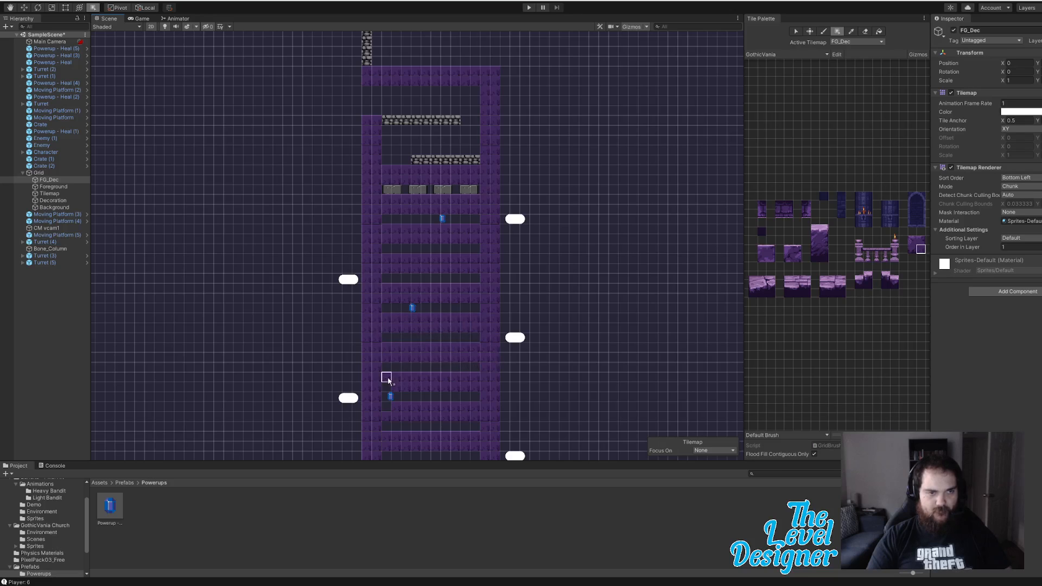
pyautogui.moveTo(386, 376); pyautogui.dragTo(476, 391)
pyautogui.moveTo(390, 404); pyautogui.dragTo(475, 418)
# Step: Box-fill FG_Dec bricks over the last four purple rows down to the tower's base
pyautogui.moveTo(454, 407); pyautogui.dragTo(467, 241, button='middle')
pyautogui.moveTo(396, 277); pyautogui.dragTo(490, 289)
pyautogui.moveTo(398, 302); pyautogui.dragTo(484, 311)
pyautogui.moveTo(396, 331); pyautogui.dragTo(489, 348)
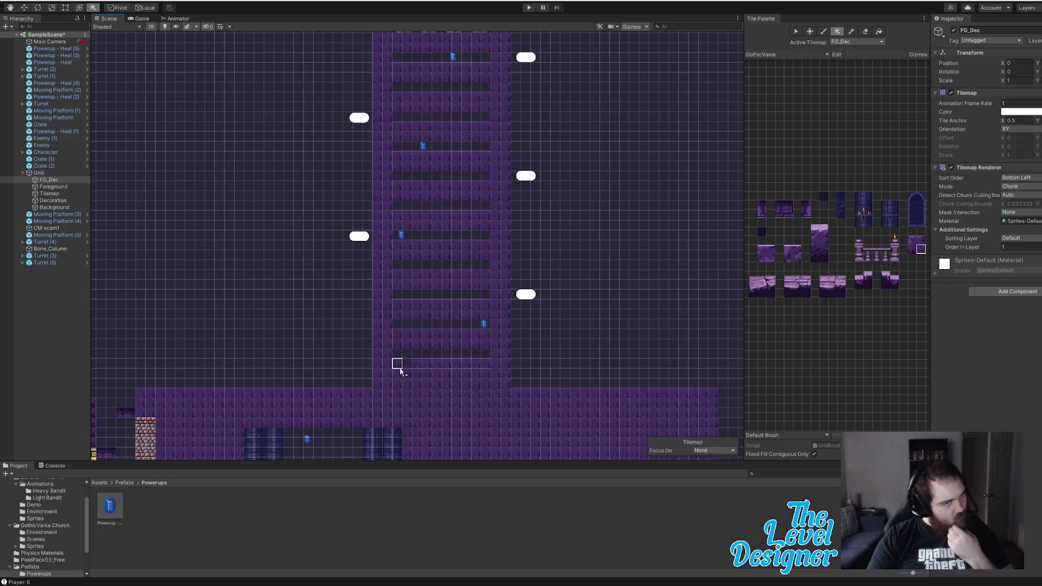
pyautogui.moveTo(396, 365); pyautogui.dragTo(488, 372)
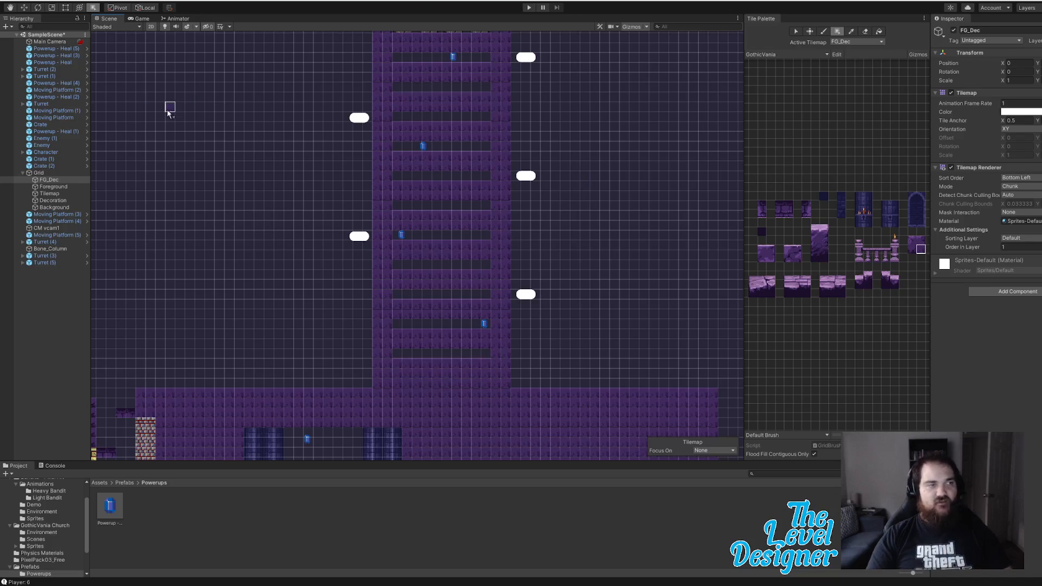
# Step: Inspect the moving platforms and the heal powerups one by one to see which scene object each is
pyautogui.click(58, 110)
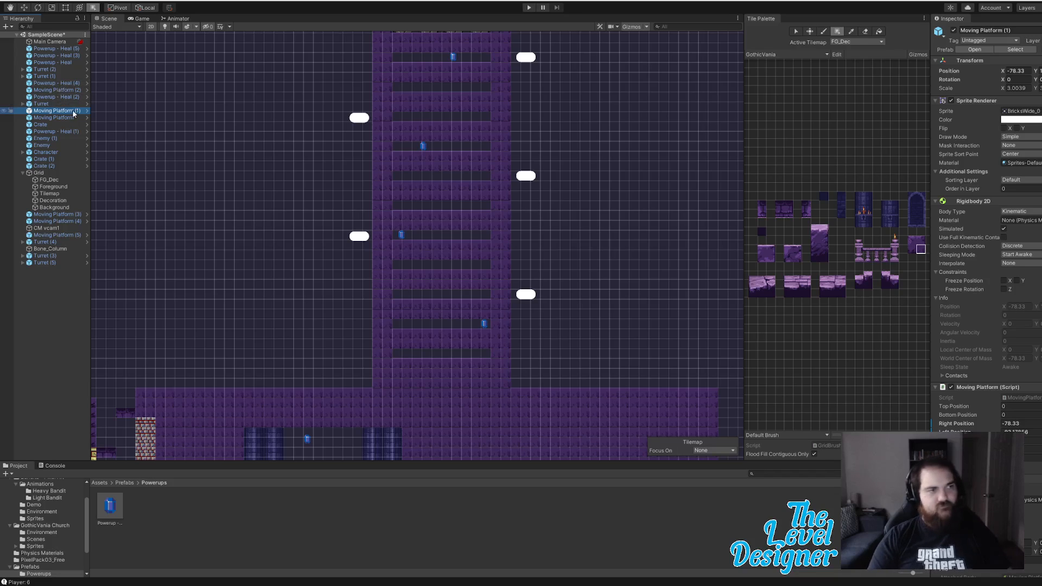
pyautogui.moveTo(542, 195); pyautogui.dragTo(578, 354, button='middle')
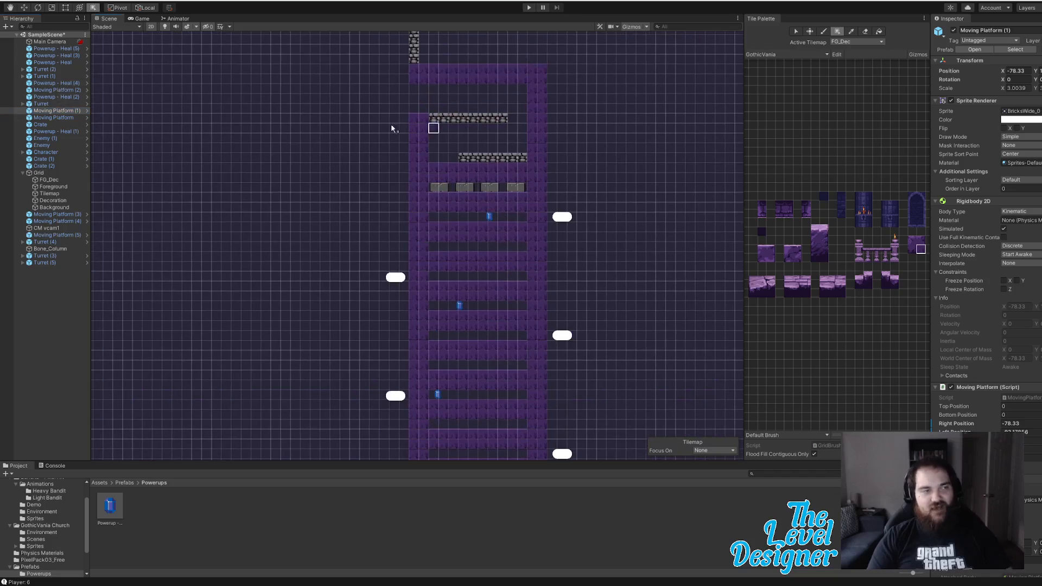
pyautogui.click(58, 236)
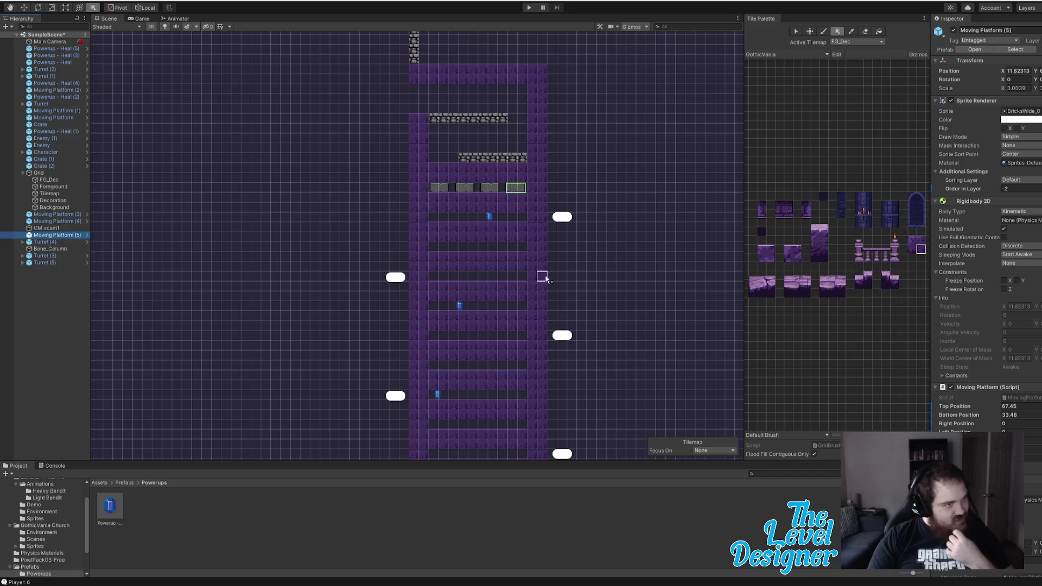
pyautogui.click(53, 48)
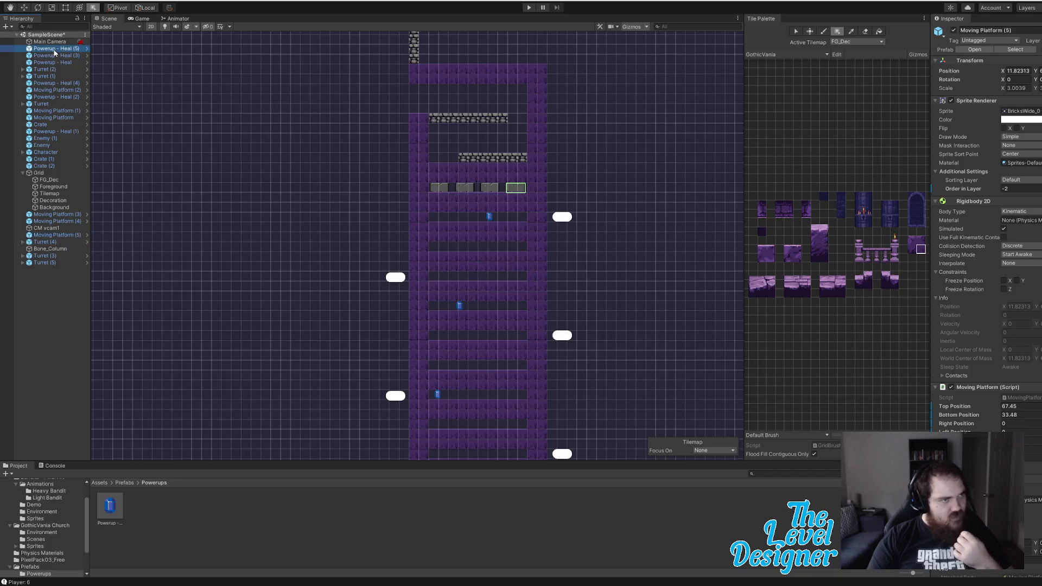
pyautogui.click(71, 84)
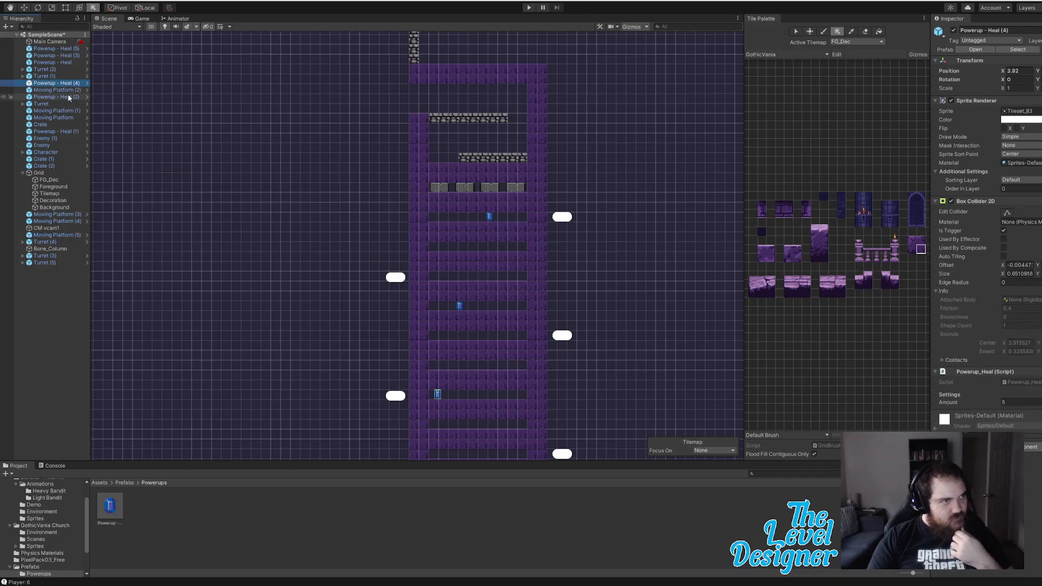
pyautogui.click(58, 55)
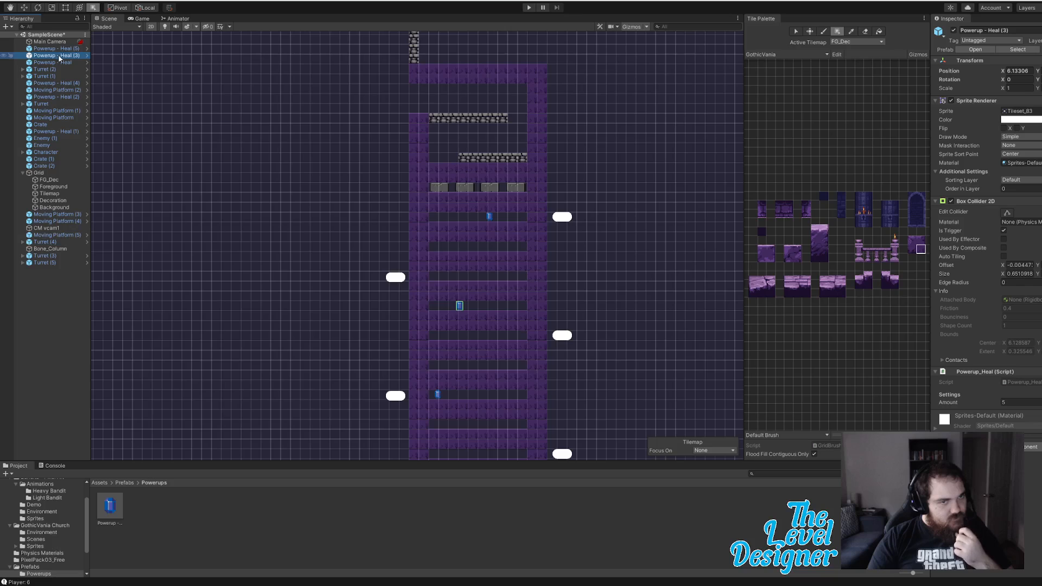
pyautogui.click(62, 98)
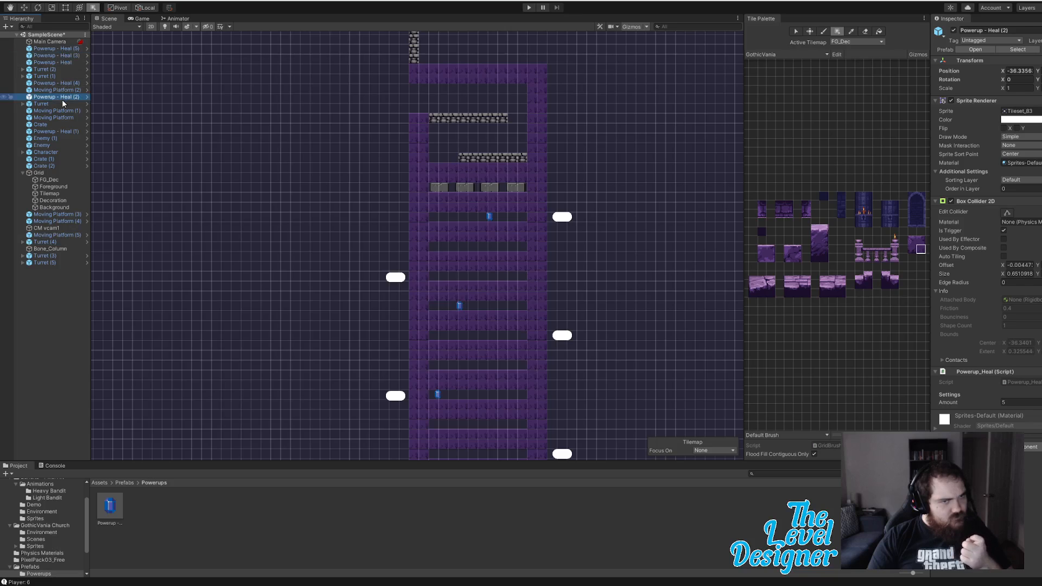
pyautogui.click(53, 57)
pyautogui.click(53, 48)
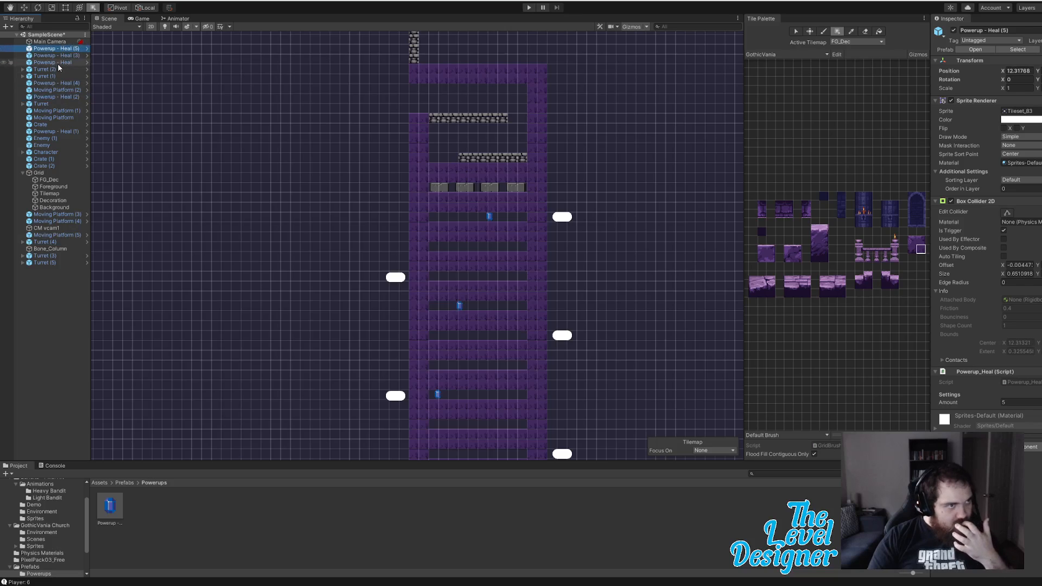
# Step: Add two physics layers to the project: Powerup as User Layer 7 and MovingPlat as User Layer 9
pyautogui.click(57, 63)
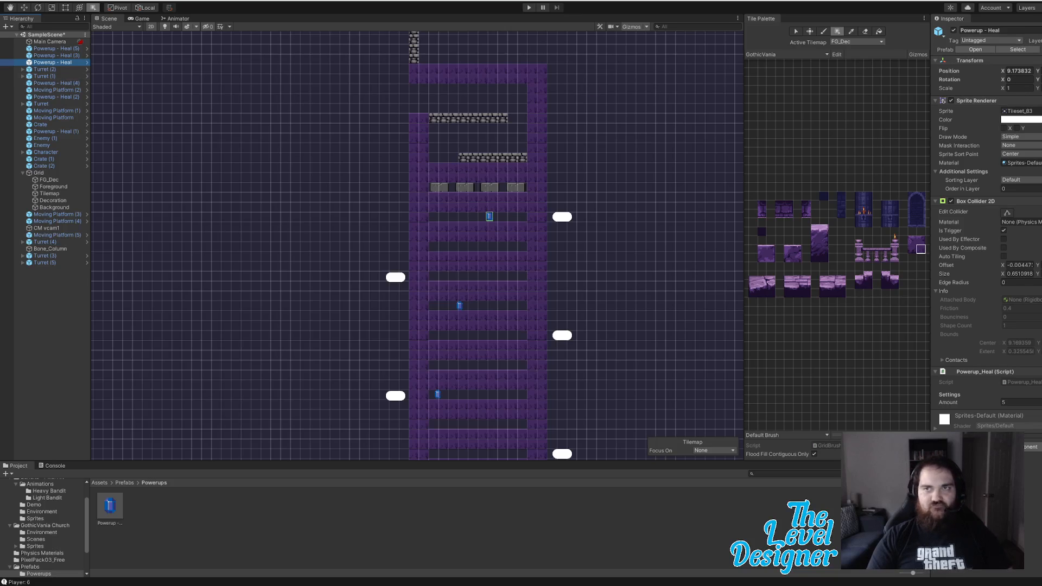
pyautogui.click(1037, 40)
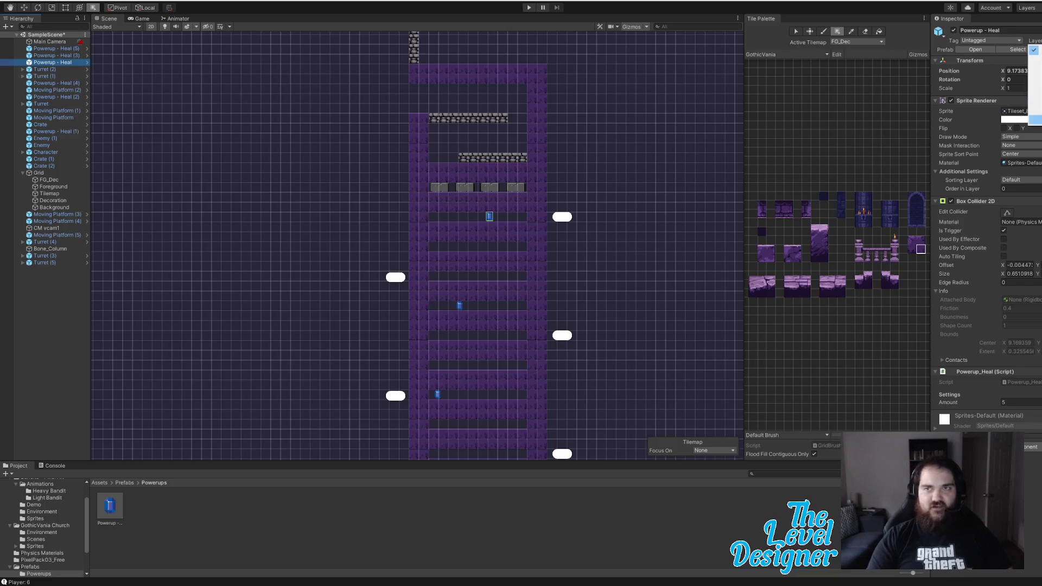
pyautogui.click(1035, 120)
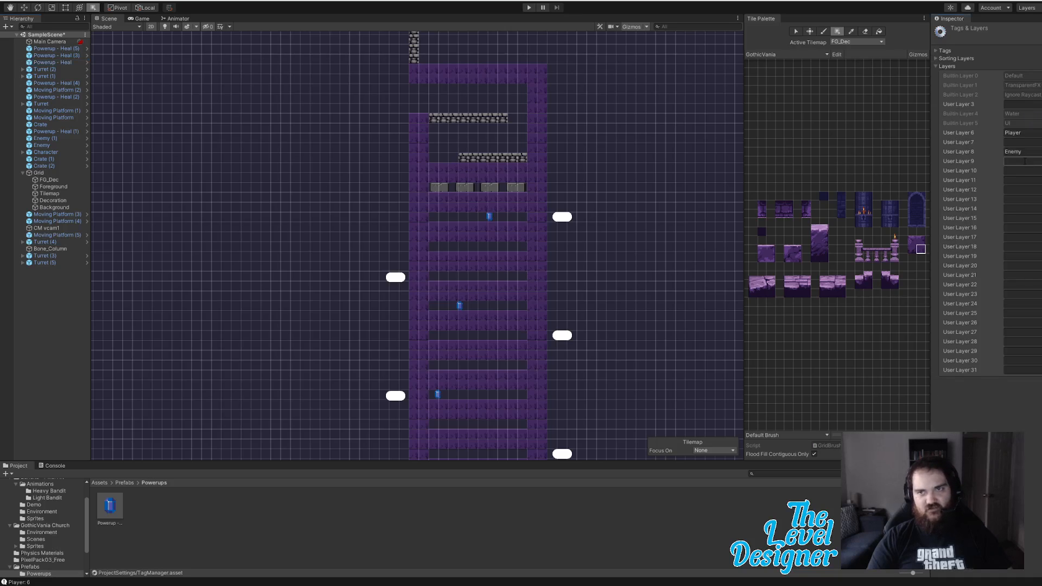
pyautogui.click(1018, 143)
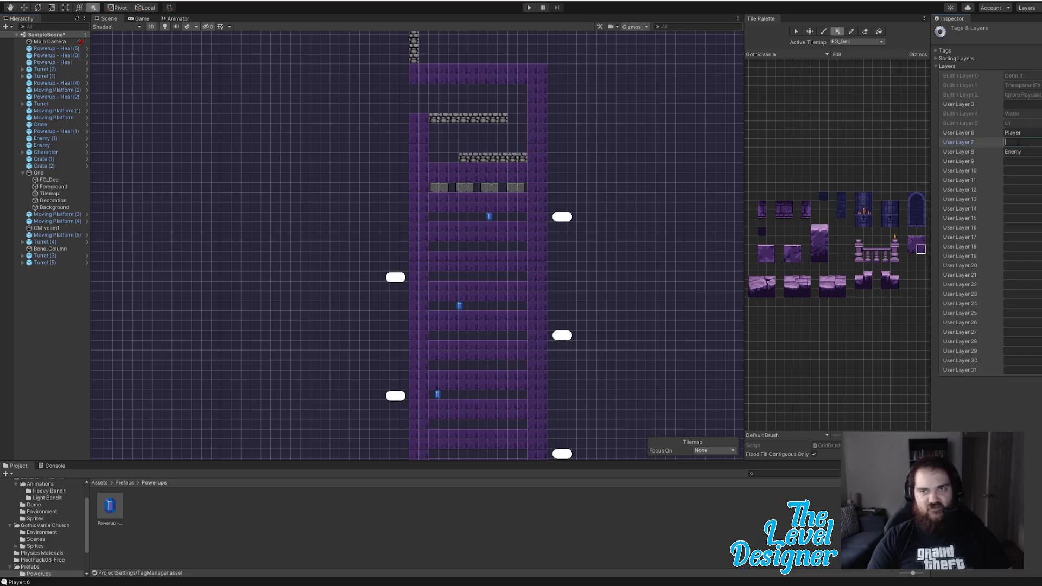
pyautogui.write('Power')
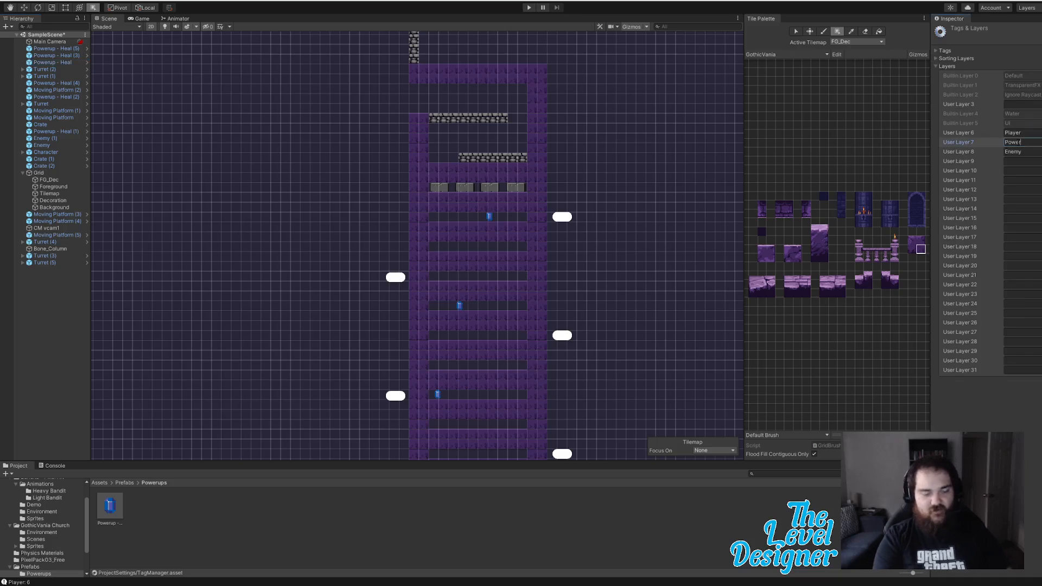
pyautogui.write('up')
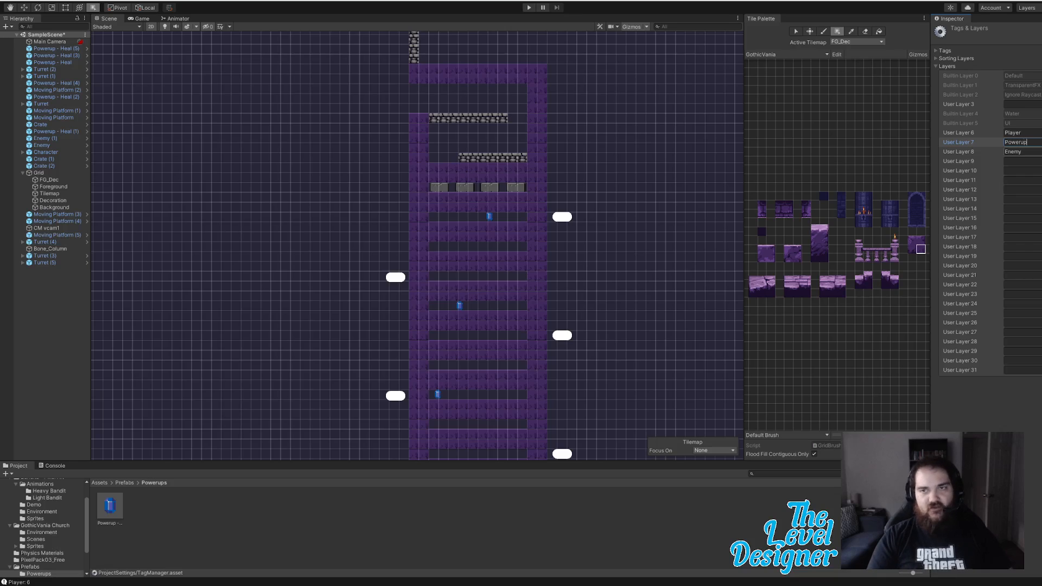
pyautogui.click(1020, 161)
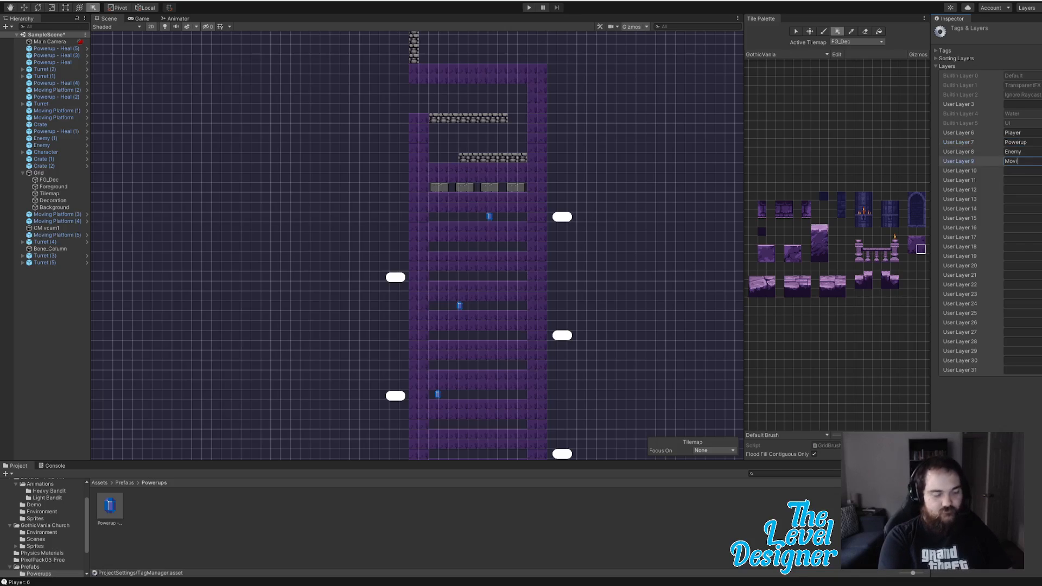
pyautogui.write('MovingPlat')
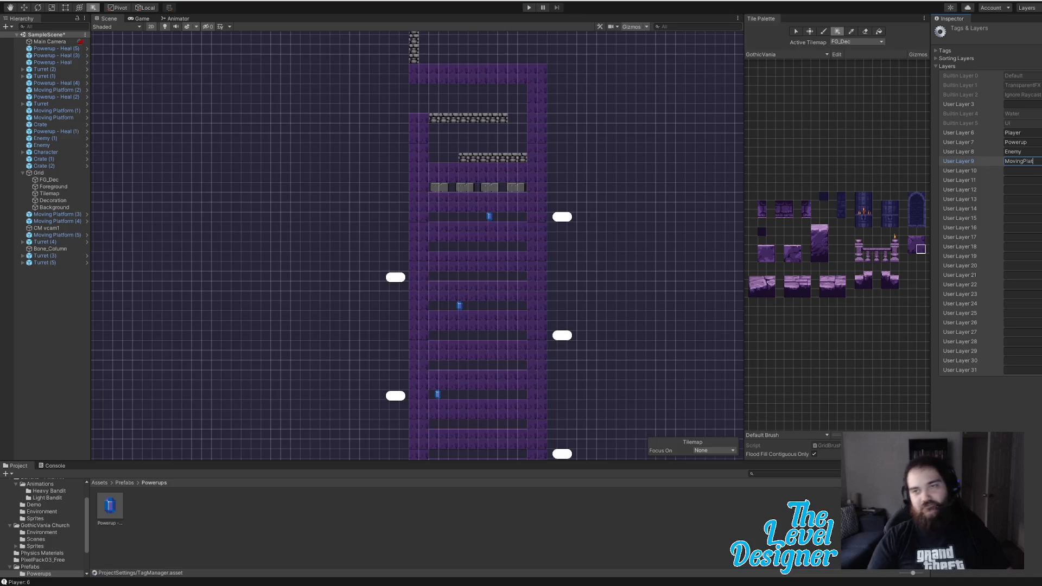
pyautogui.press('Return')
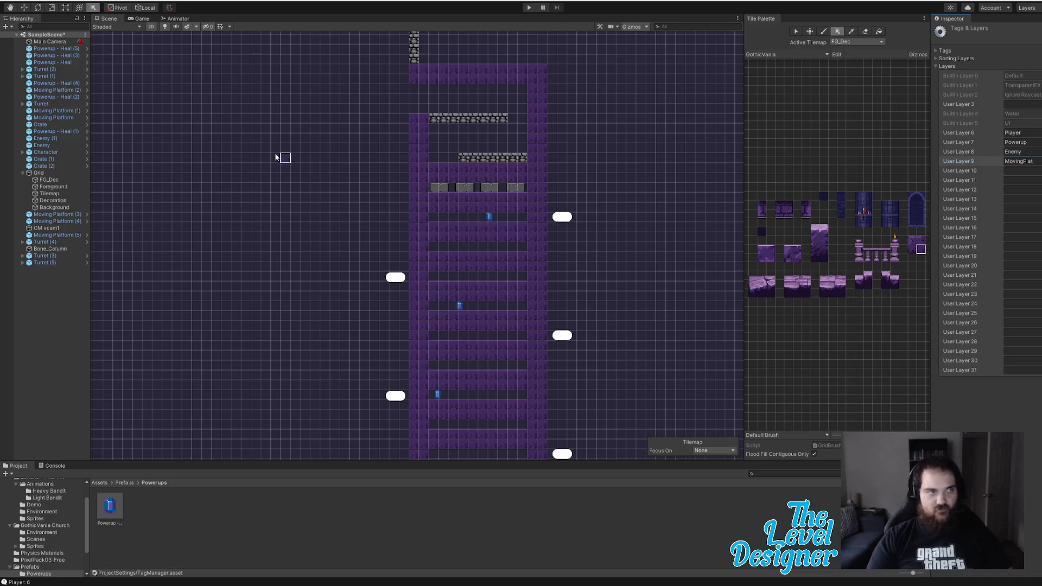
# Step: Open the Powerup - Heal prefab from the Powerups folder and assign it to the Powerup layer
pyautogui.click(7, 348)
pyautogui.click(109, 505)
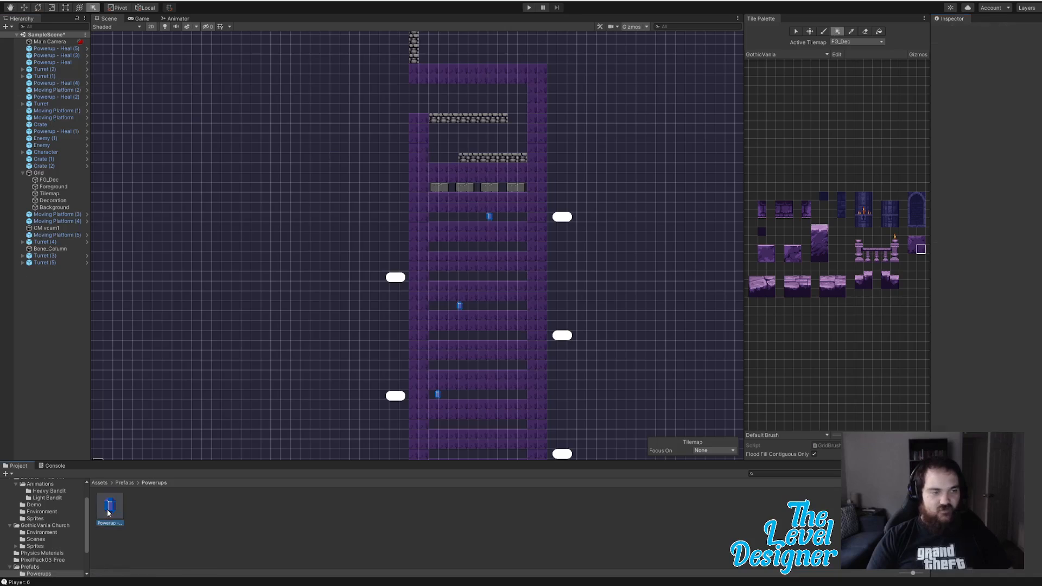
pyautogui.click(1027, 59)
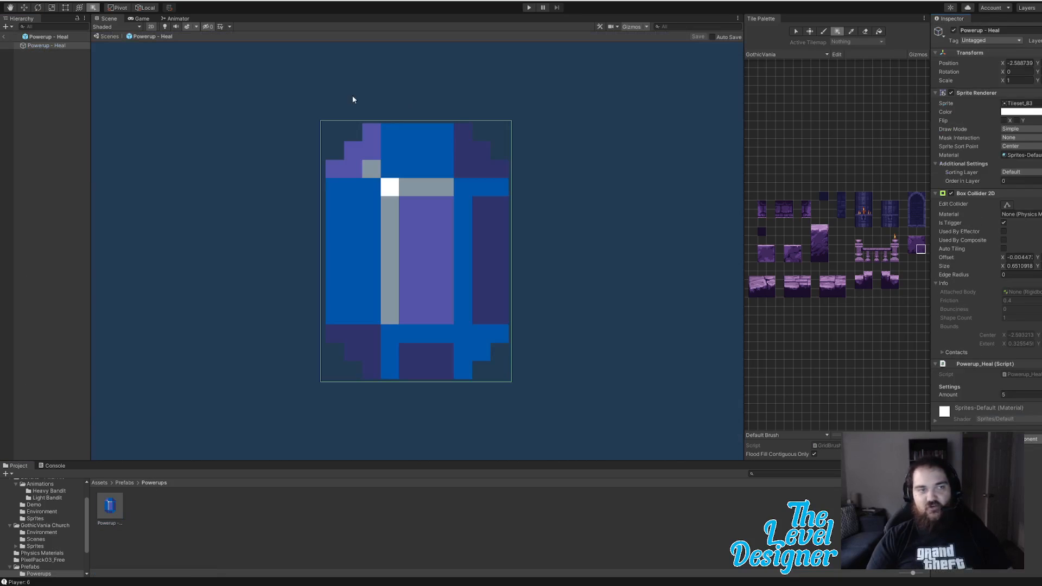
pyautogui.click(1040, 41)
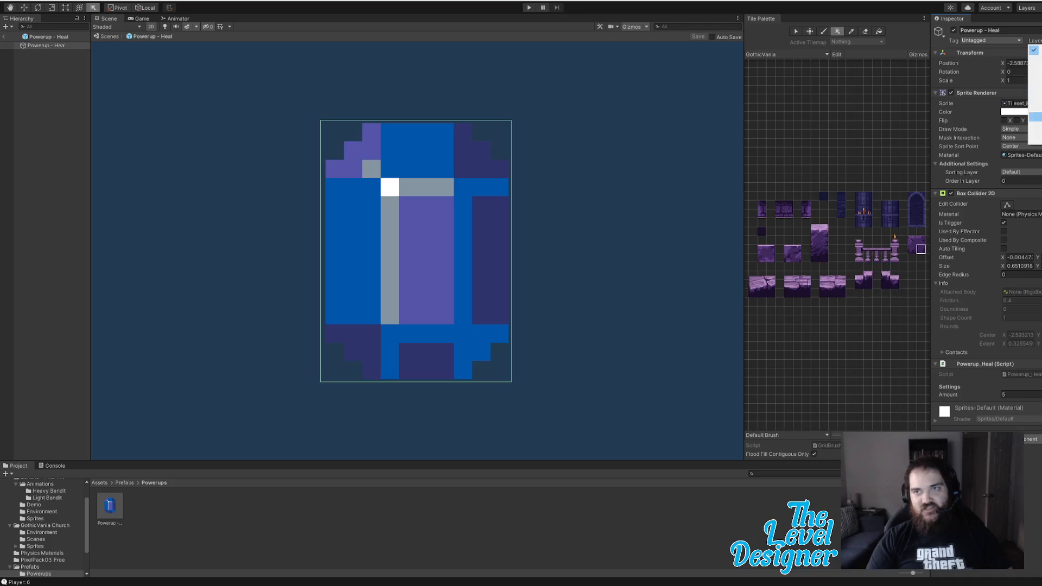
pyautogui.click(1038, 107)
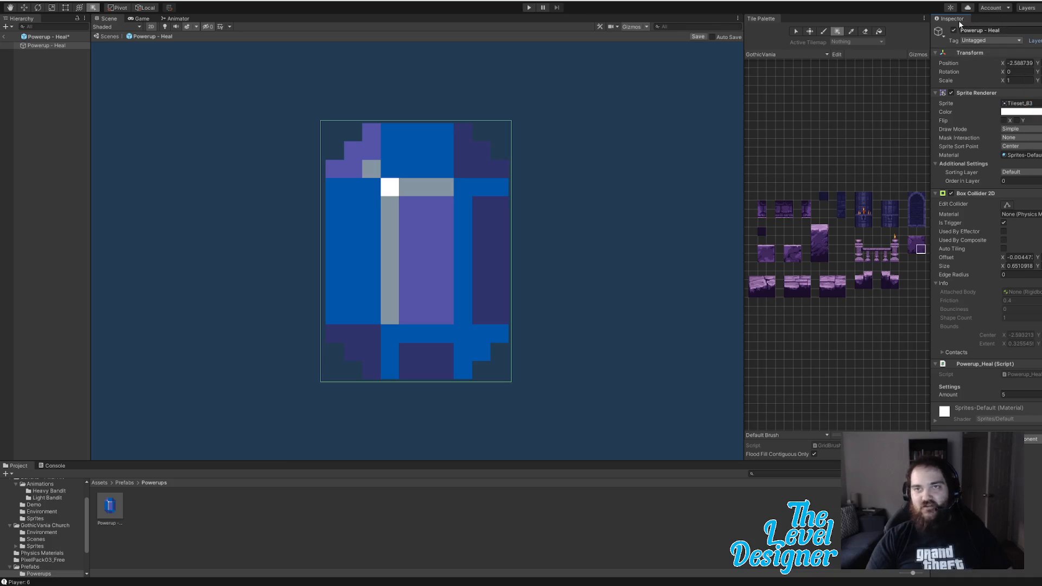
# Step: Rearrange the workspace so a wider Tile Palette sits between the Scene view and a narrow Inspector
pyautogui.moveTo(958, 21); pyautogui.dragTo(889, 21)
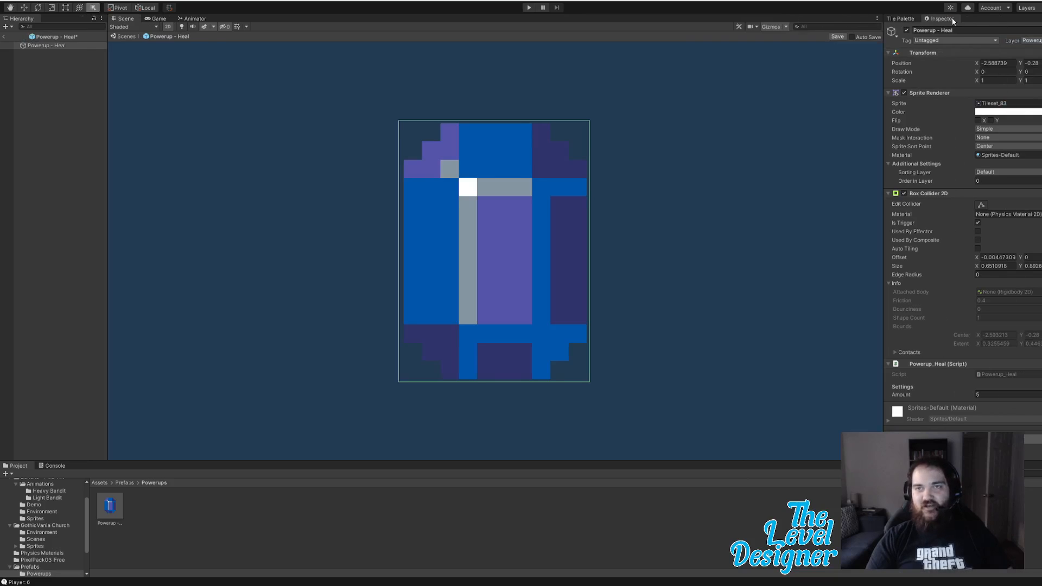
pyautogui.moveTo(953, 20); pyautogui.dragTo(852, 75)
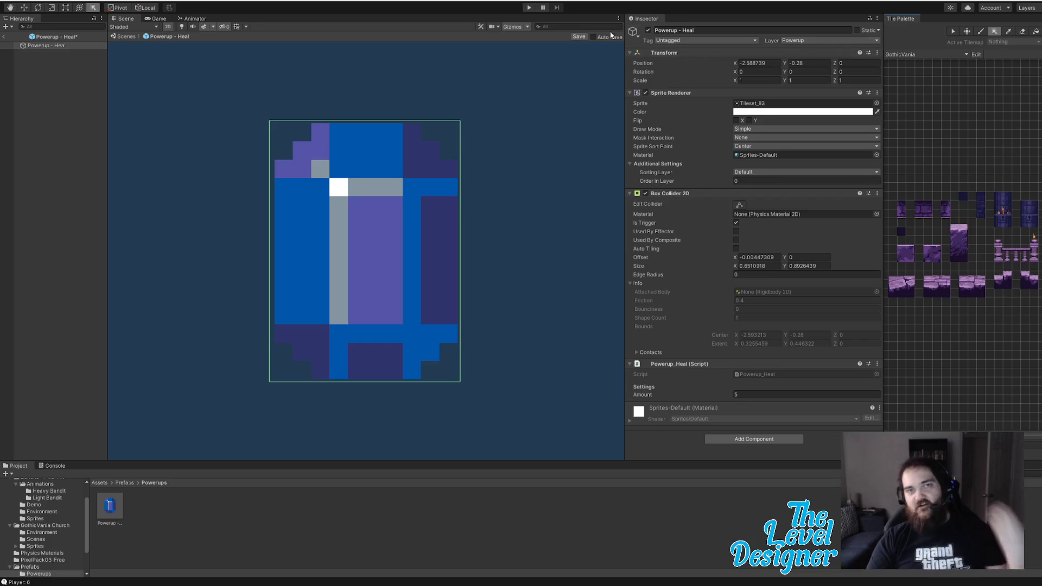
pyautogui.moveTo(644, 19); pyautogui.dragTo(938, 18)
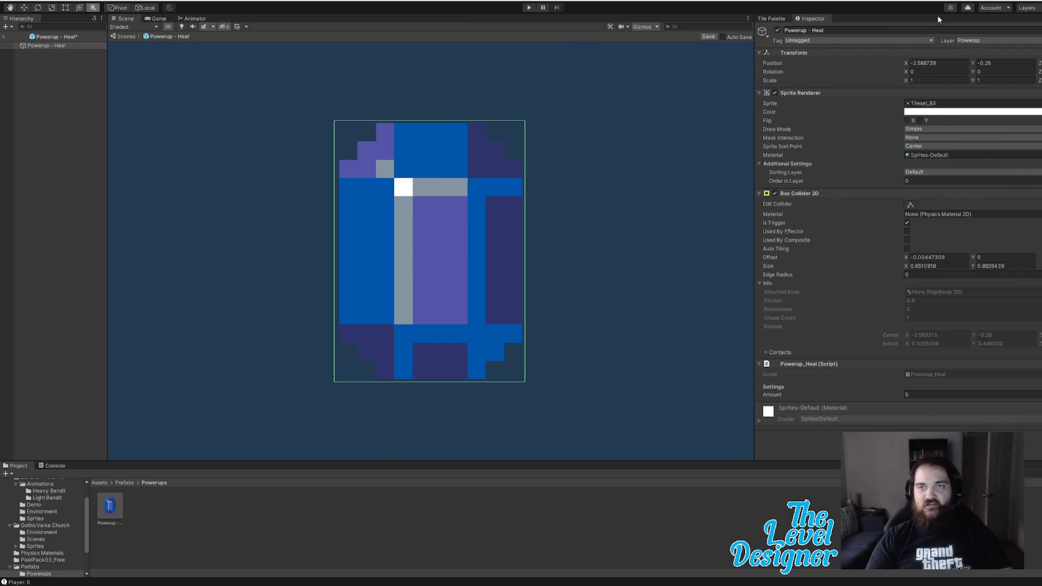
pyautogui.moveTo(768, 19); pyautogui.dragTo(713, 102)
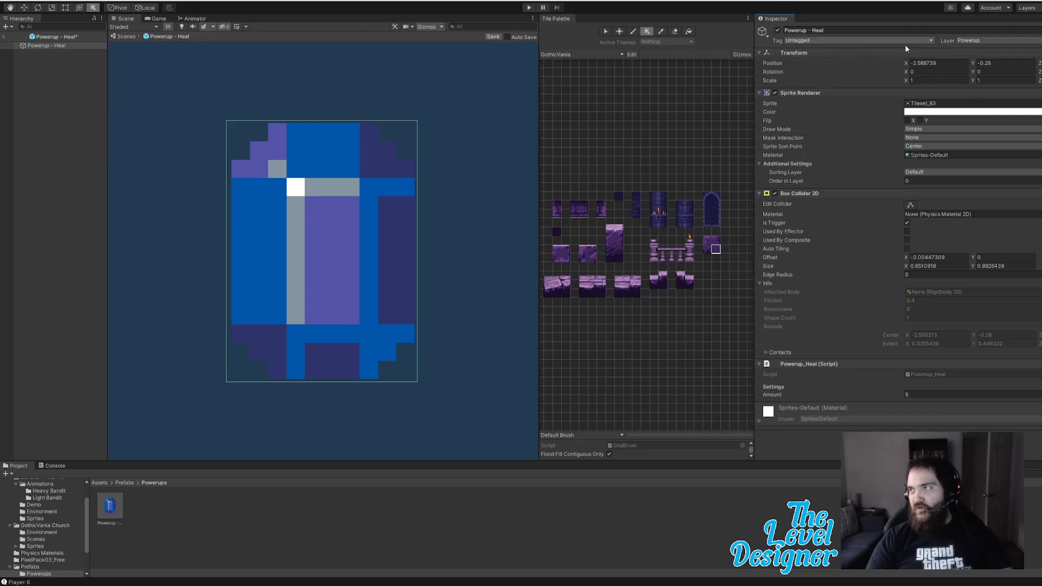
pyautogui.moveTo(751, 103); pyautogui.dragTo(907, 104)
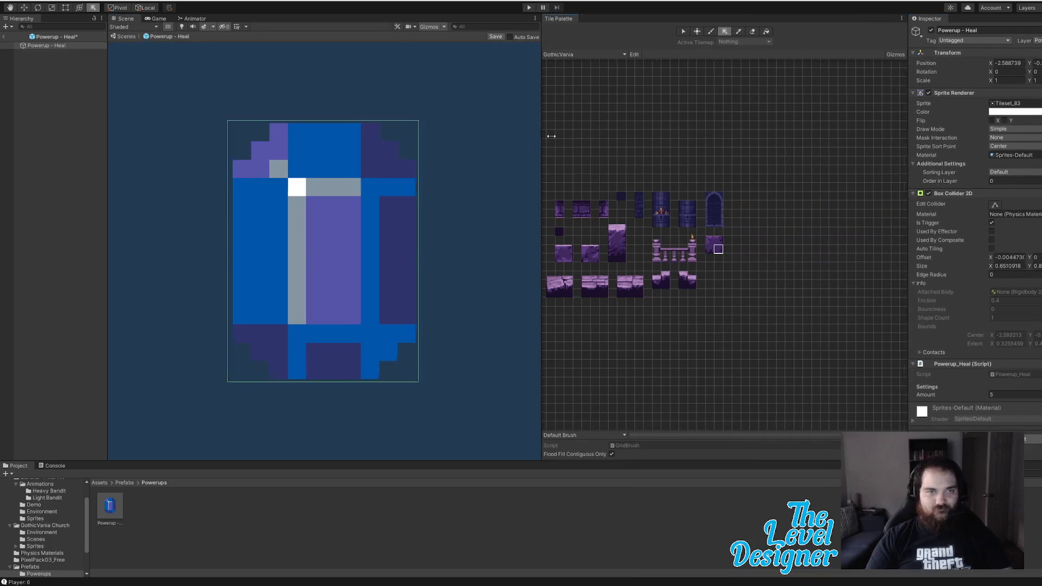
pyautogui.moveTo(540, 140); pyautogui.dragTo(605, 140)
# Step: Leave the Powerup - Heal prefab with its changes saved and return to the Prefabs folder
pyautogui.click(5, 38)
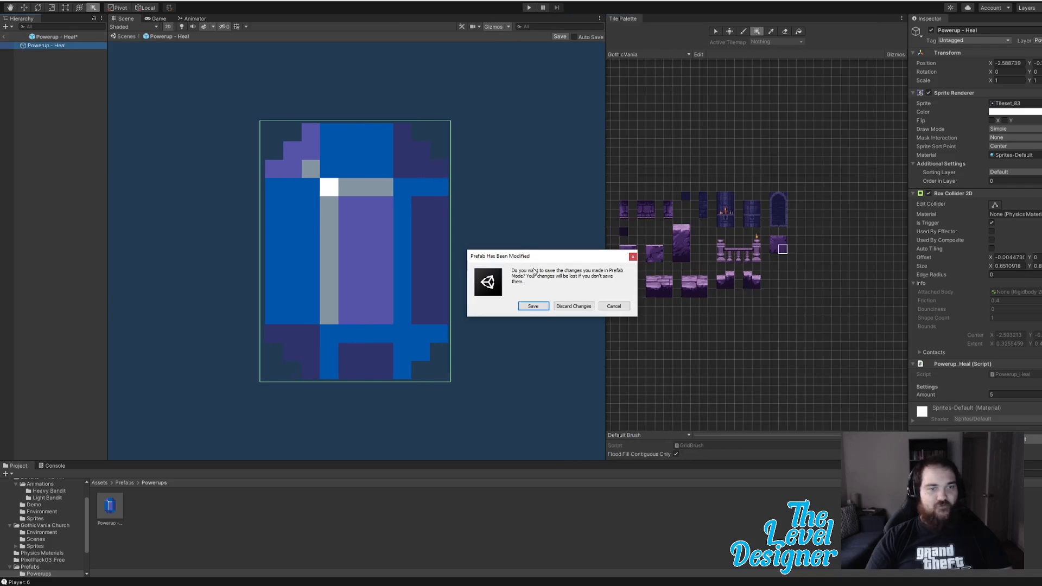
pyautogui.click(537, 305)
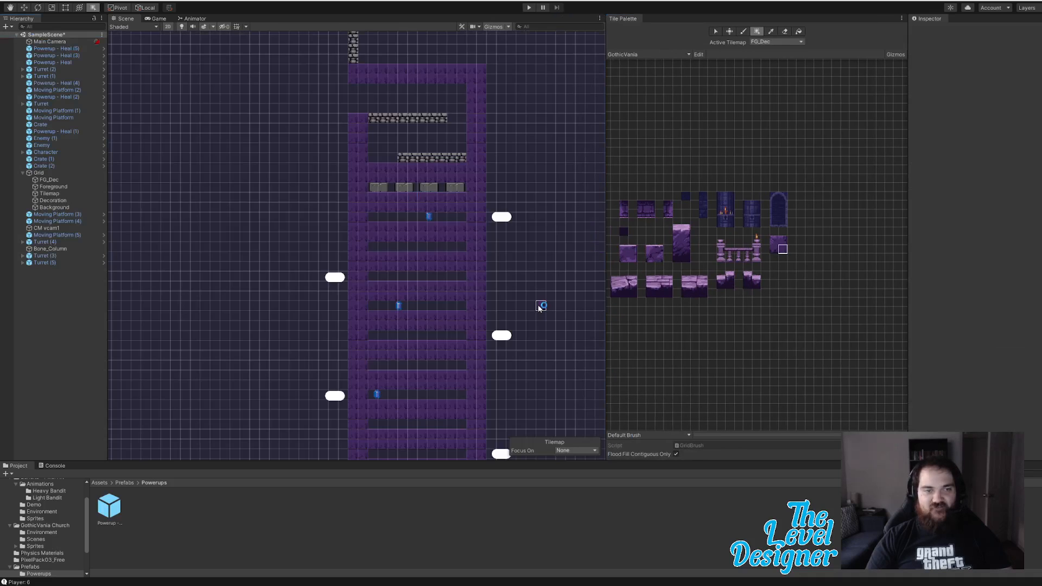
pyautogui.click(123, 483)
# Step: Assign the Moving Platform prefab to the MovingPlat layer, save it and return to the scene
pyautogui.click(241, 506)
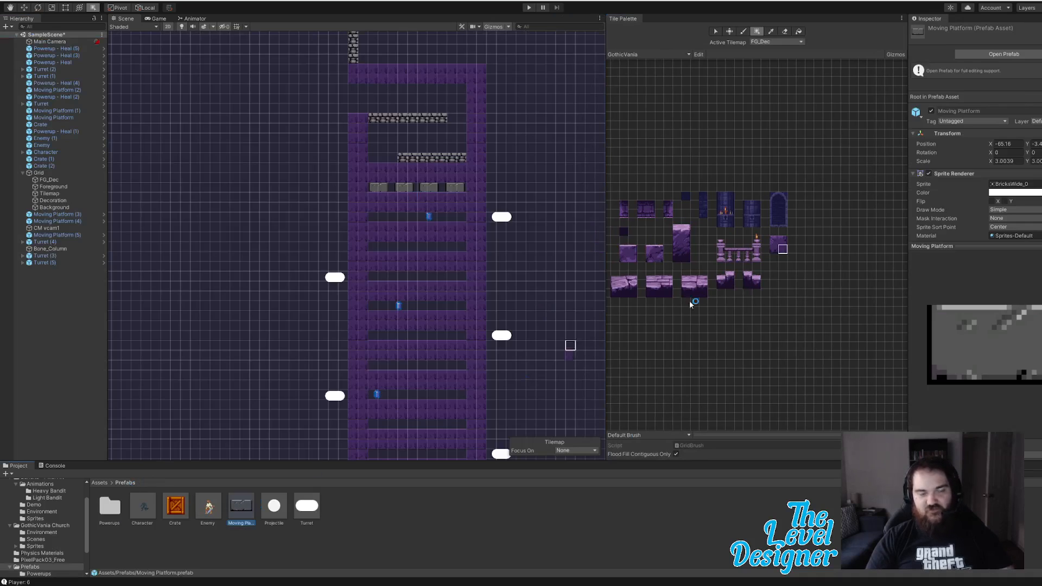
pyautogui.click(1036, 57)
pyautogui.click(1034, 41)
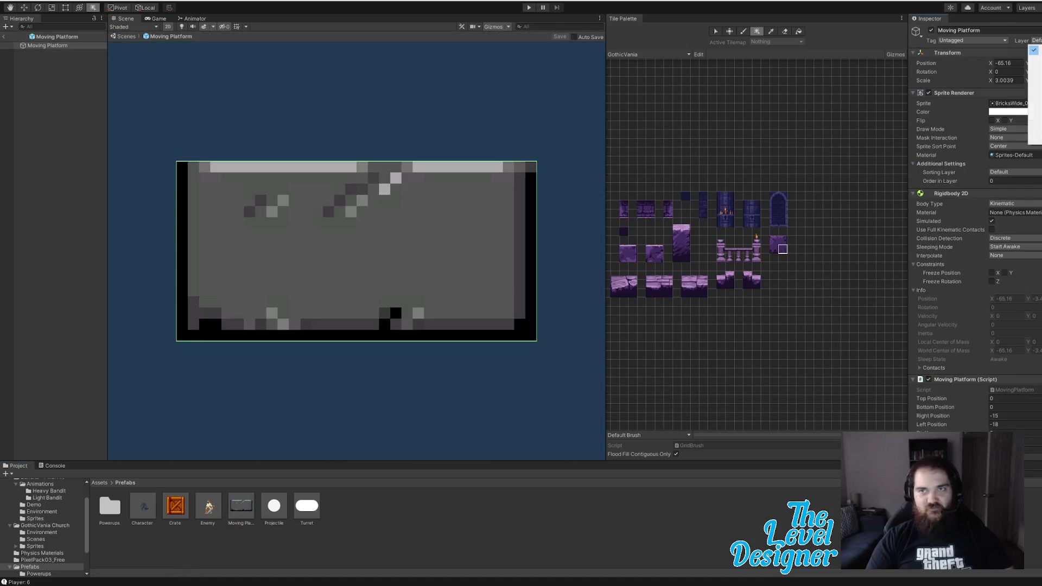
pyautogui.click(1034, 126)
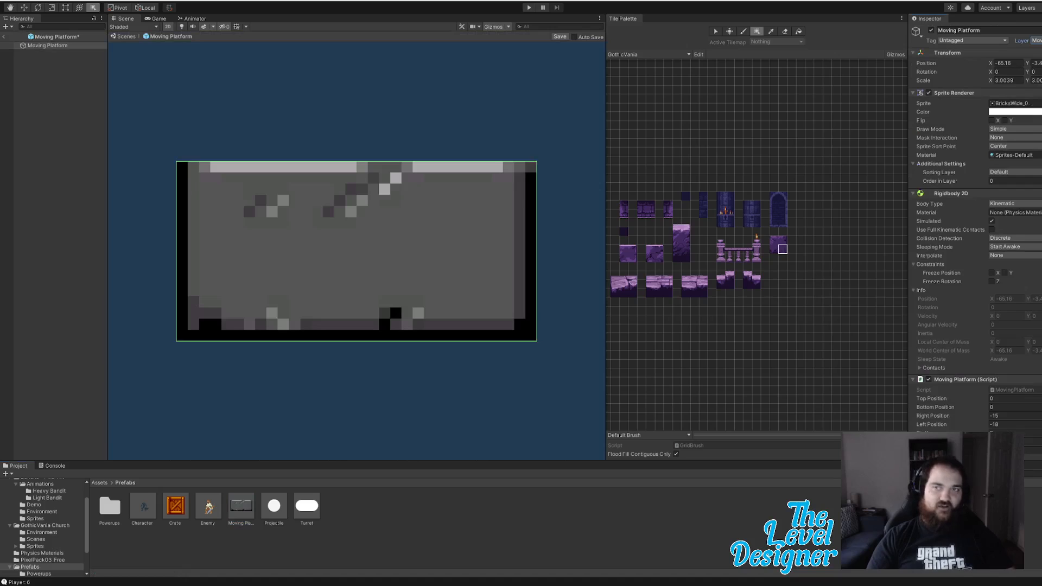
pyautogui.click(4, 36)
pyautogui.click(534, 308)
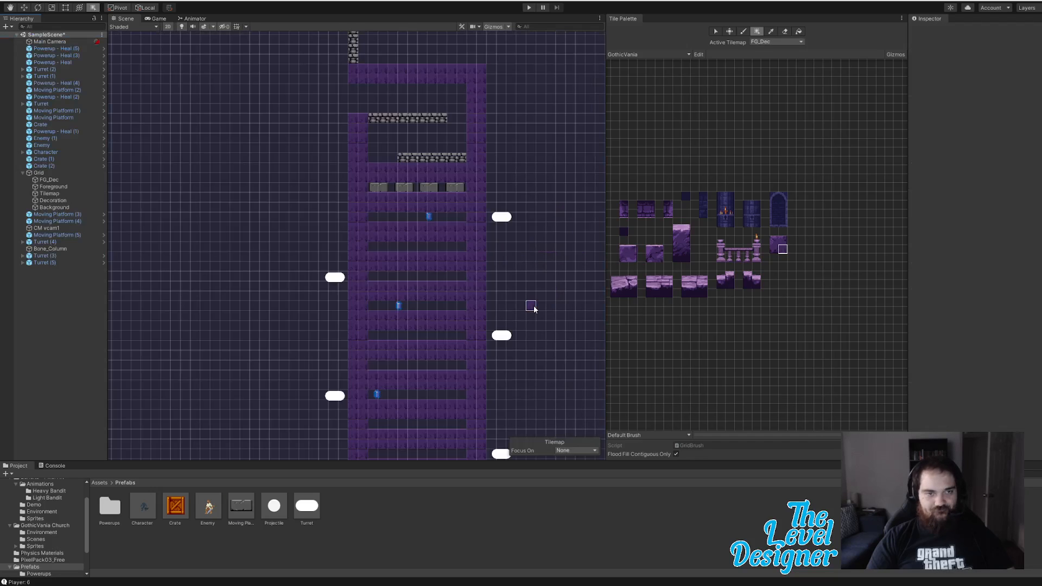
# Step: Disable collisions between the Powerup and MovingPlat layers in the Physics 2D layer collision matrix of the project settings
pyautogui.click(11, 1)
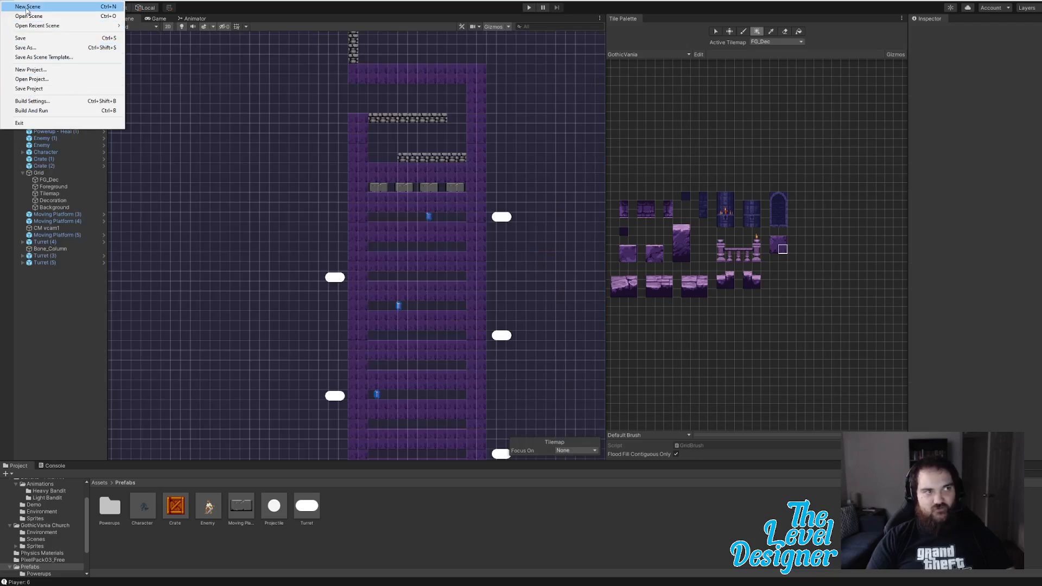
pyautogui.click(65, 251)
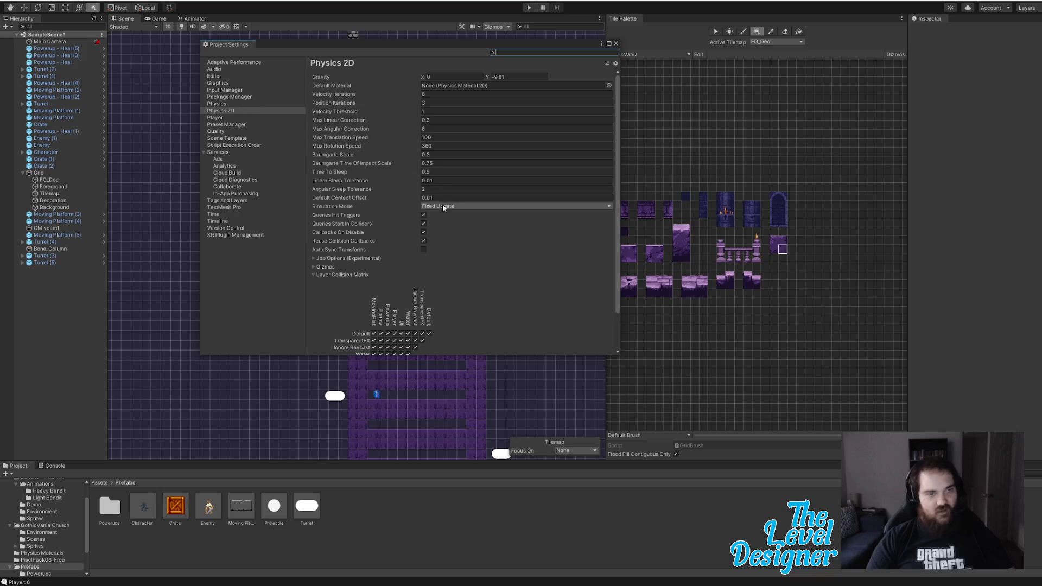
pyautogui.scroll(-3, 505, 216)
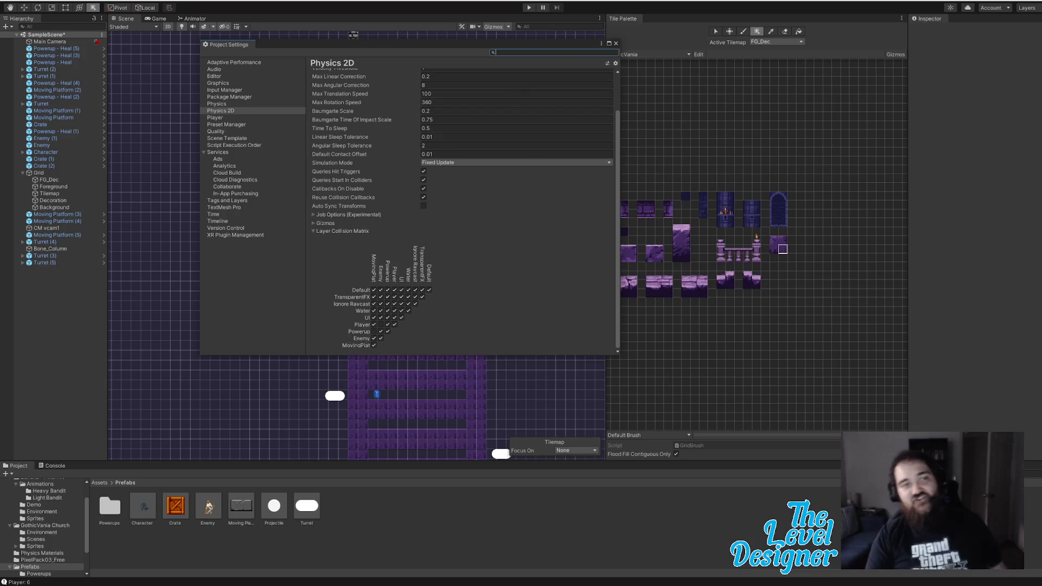
# Step: Close the project settings and activate the Move tool, leaving no scene object selected
pyautogui.click(616, 43)
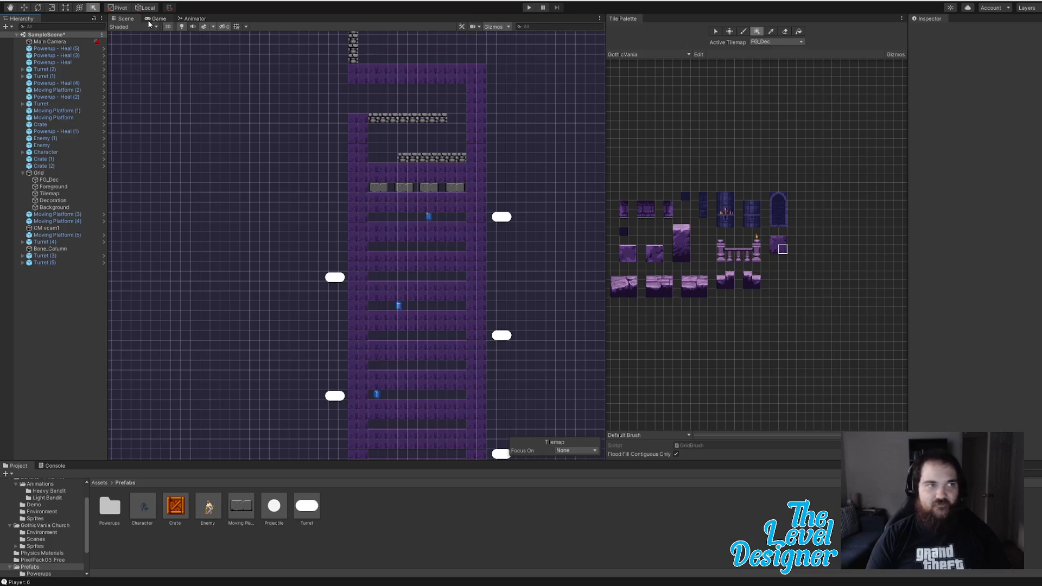
pyautogui.click(58, 49)
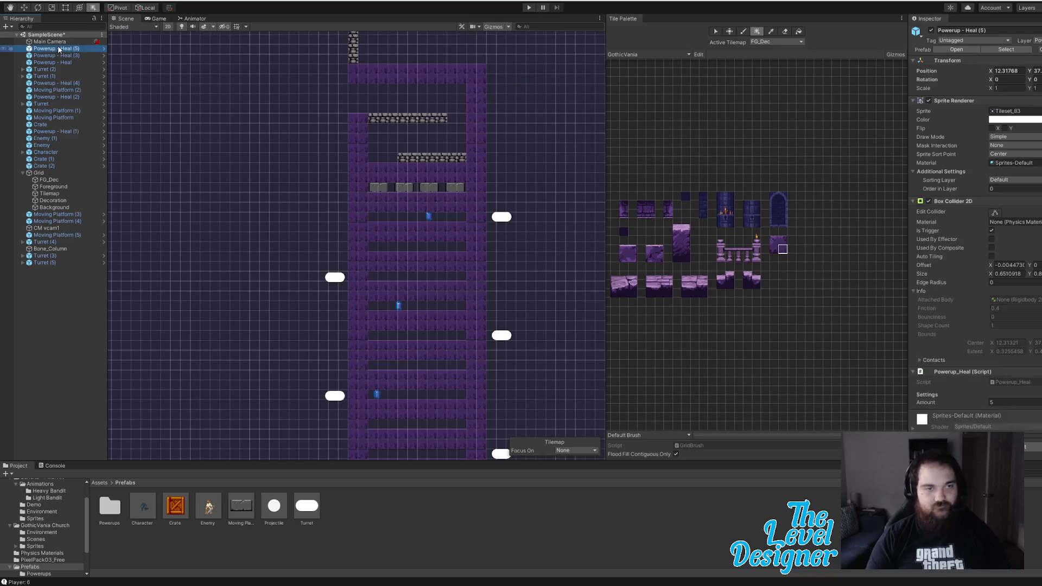
pyautogui.press('w')
pyautogui.click(40, 340)
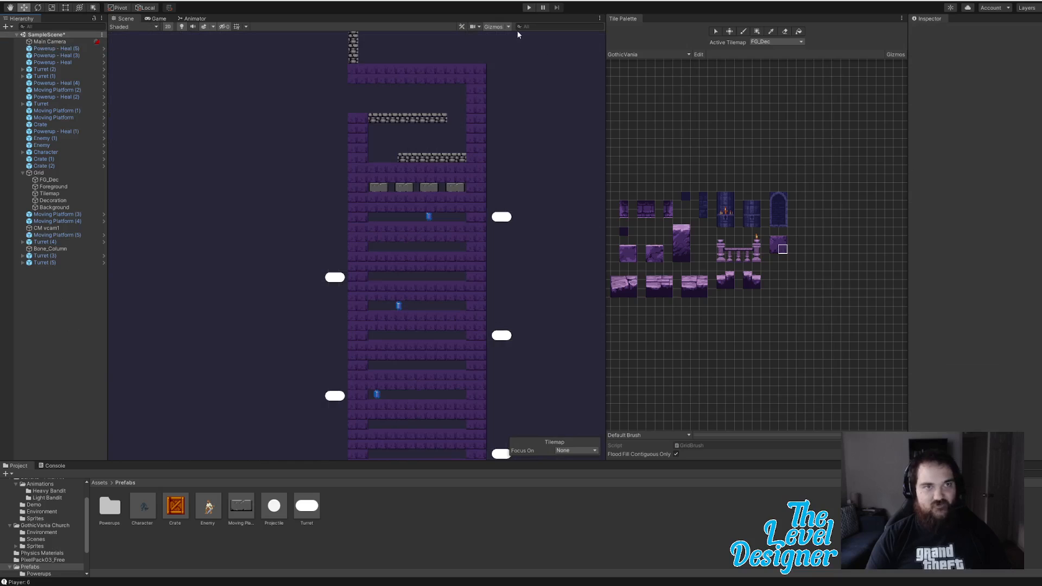
# Step: Run the level, check the moving platforms around the tower's powerups in the Scene view, and stop play mode
pyautogui.click(528, 8)
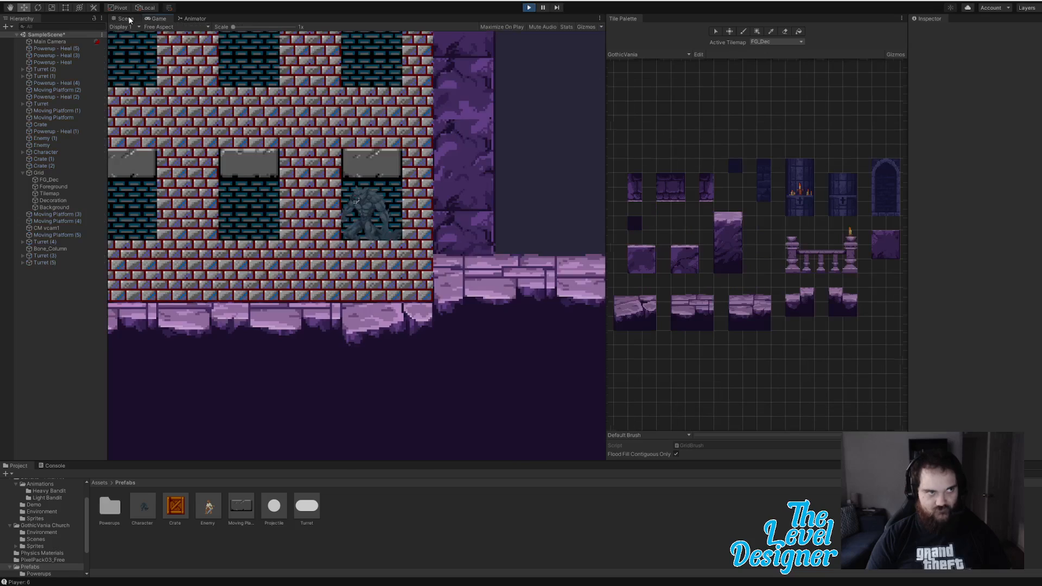
pyautogui.click(126, 19)
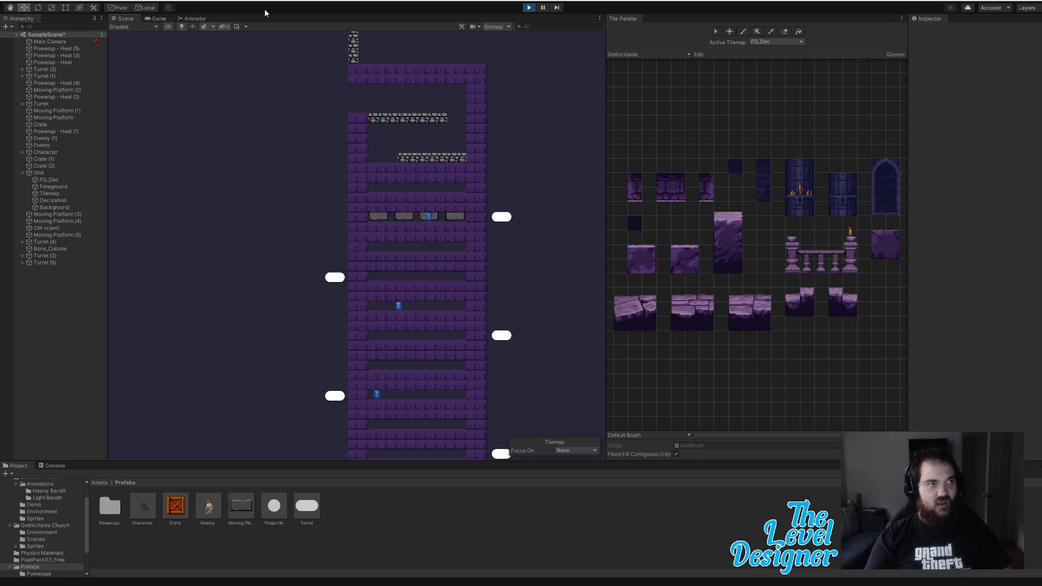
pyautogui.click(529, 8)
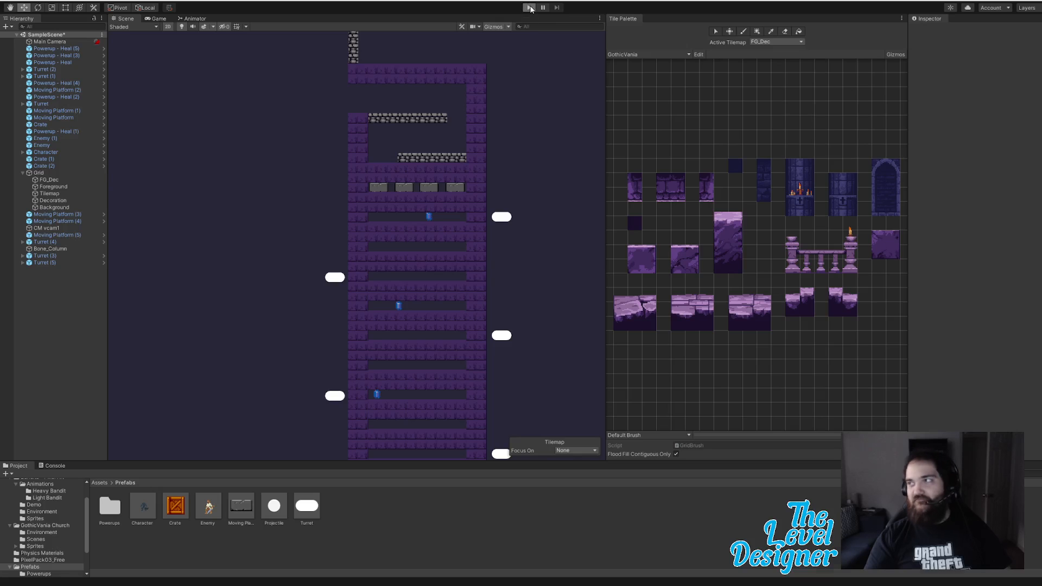
# Step: Play-test the first enemy encounter briefly and widen the Game view by narrowing the Tile Palette, ending play mode
pyautogui.click(530, 7)
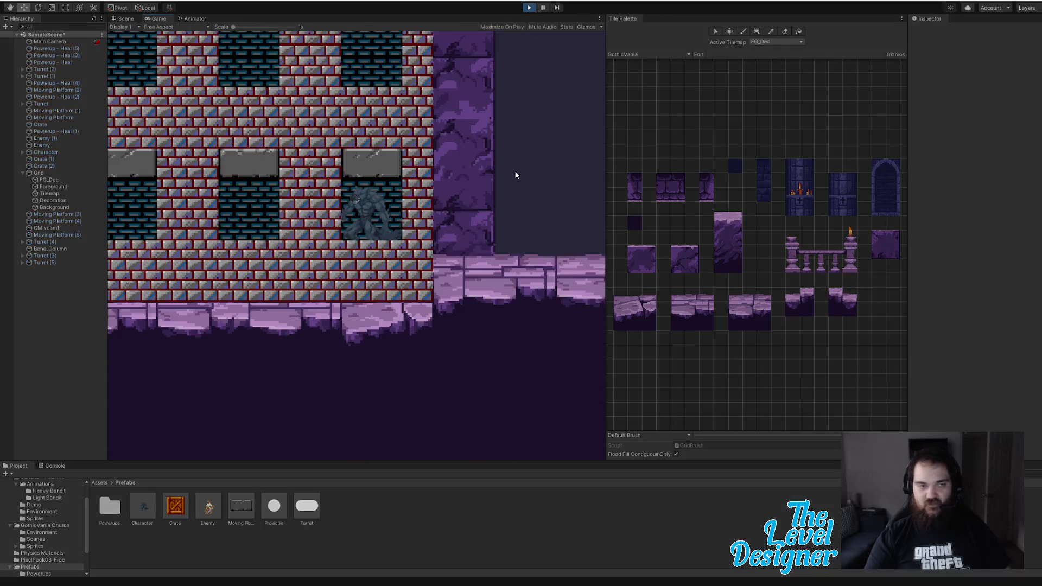
pyautogui.click(520, 232)
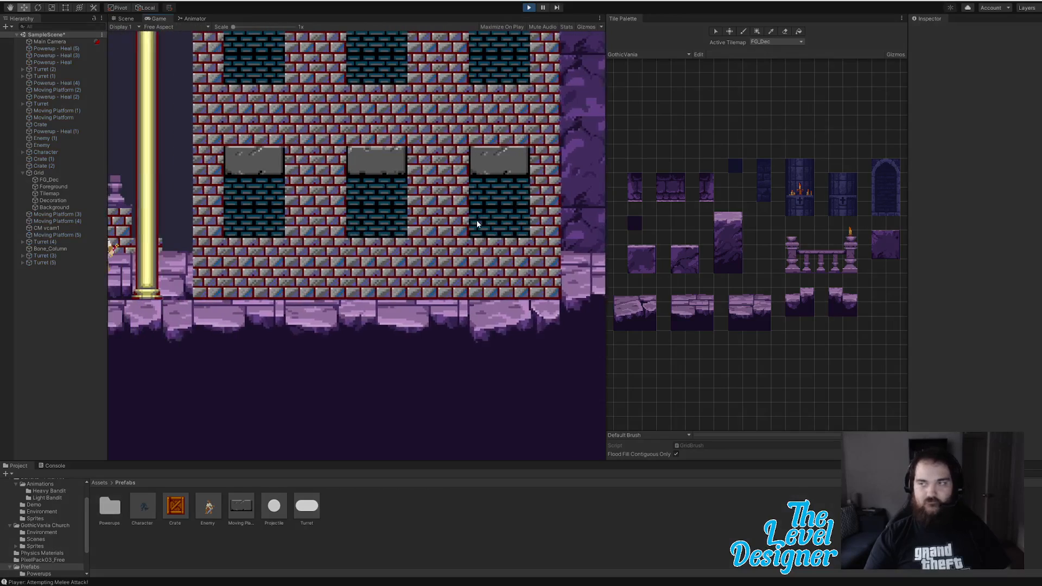
pyautogui.moveTo(607, 182); pyautogui.dragTo(860, 161)
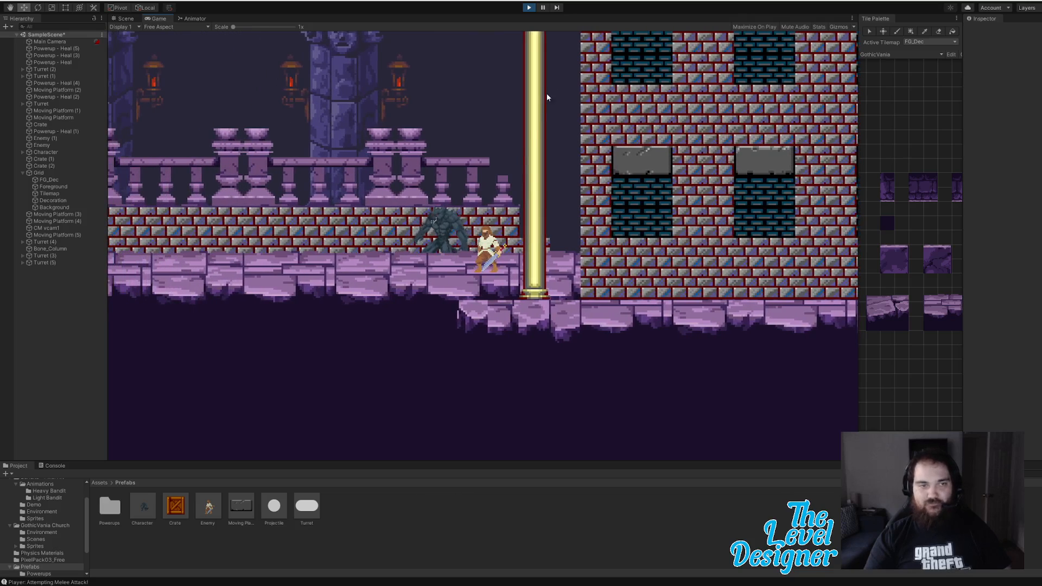
pyautogui.hotkey('ctrl', 'p')
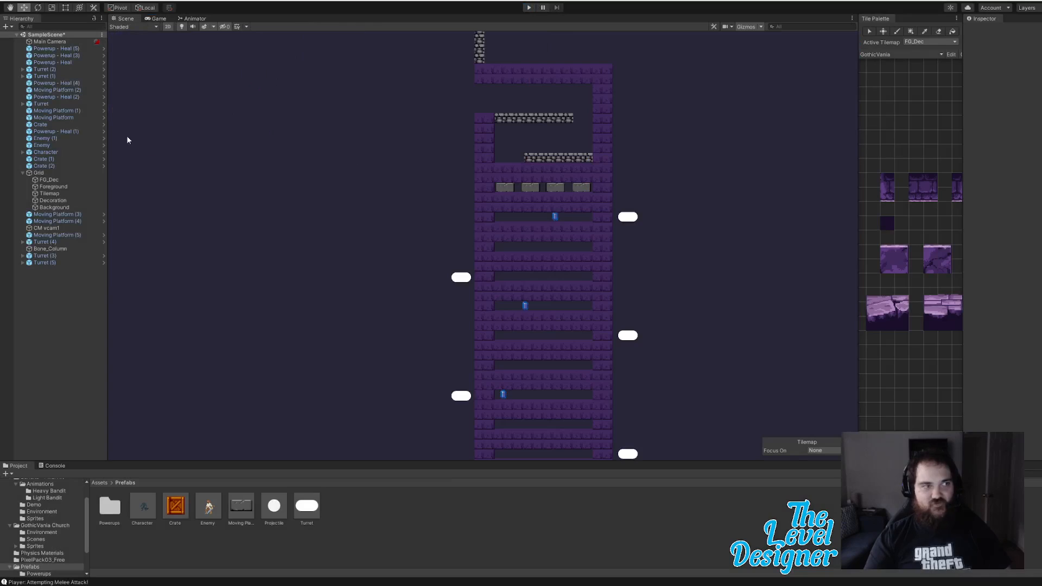
# Step: Inspect the Order in Layer setting of the Character's Sprite Renderer and deselect the object
pyautogui.click(67, 153)
pyautogui.click(1031, 188)
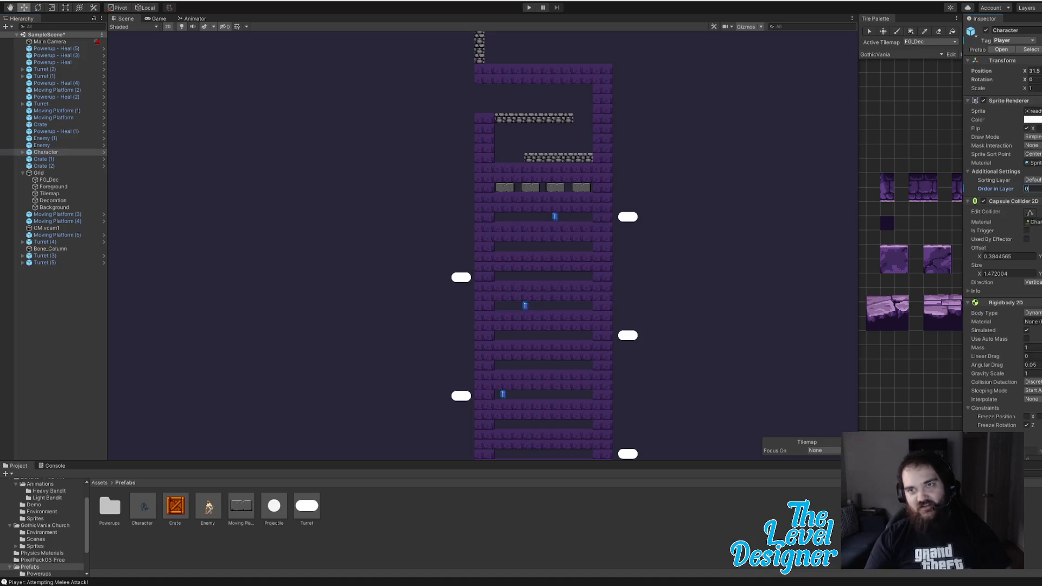
pyautogui.click(811, 215)
# Step: Start another play test, defeat the first enemy and run left through the candlelit hall
pyautogui.click(529, 8)
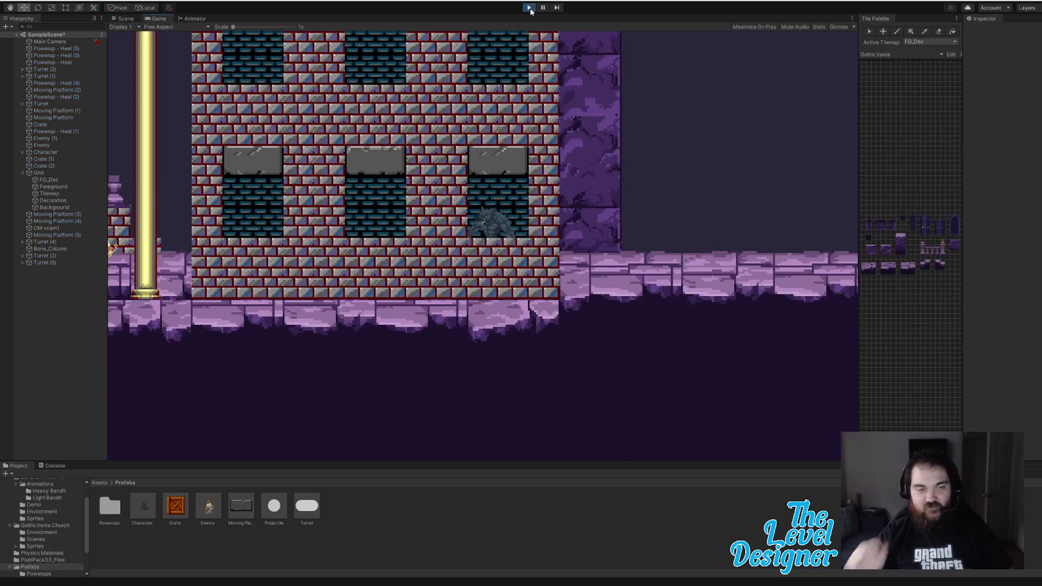
pyautogui.press('a')
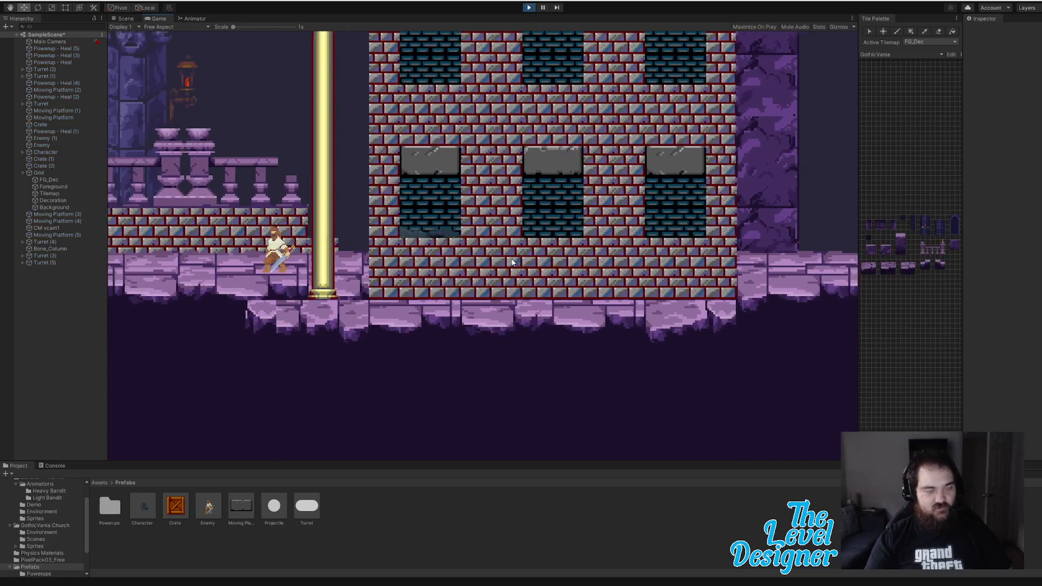
pyautogui.click(509, 247)
pyautogui.press('a')
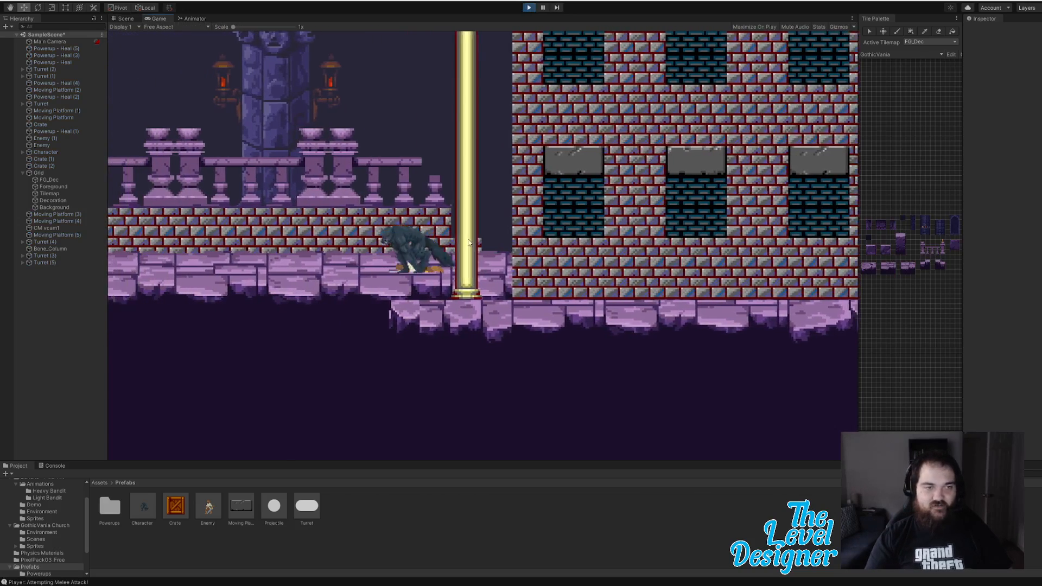
pyautogui.press('a')
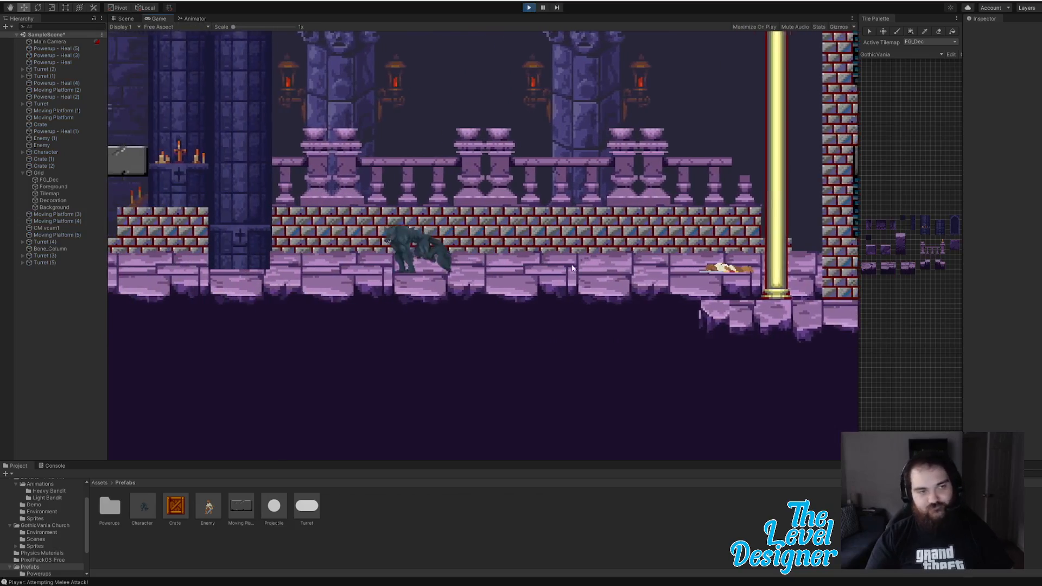
pyautogui.press('a')
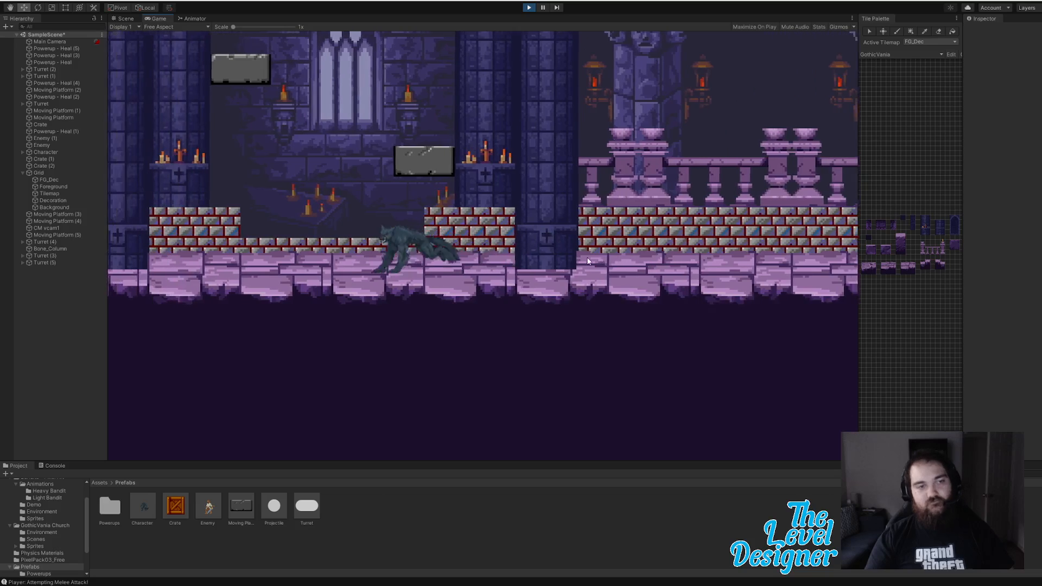
pyautogui.press('a')
pyautogui.press('space')
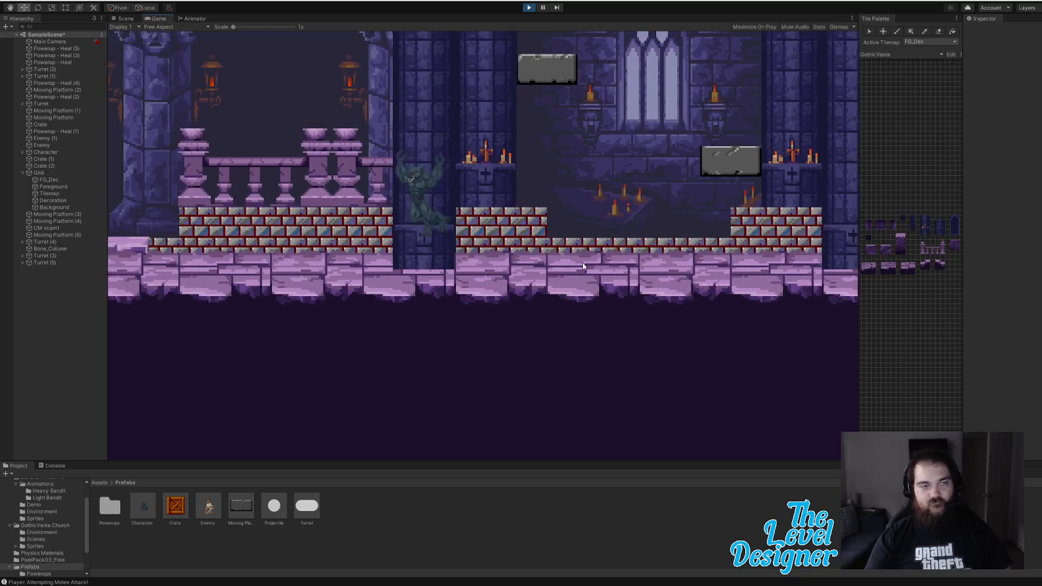
# Step: Continue the play test leftward under the upper floor and jump up to the moving platforms at its outer edge
pyautogui.press('a')
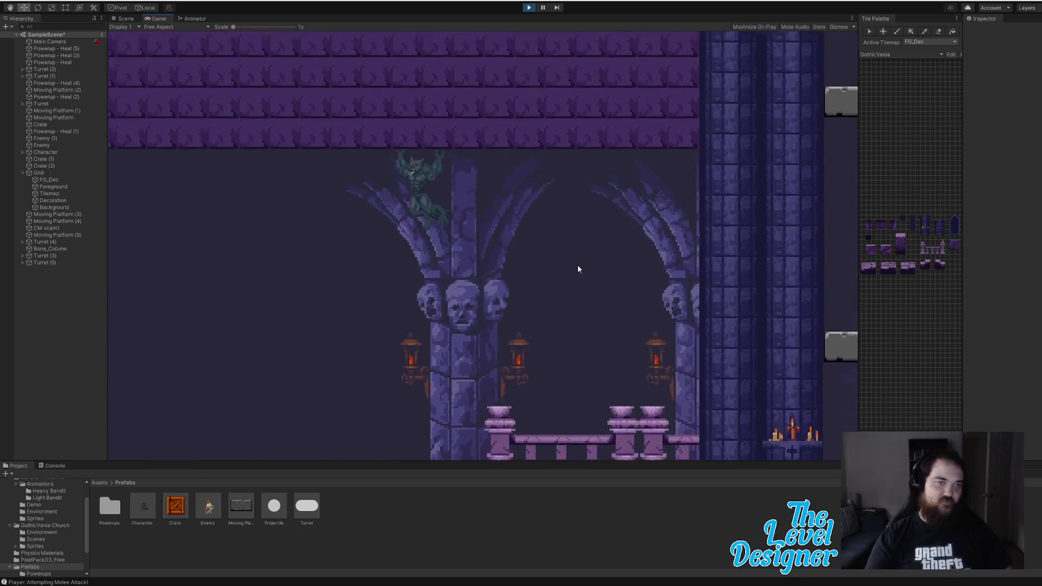
pyautogui.press('a')
pyautogui.press('space')
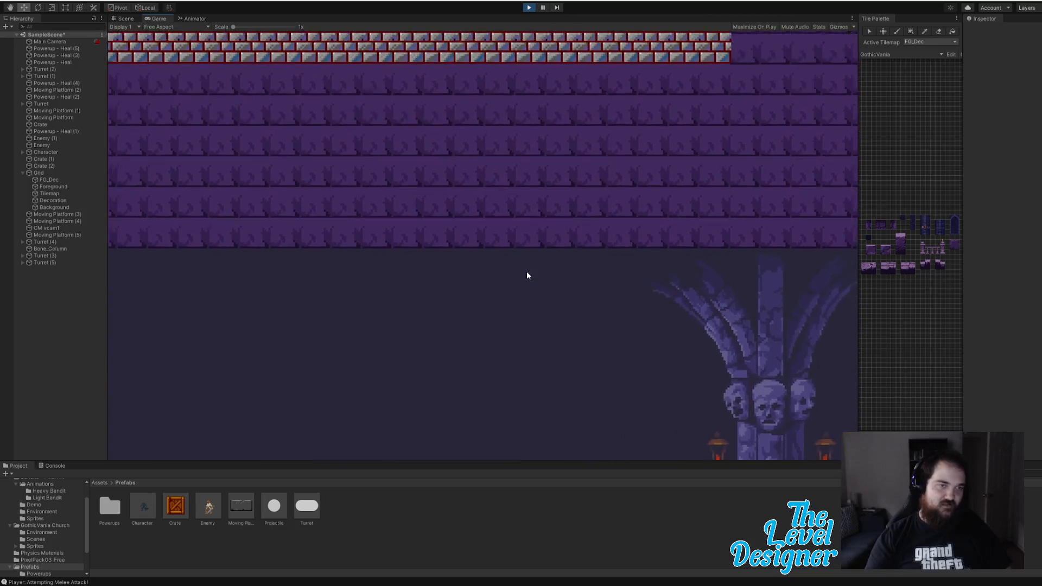
pyautogui.press('a')
pyautogui.press('space')
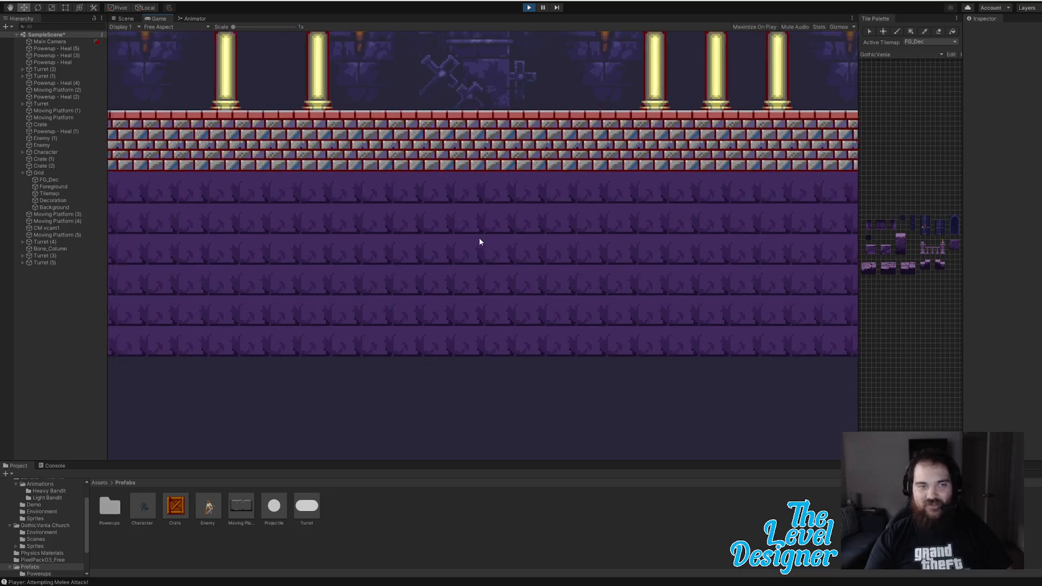
pyautogui.press('a')
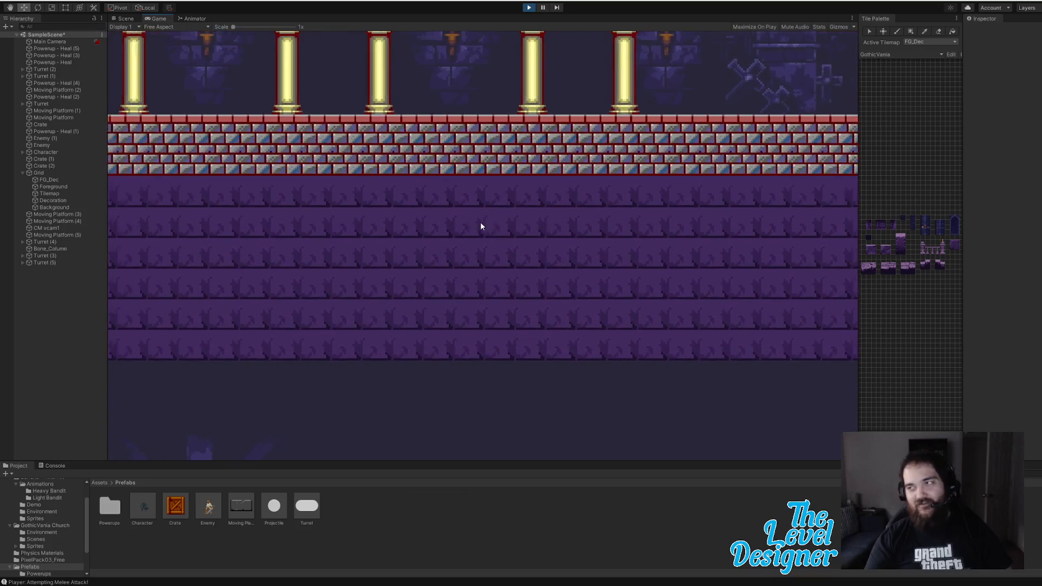
pyautogui.press('a')
pyautogui.press('space')
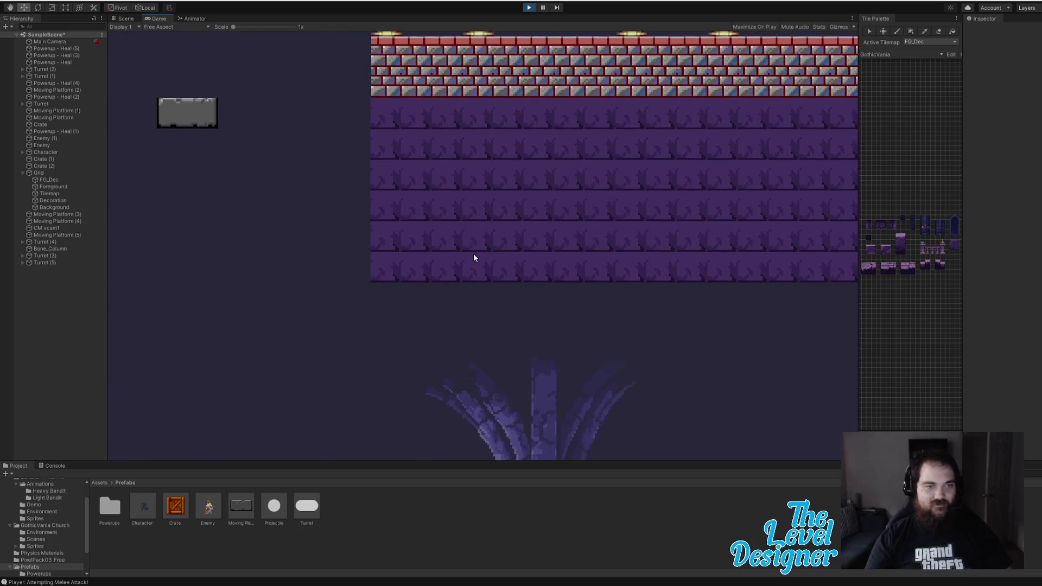
pyautogui.press('a')
pyautogui.press('space')
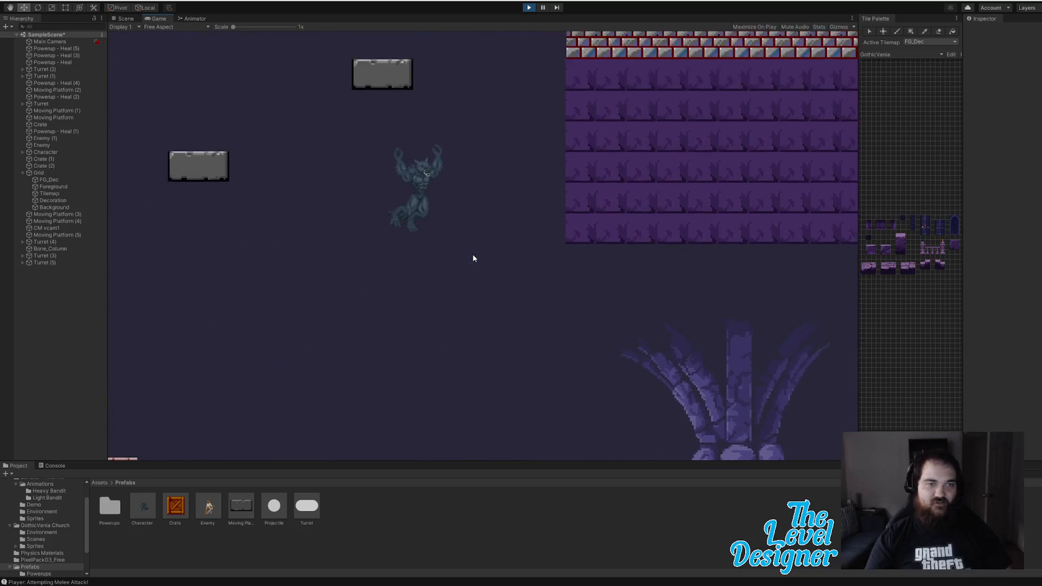
# Step: Jump up to the pillared hall and run right through it, testing the turret projectiles along the way
pyautogui.press('d')
pyautogui.press('d')
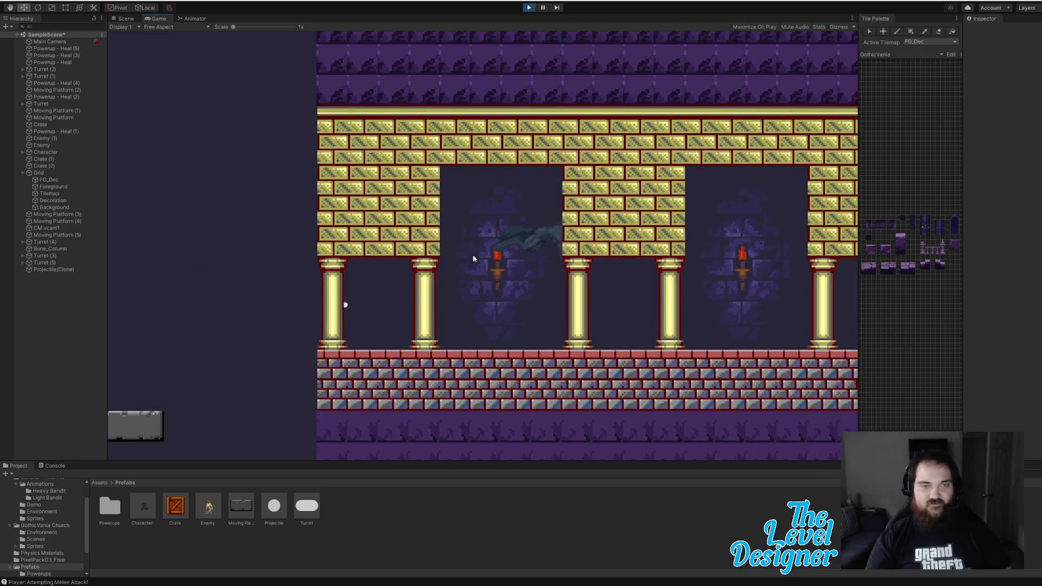
pyautogui.press('d')
pyautogui.press('d')
pyautogui.press('space')
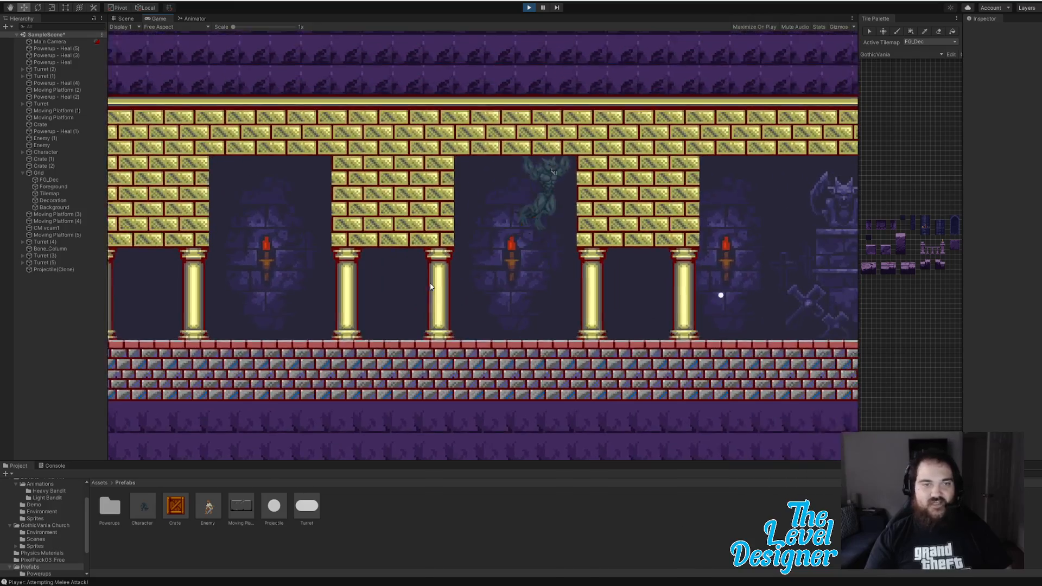
pyautogui.press('space')
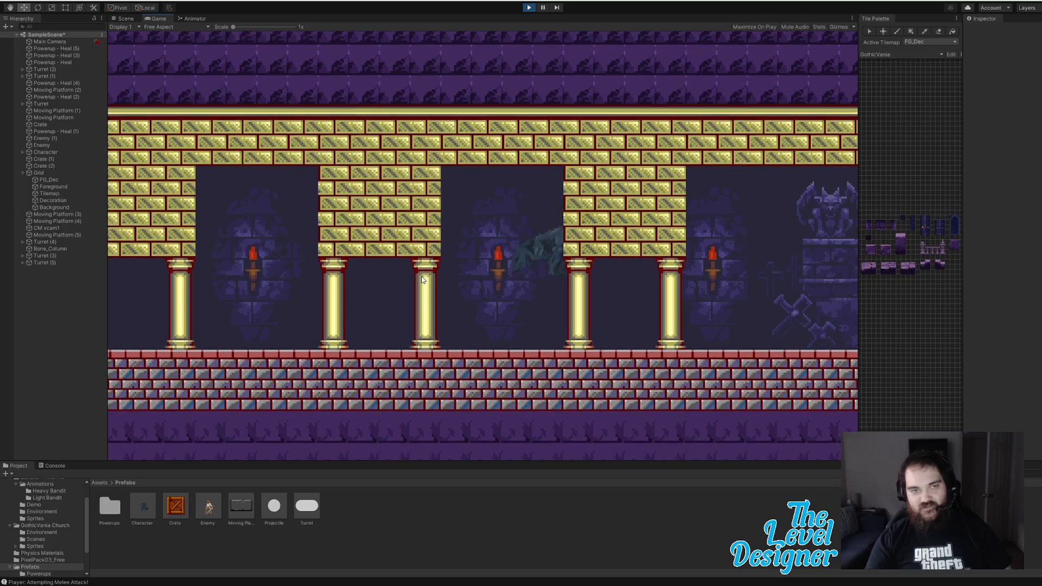
pyautogui.press('space')
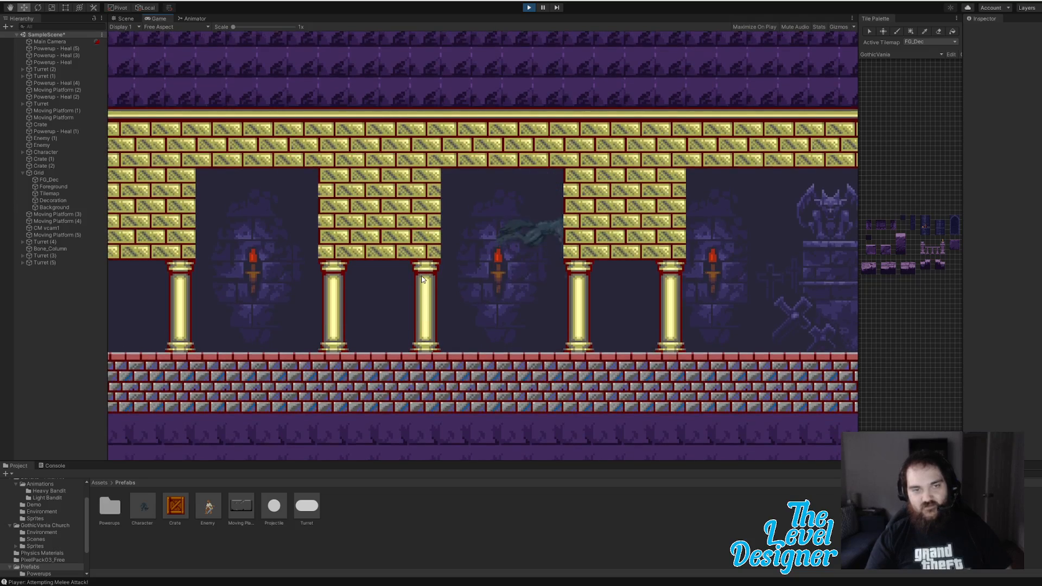
pyautogui.press('d')
pyautogui.press('d')
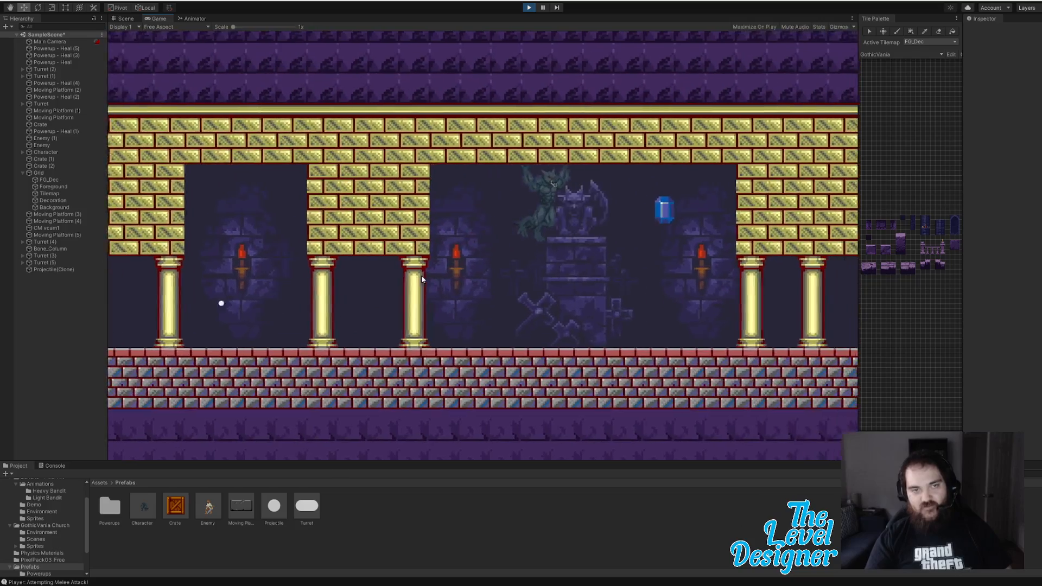
# Step: Collect the heal powerup, climb through the tower to its uppermost chamber and end the play test
pyautogui.press('d')
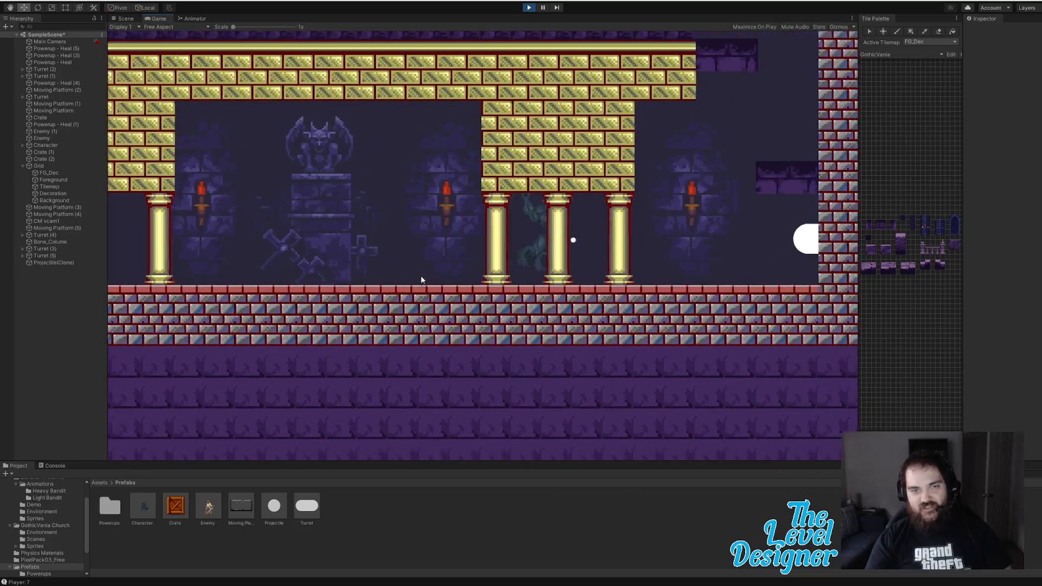
pyautogui.press('d')
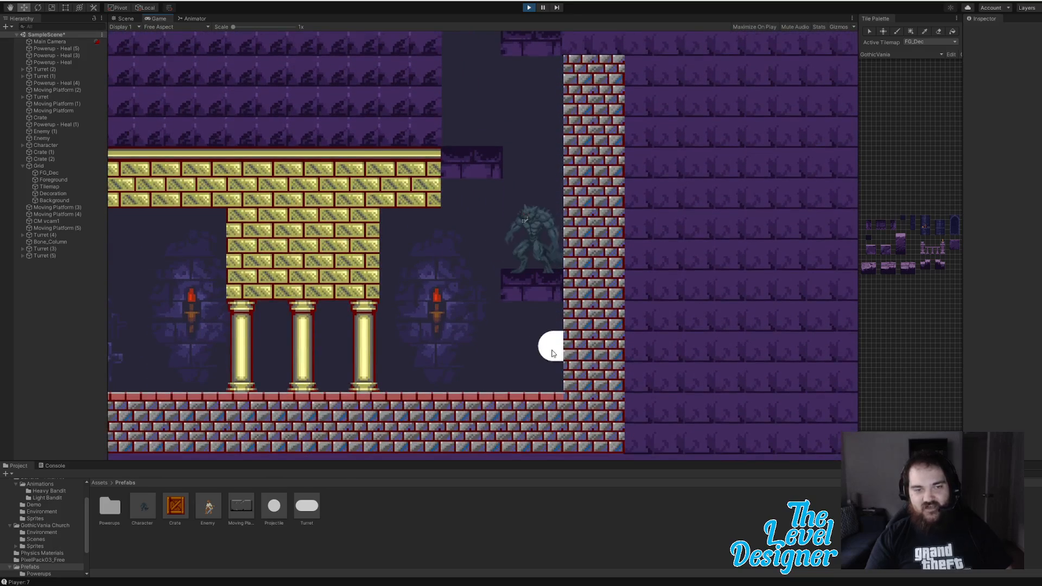
pyautogui.click(553, 347)
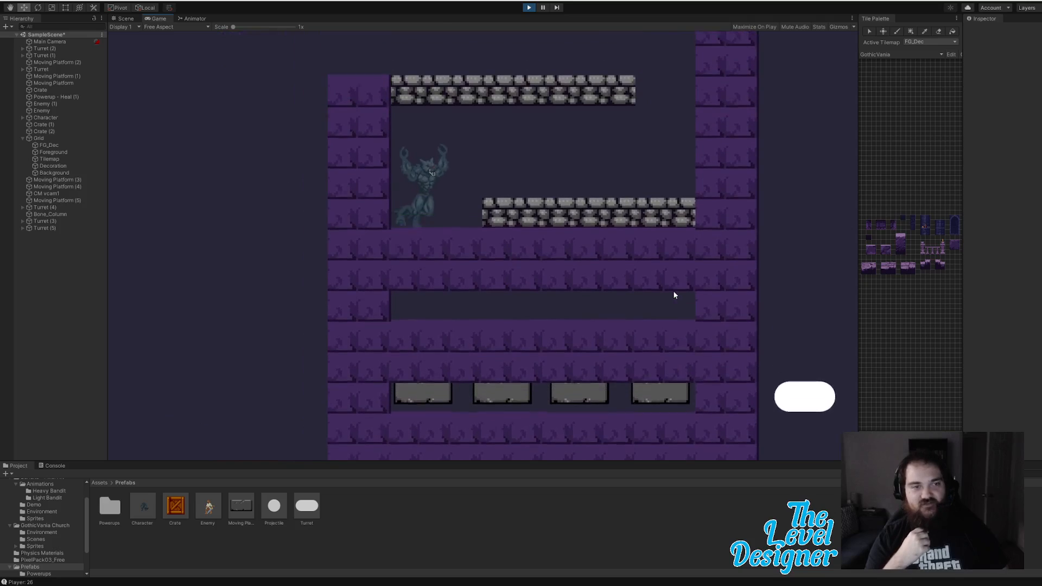
pyautogui.click(533, 8)
# Step: Move the turrets flanking the tower horizontally inward so they sit inside its side walls
pyautogui.click(625, 219)
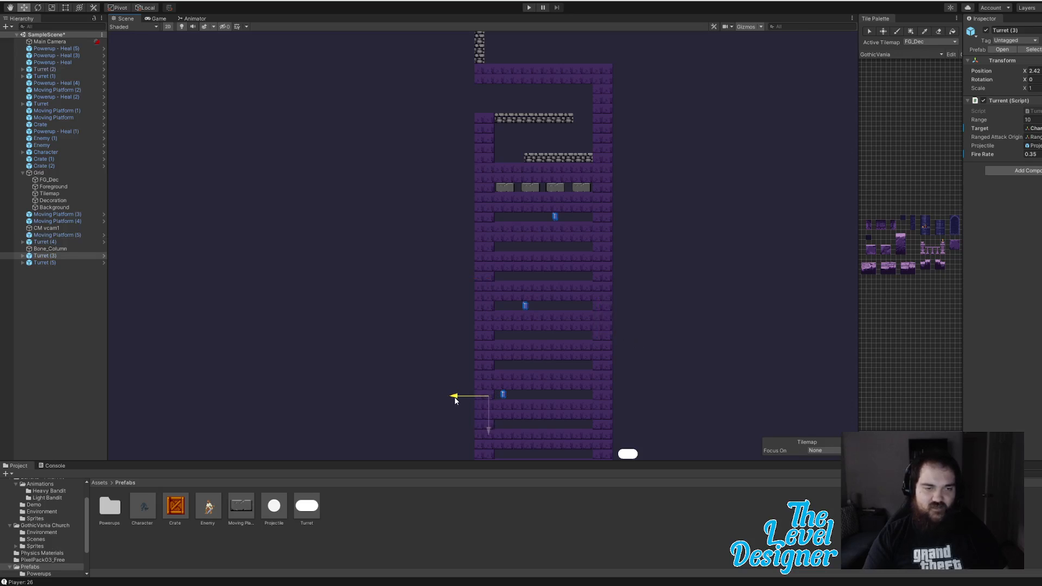
pyautogui.moveTo(627, 406); pyautogui.dragTo(593, 288, button='middle')
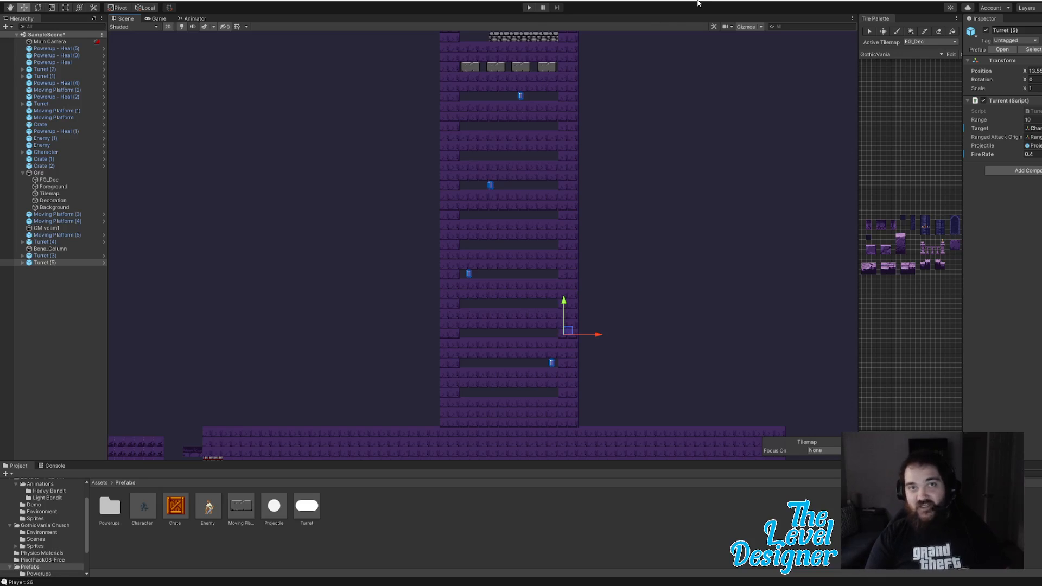
# Step: Start a play test and run left past the enemy and through the lower hall to its outer ledge
pyautogui.click(527, 7)
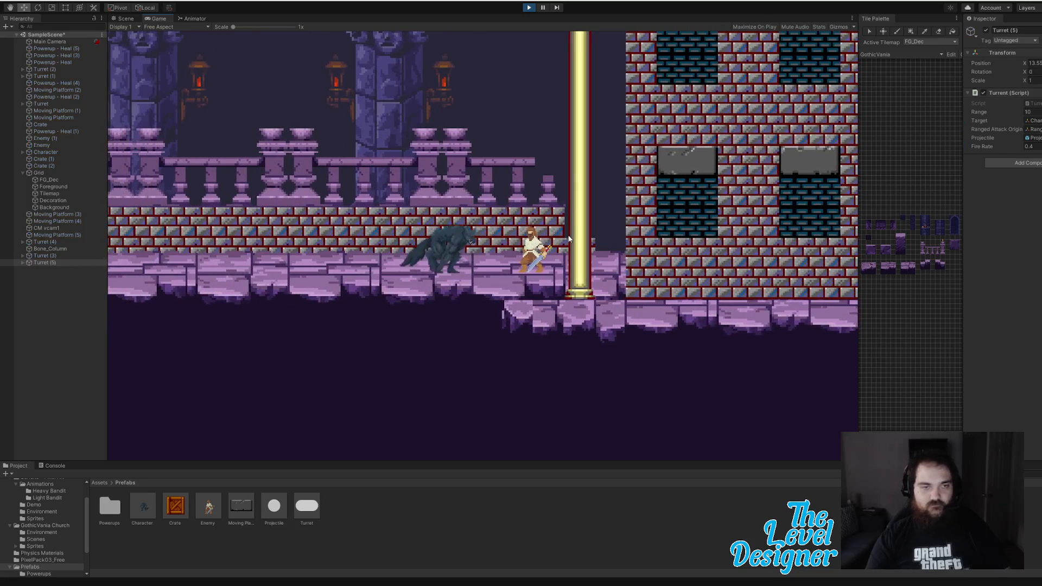
pyautogui.press('a')
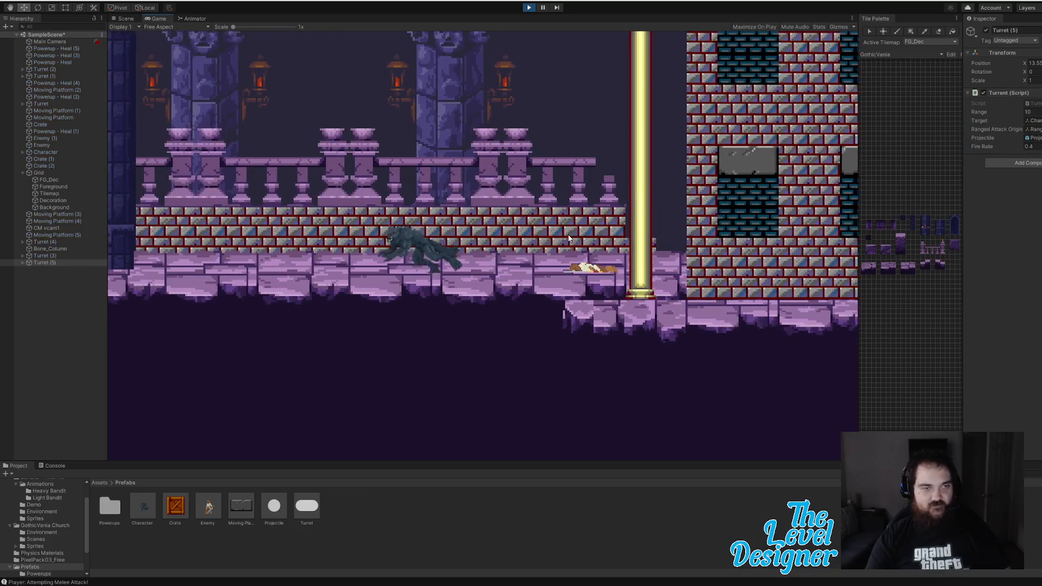
pyautogui.press('a')
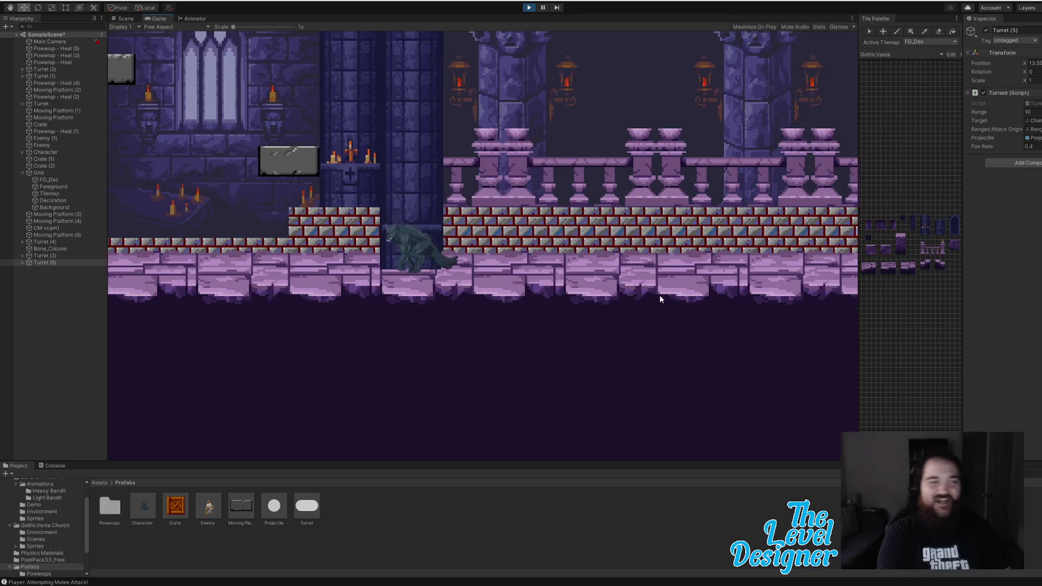
pyautogui.press('a')
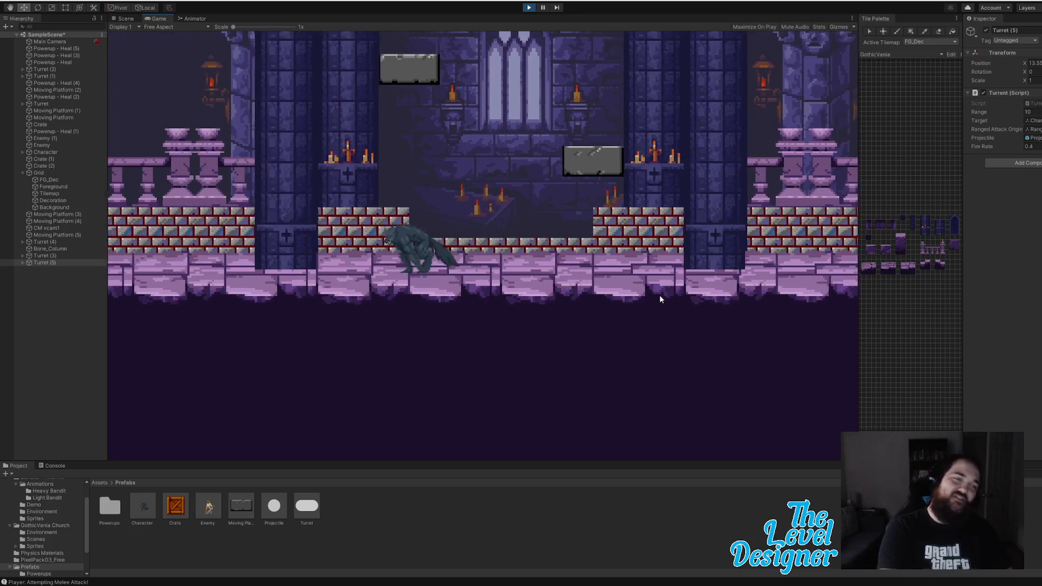
pyautogui.press('a')
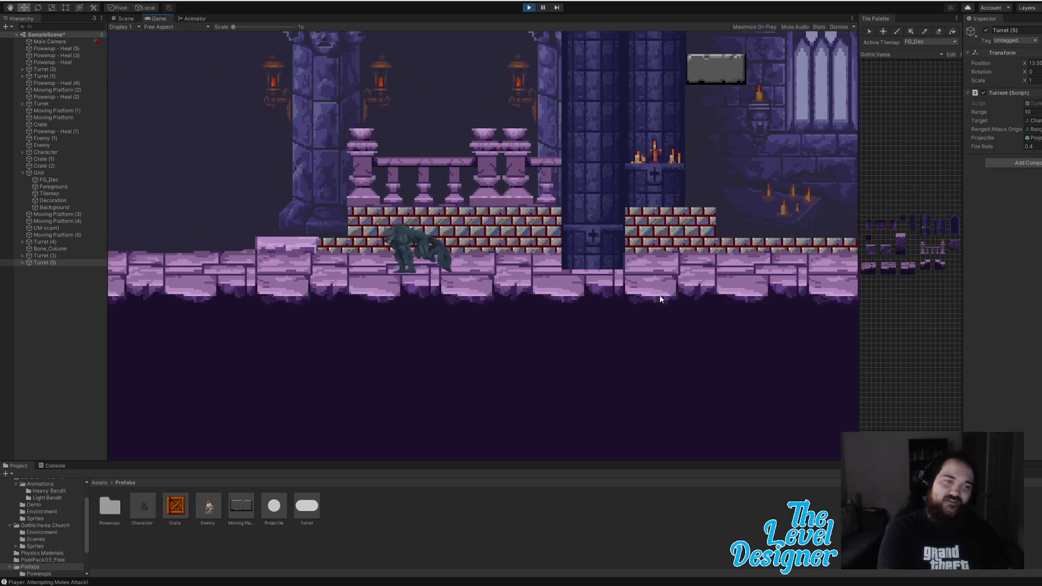
pyautogui.press('a')
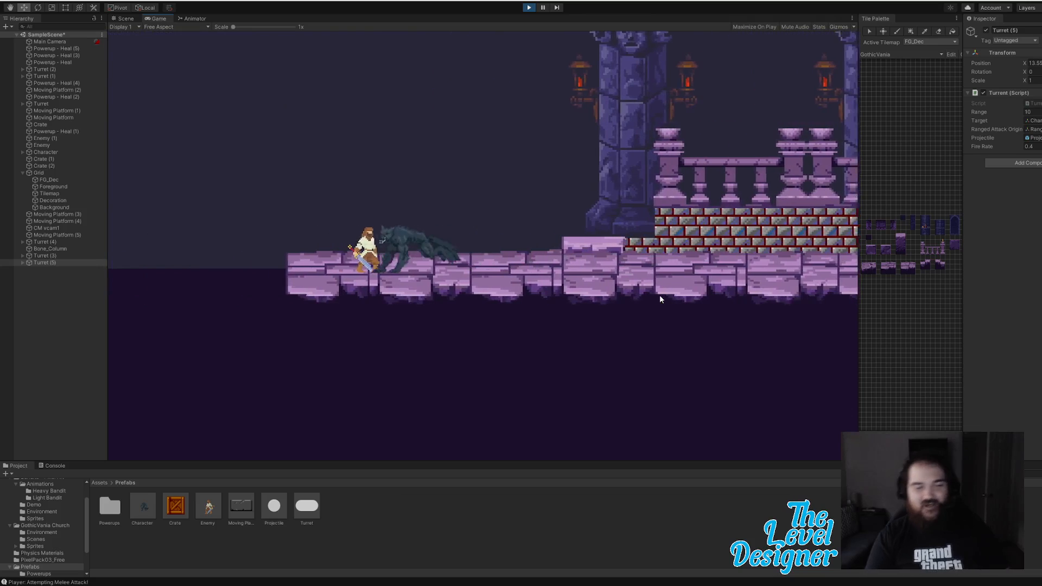
# Step: Jump leftward across the floating ledges and past the skull pillar to the first moving platform
pyautogui.press('space')
pyautogui.press('a')
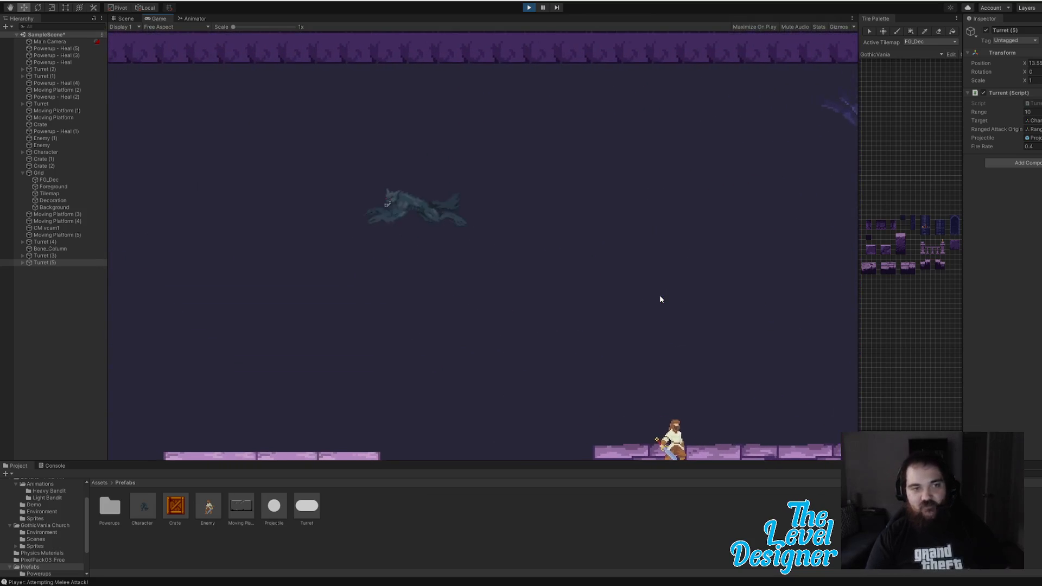
pyautogui.press('a')
pyautogui.press('space')
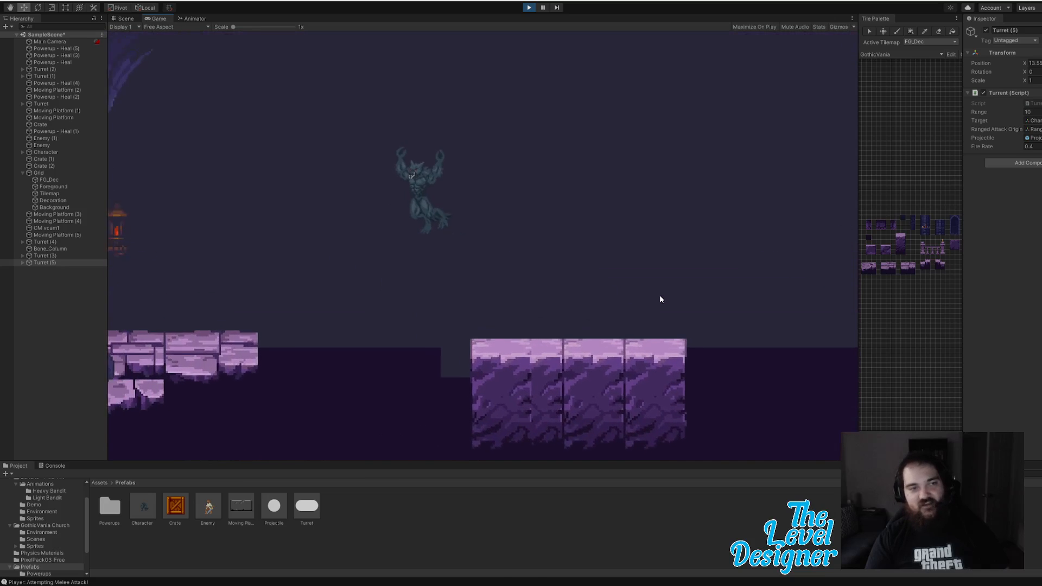
pyautogui.press('a')
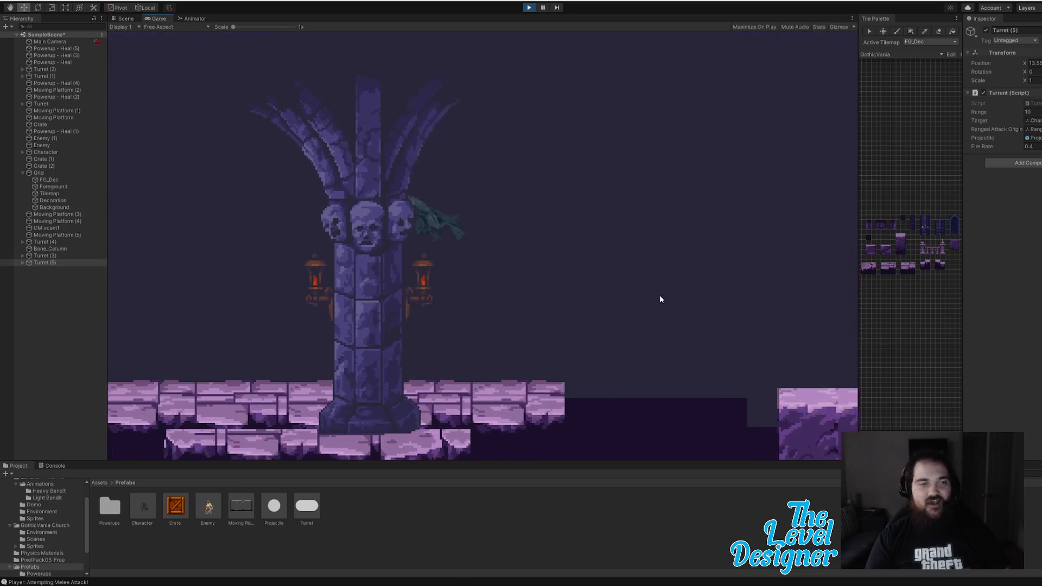
pyautogui.press('a')
pyautogui.press('space')
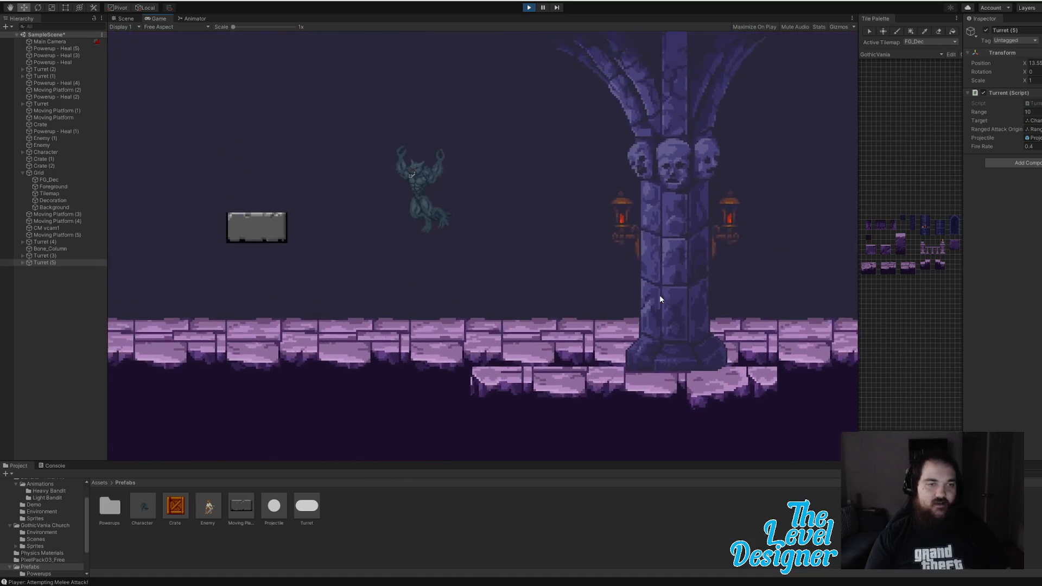
pyautogui.press('a')
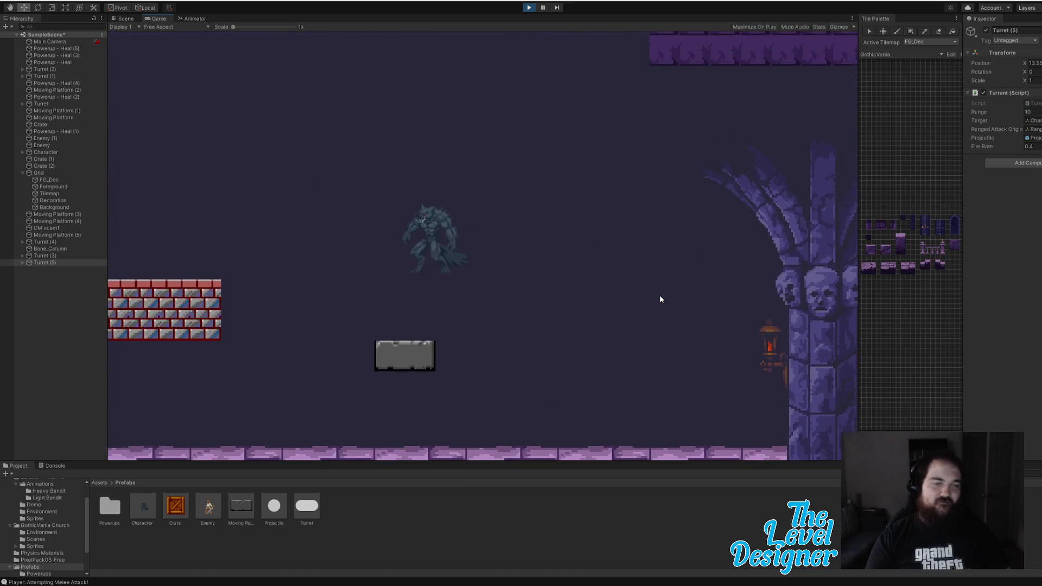
# Step: Jump over the stacked crates on the brick ledge and climb the moving platforms back toward the pillared hall
pyautogui.press('space')
pyautogui.press('a')
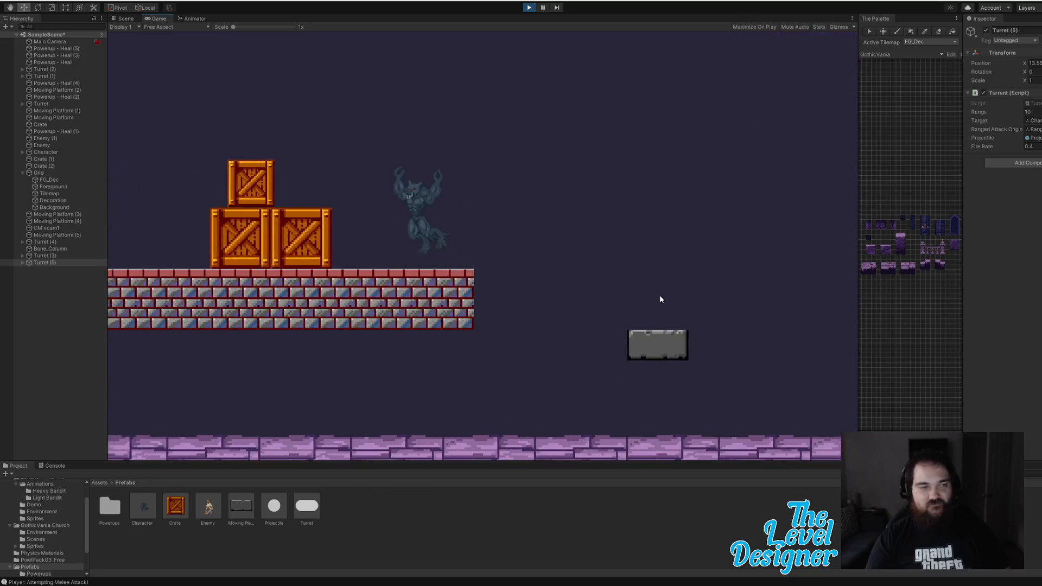
pyautogui.press('a')
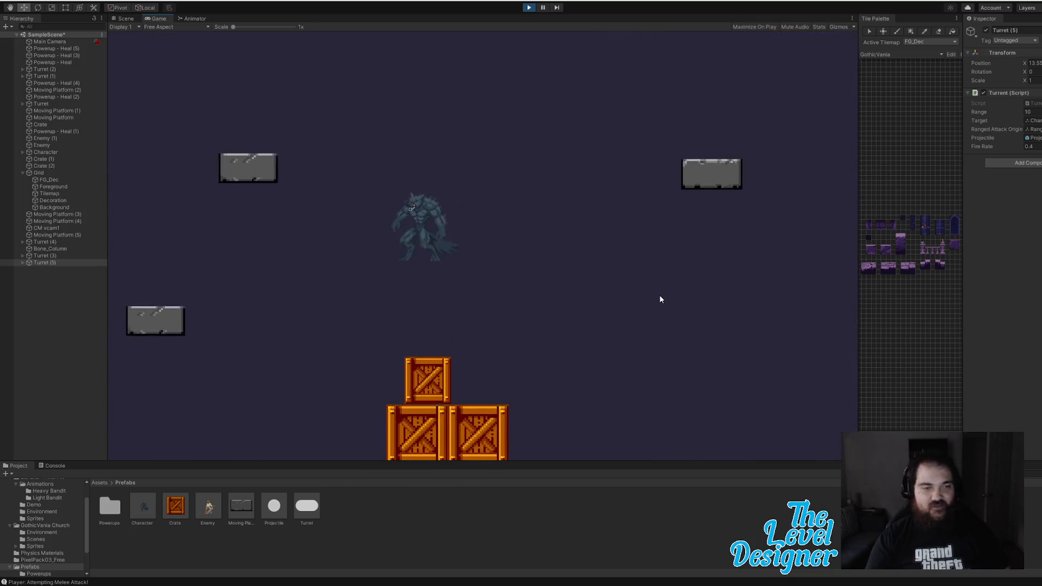
pyautogui.press('space')
pyautogui.press('a')
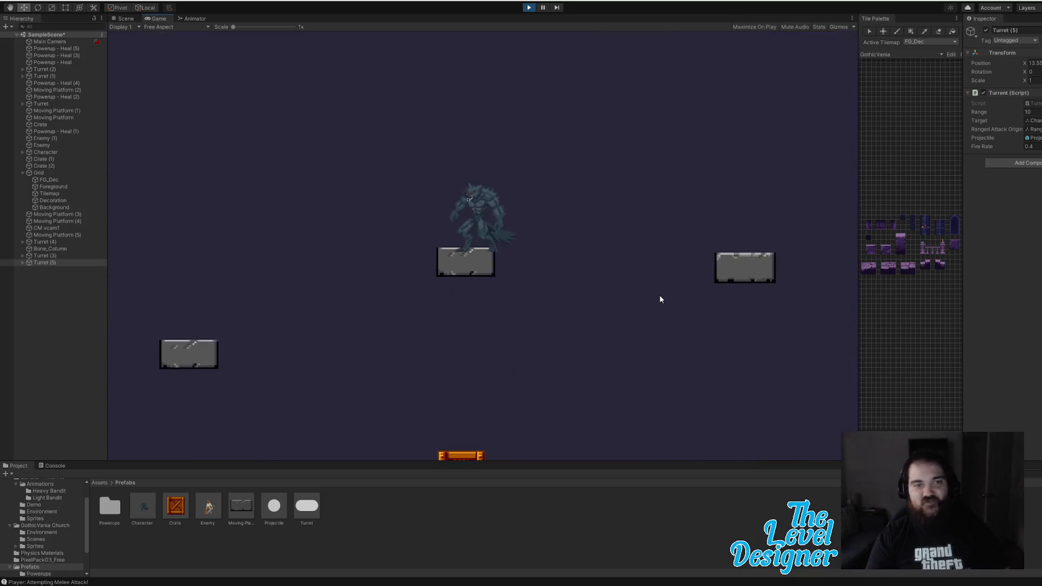
pyautogui.press('space')
pyautogui.press('d')
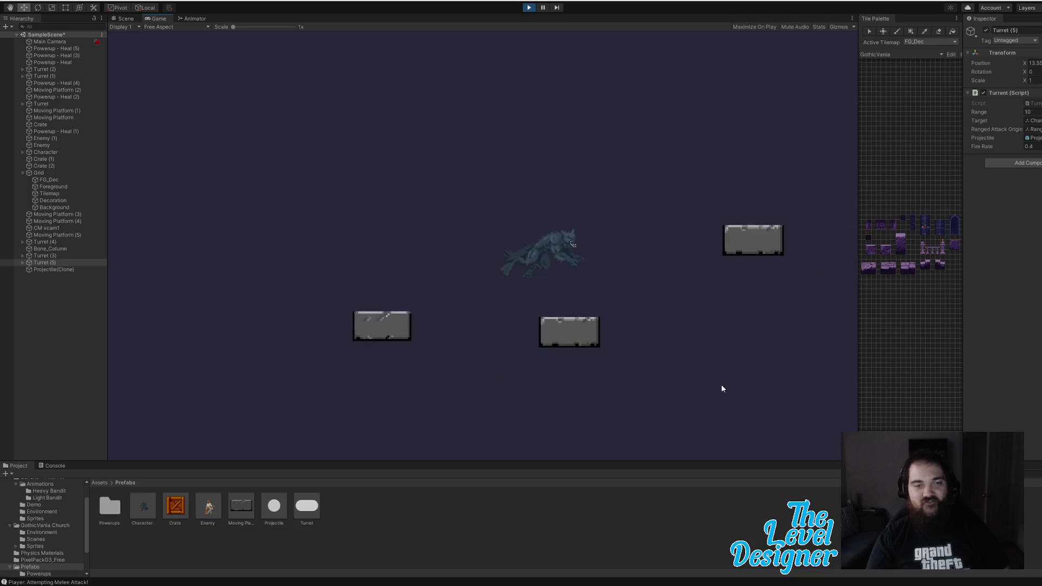
pyautogui.press('space')
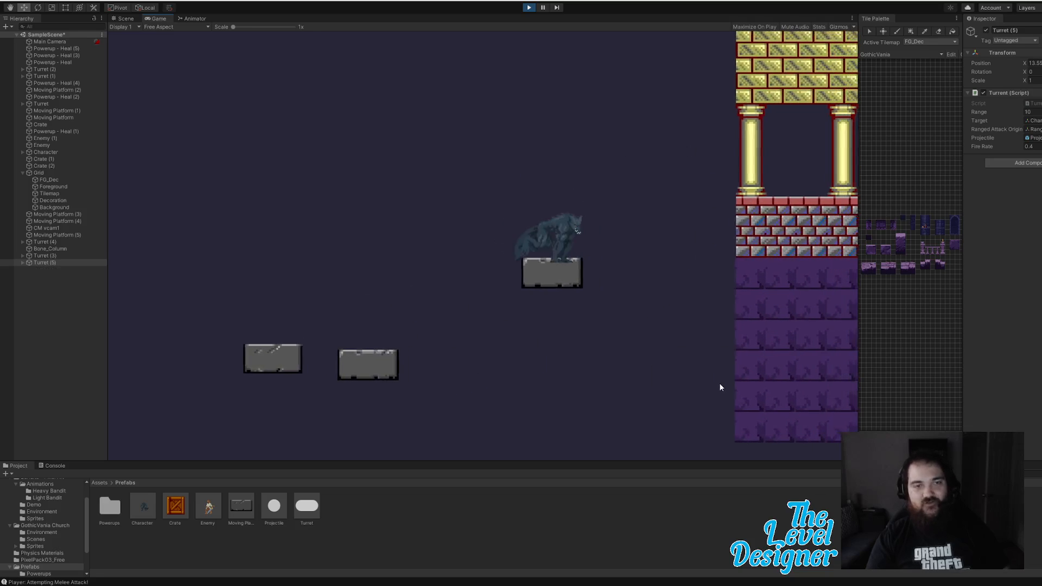
# Step: Jump into the pillared hall and run right through it, leaping past the turret projectiles toward the heal powerup
pyautogui.press('space')
pyautogui.press('d')
pyautogui.press('d')
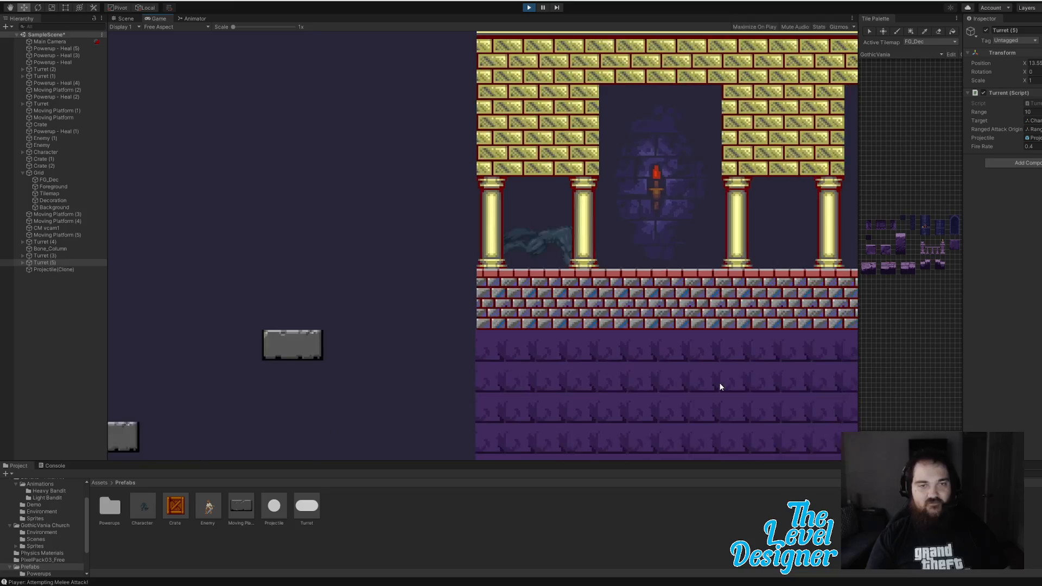
pyautogui.press('d')
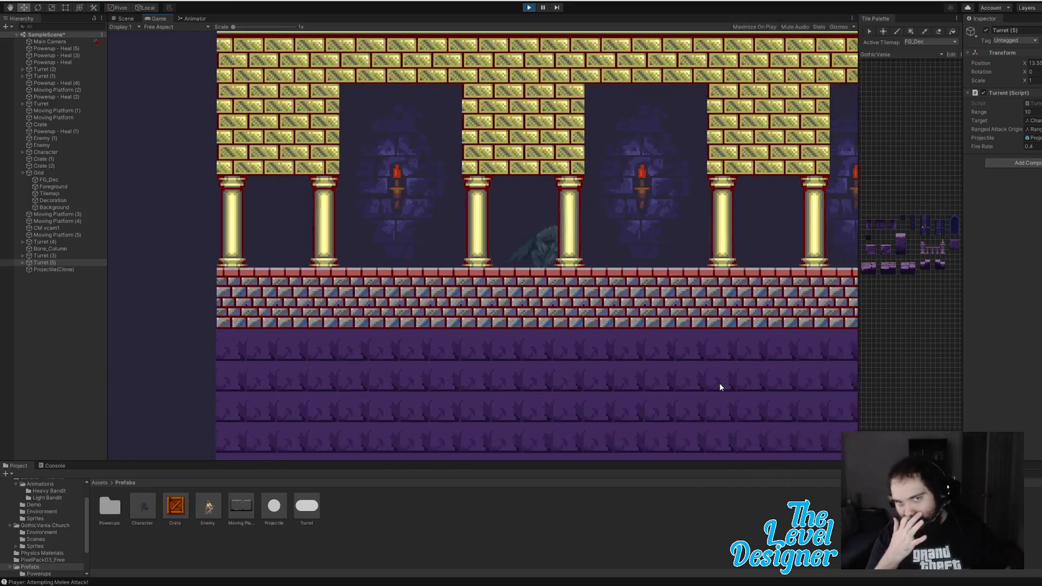
pyautogui.press('space')
pyautogui.press('d')
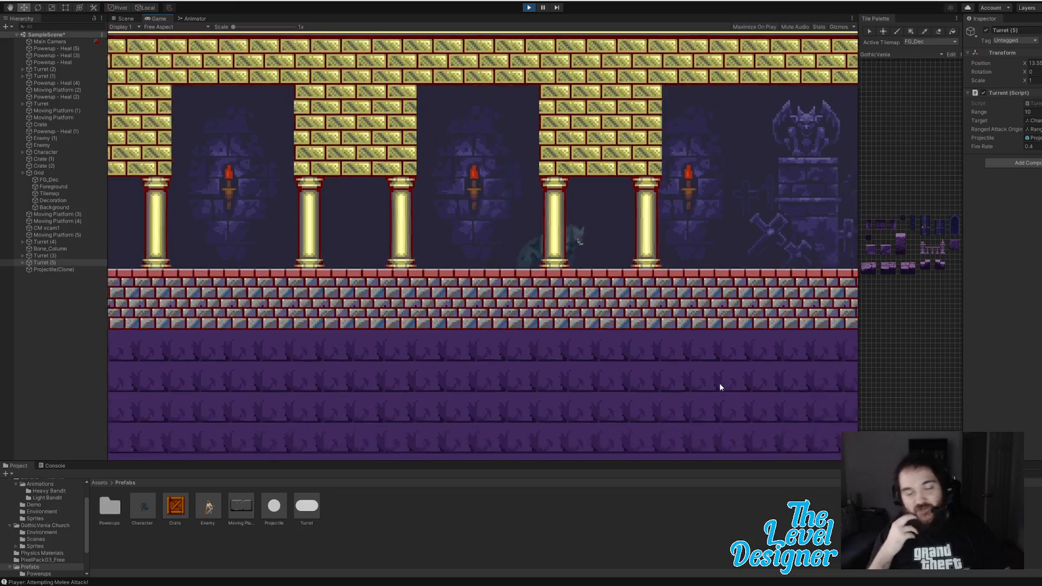
pyautogui.press('space')
pyautogui.press('d')
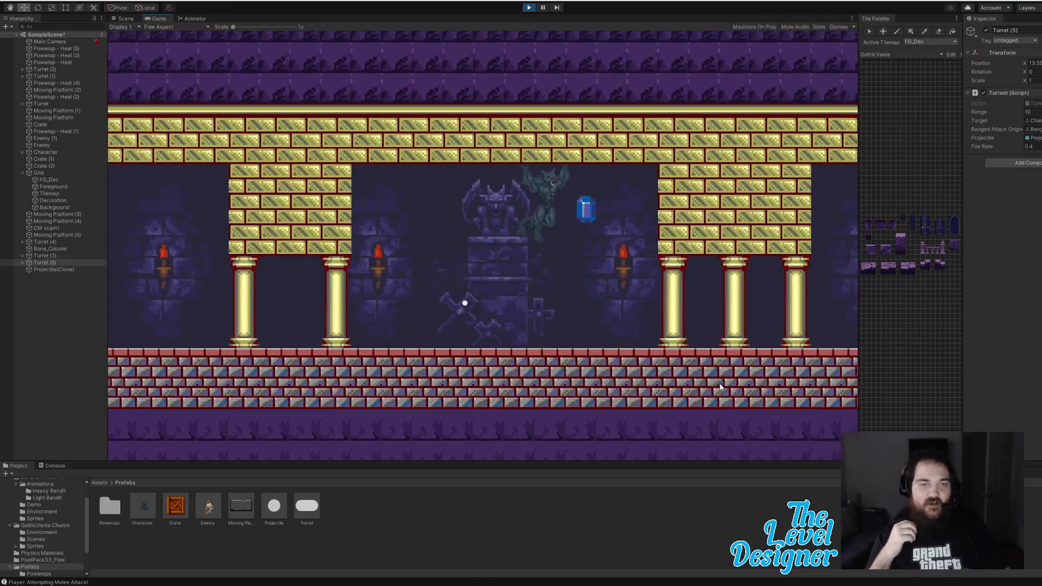
# Step: Collect the heal powerup, climb the ledges beside the brick wall and run right across the upper floor
pyautogui.press('d')
pyautogui.press('space')
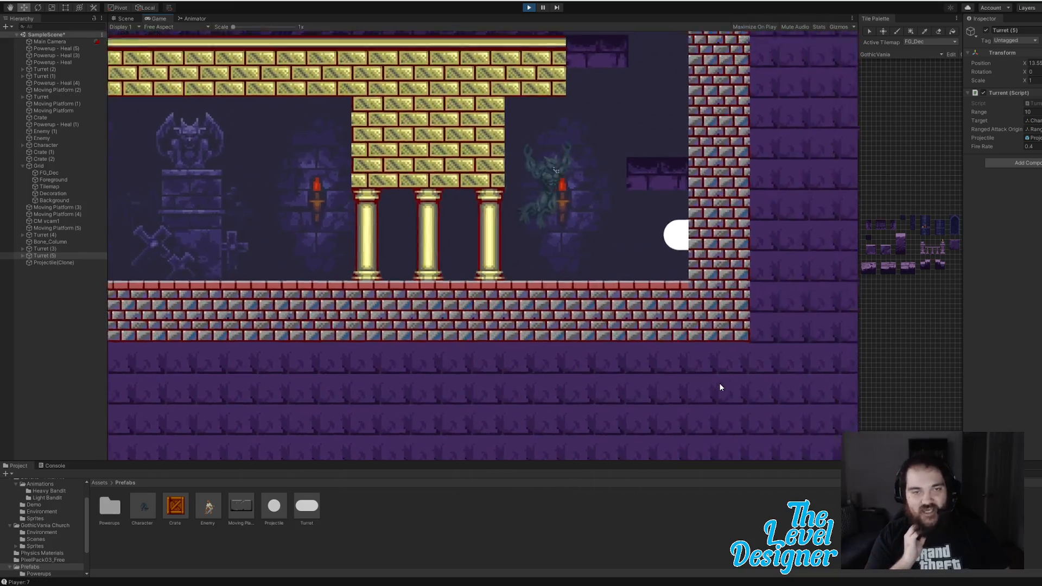
pyautogui.press('space')
pyautogui.press('a')
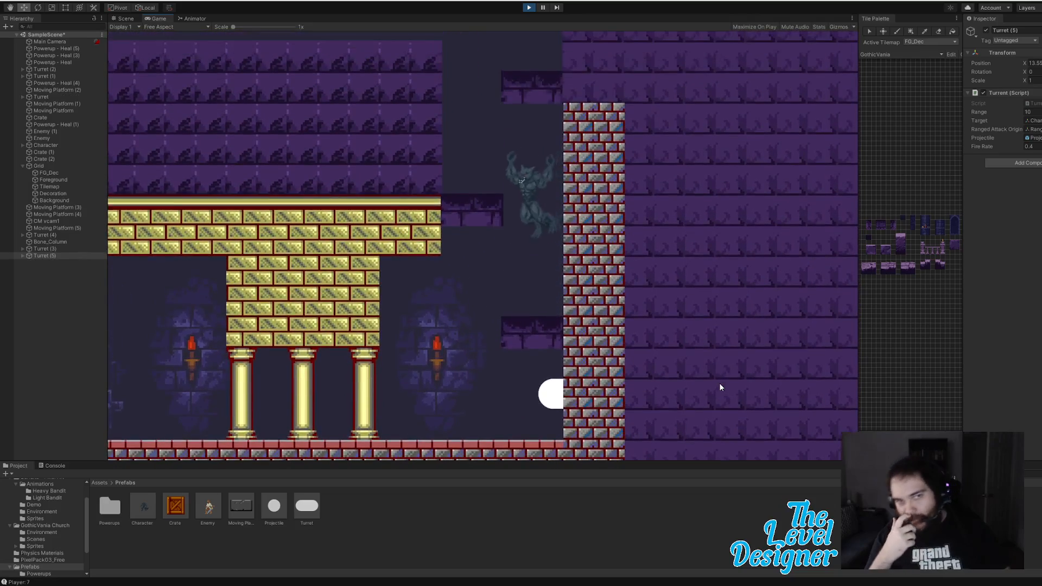
pyautogui.press('space')
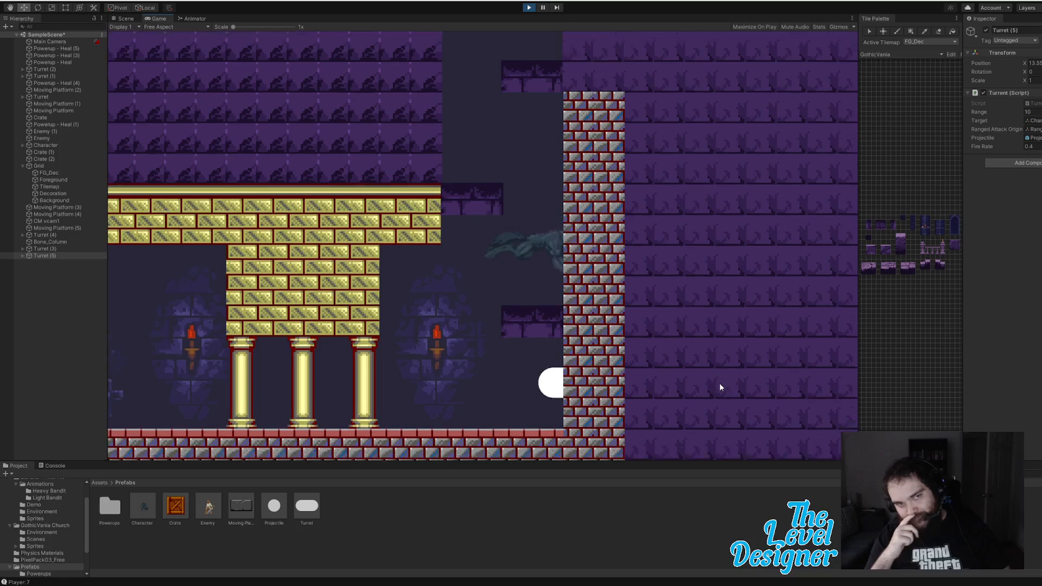
pyautogui.press('space')
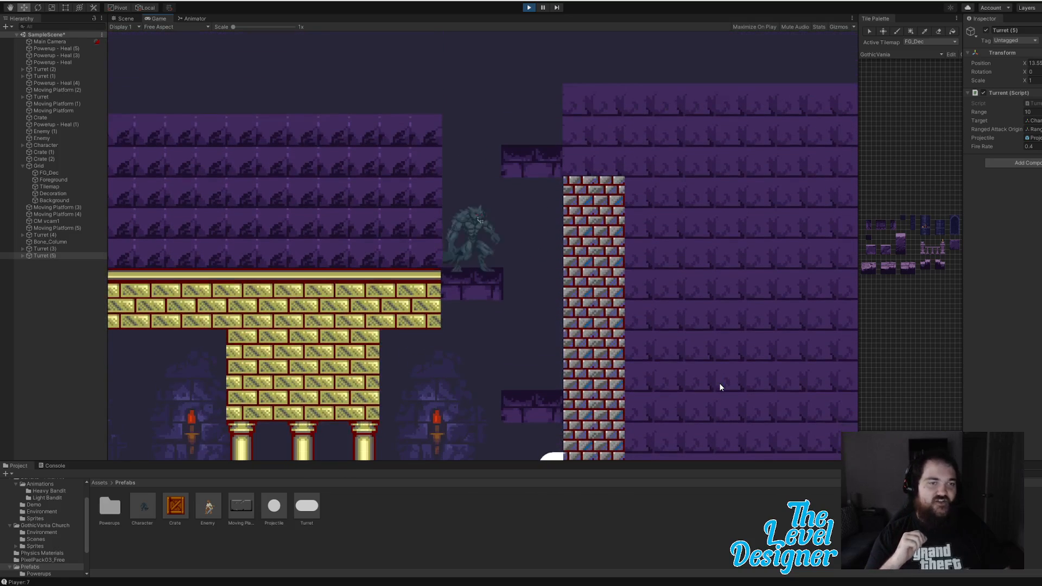
pyautogui.press('space')
pyautogui.press('d')
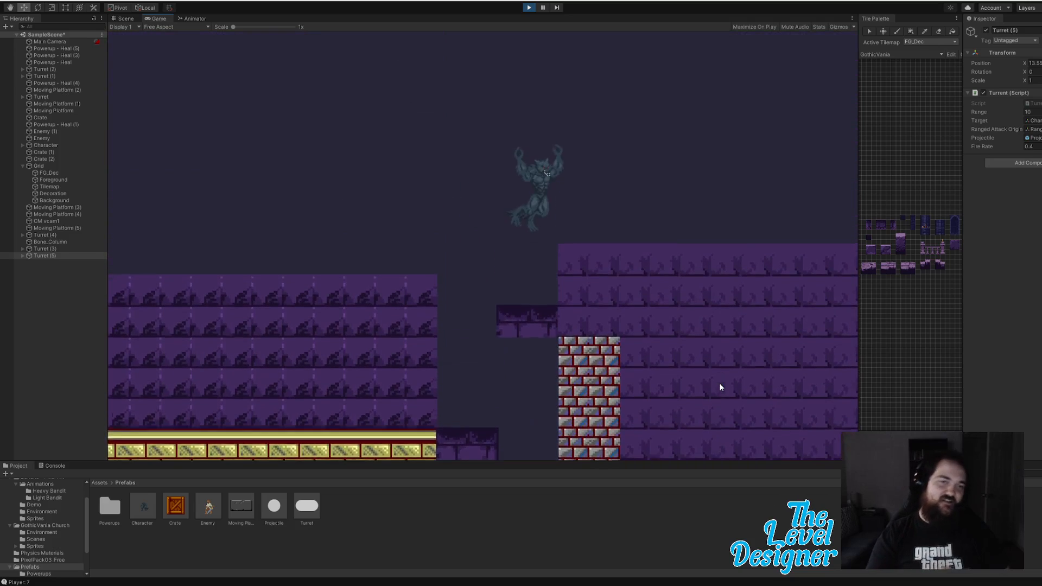
pyautogui.press('d')
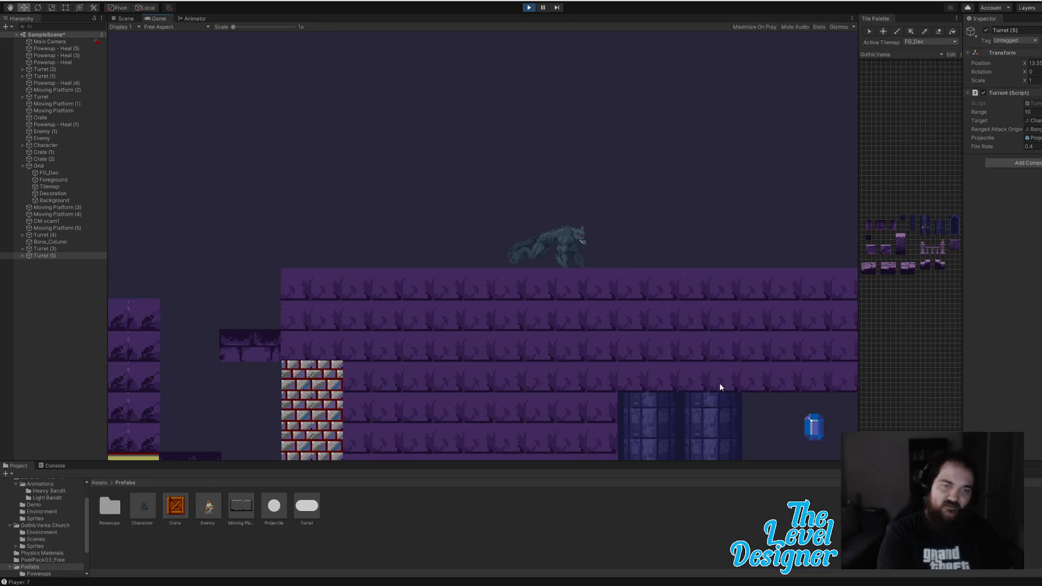
# Step: Jump up along the tower's outer left wall, enter its upper chamber and drop onto the lower stone ledge
pyautogui.press('space')
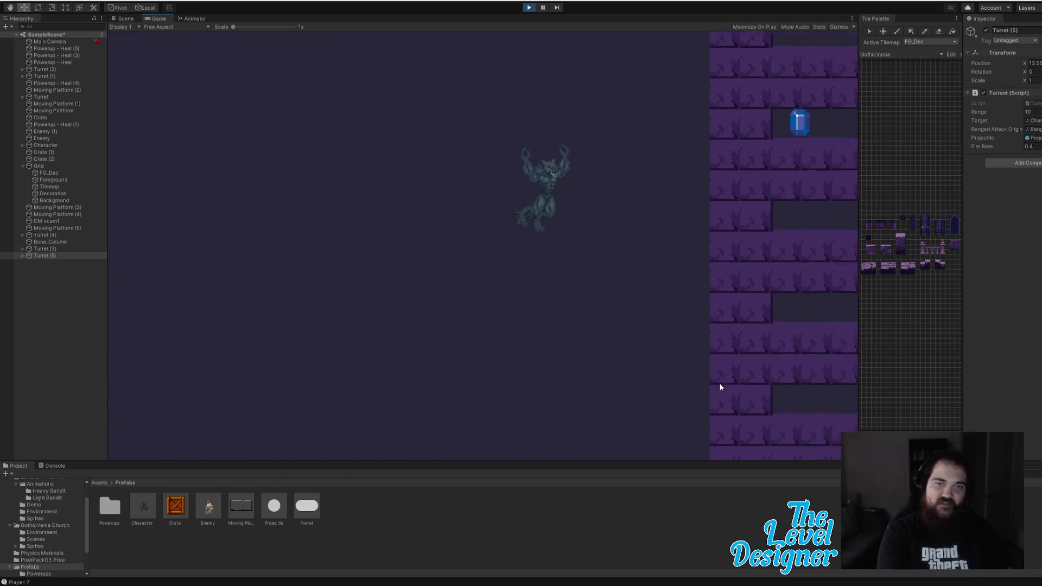
pyautogui.press('d')
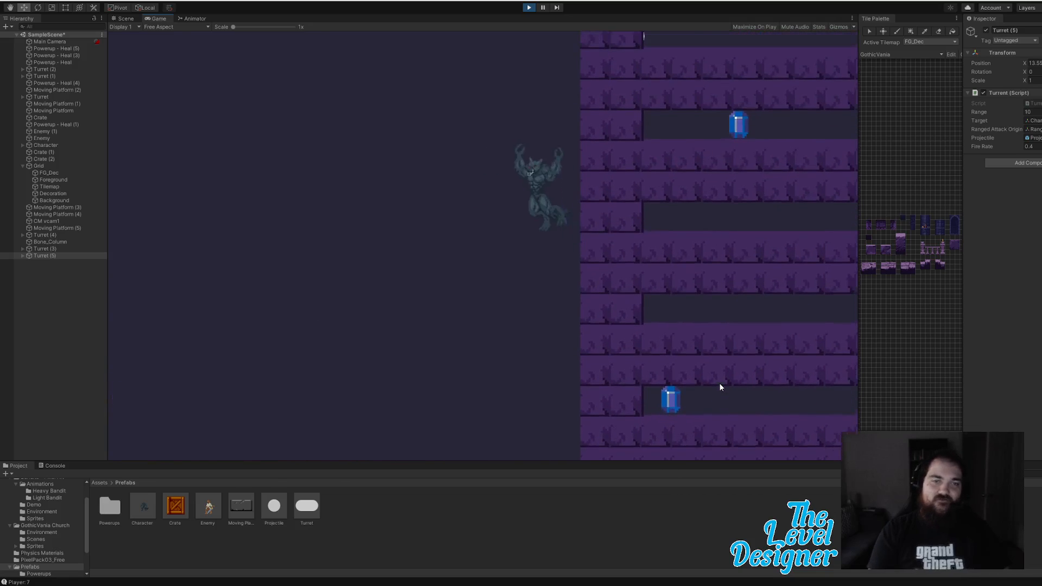
pyautogui.press('space')
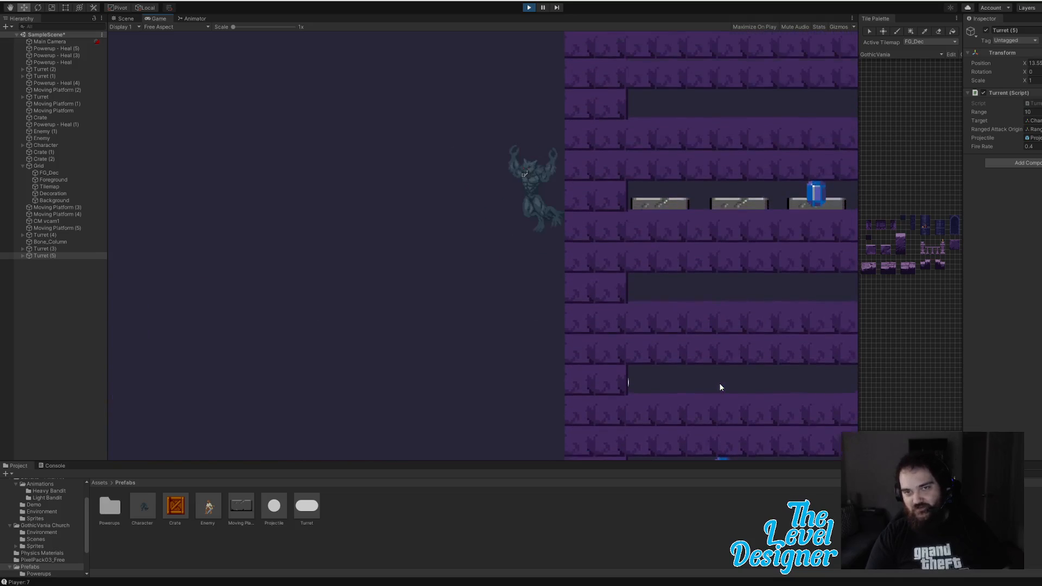
pyautogui.press('space')
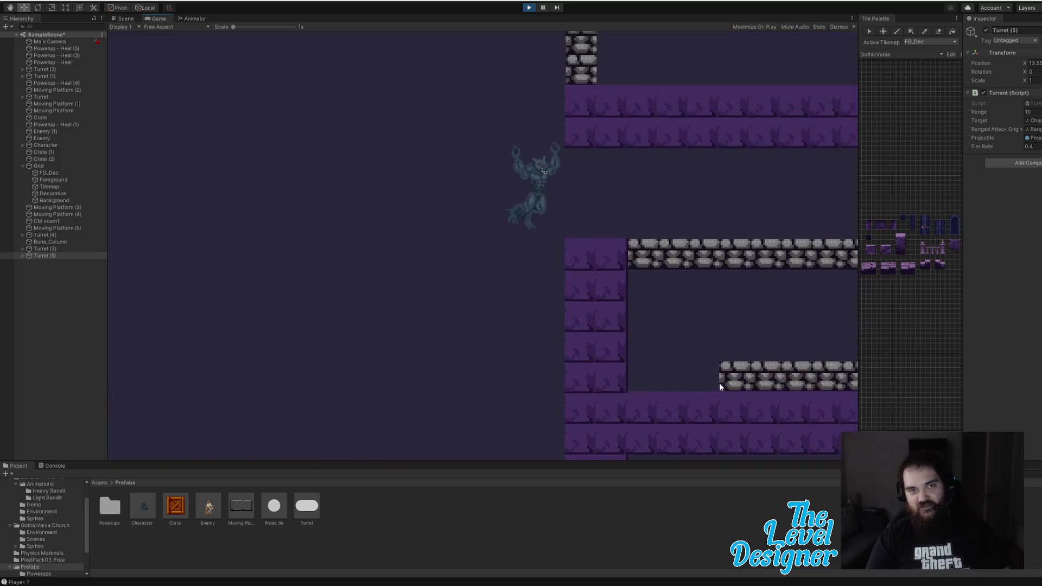
pyautogui.press('d')
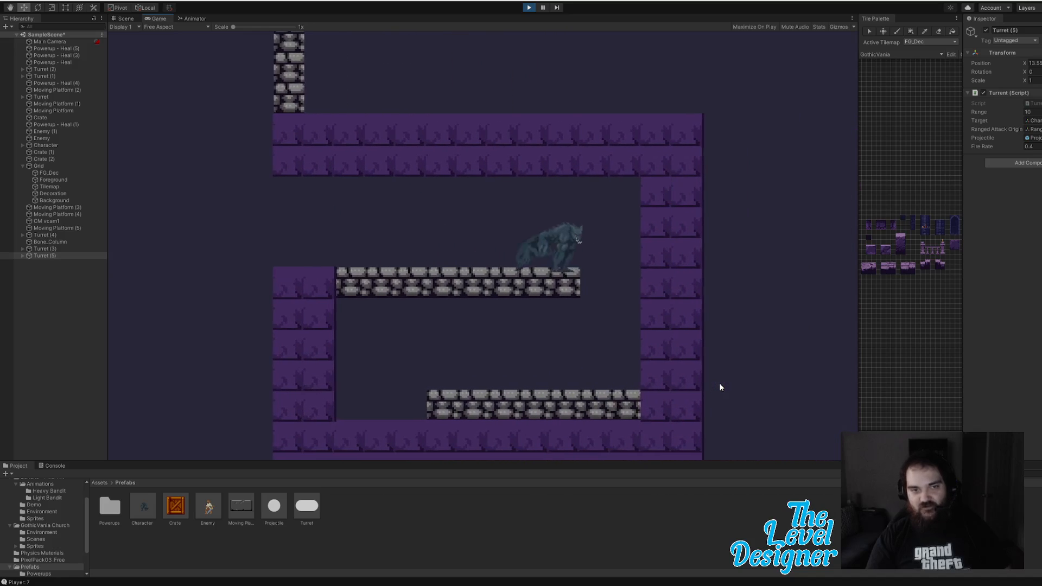
pyautogui.press('d')
pyautogui.press('space')
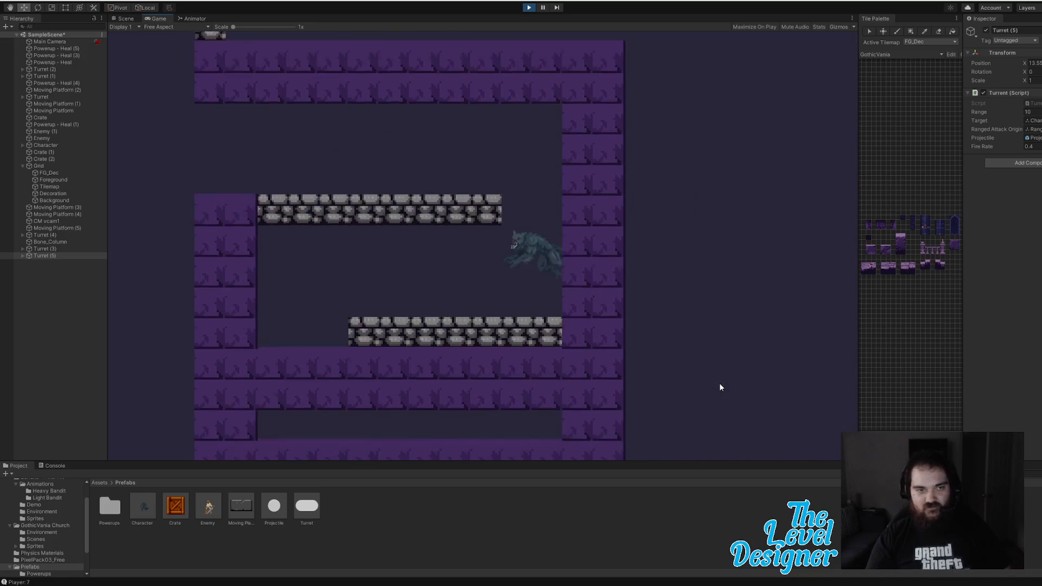
pyautogui.press('a')
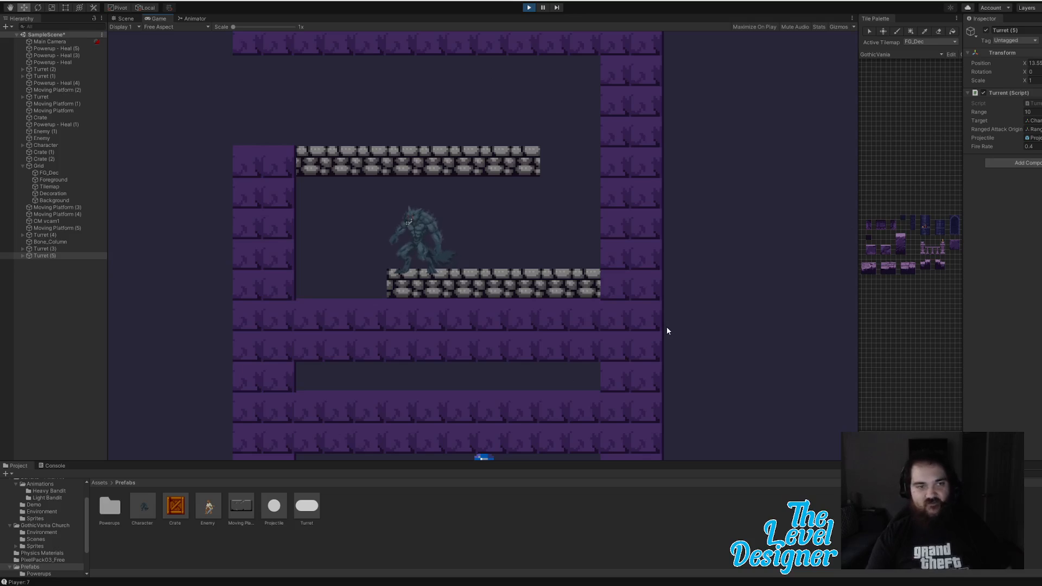
# Step: Check the tower in the scene view, resume play in the upper chamber and end the play test
pyautogui.click(125, 18)
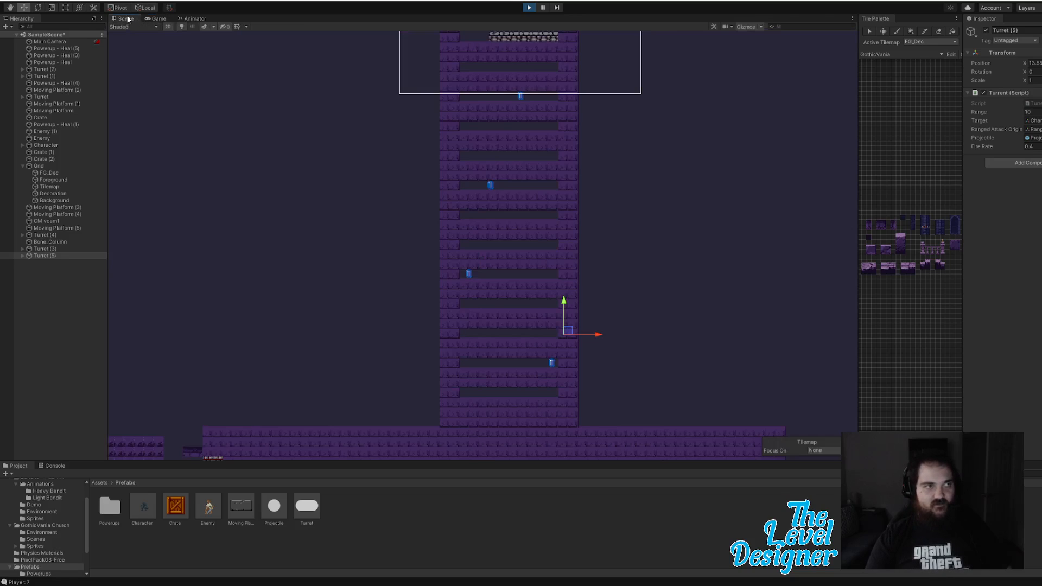
pyautogui.click(174, 19)
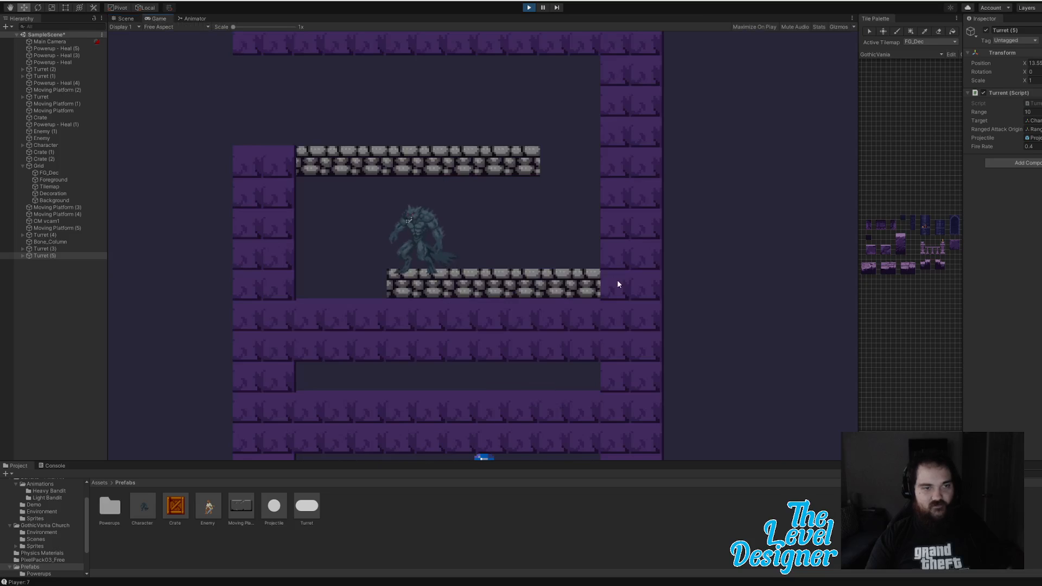
pyautogui.click(721, 257)
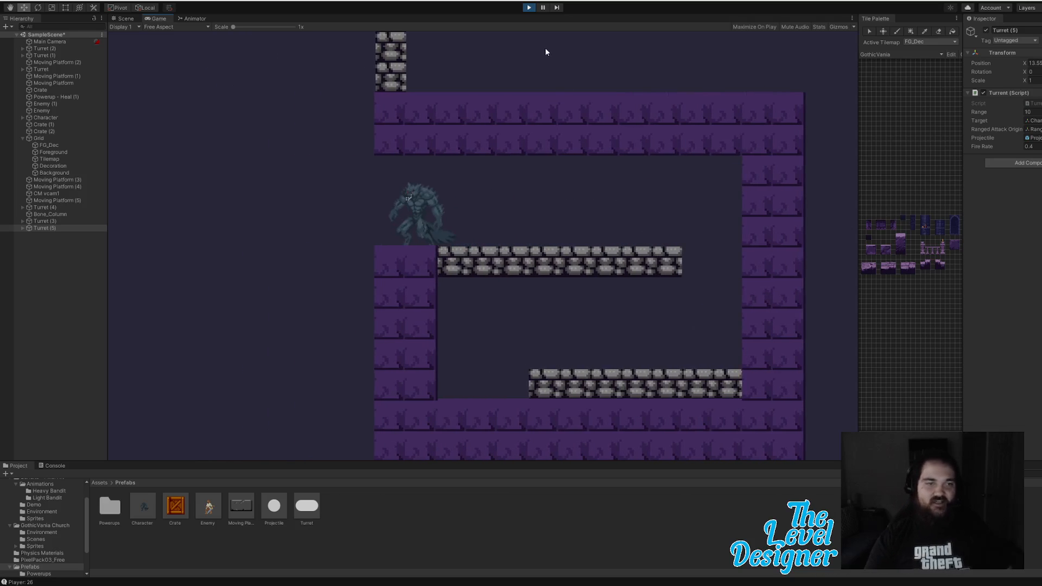
pyautogui.click(529, 9)
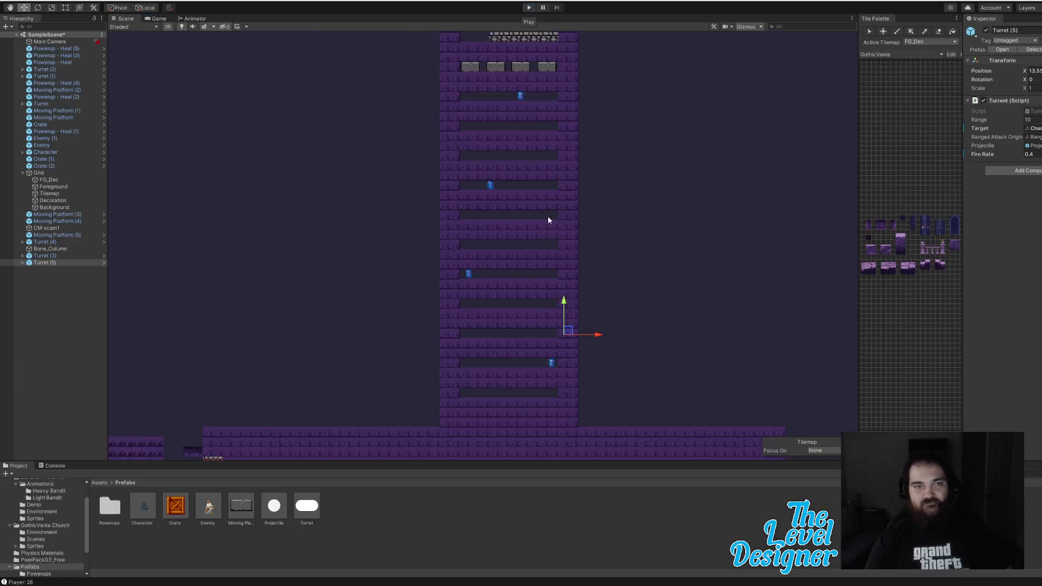
pyautogui.moveTo(548, 220); pyautogui.dragTo(648, 327, button='middle')
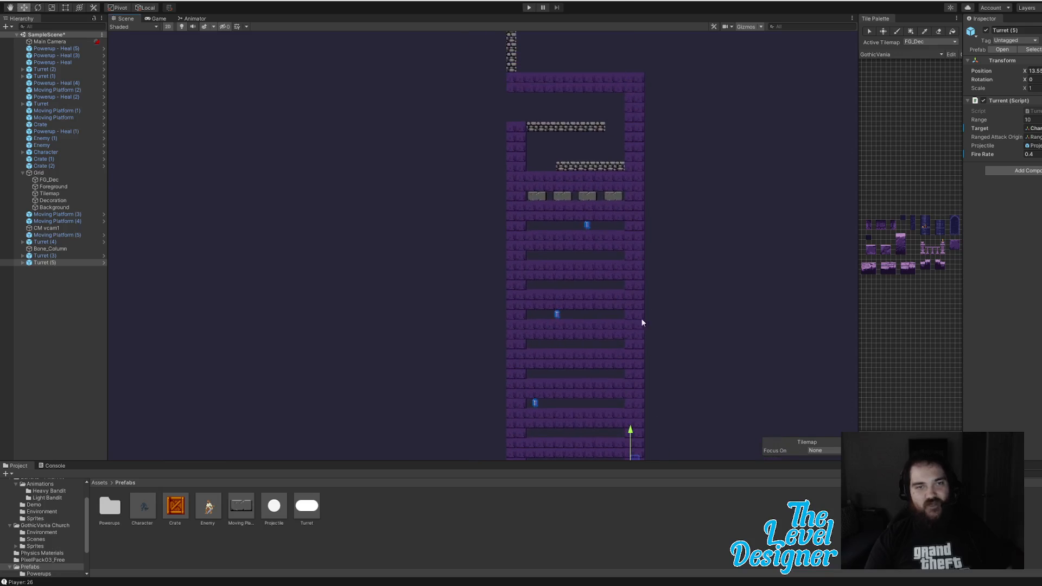
pyautogui.moveTo(409, 349); pyautogui.dragTo(538, 324, button='middle')
pyautogui.moveTo(644, 247); pyautogui.dragTo(513, 249, button='middle')
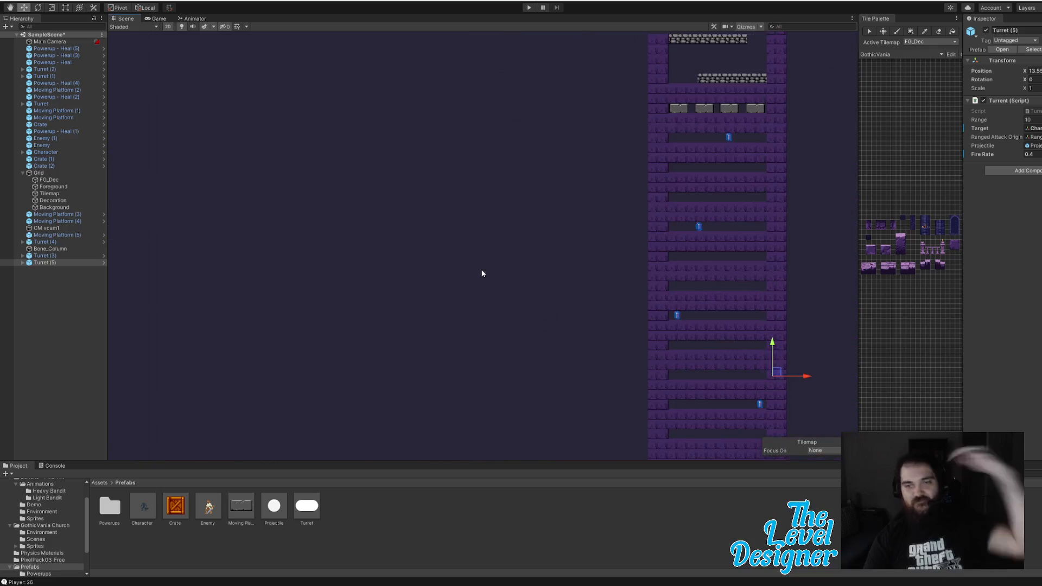